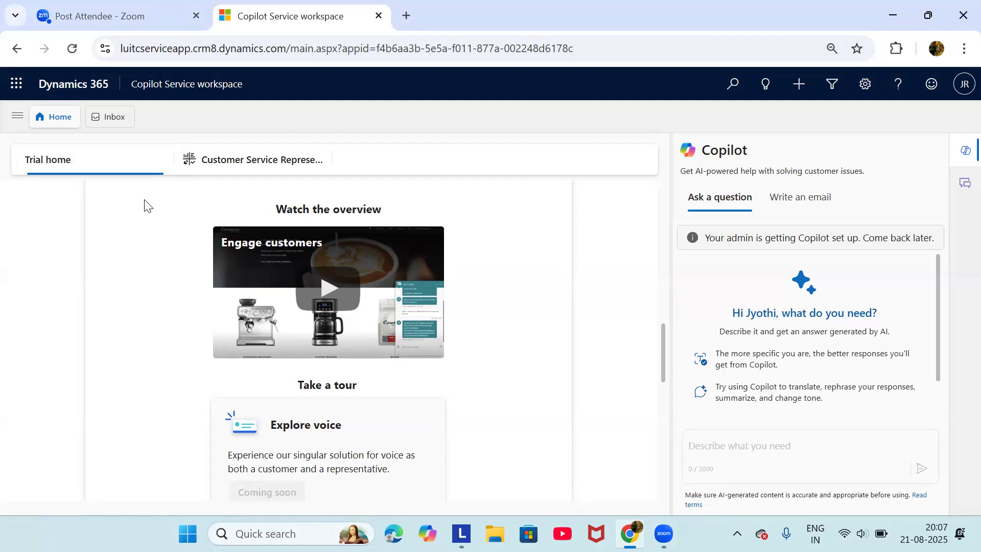
From the site map's app list, switch to the Copilot Service admin center app
click(14, 123)
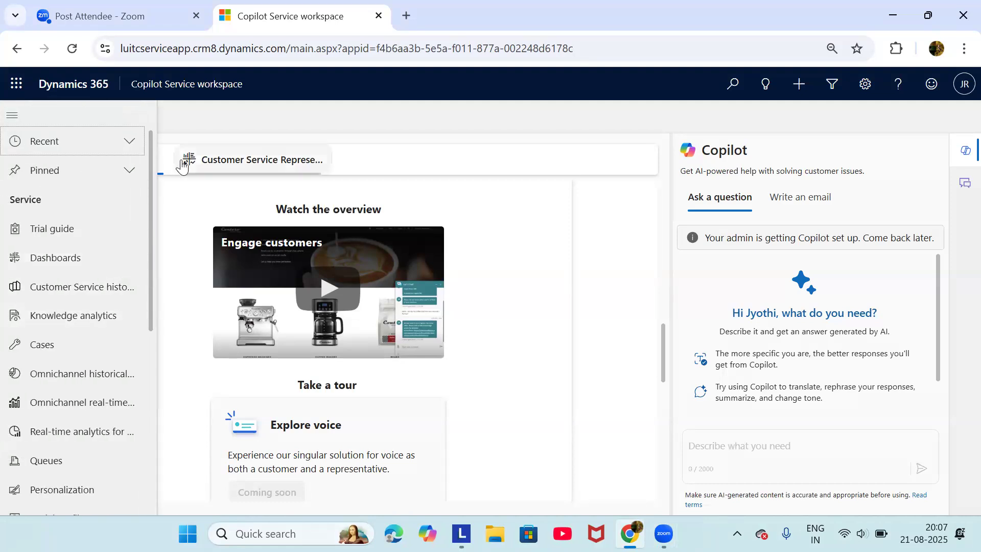
click(172, 87)
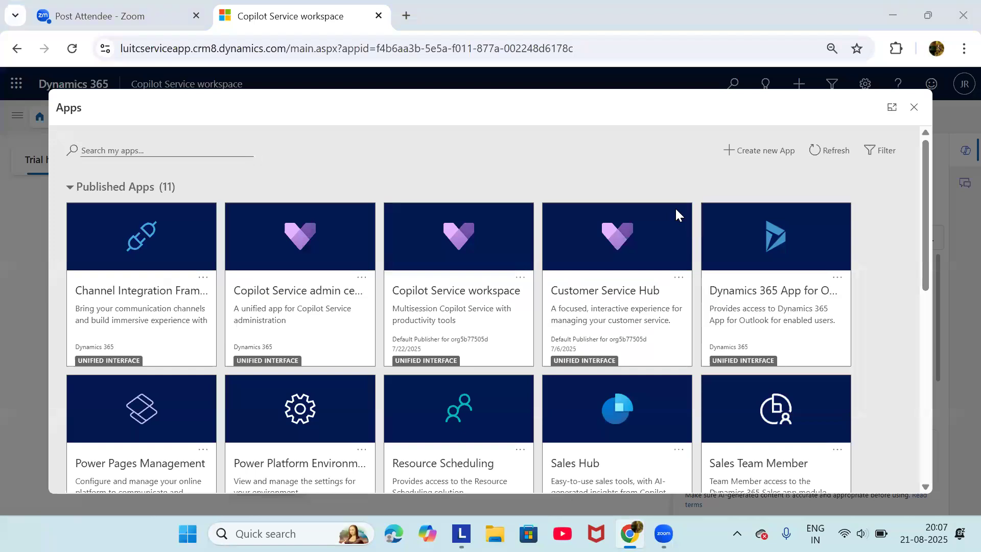
click(632, 535)
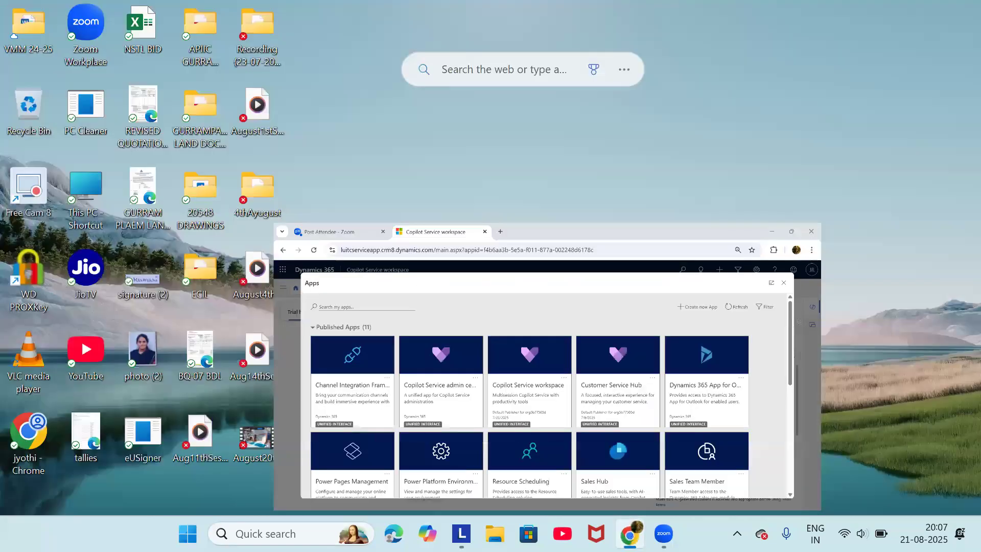
click(630, 534)
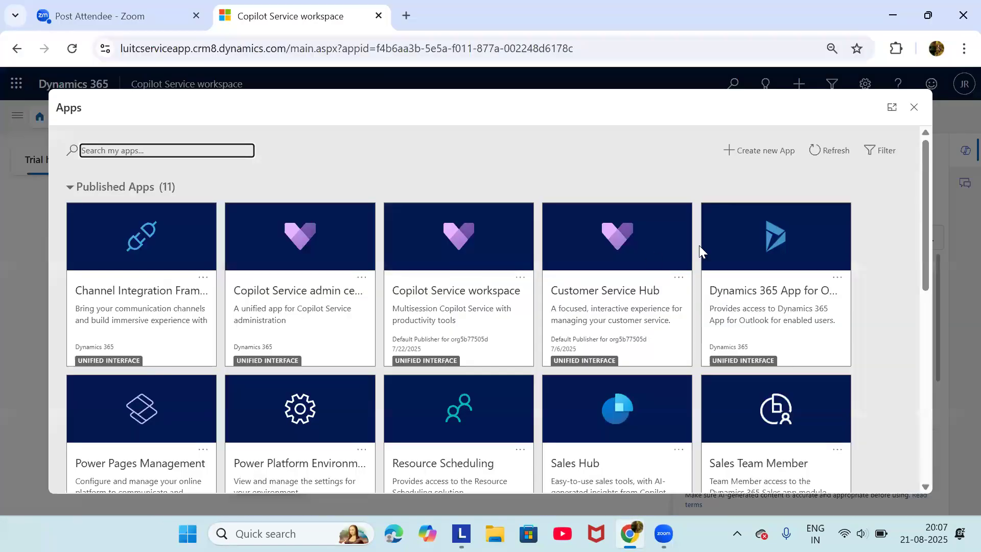
click(288, 242)
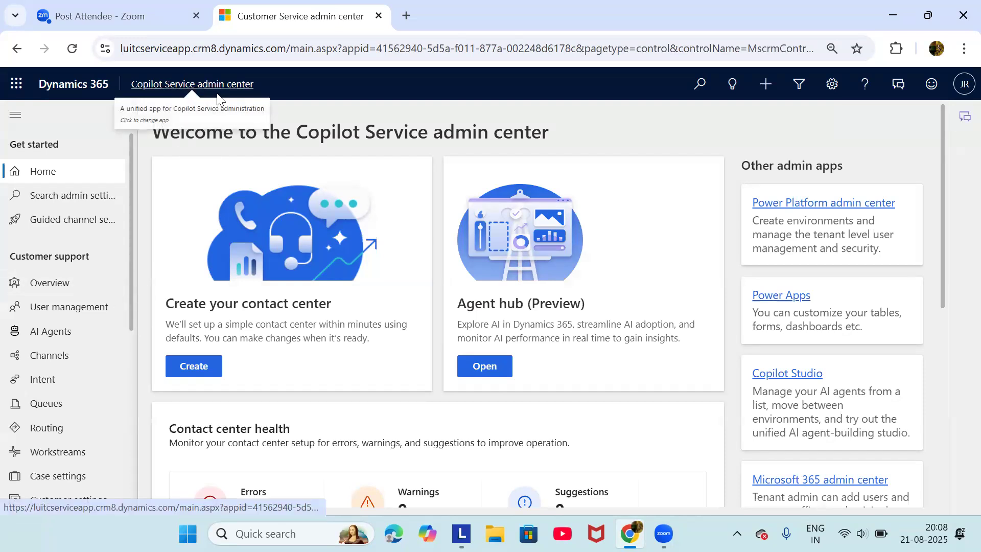
Go to Service terms under Operations and manage the Entitlements list
scroll(100, 308, down, 5)
scroll(100, 308, down, 3)
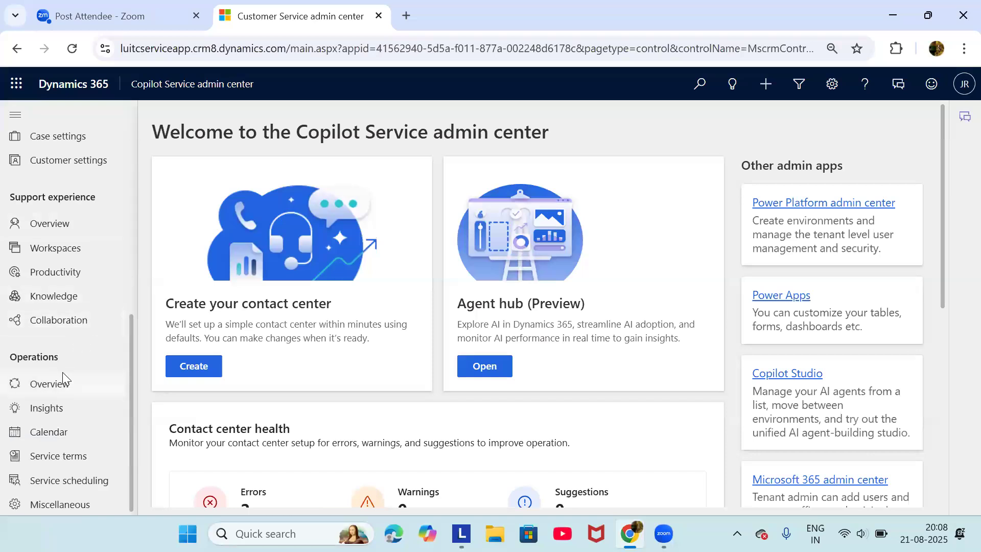
click(78, 466)
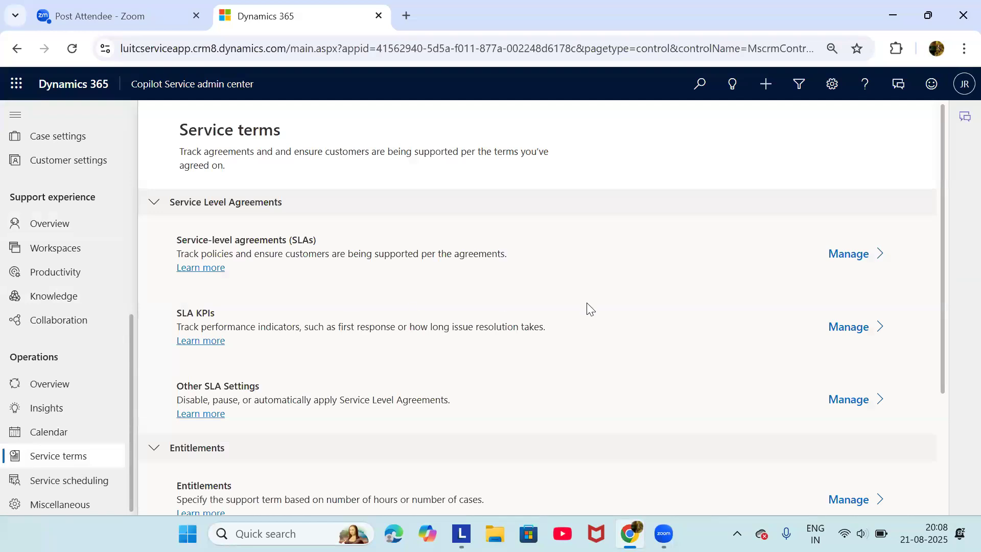
scroll(587, 305, down, 3)
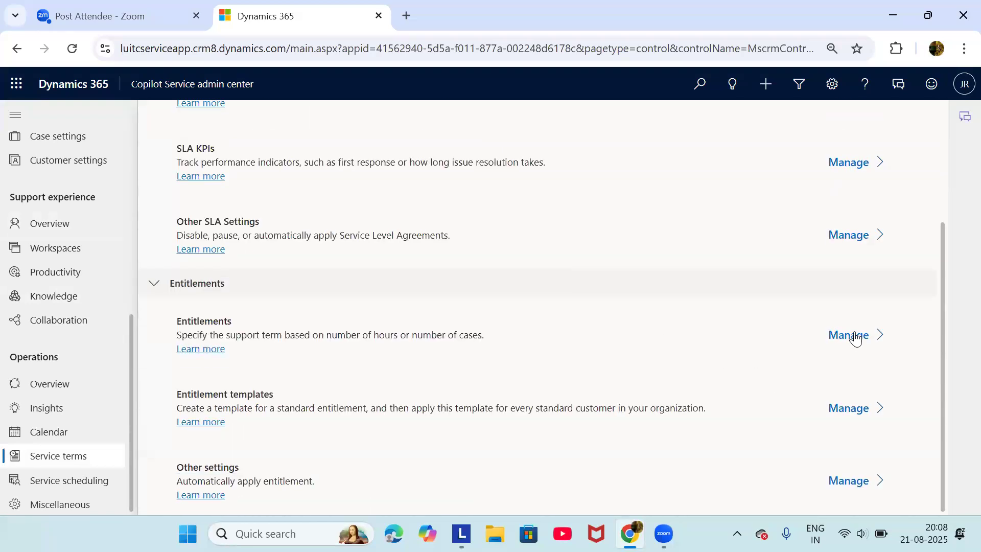
click(856, 338)
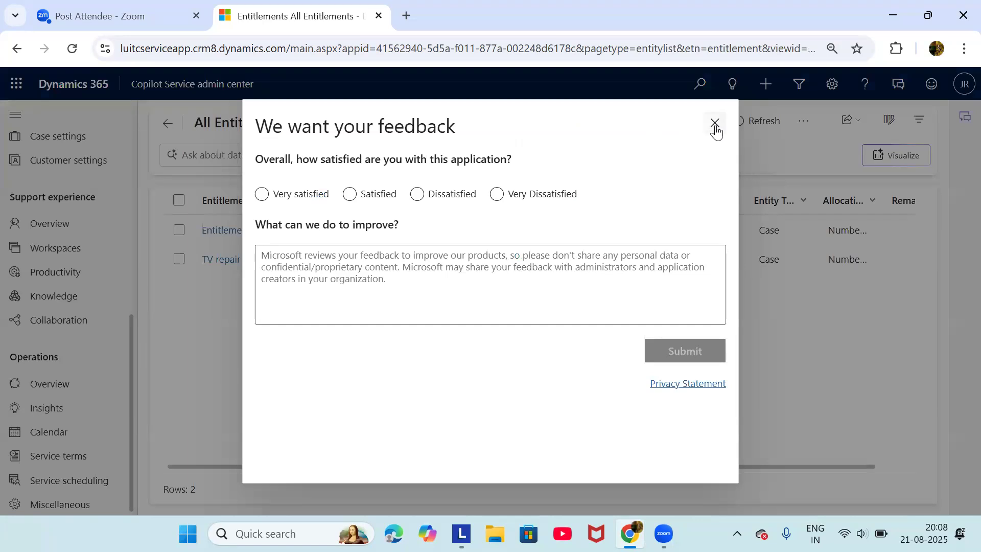
Dismiss the feedback survey and open 'Entitlement for Test customer', bringing its SLA field into view
click(714, 126)
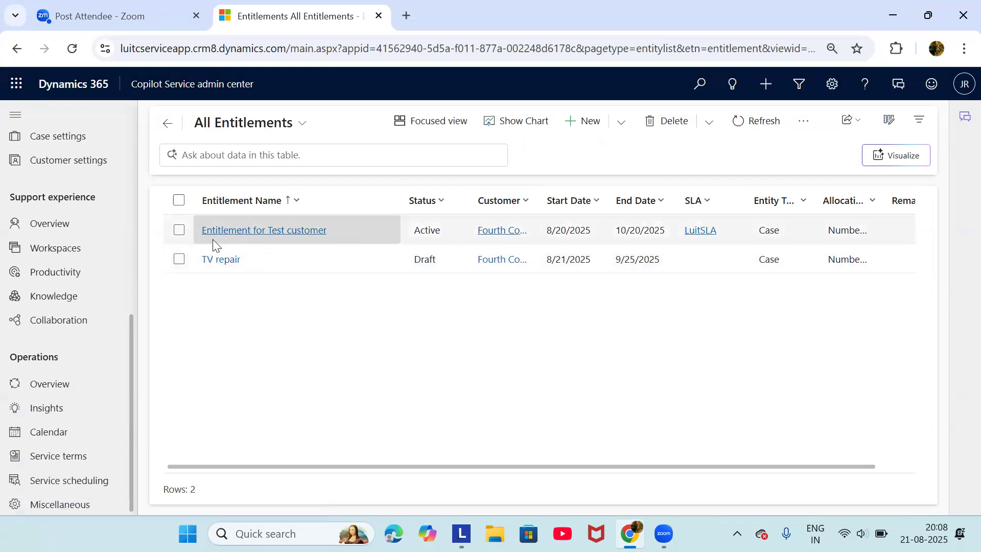
click(256, 237)
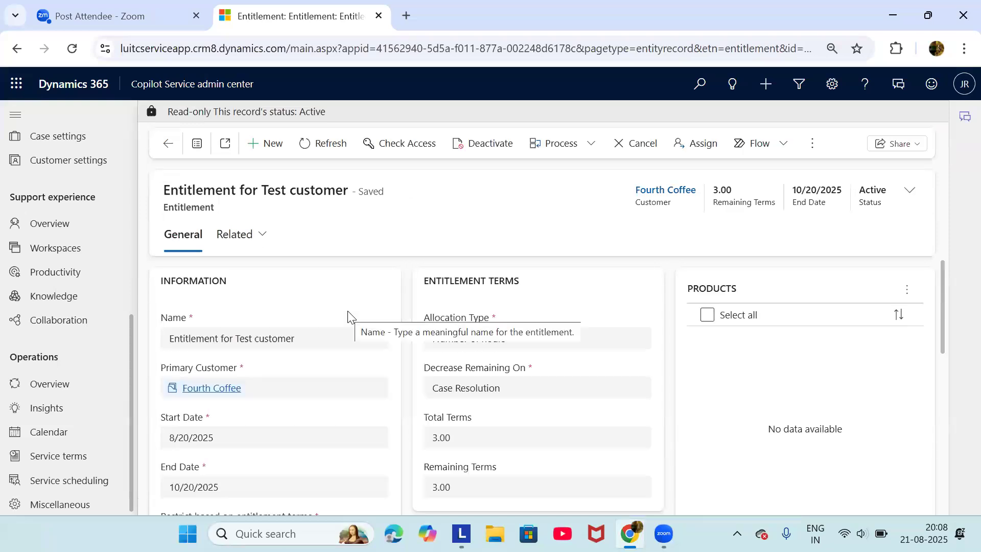
scroll(267, 348, down, 1)
scroll(267, 347, down, 6)
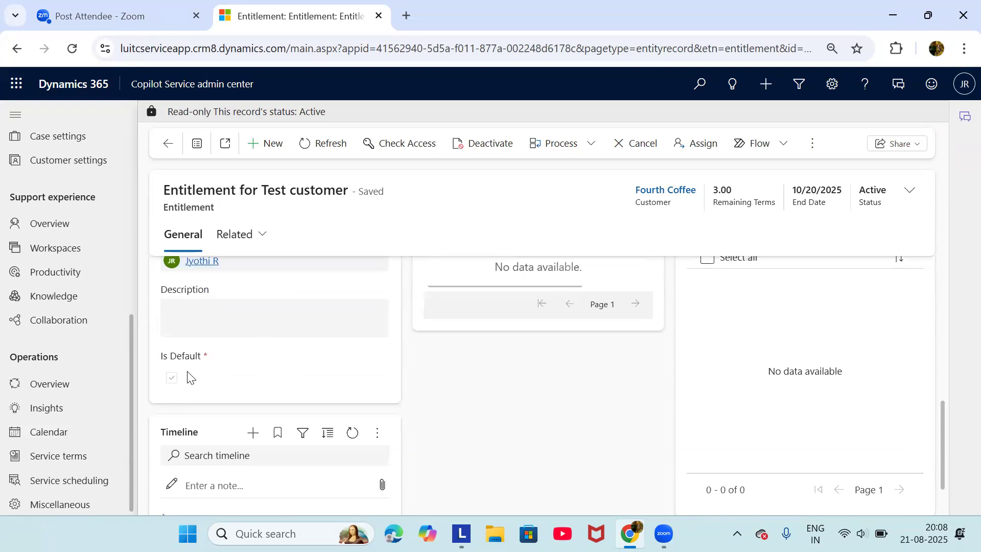
scroll(187, 371, up, 3)
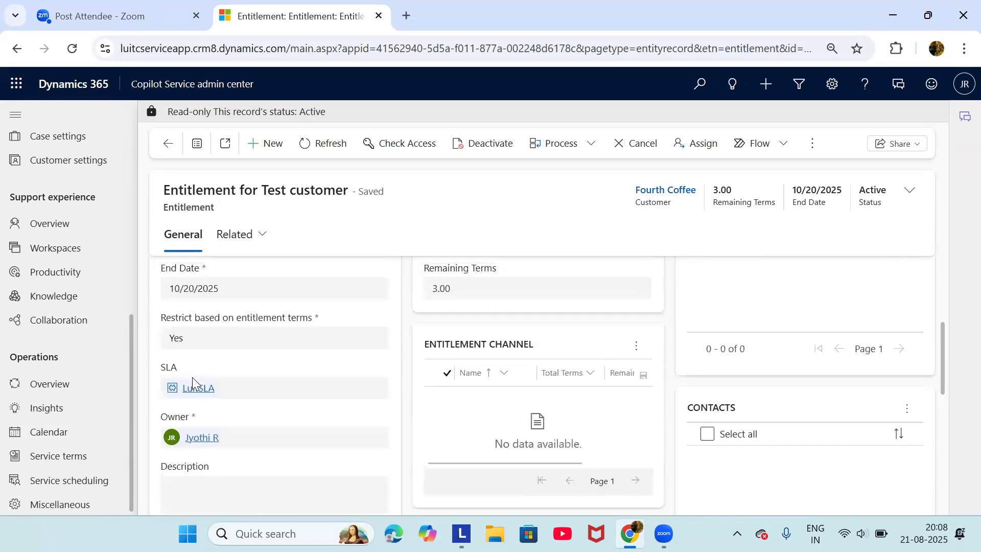
Open LuitSLA, view its FirstRespinseKPI KPI, then open the FirstResponeSLA item
click(197, 389)
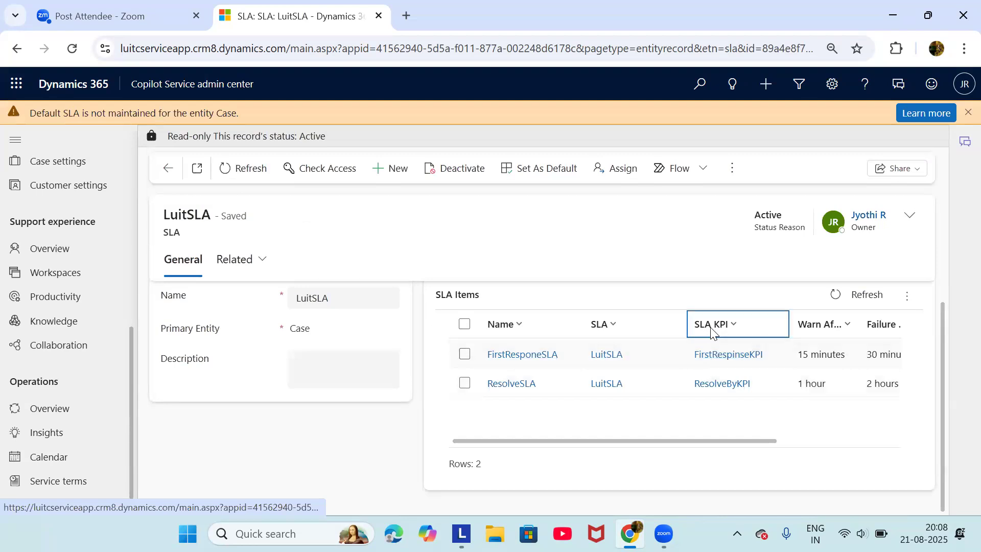
click(711, 360)
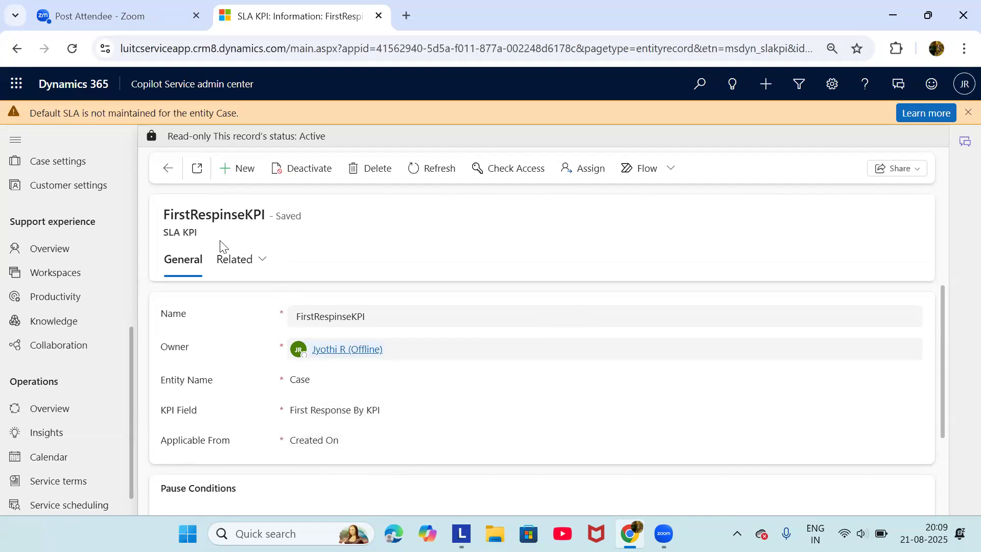
click(166, 171)
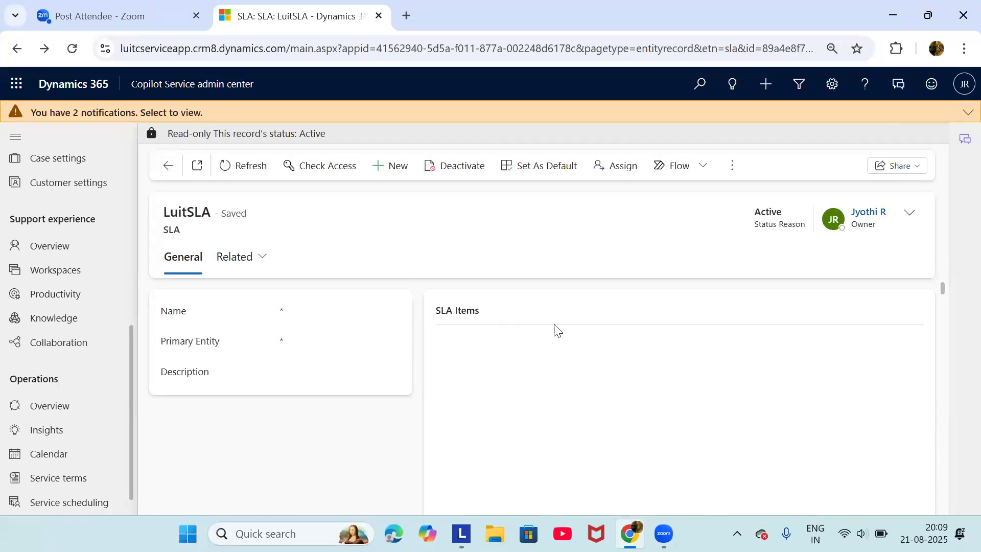
click(540, 375)
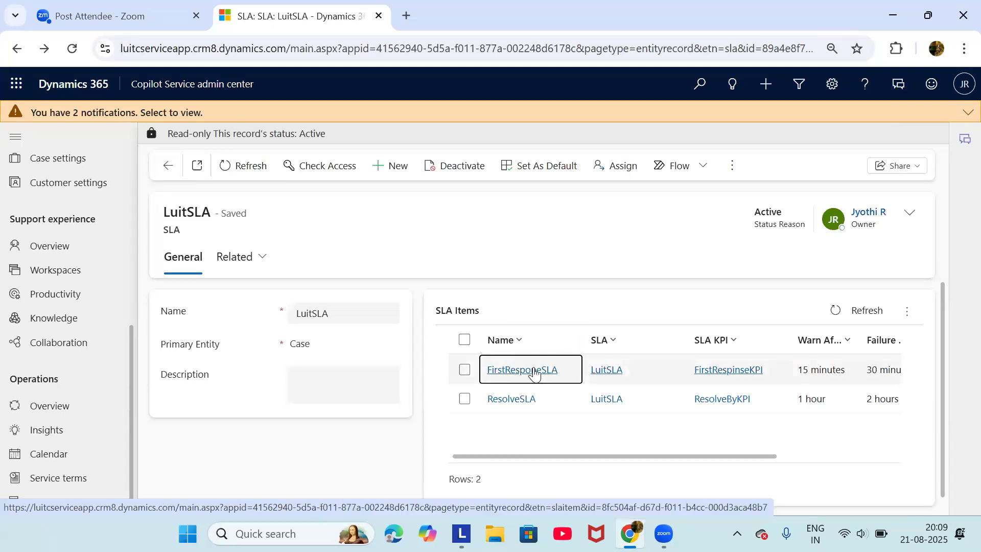
click(534, 375)
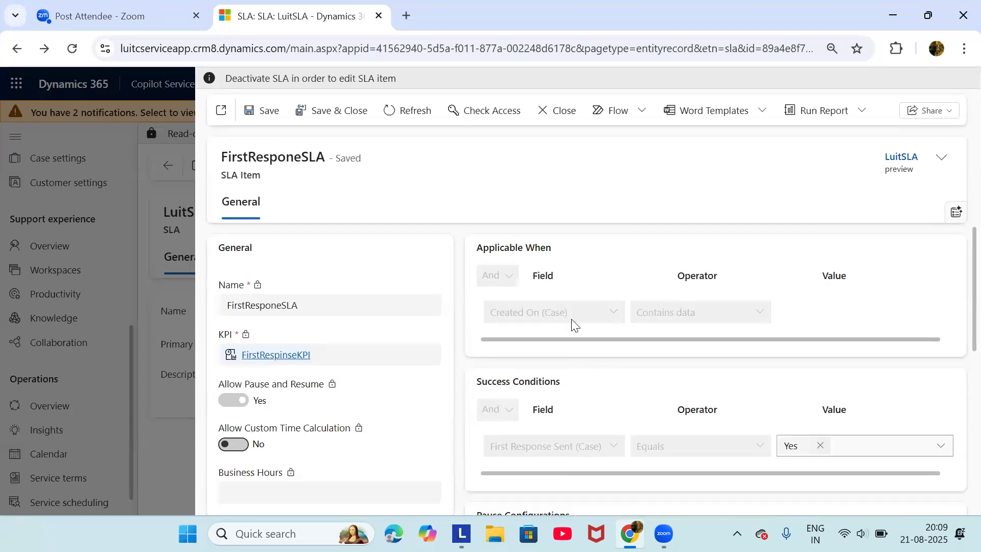
Review FirstResponeSLA's 15-minute warn and 30-minute failure durations, then close the item
scroll(574, 327, down, 1)
scroll(575, 327, up, 1)
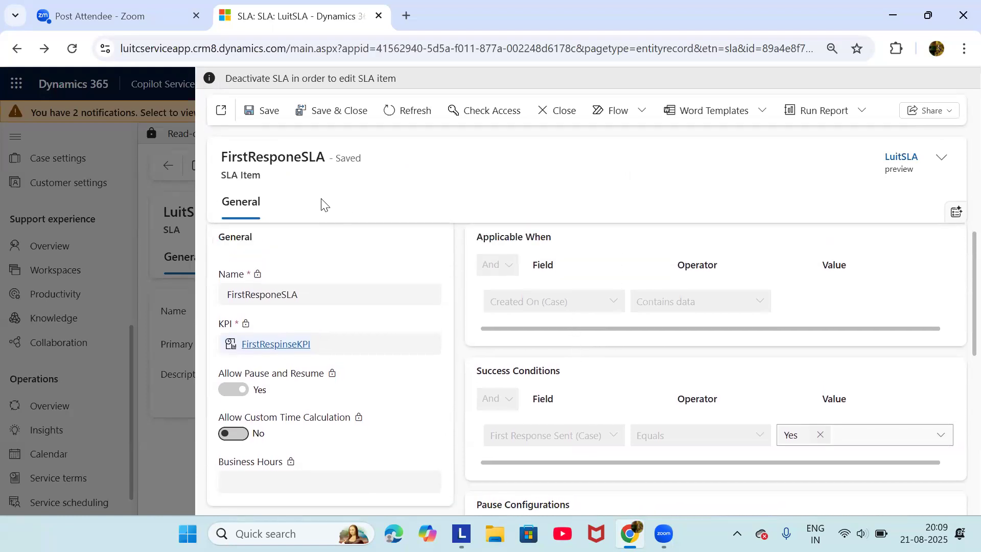
scroll(545, 376, down, 2)
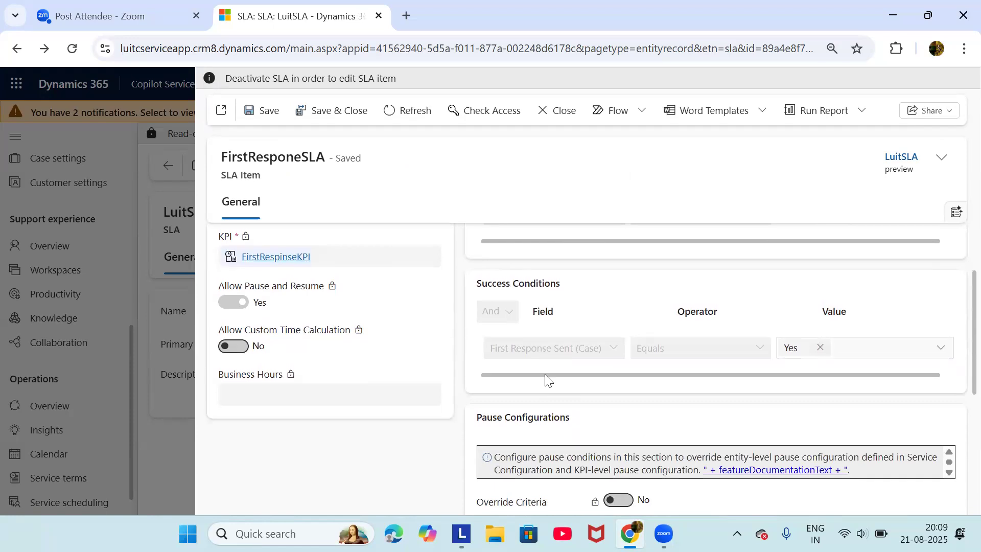
scroll(545, 379, up, 1)
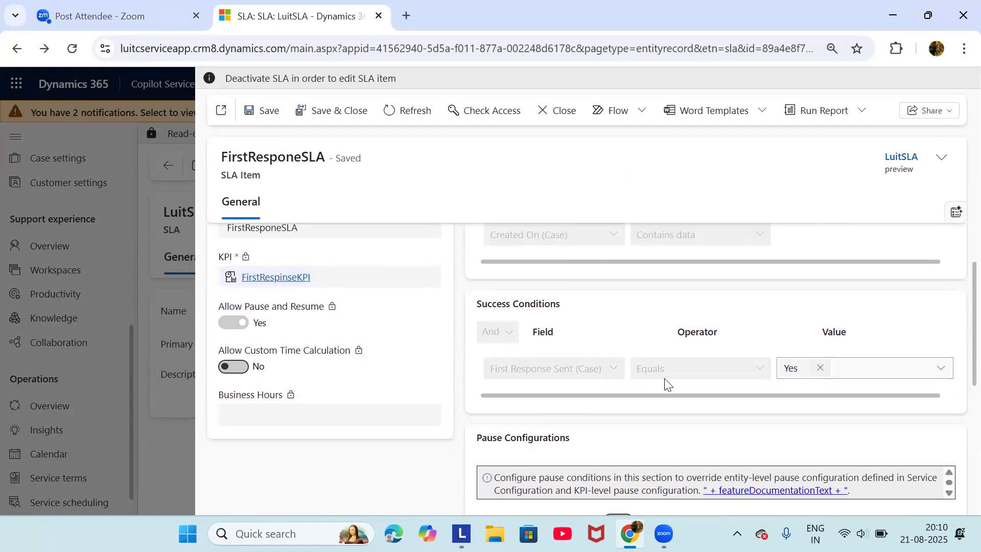
scroll(666, 384, down, 1)
scroll(666, 383, down, 2)
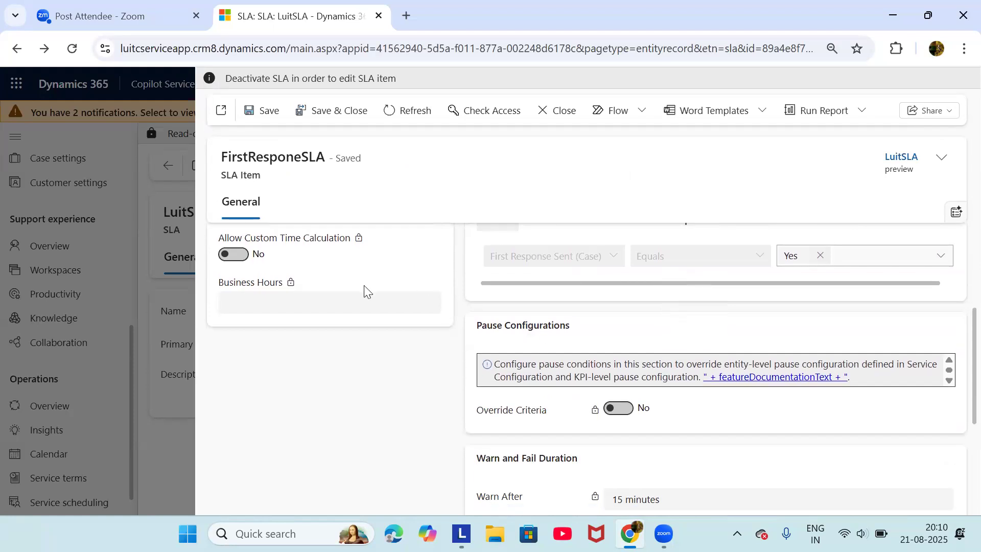
scroll(364, 291, up, 1)
scroll(364, 292, up, 2)
scroll(458, 345, down, 5)
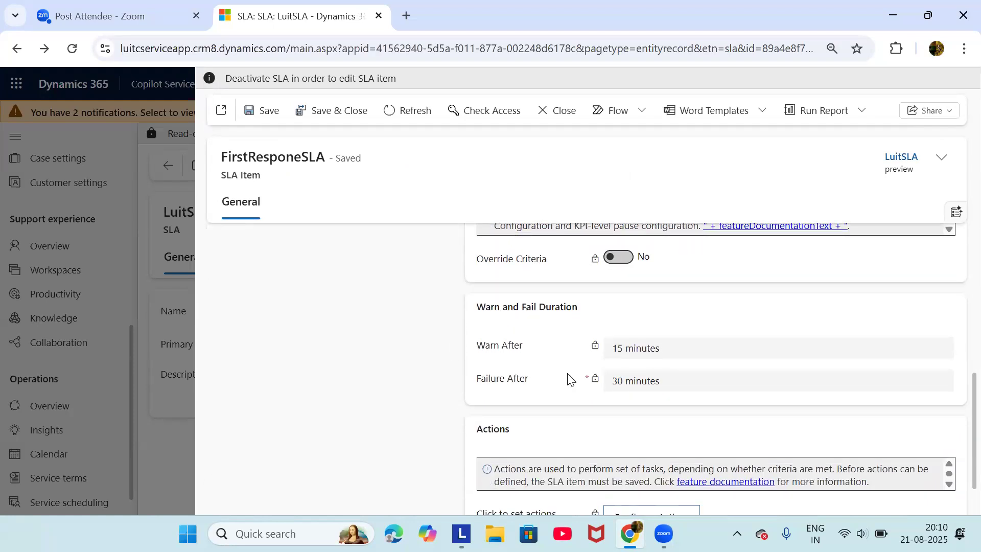
mouse_move(570, 379)
scroll(318, 263, up, 4)
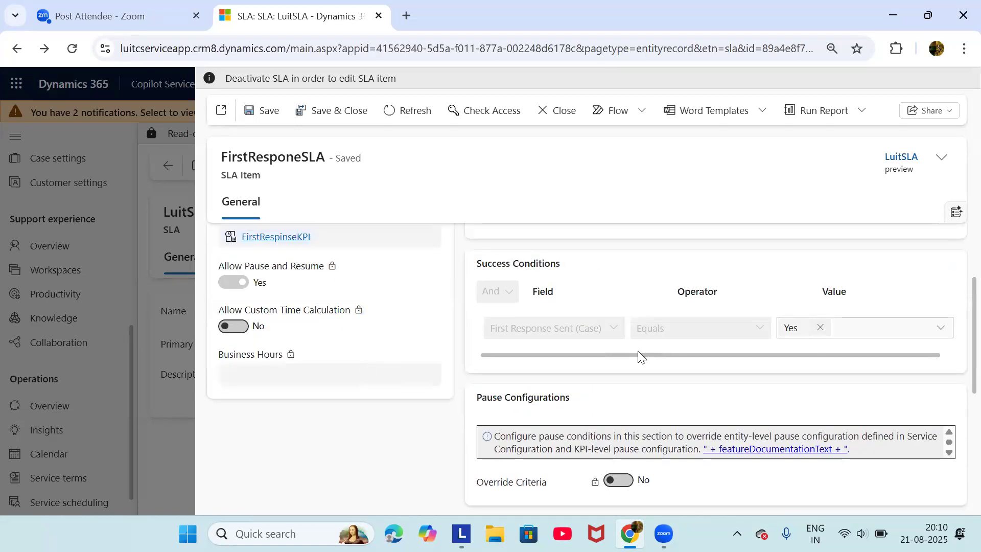
scroll(642, 355, down, 4)
scroll(638, 350, up, 5)
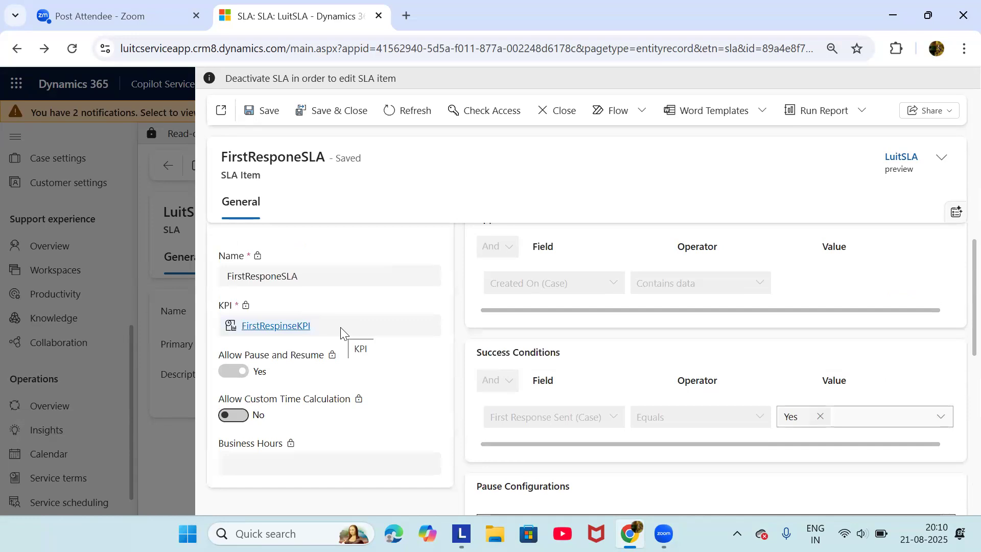
scroll(466, 382, down, 4)
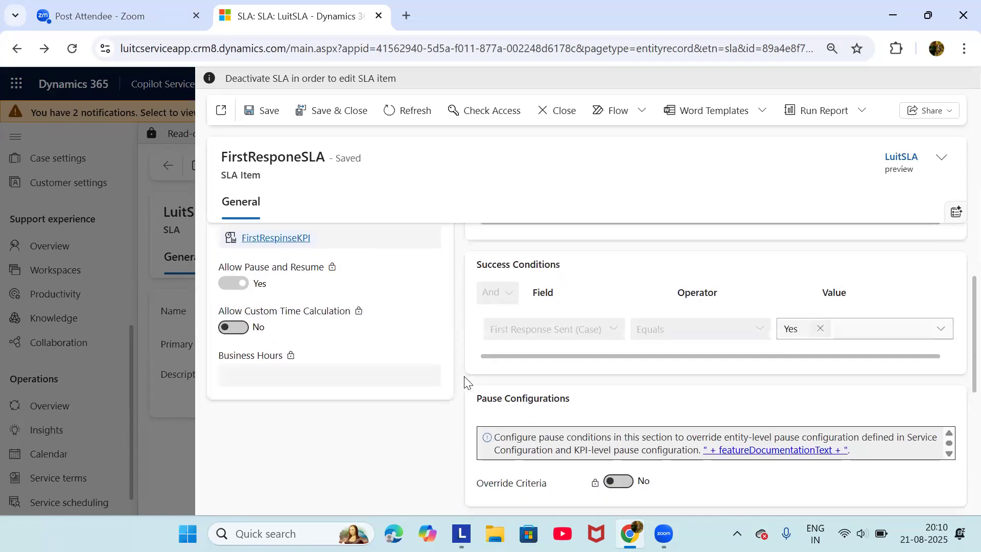
scroll(466, 383, down, 2)
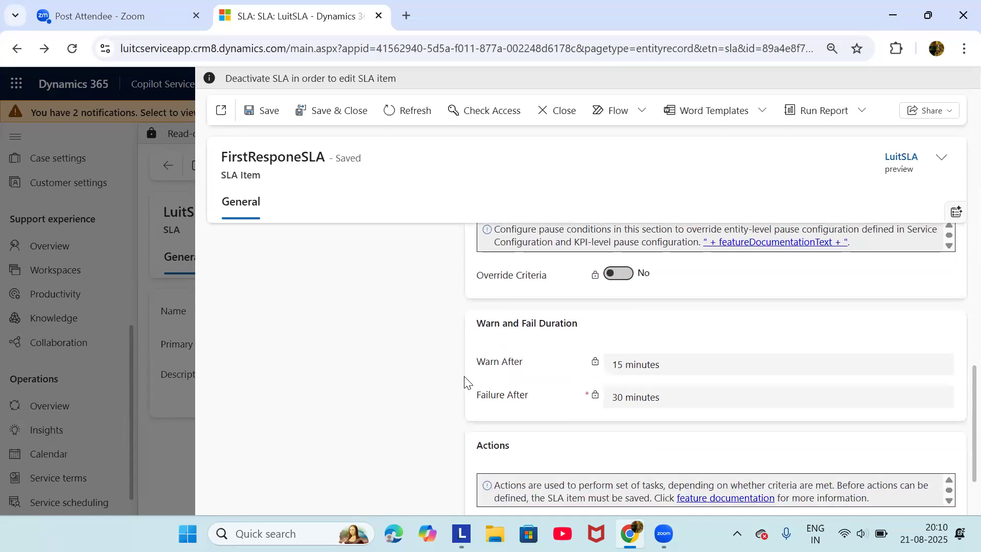
scroll(441, 383, up, 1)
scroll(441, 383, up, 4)
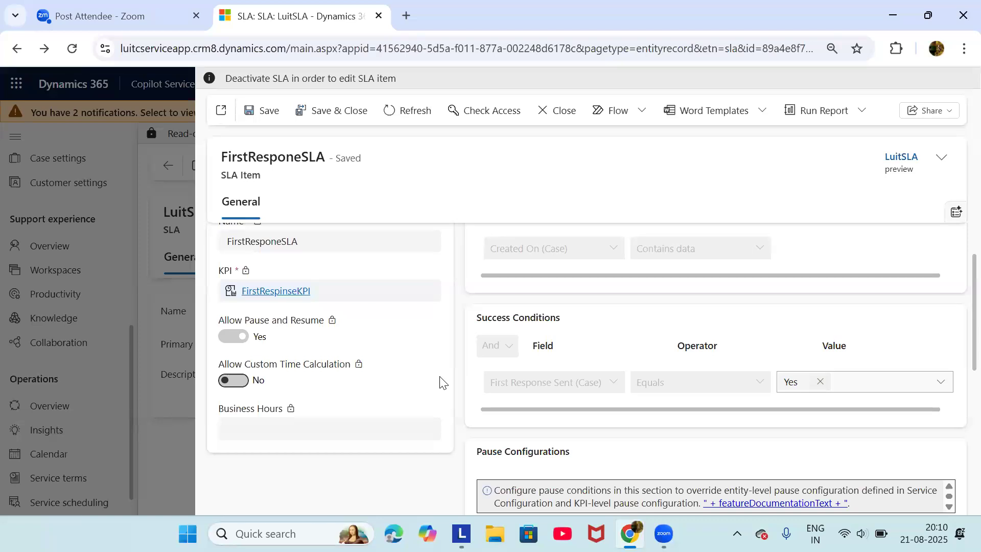
scroll(441, 383, down, 3)
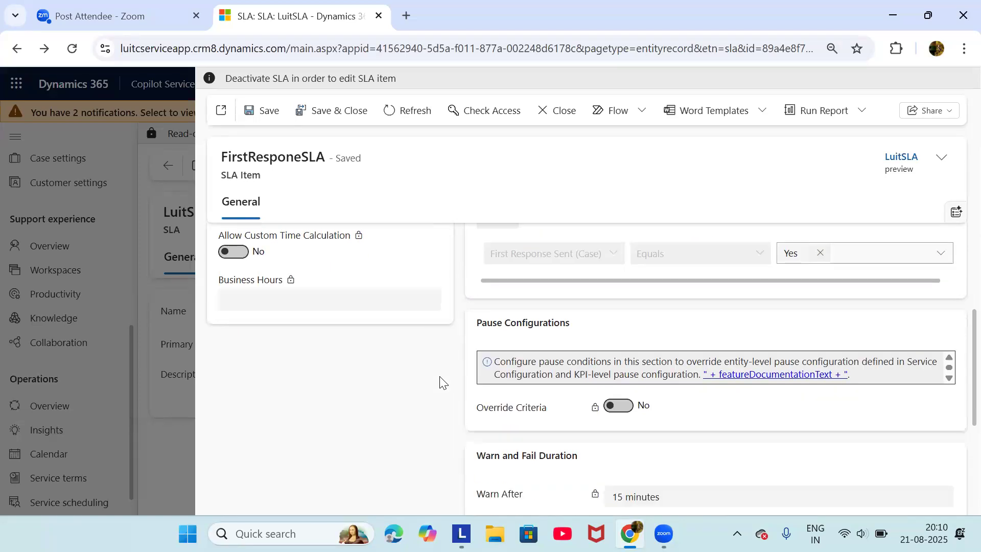
scroll(441, 383, down, 3)
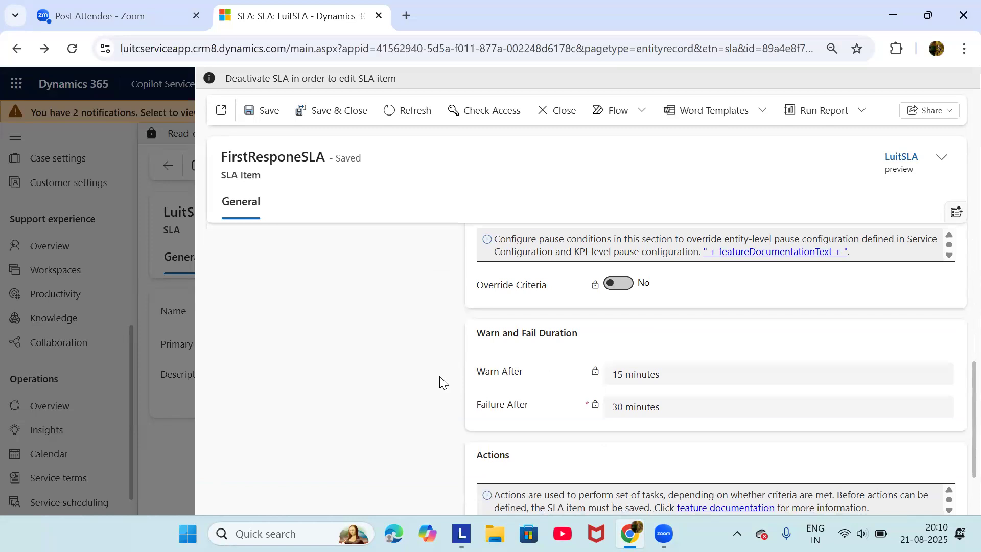
scroll(440, 383, up, 1)
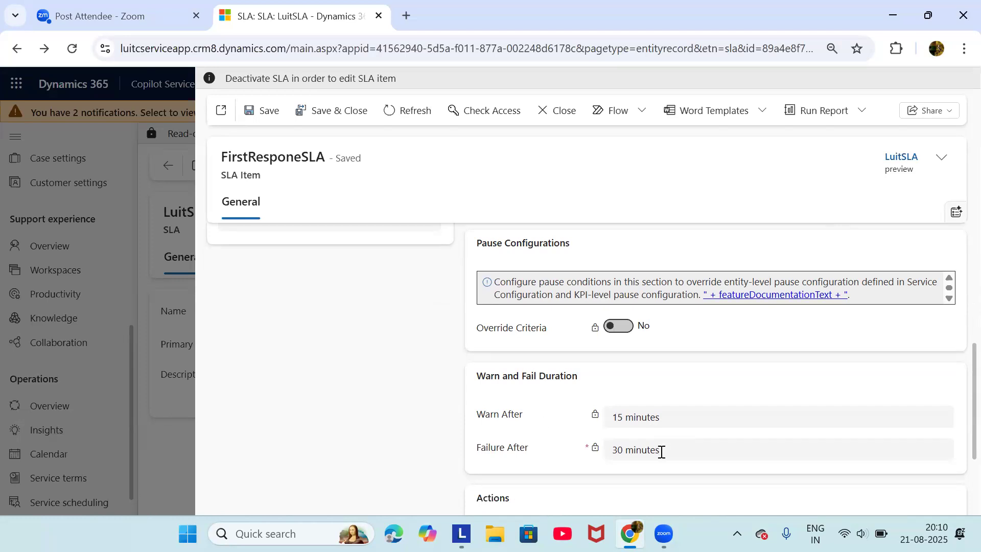
scroll(661, 452, down, 1)
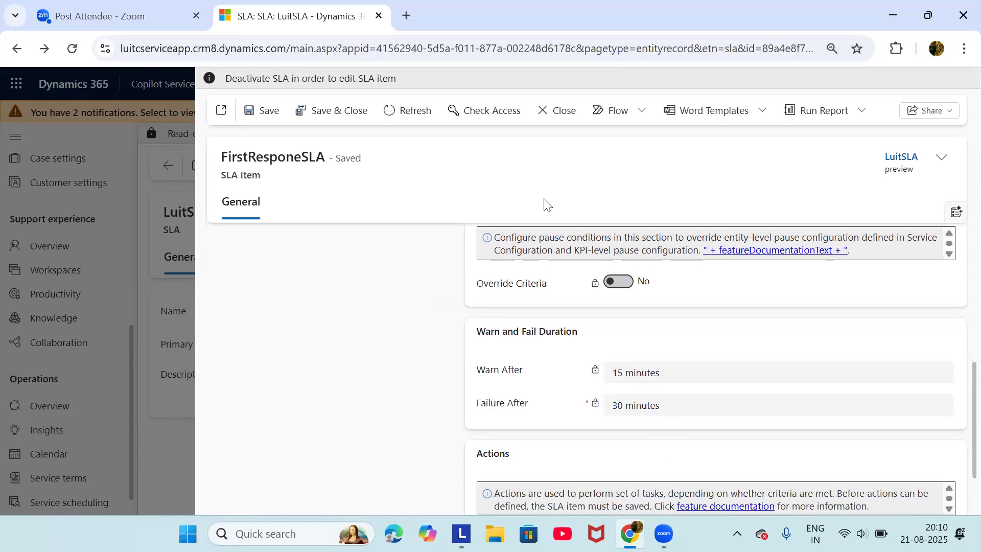
click(543, 115)
Go back to the entitlement and reopen its linked LuitSLA record
click(168, 170)
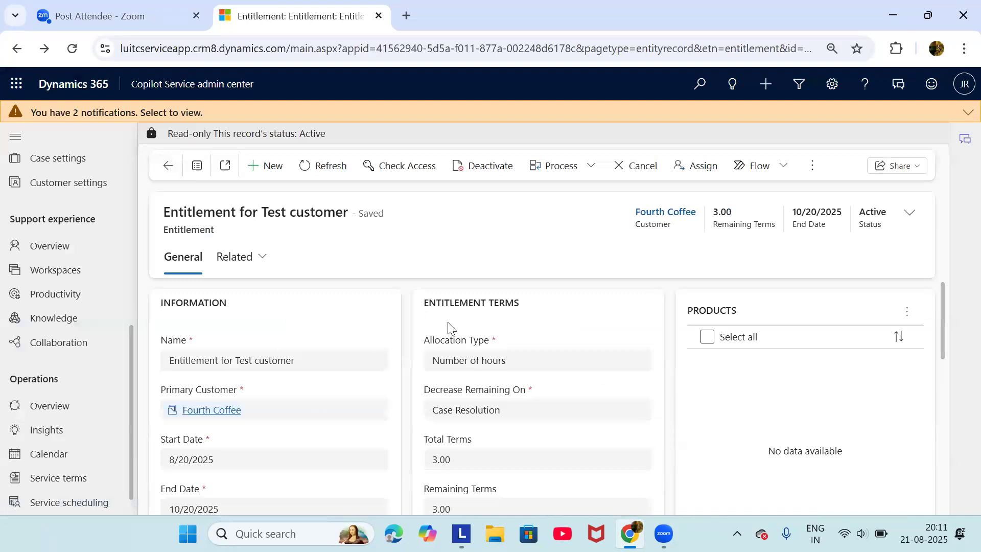
scroll(318, 401, down, 3)
click(193, 432)
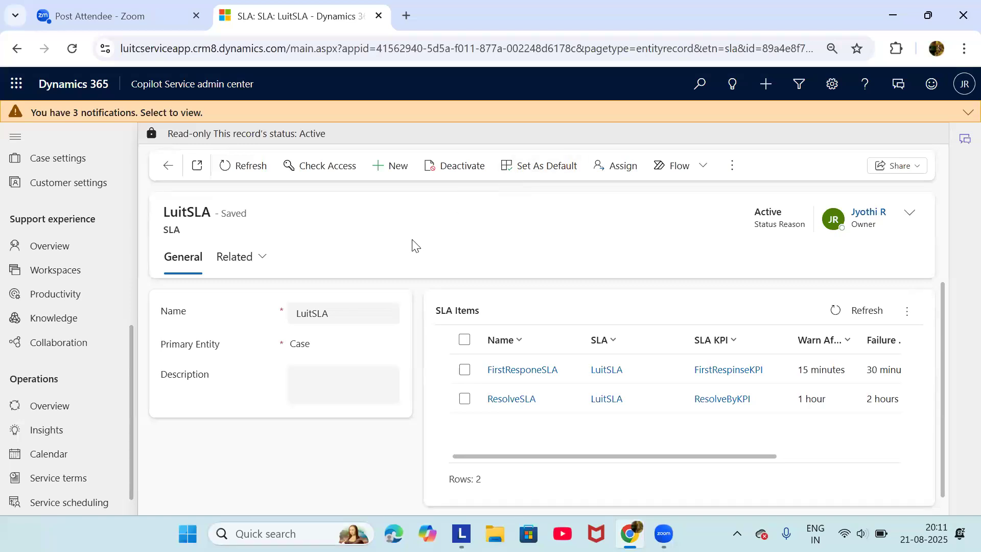
scroll(423, 339, down, 1)
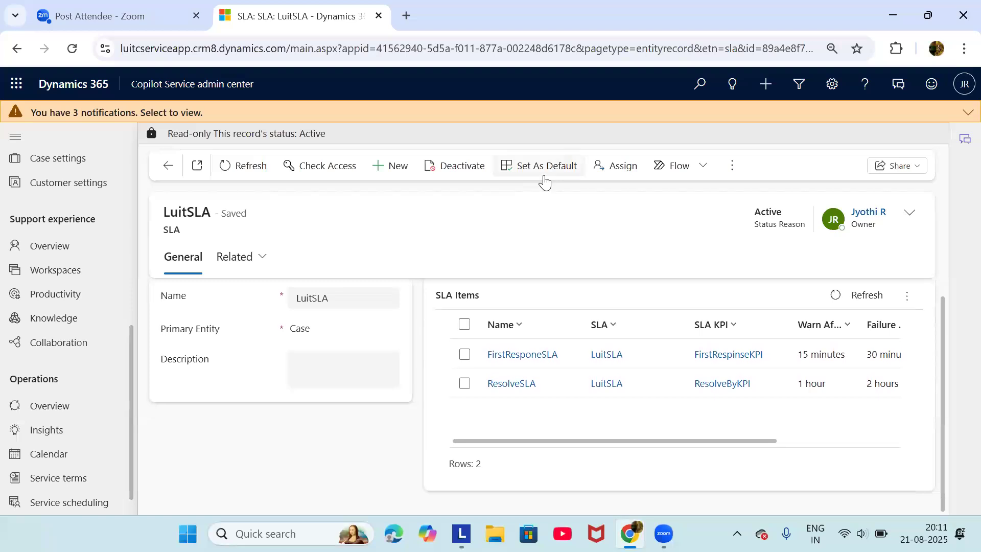
scroll(337, 311, up, 1)
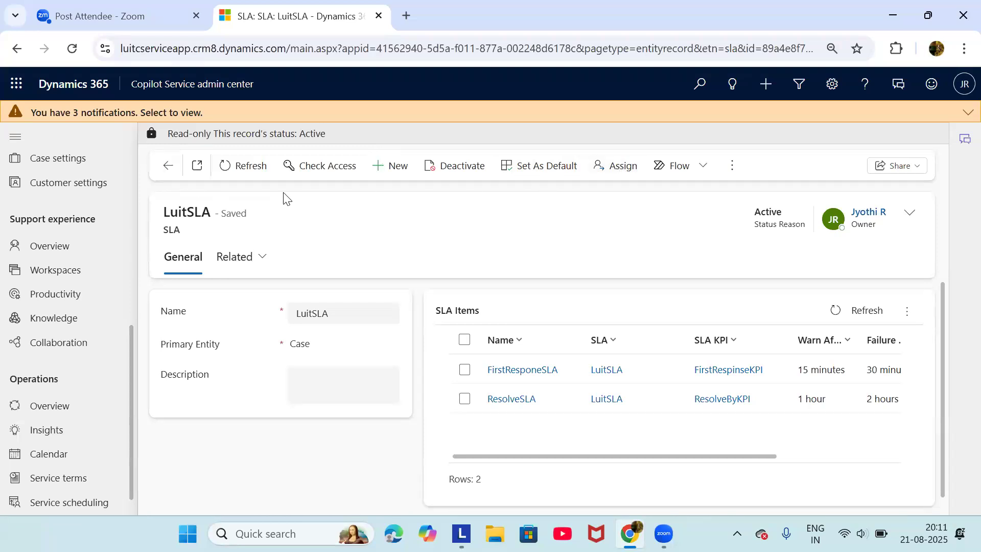
Return to Entitlement for Test customer and review its term restriction and SLA fields
click(170, 170)
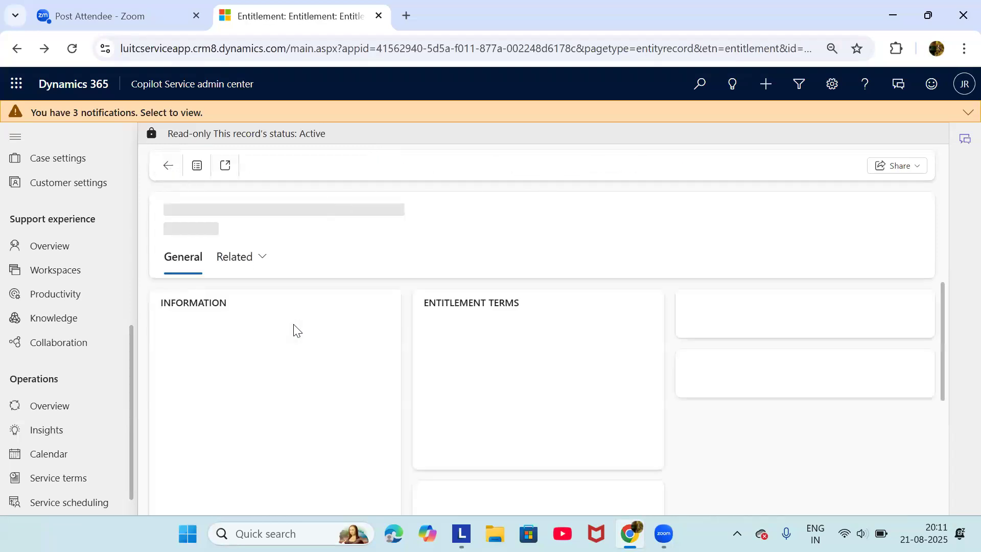
scroll(323, 394, down, 3)
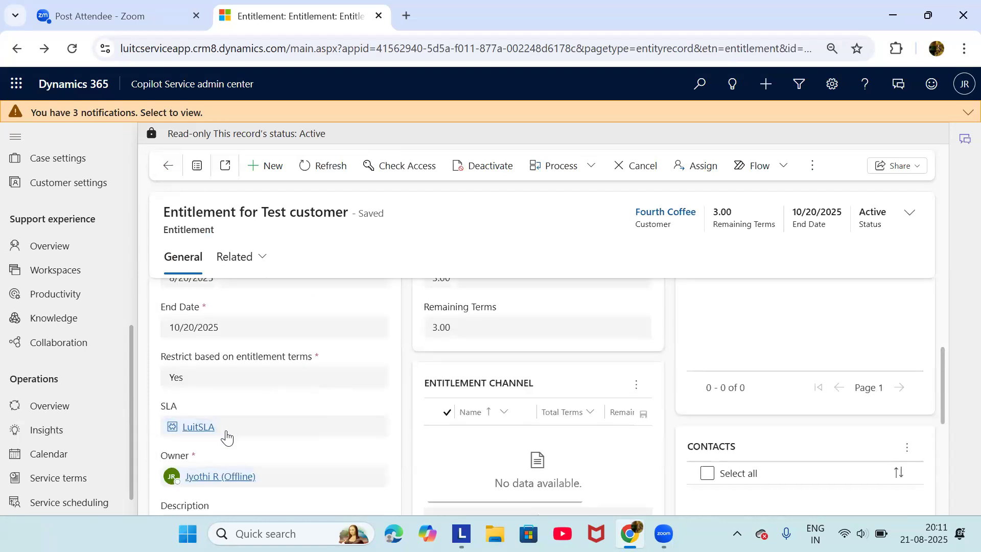
scroll(227, 435, up, 3)
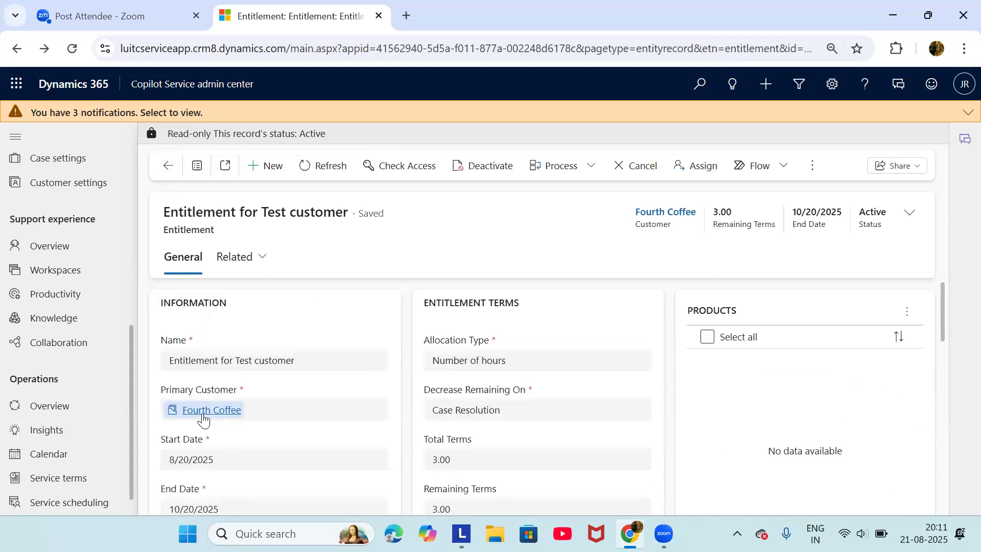
scroll(264, 422, down, 4)
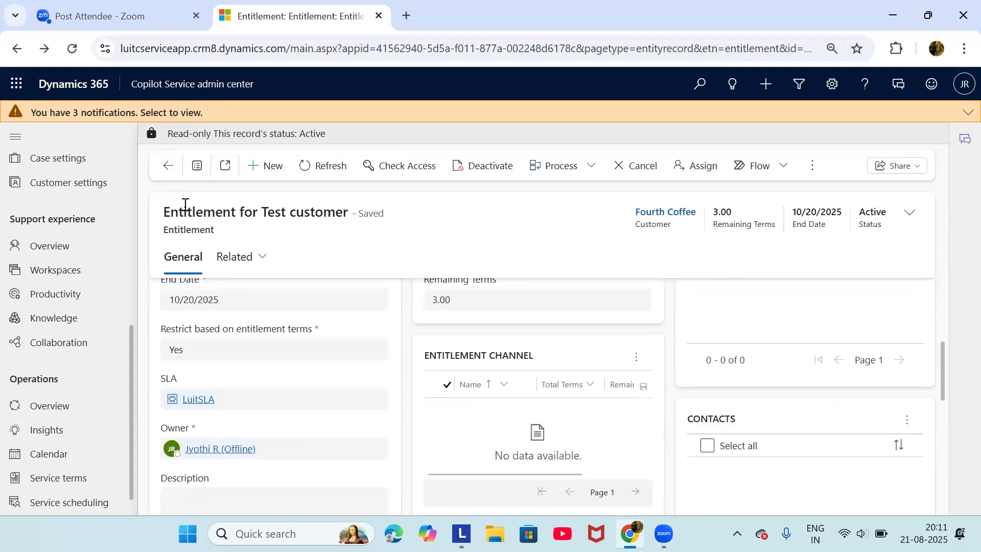
scroll(280, 404, up, 4)
scroll(279, 404, down, 3)
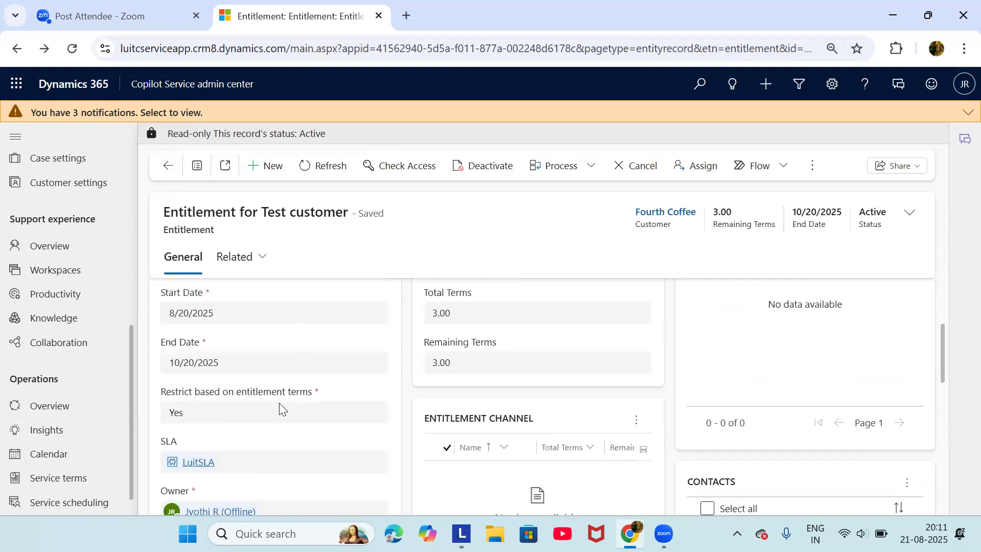
scroll(279, 403, down, 1)
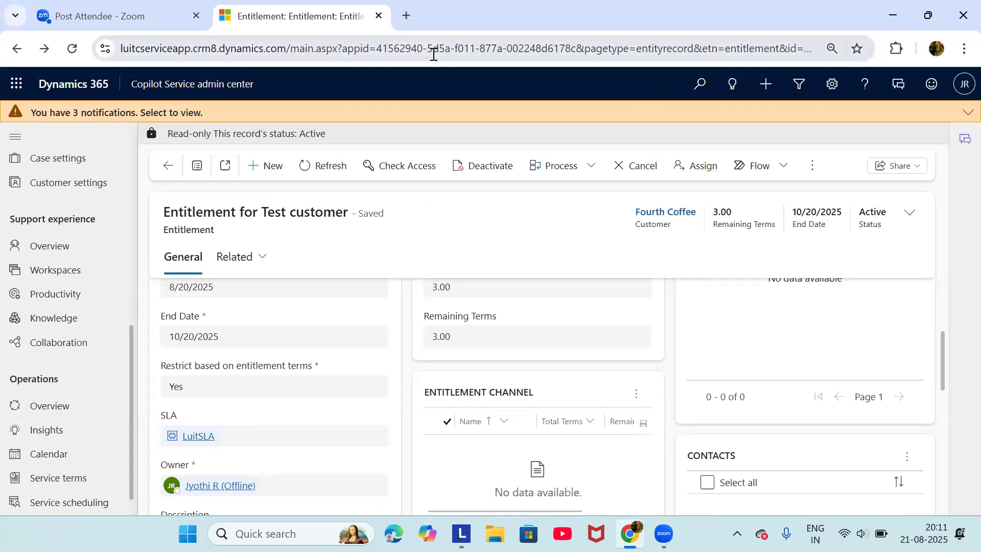
In a new tab, load Dynamics 365 and switch from Sales Hub to Copilot Service workspace
click(405, 17)
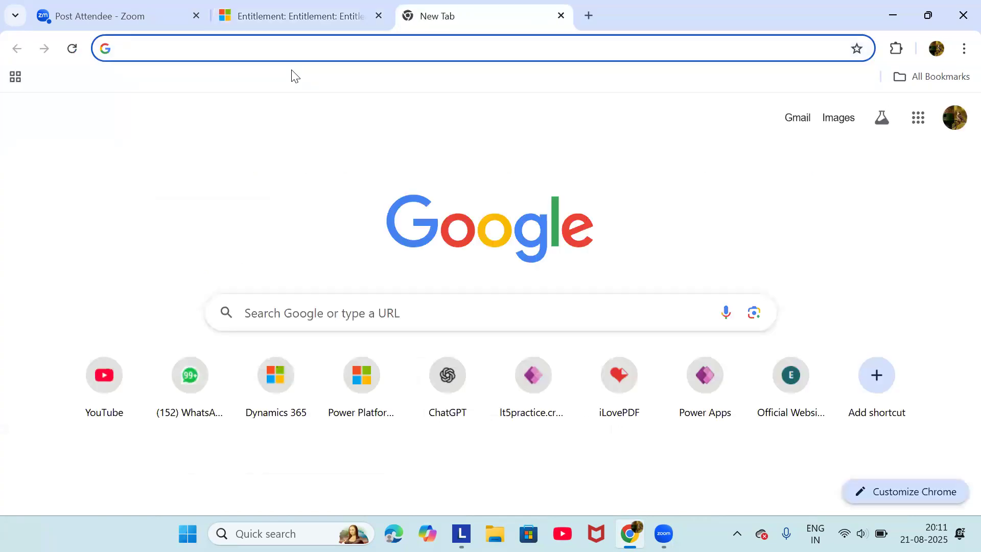
text(lui)
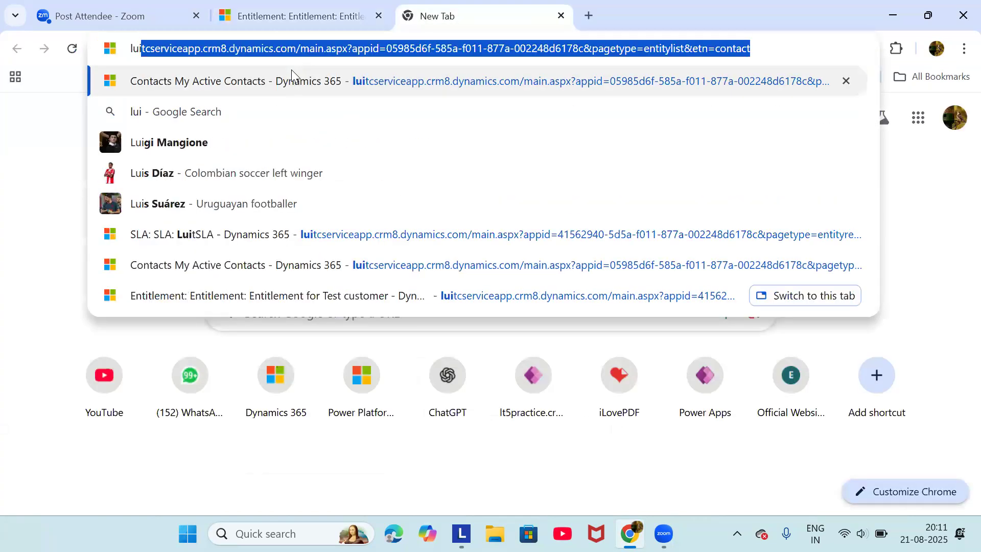
key(Return)
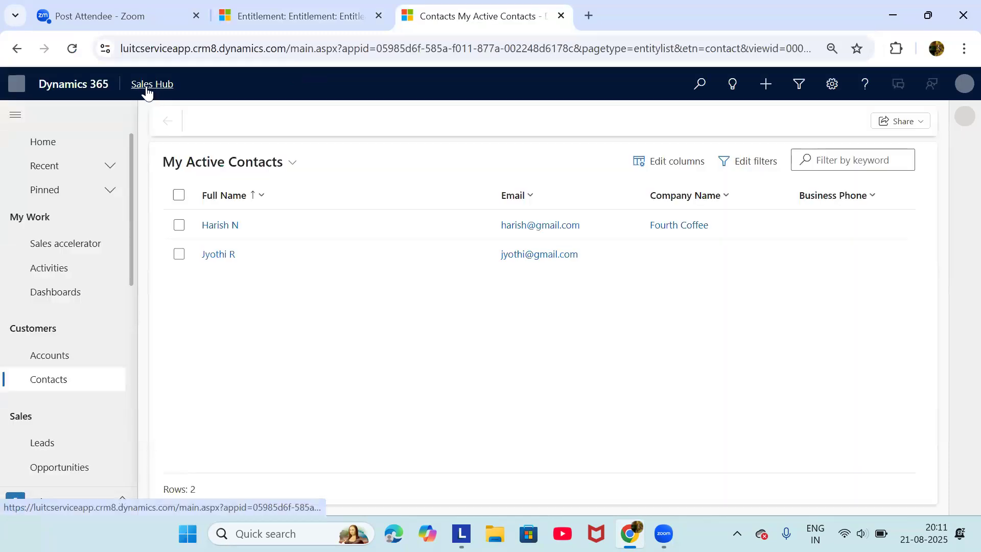
click(147, 87)
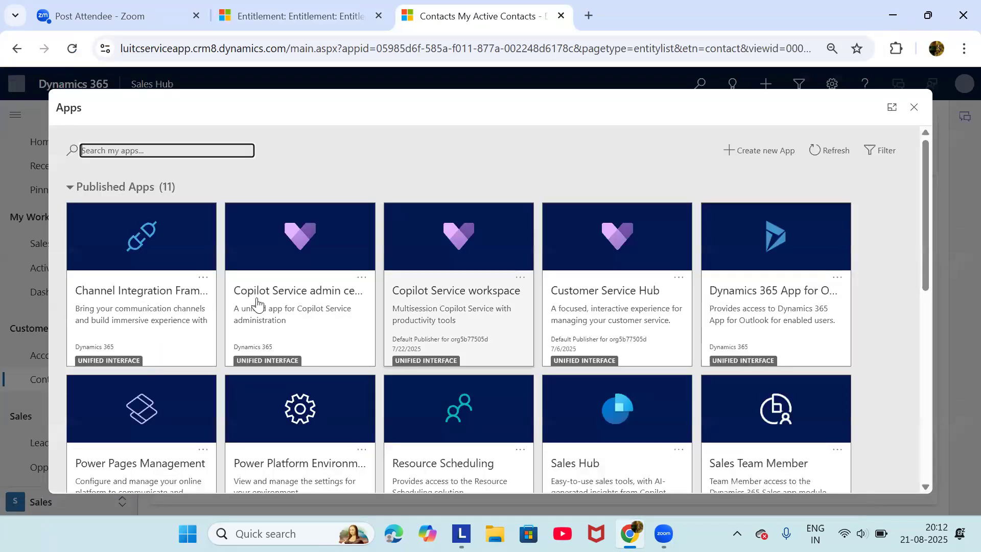
click(455, 257)
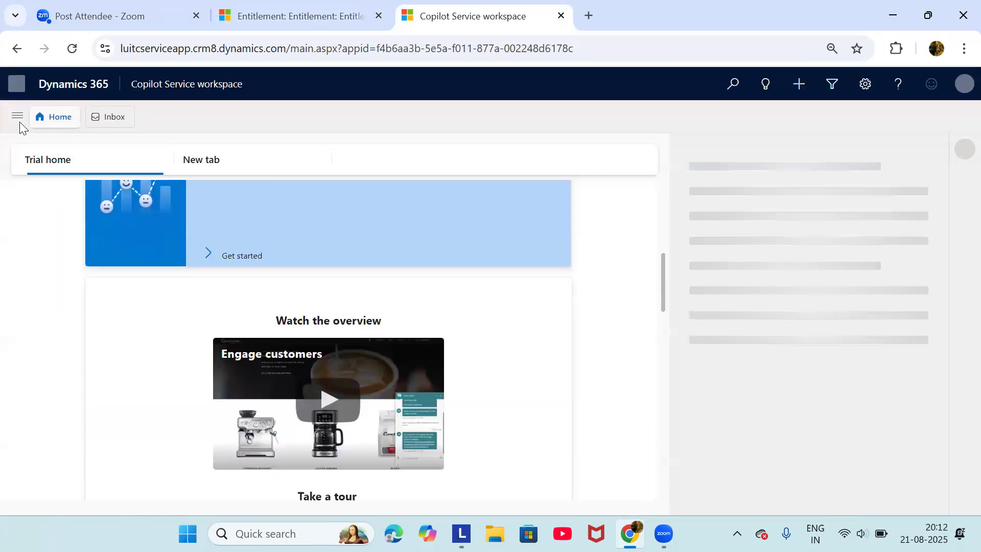
Open the TV Repair case for Fourth Coffee from the active Cases list
click(18, 117)
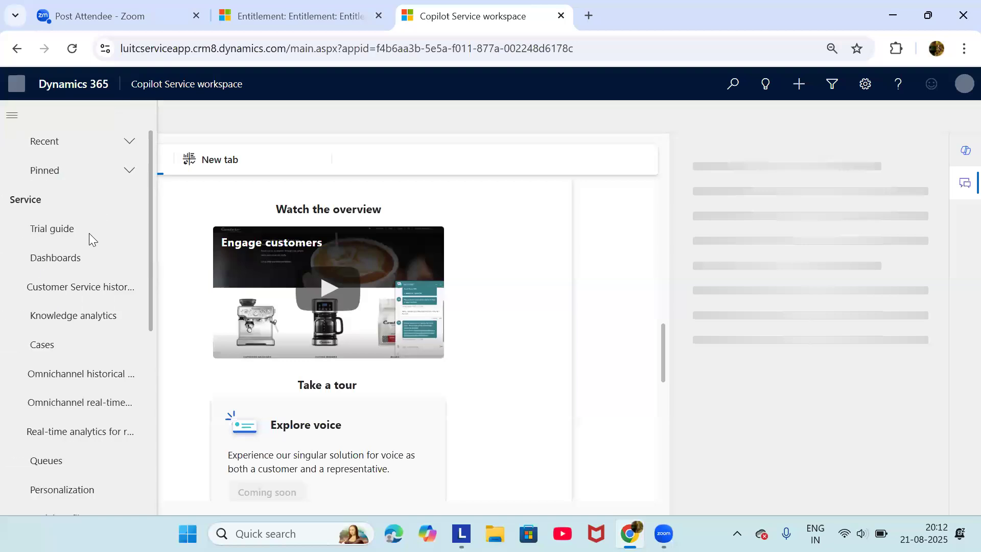
click(64, 354)
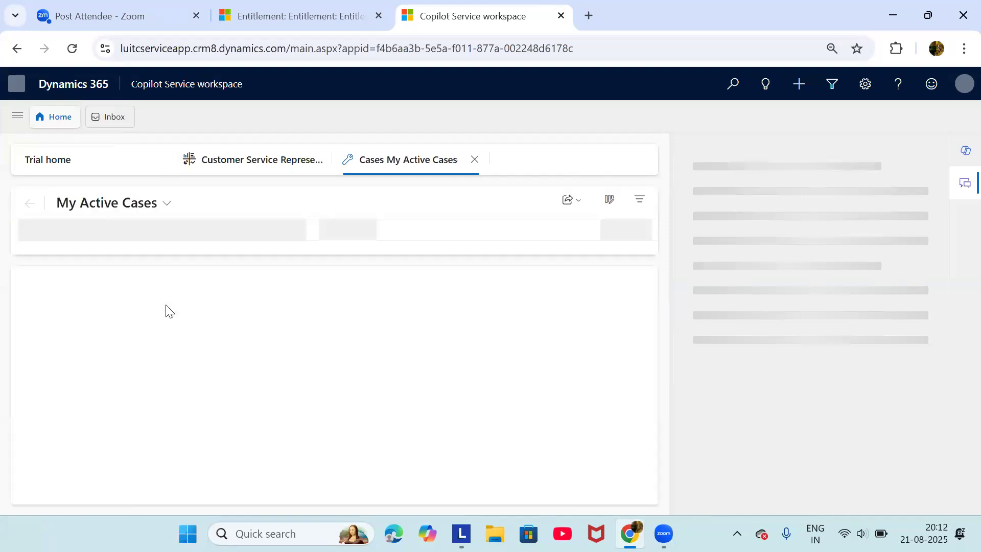
click(166, 306)
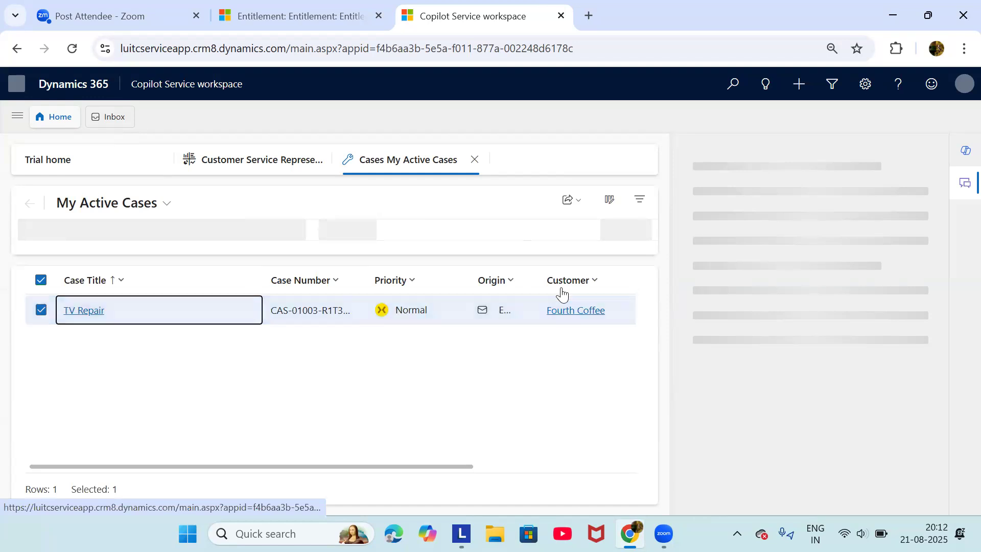
click(94, 315)
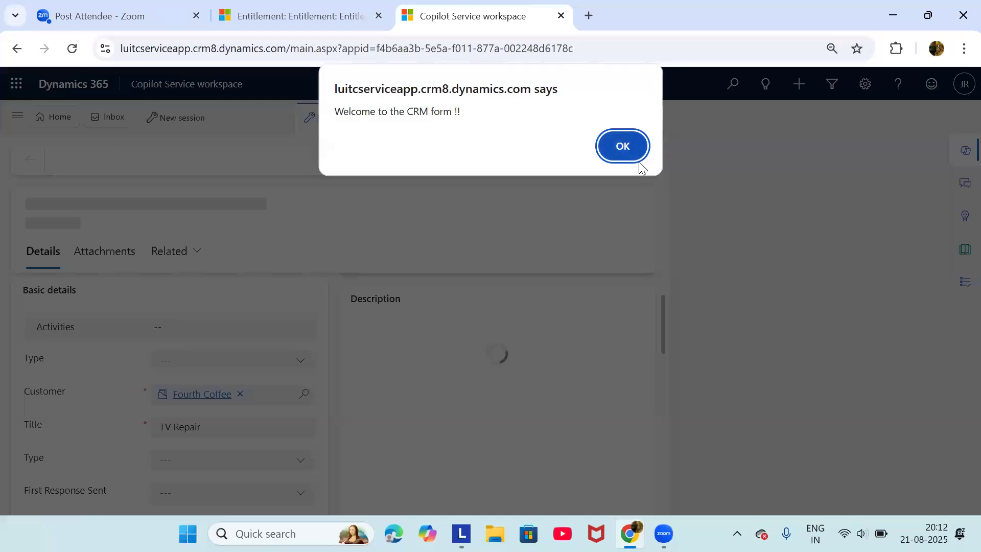
Dismiss the welcome alert, refresh the SLA timers, and check the Test customer entitlement
click(613, 153)
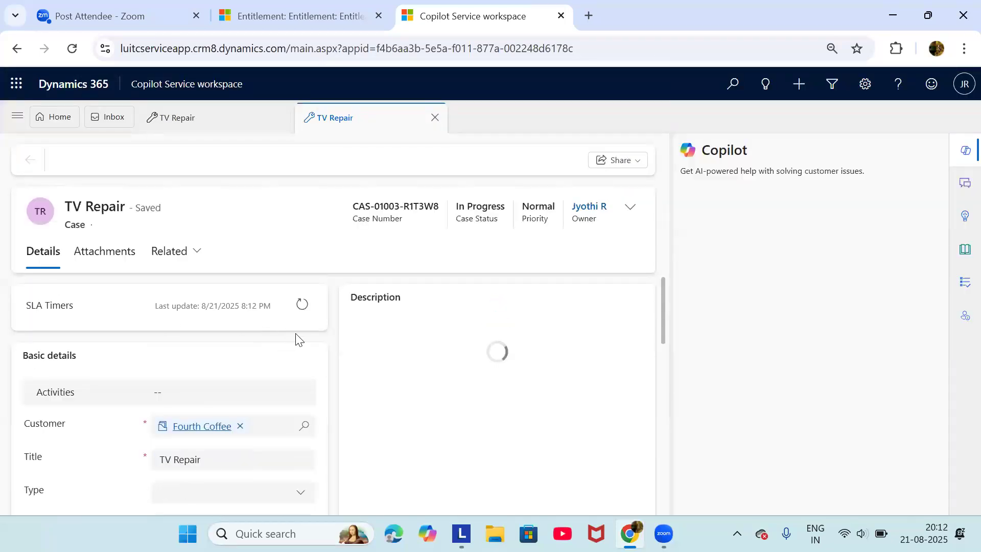
click(302, 306)
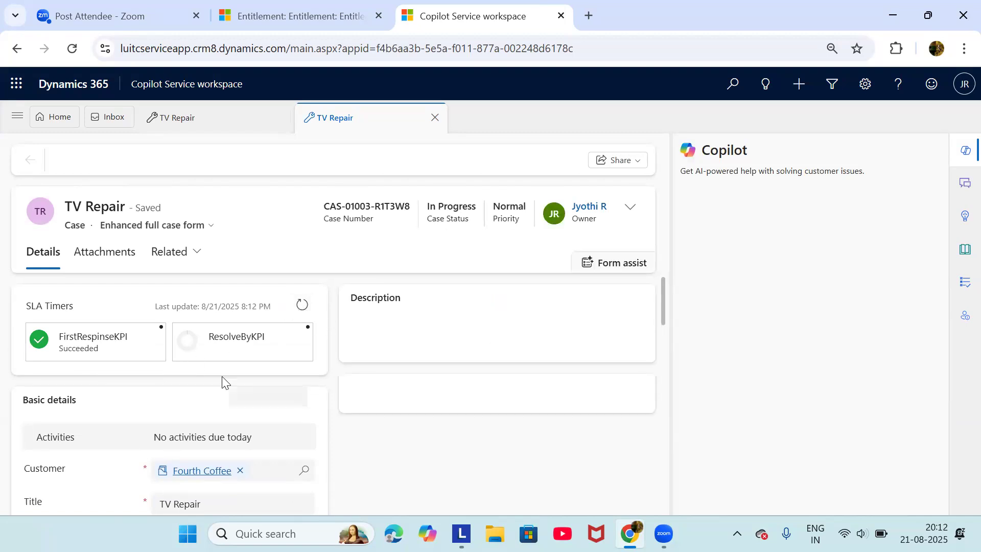
scroll(223, 377, down, 3)
scroll(223, 379, up, 2)
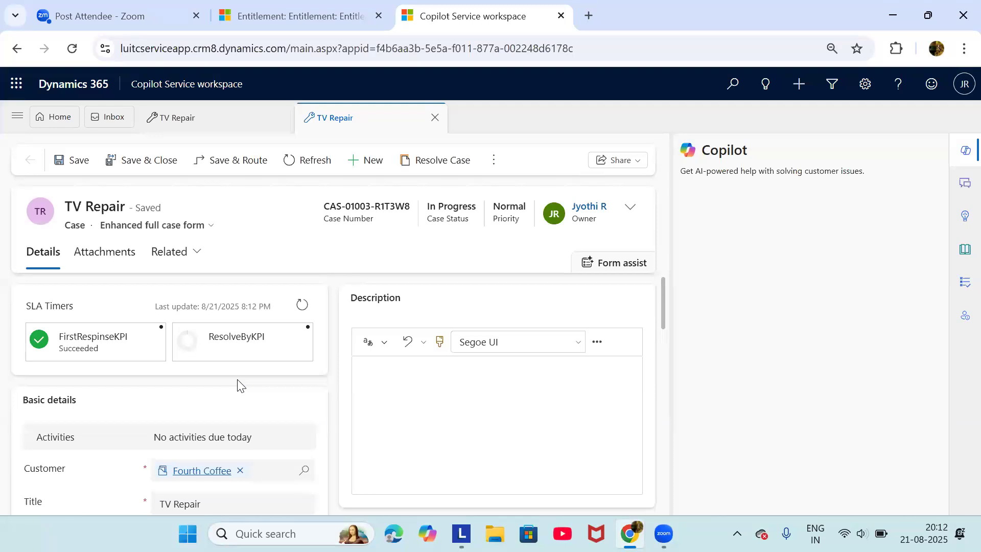
scroll(239, 386, down, 10)
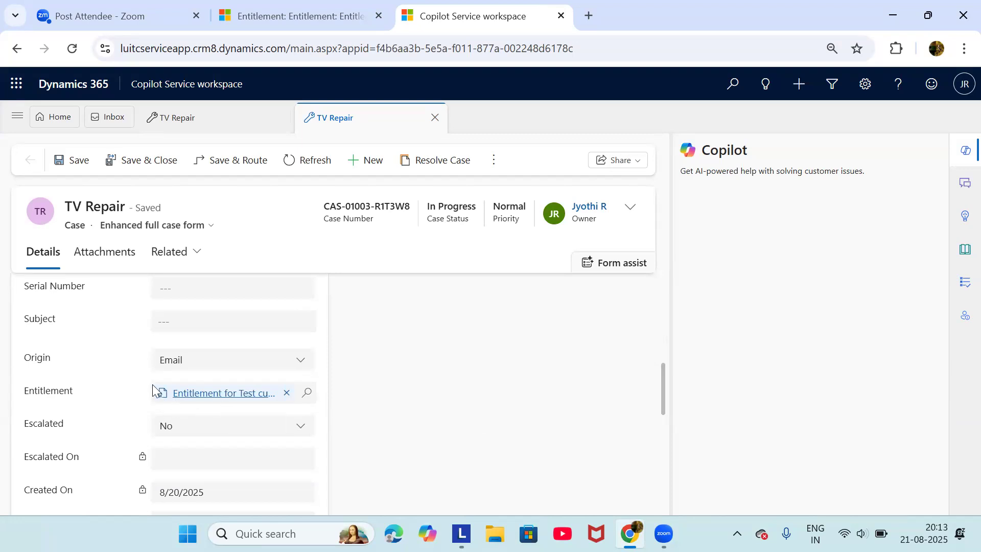
scroll(152, 384, up, 10)
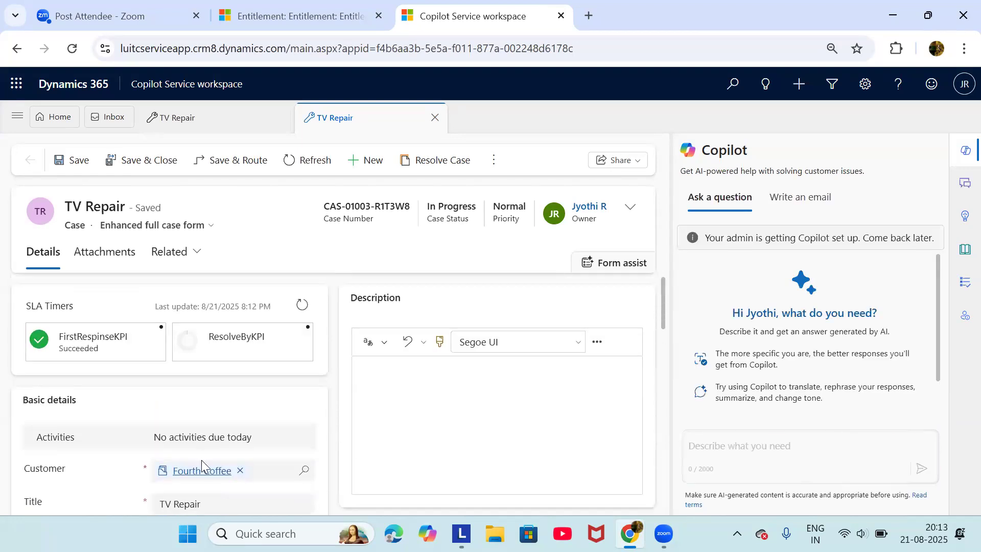
Scroll the TV Repair case details, confirming First Response Sent Yes and product Airpot
scroll(202, 460, down, 5)
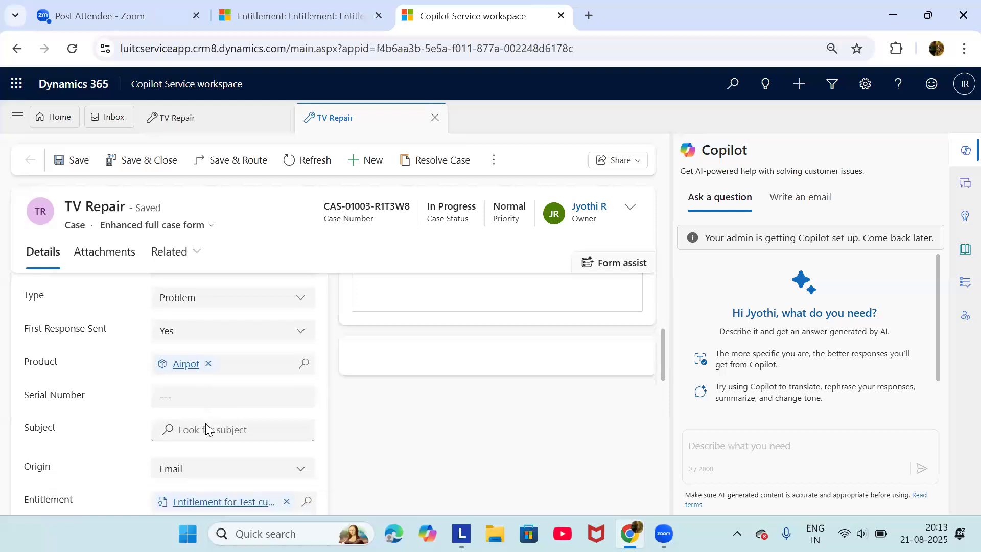
scroll(211, 454, down, 1)
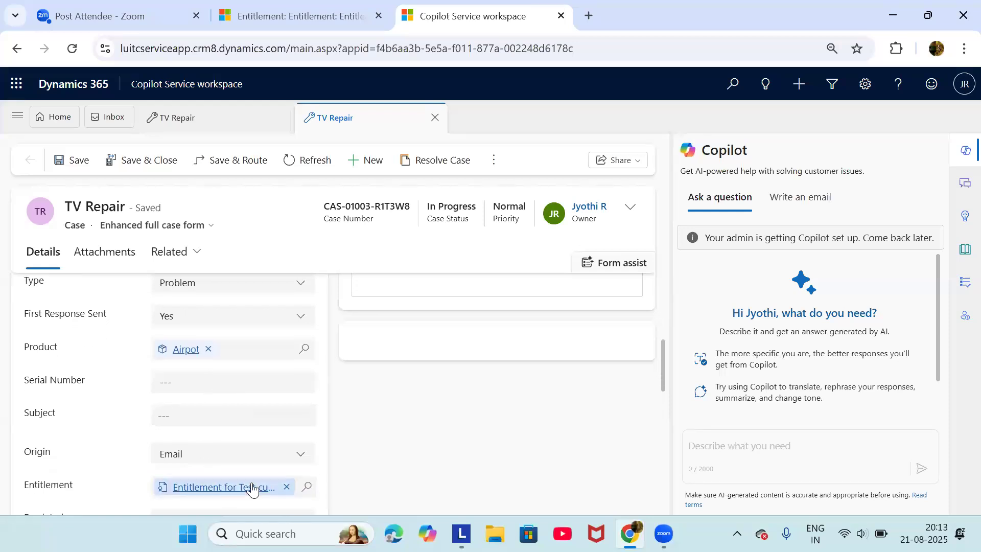
scroll(232, 397, up, 3)
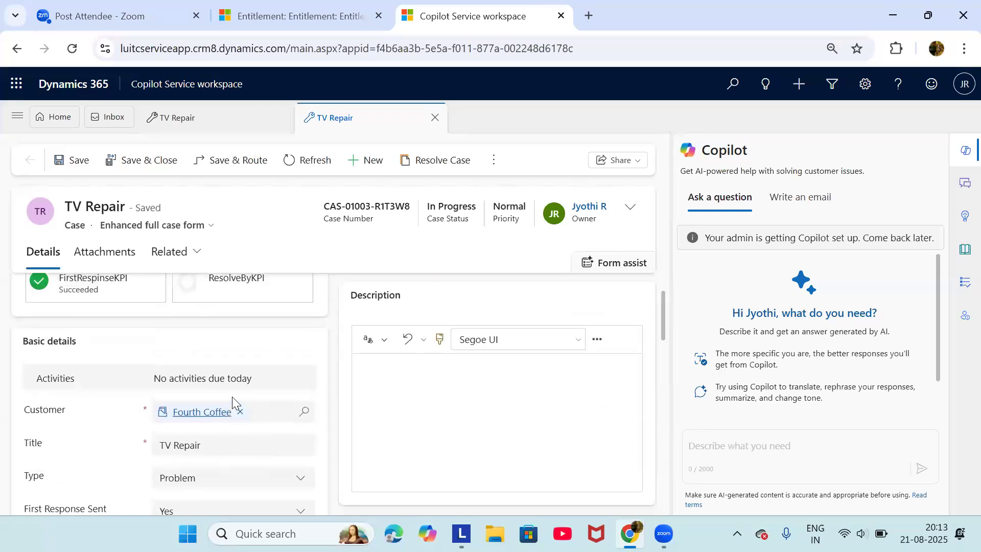
scroll(232, 398, down, 5)
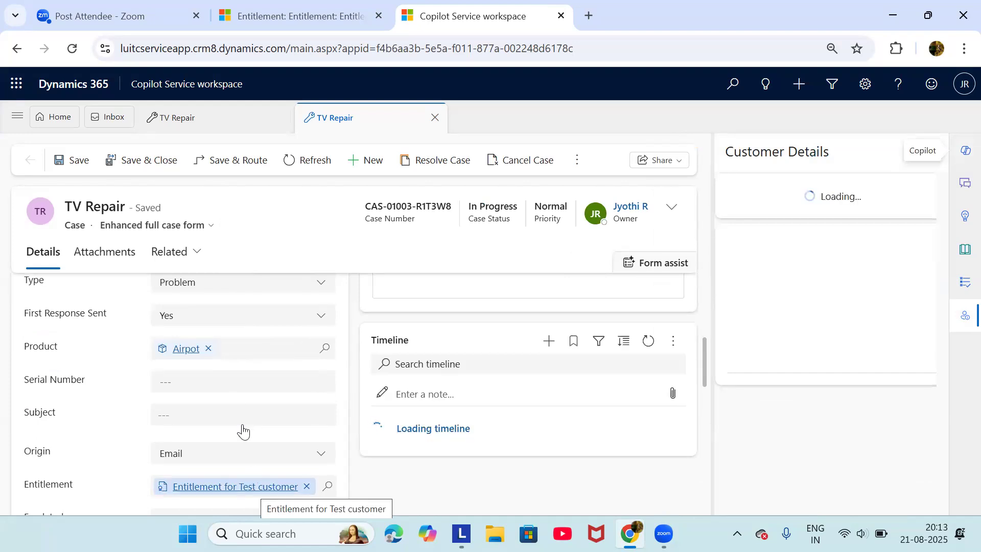
scroll(238, 407, up, 4)
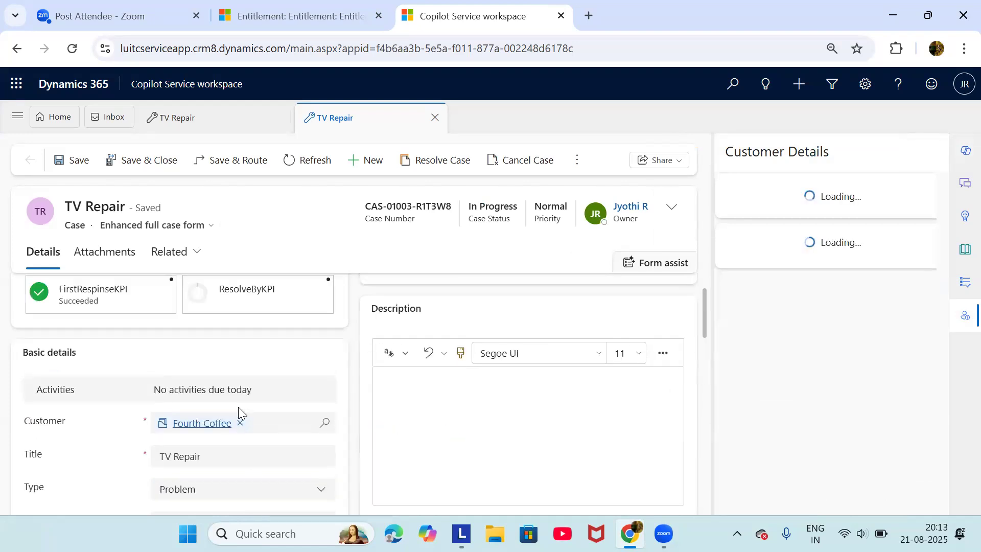
scroll(239, 407, down, 1)
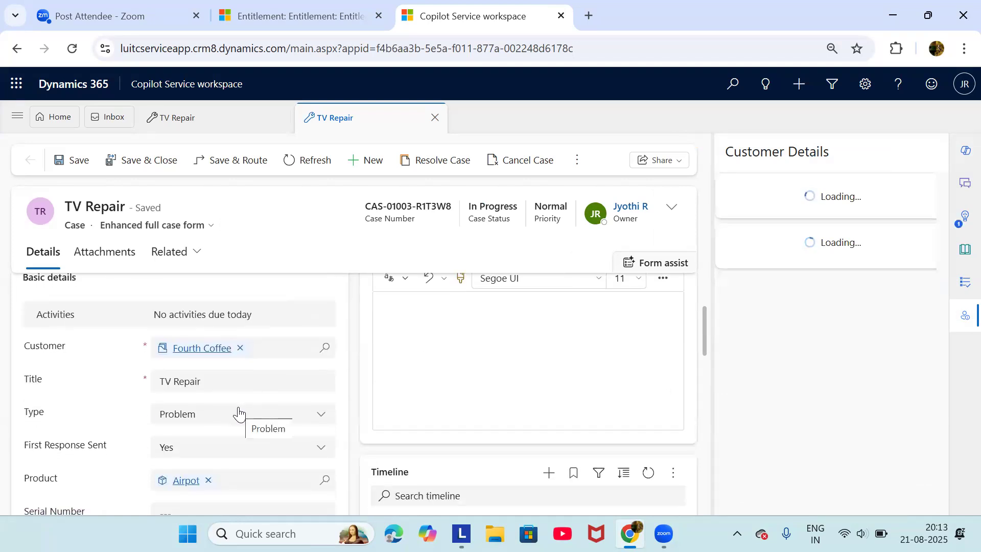
scroll(238, 413, down, 1)
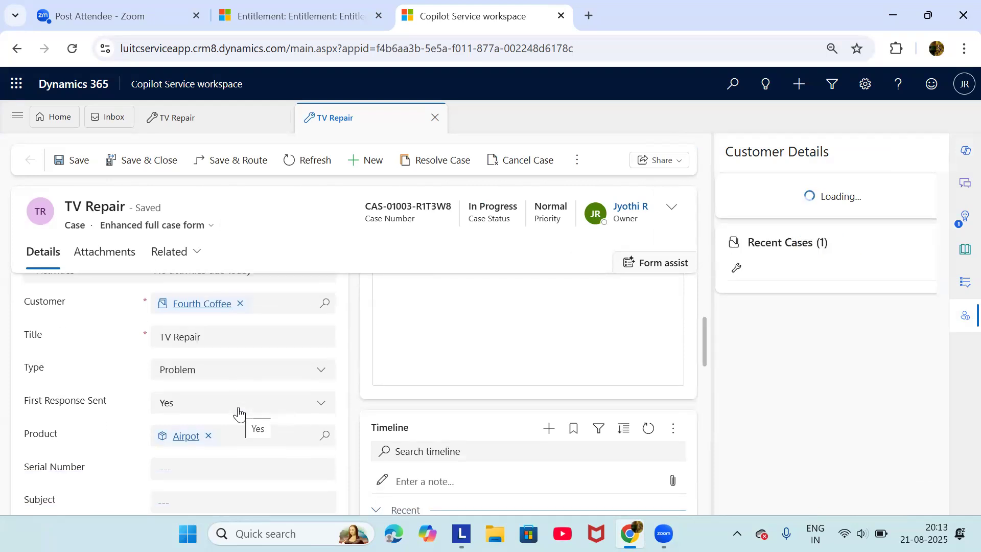
scroll(238, 412, down, 3)
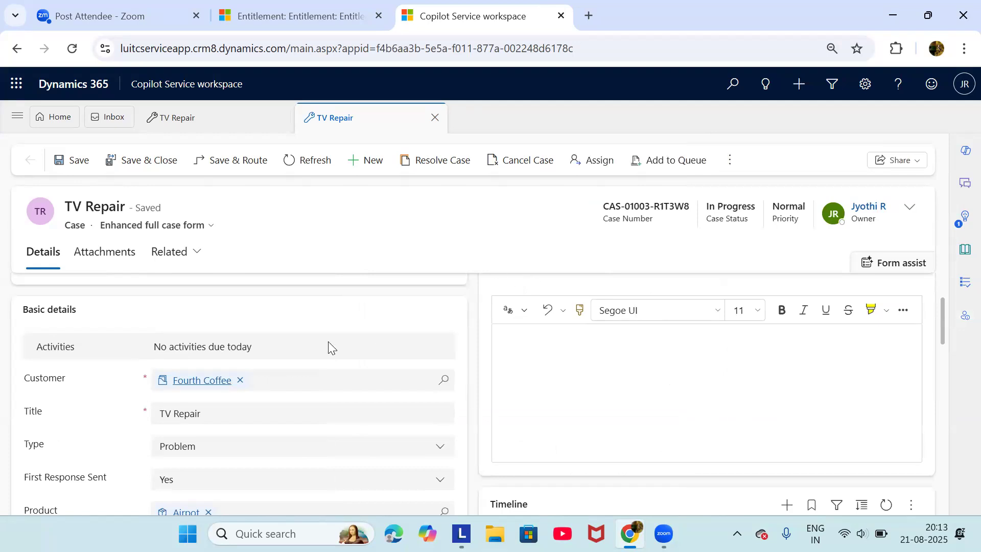
scroll(328, 342, down, 1)
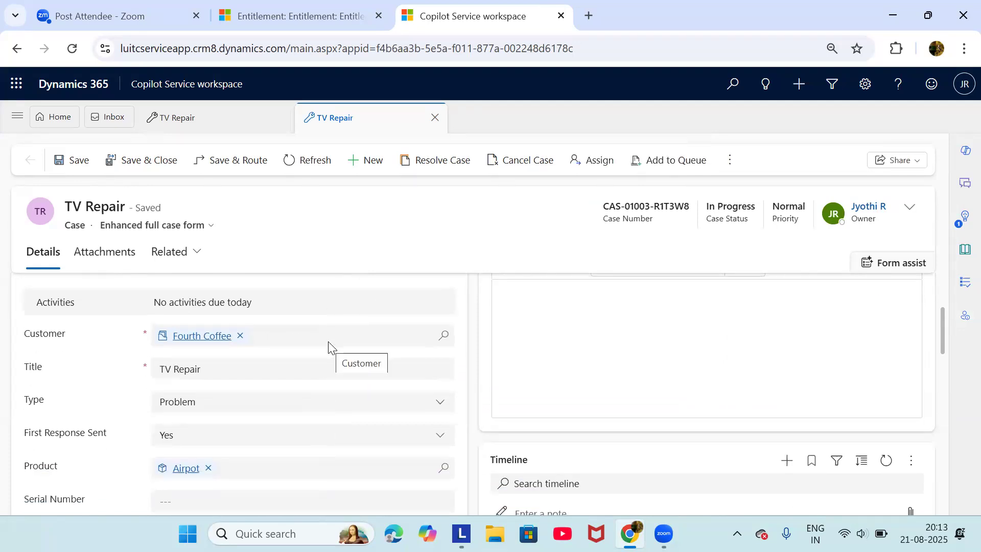
scroll(328, 347, down, 1)
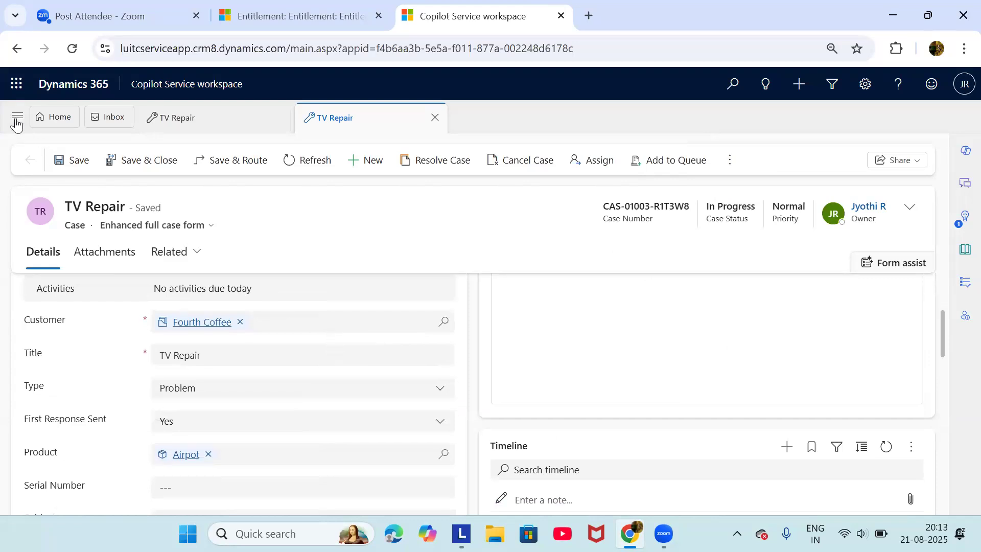
click(964, 250)
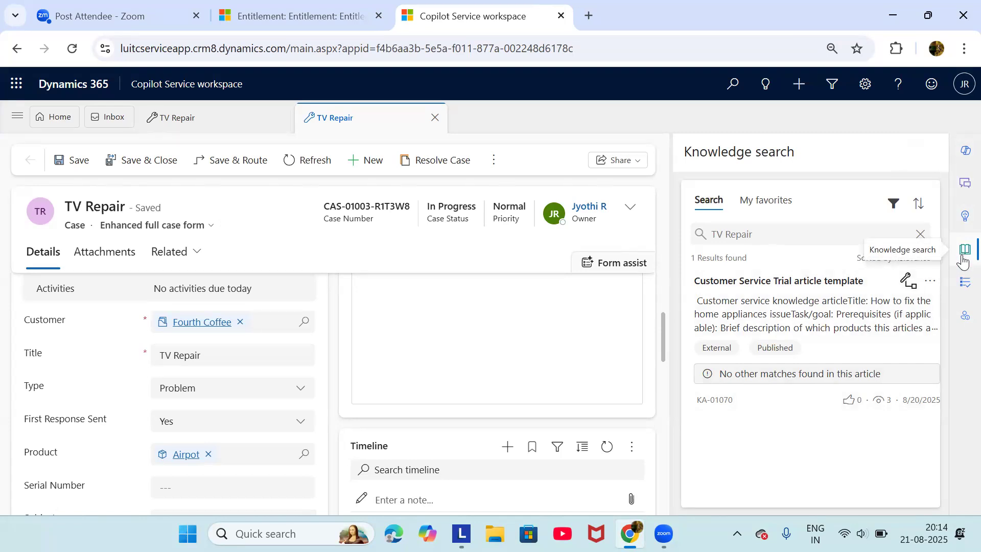
click(964, 252)
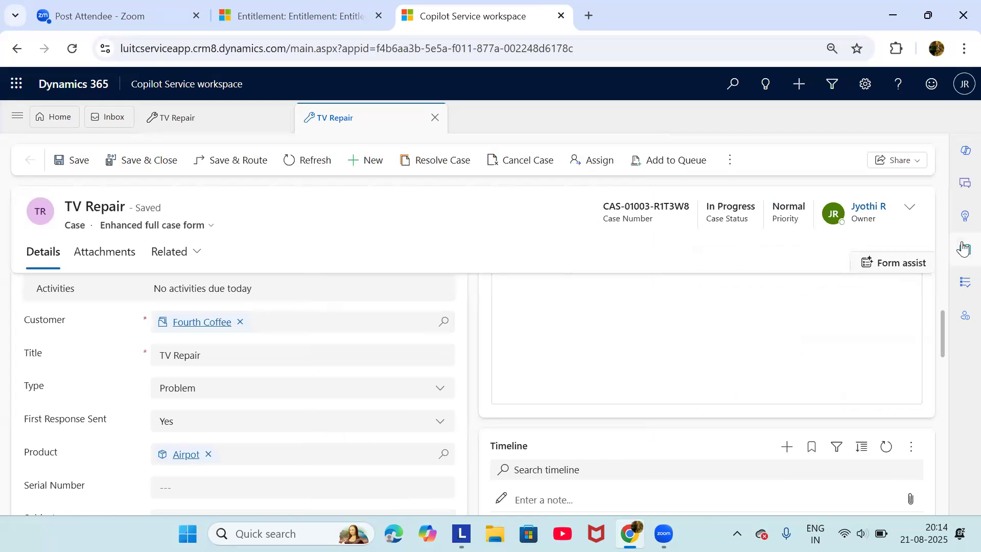
click(965, 249)
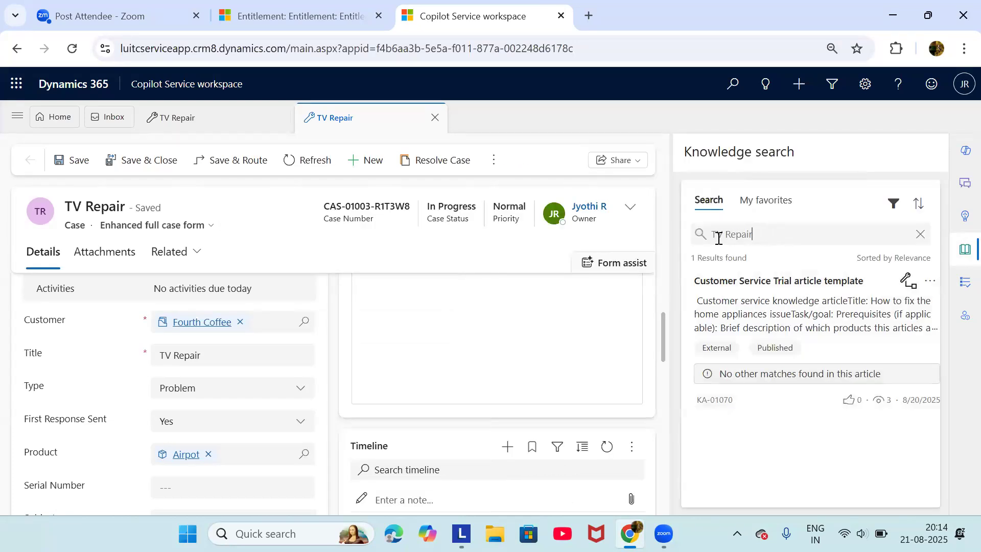
triple_click(718, 236)
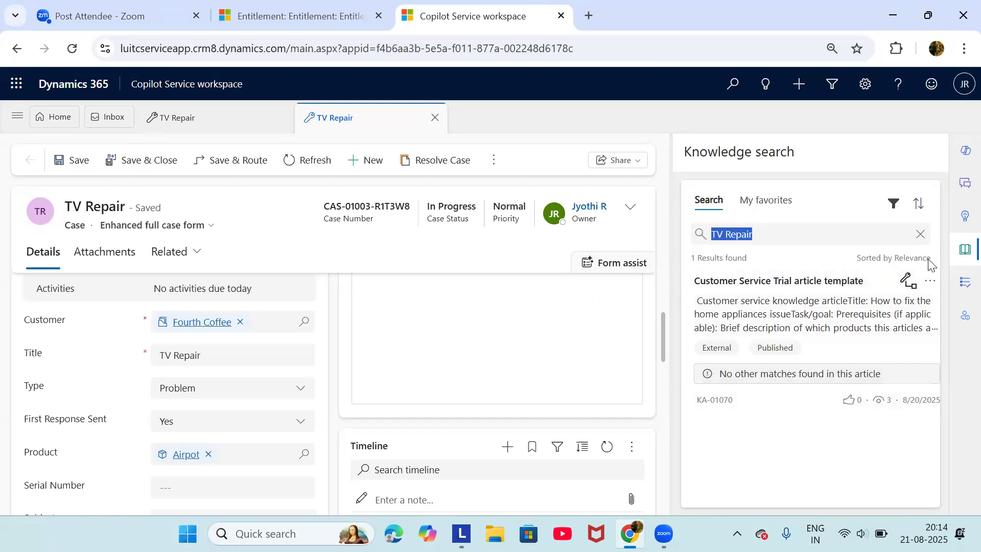
click(963, 251)
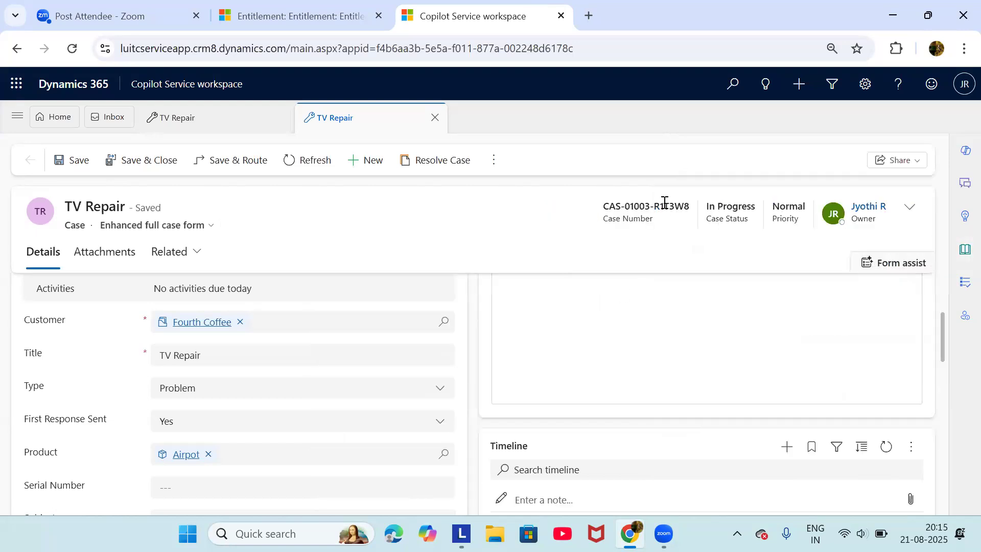
Open knowledge article KA-01070 from Knowledge Articles, then return to the first TV Repair case session
click(14, 117)
scroll(77, 360, down, 5)
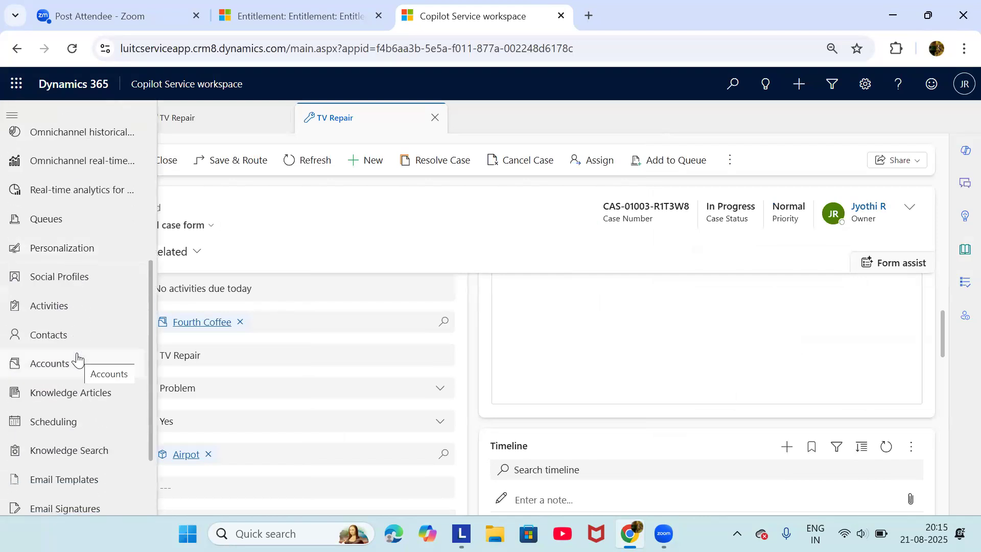
click(72, 393)
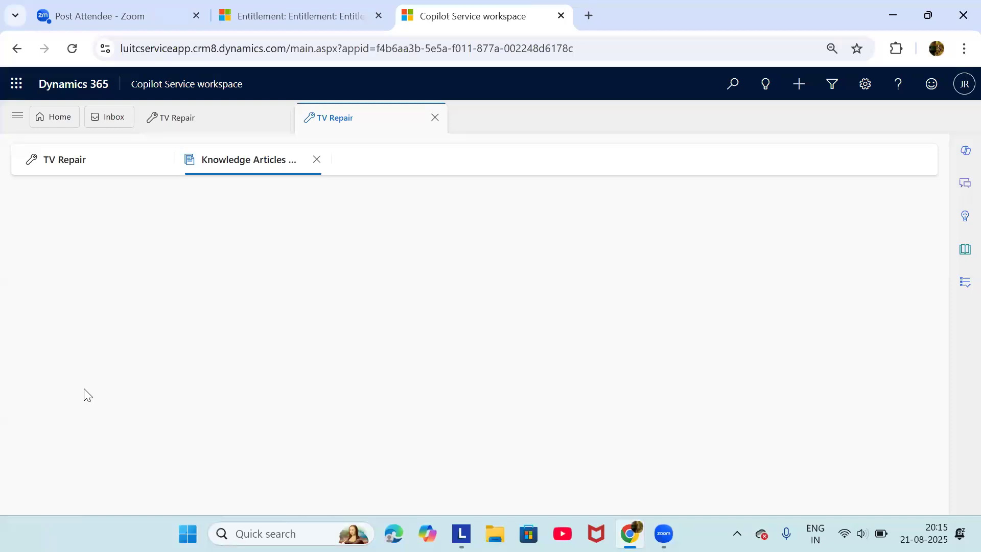
click(125, 317)
double_click(125, 316)
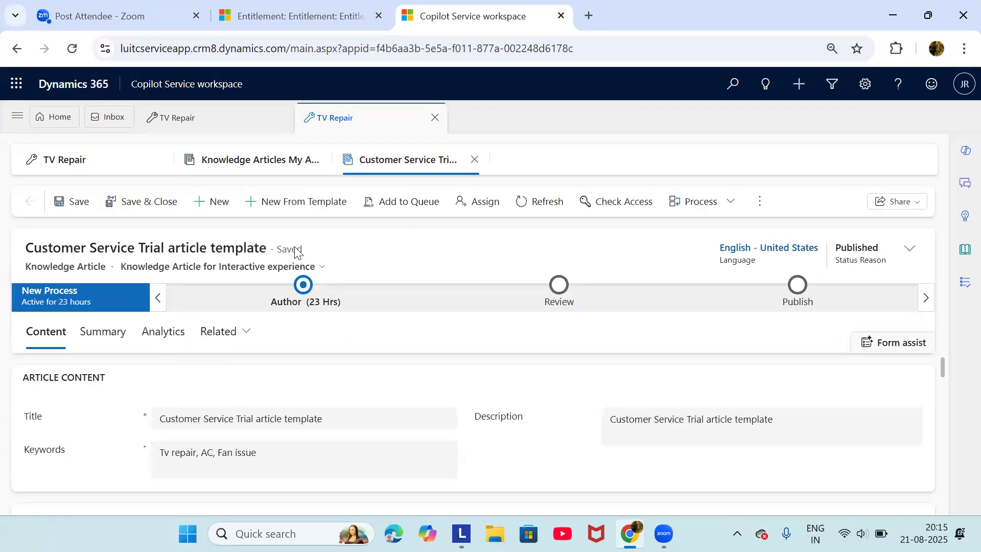
click(220, 125)
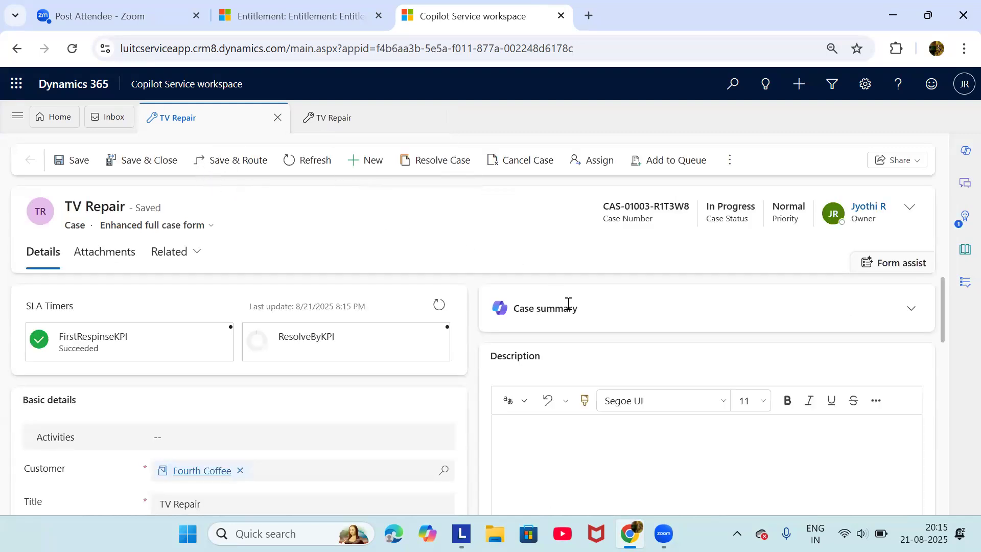
Scroll the TV Repair case form and bring up the list of 11 published apps
scroll(805, 371, down, 2)
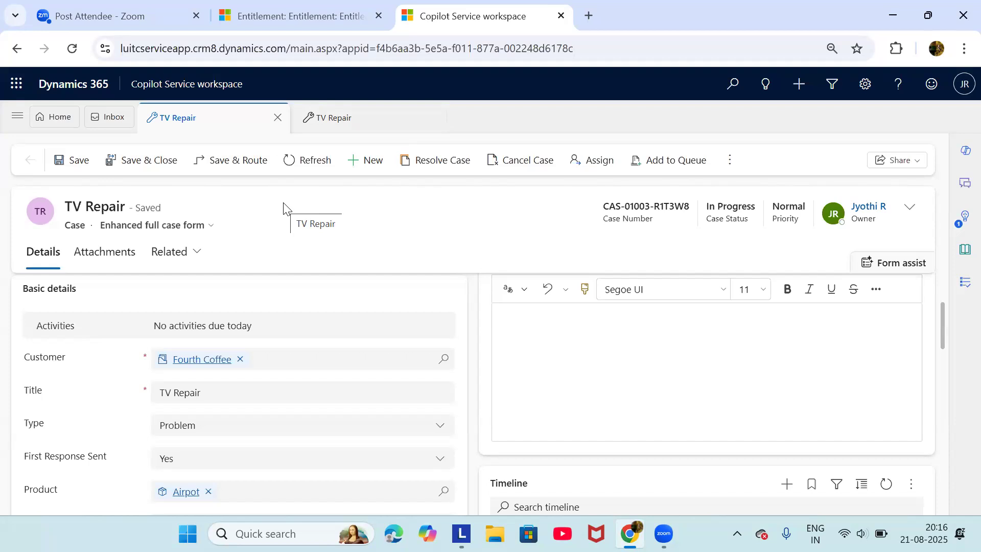
click(207, 84)
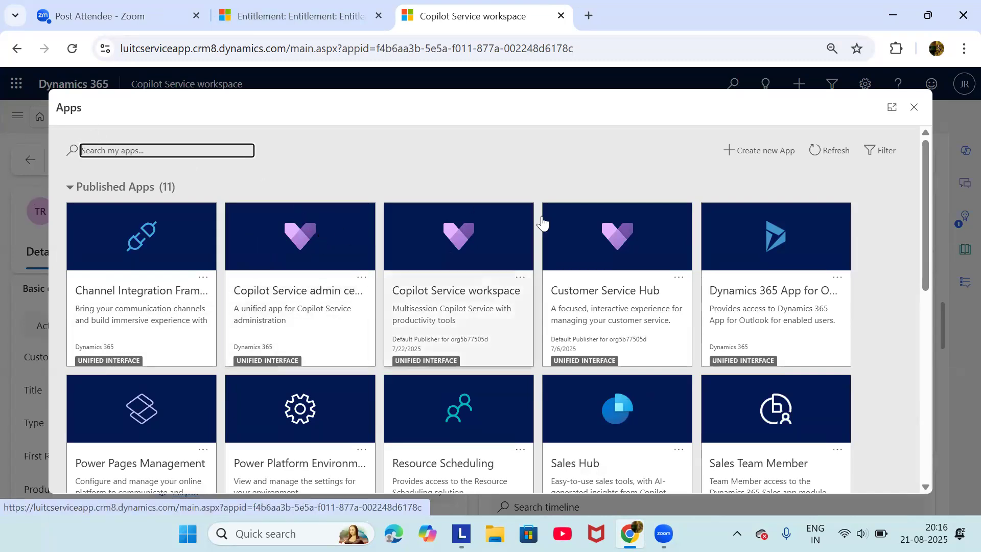
Switch to the Sales Hub app and check the empty Sales accelerator work list's more-options menu
scroll(293, 304, down, 1)
scroll(561, 314, down, 2)
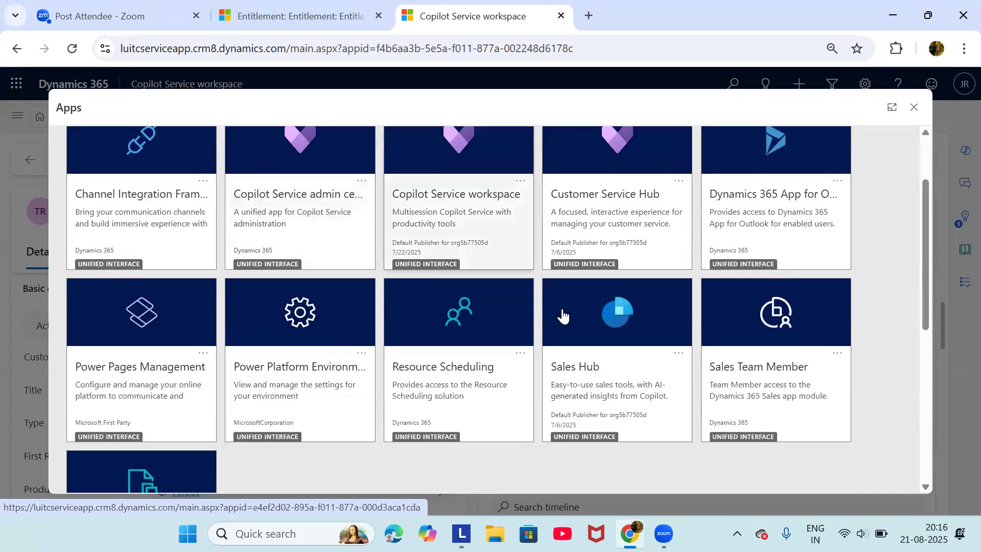
click(570, 317)
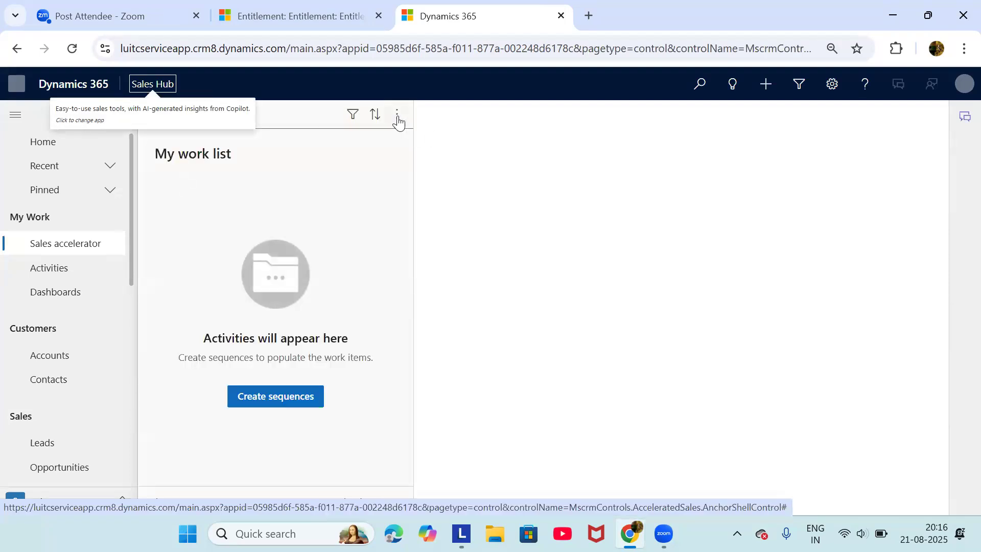
click(398, 121)
click(550, 268)
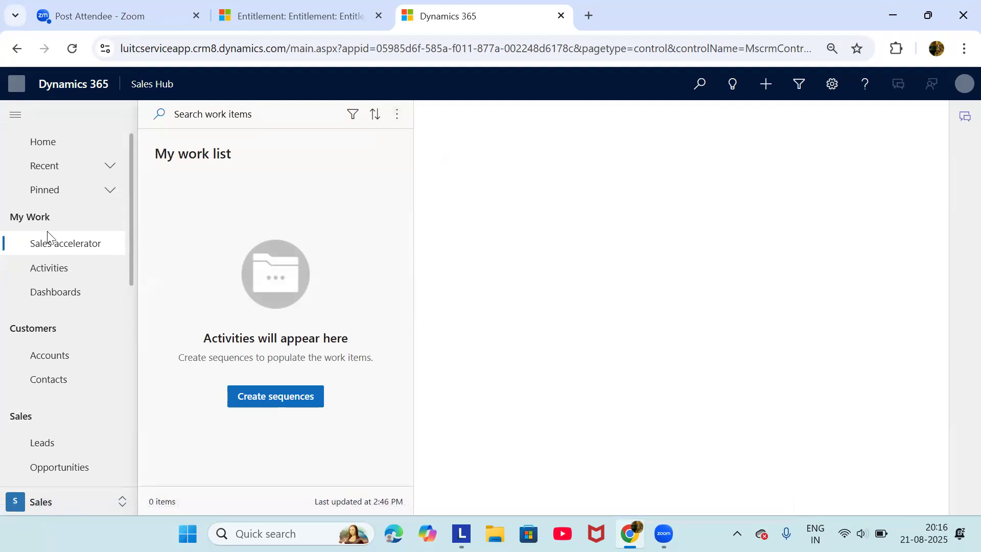
scroll(116, 318, down, 2)
scroll(116, 321, down, 2)
scroll(116, 322, up, 3)
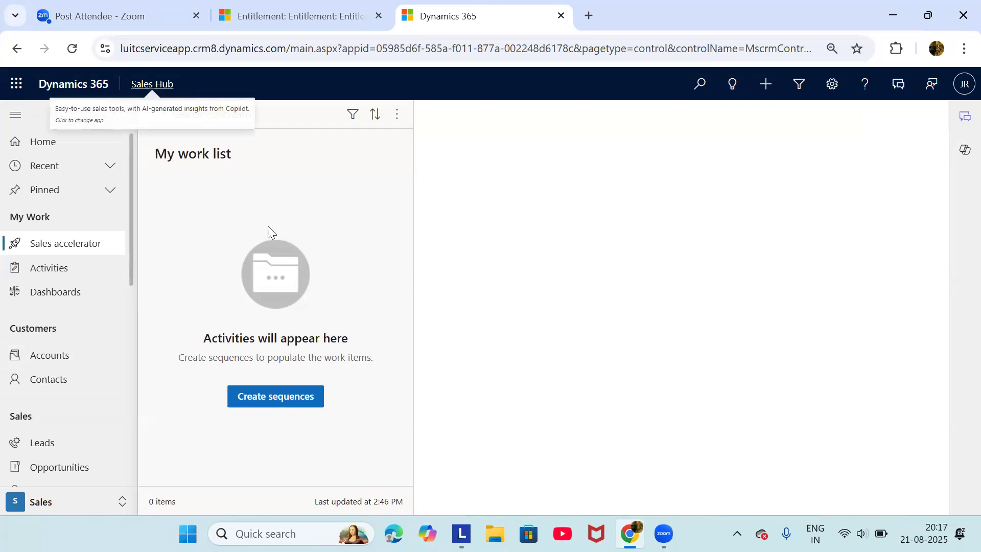
scroll(121, 361, down, 1)
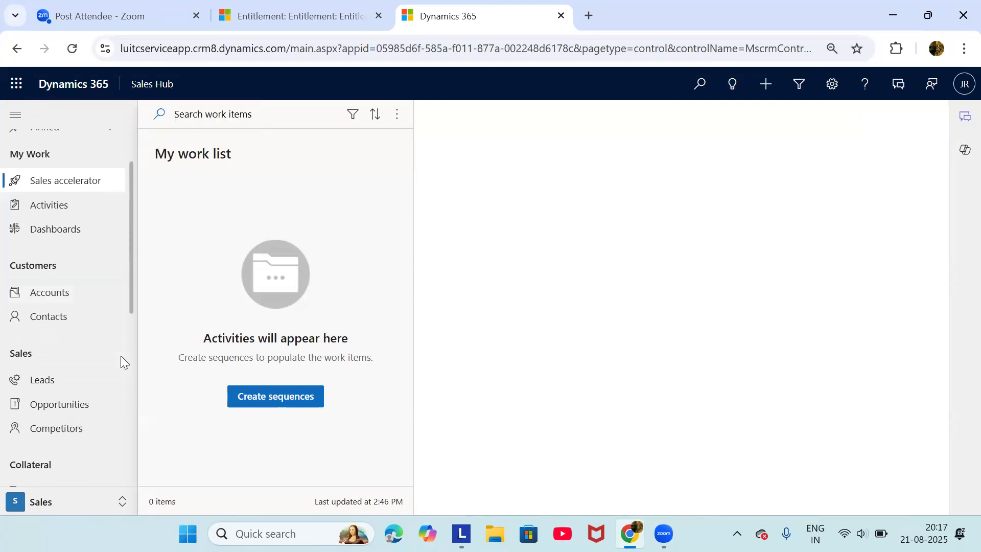
scroll(121, 356, down, 1)
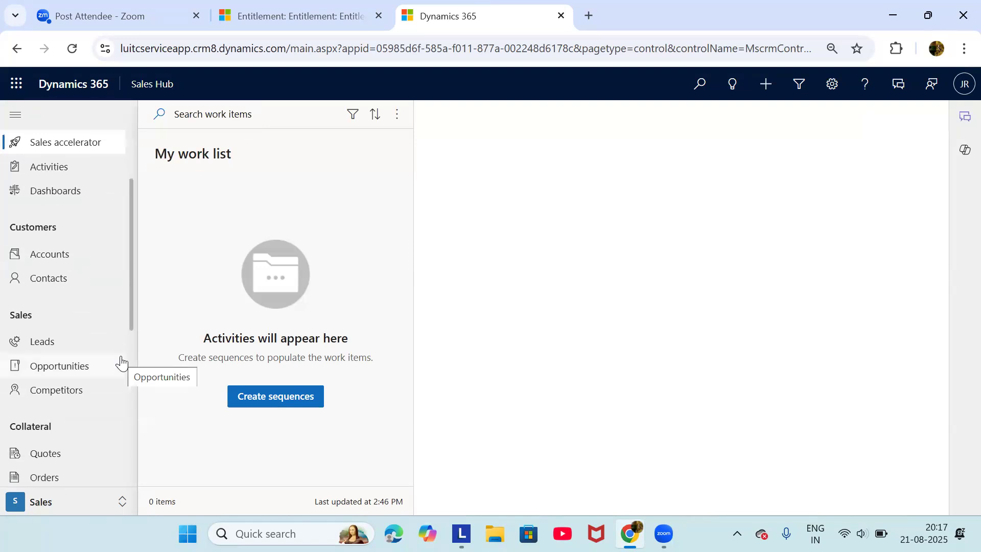
scroll(120, 361, up, 1)
scroll(121, 361, down, 2)
scroll(121, 361, down, 1)
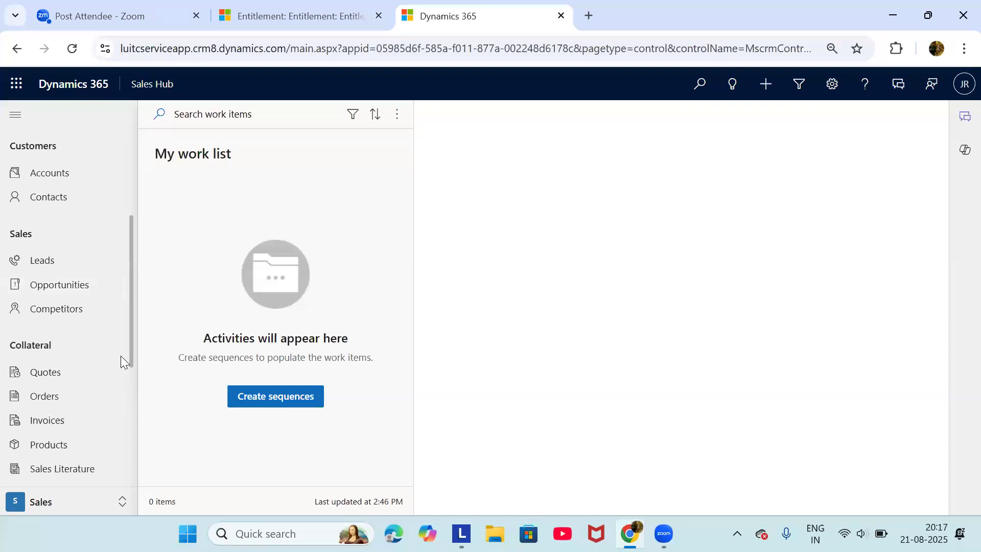
scroll(121, 360, up, 2)
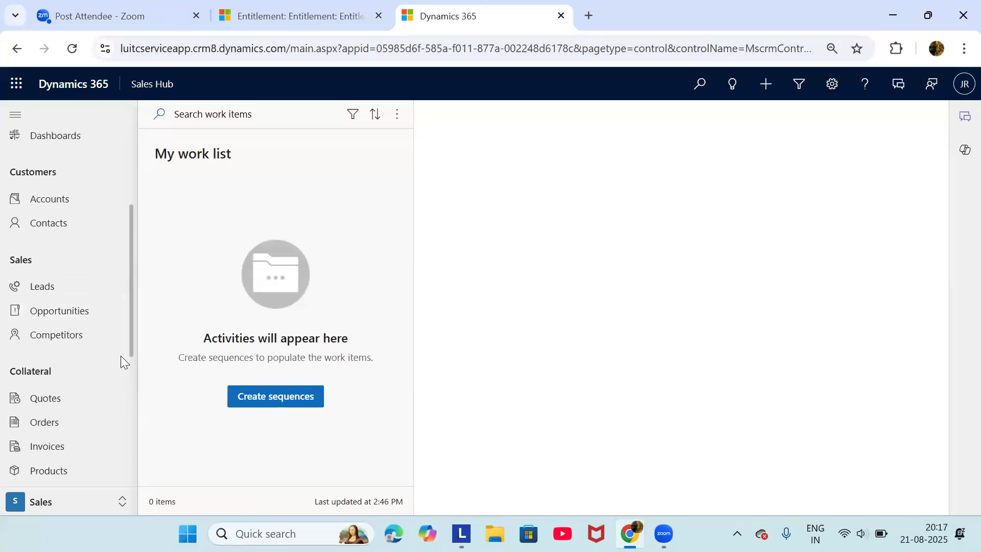
scroll(102, 339, down, 2)
scroll(100, 340, down, 1)
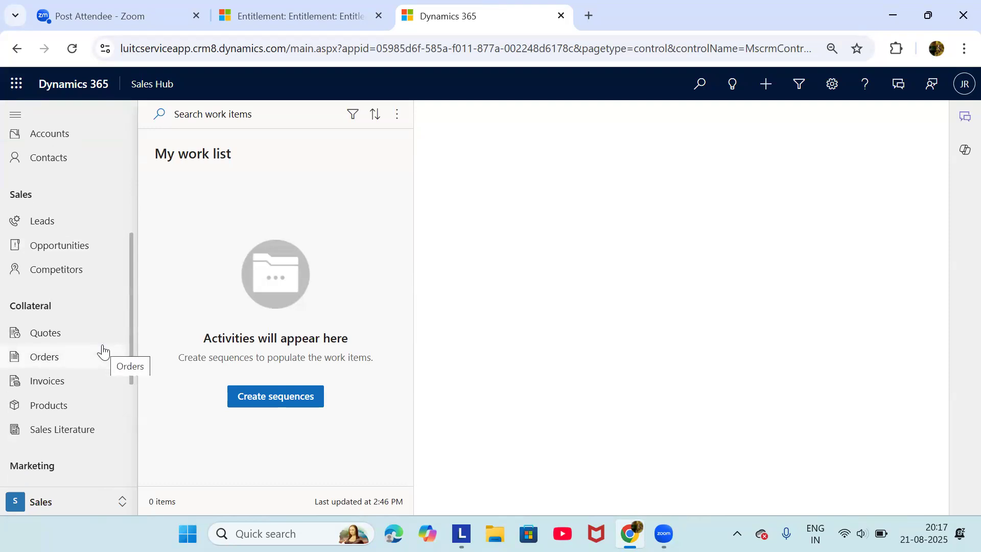
scroll(103, 351, up, 1)
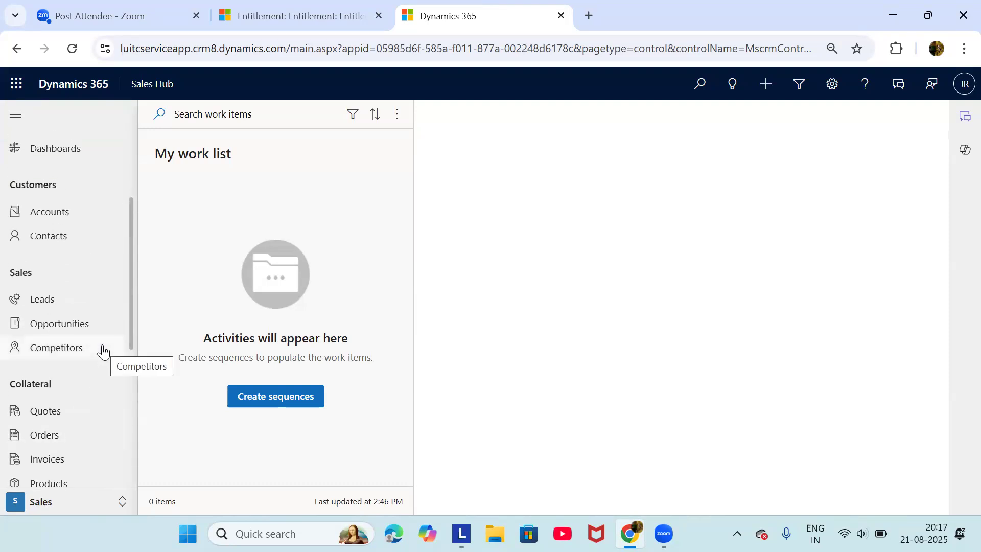
scroll(102, 350, down, 3)
scroll(102, 350, up, 3)
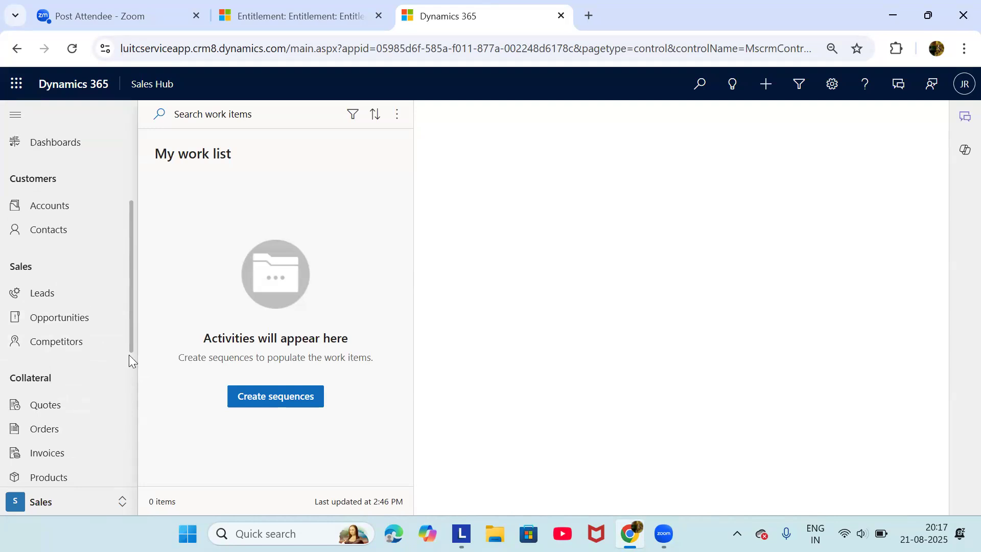
scroll(129, 355, up, 2)
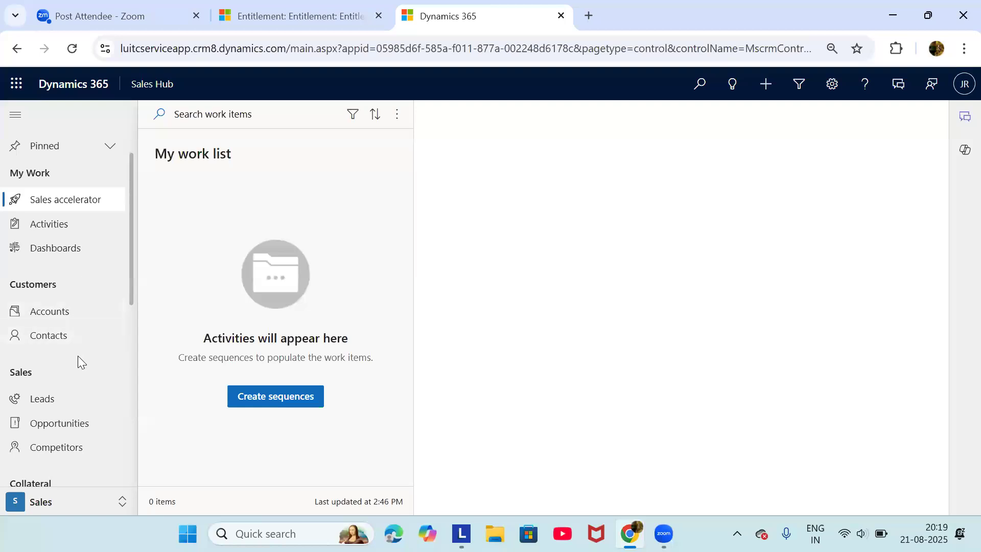
click(58, 407)
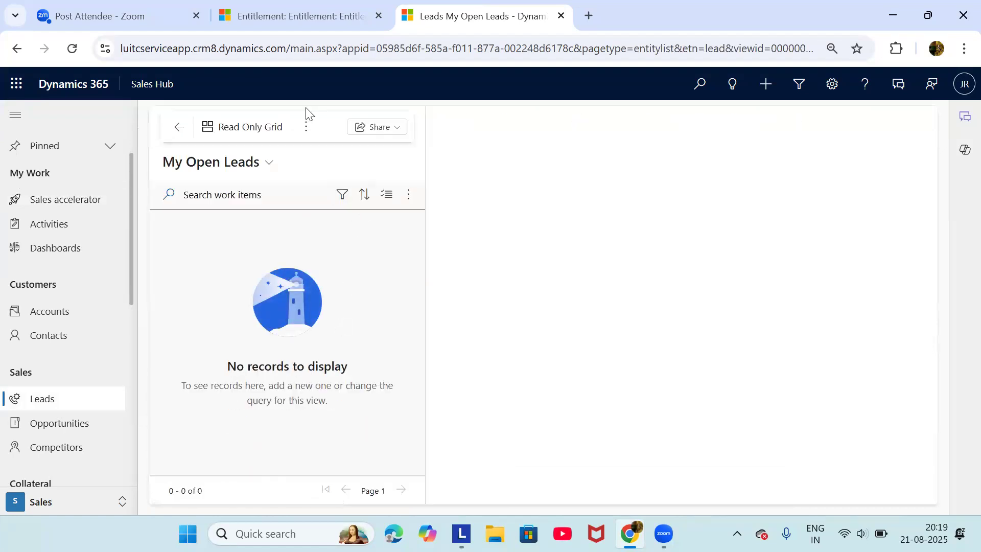
click(305, 127)
click(328, 179)
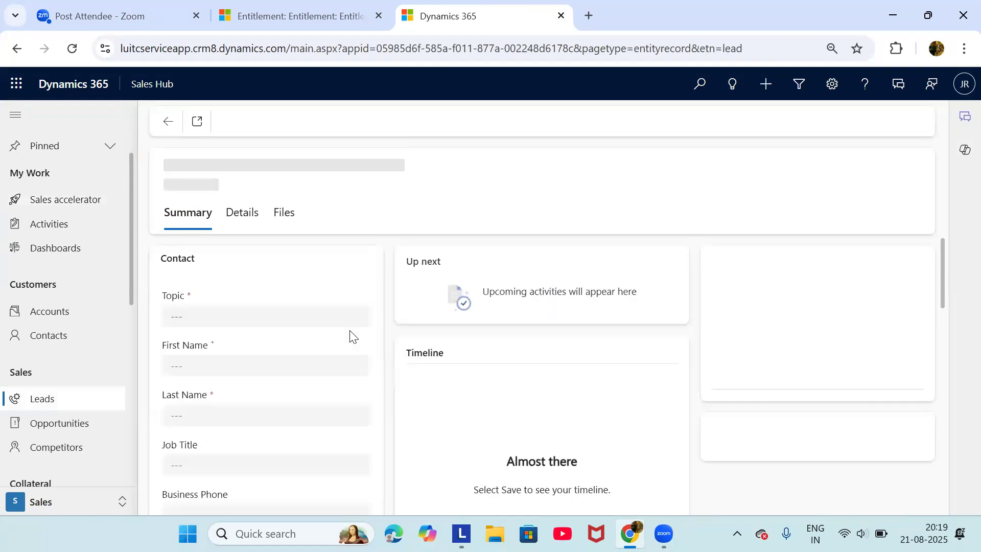
scroll(350, 332, down, 1)
click(339, 329)
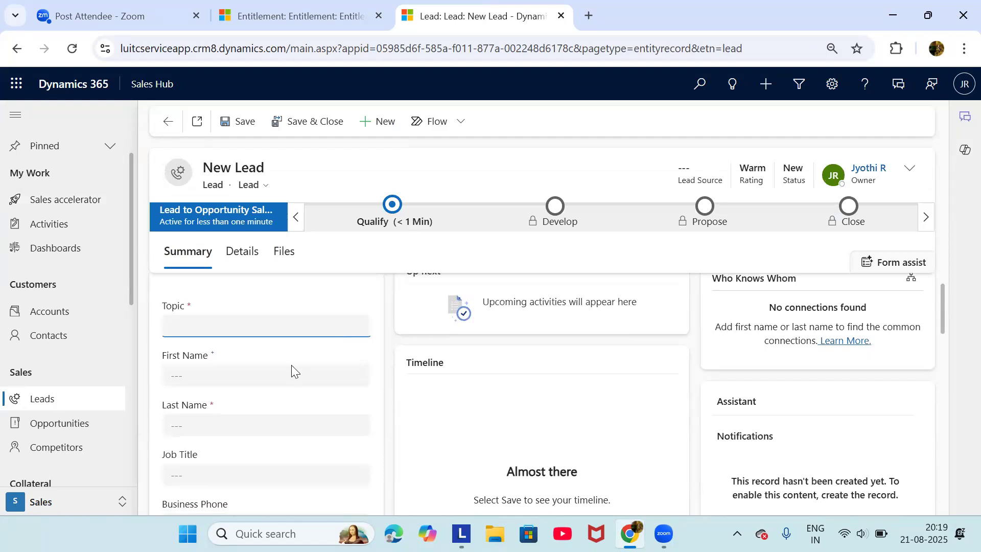
scroll(261, 370, down, 1)
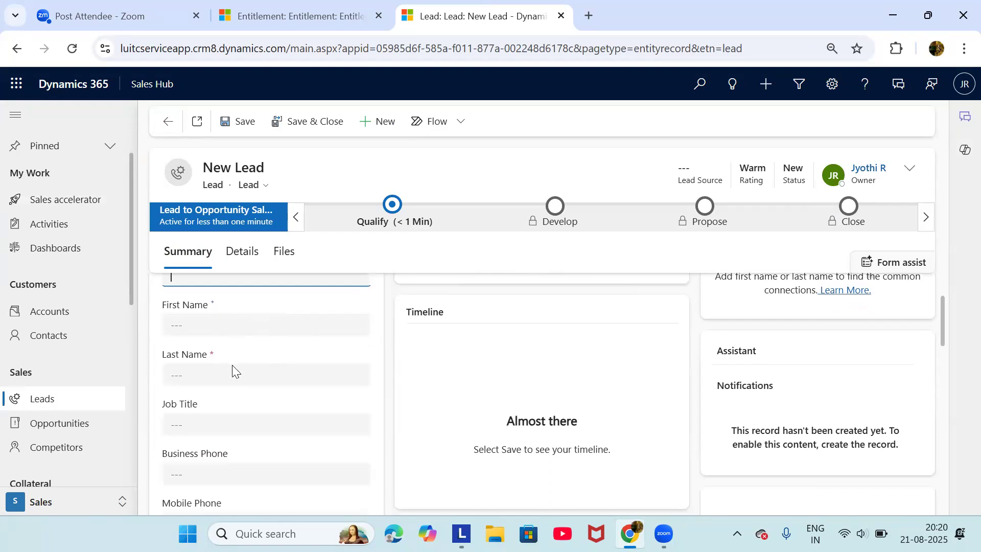
scroll(233, 369, down, 2)
scroll(240, 384, down, 1)
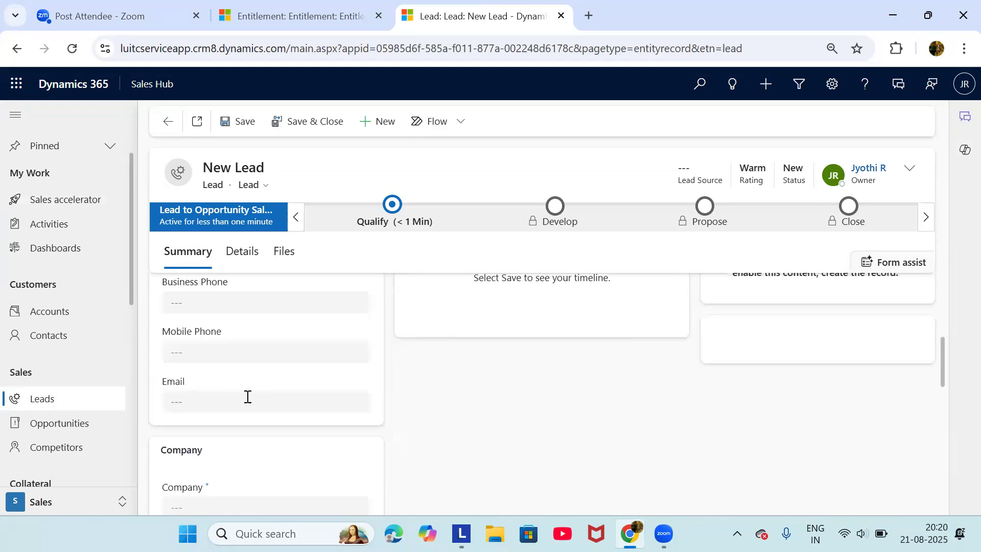
scroll(248, 396, down, 2)
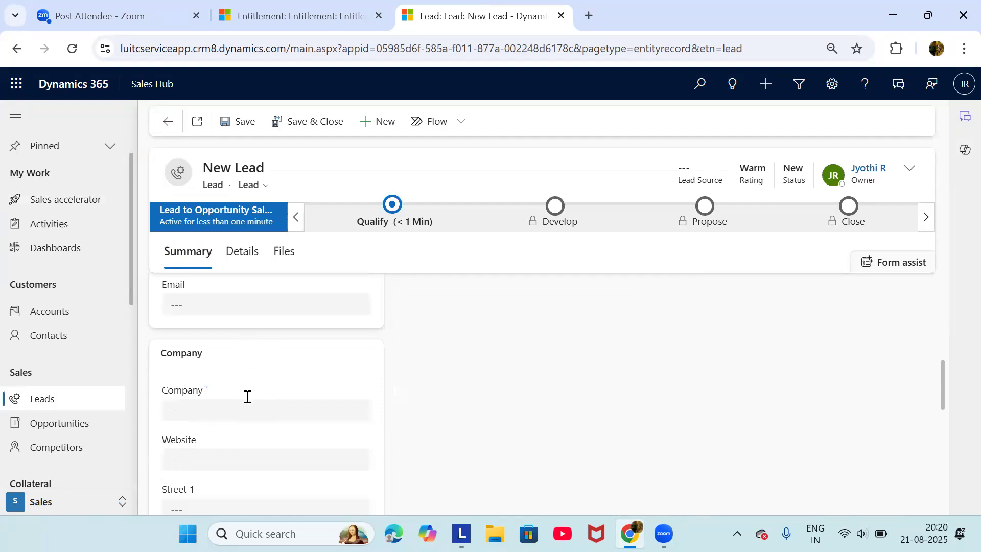
click(235, 414)
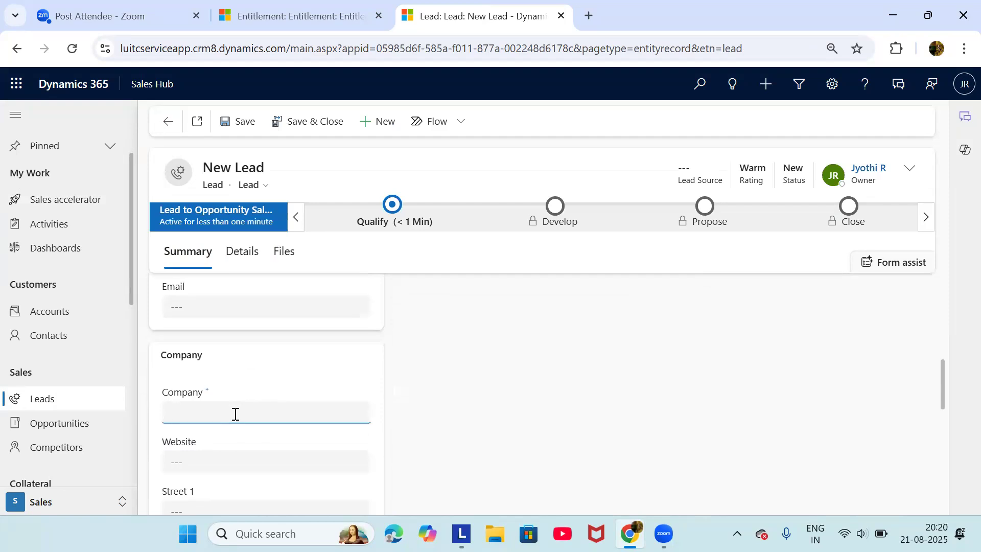
scroll(235, 415, up, 3)
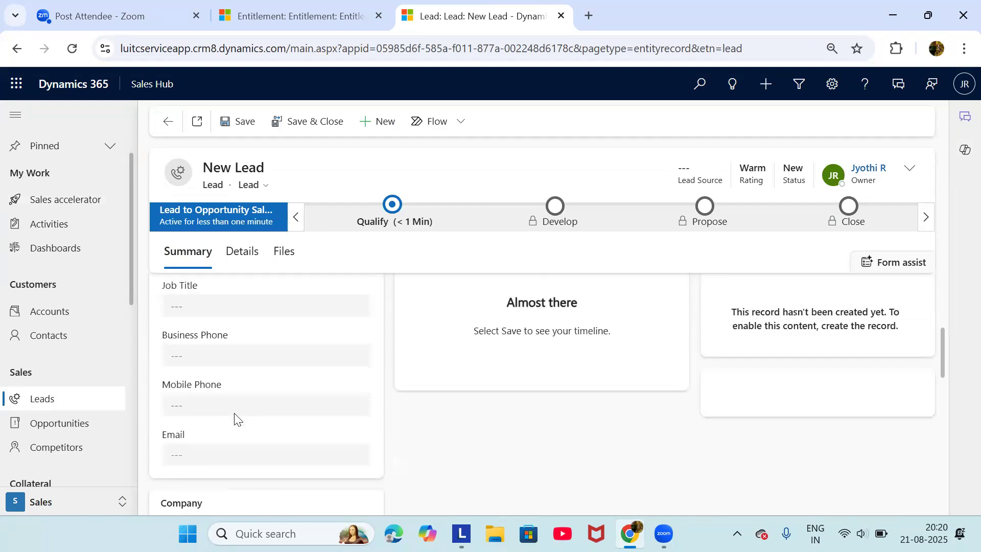
scroll(235, 419, up, 4)
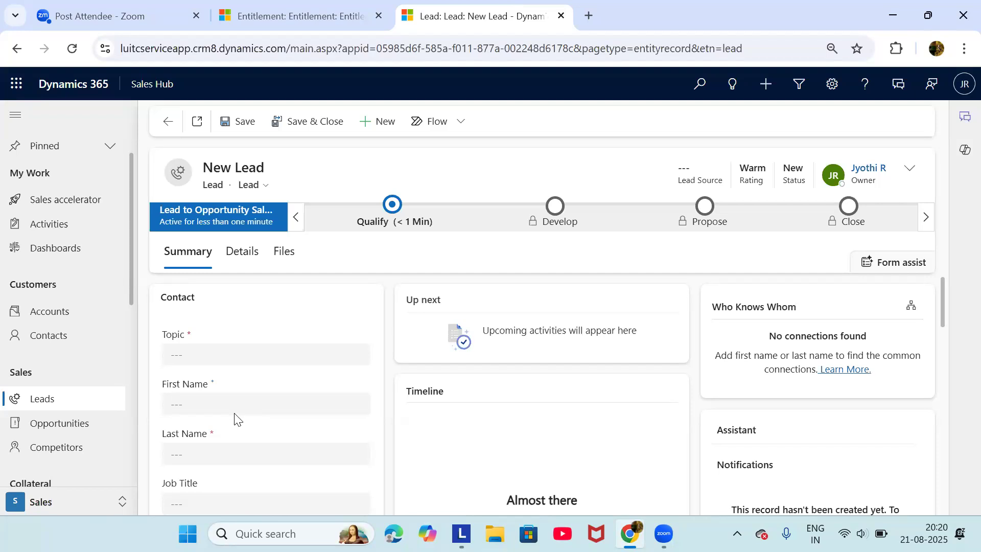
scroll(235, 419, down, 3)
scroll(235, 419, up, 1)
scroll(235, 418, down, 2)
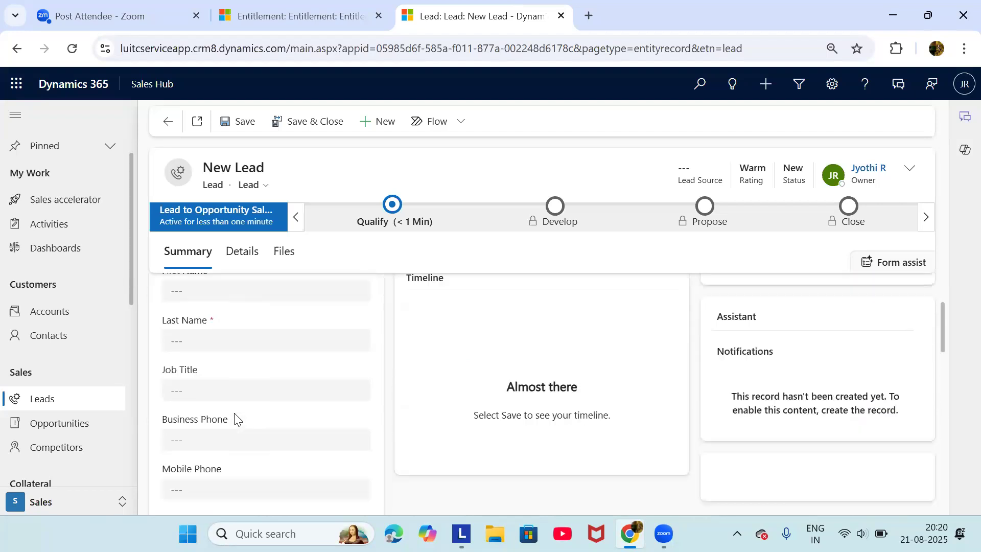
scroll(218, 408, down, 1)
scroll(219, 410, down, 1)
scroll(219, 410, up, 1)
scroll(218, 359, up, 2)
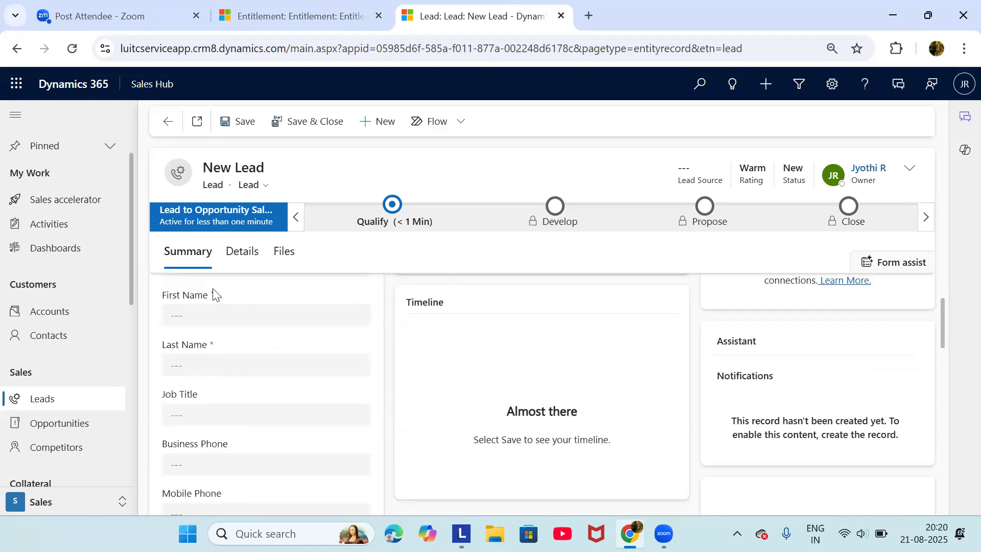
scroll(213, 295, up, 2)
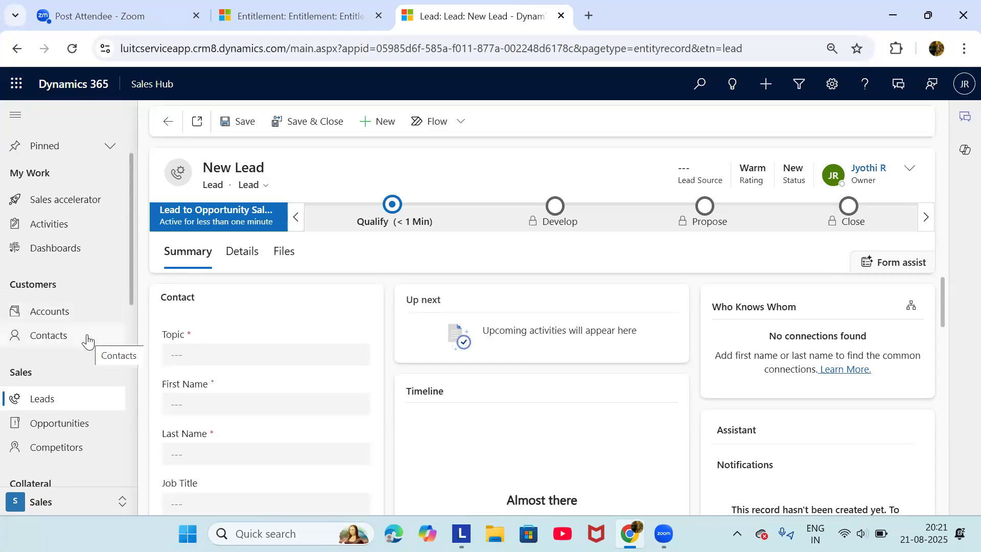
scroll(243, 393, down, 1)
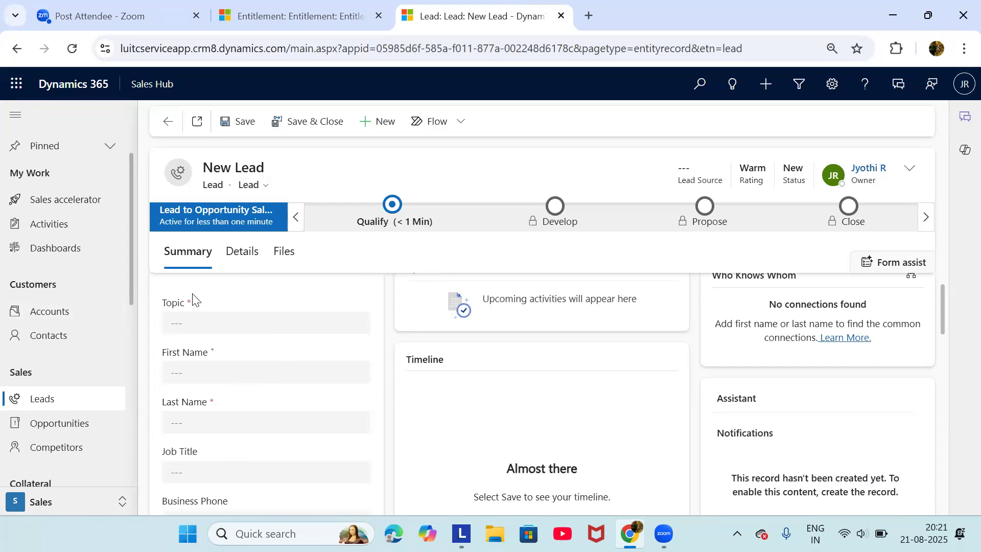
scroll(45, 331, down, 1)
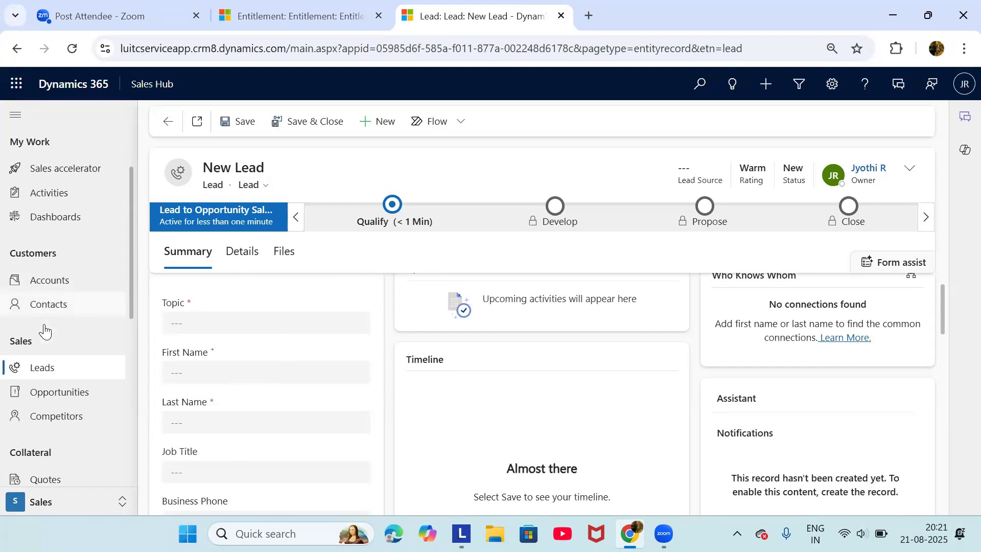
scroll(45, 331, down, 2)
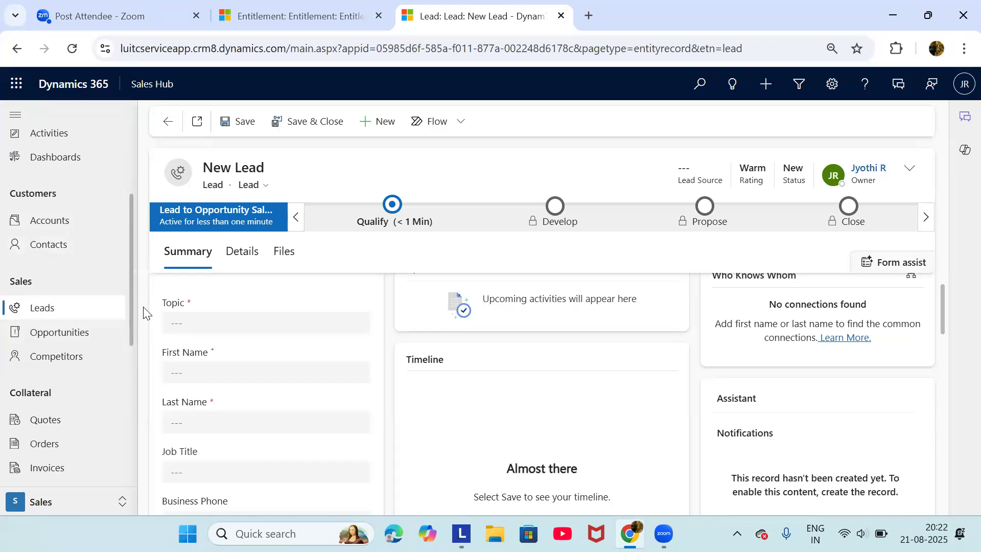
scroll(144, 310, down, 1)
scroll(143, 307, up, 2)
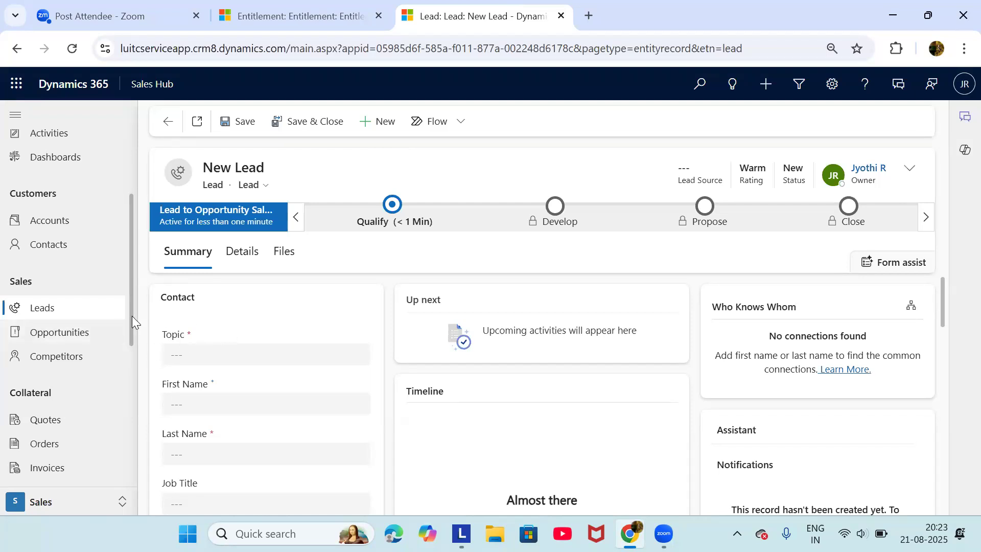
scroll(117, 331, down, 1)
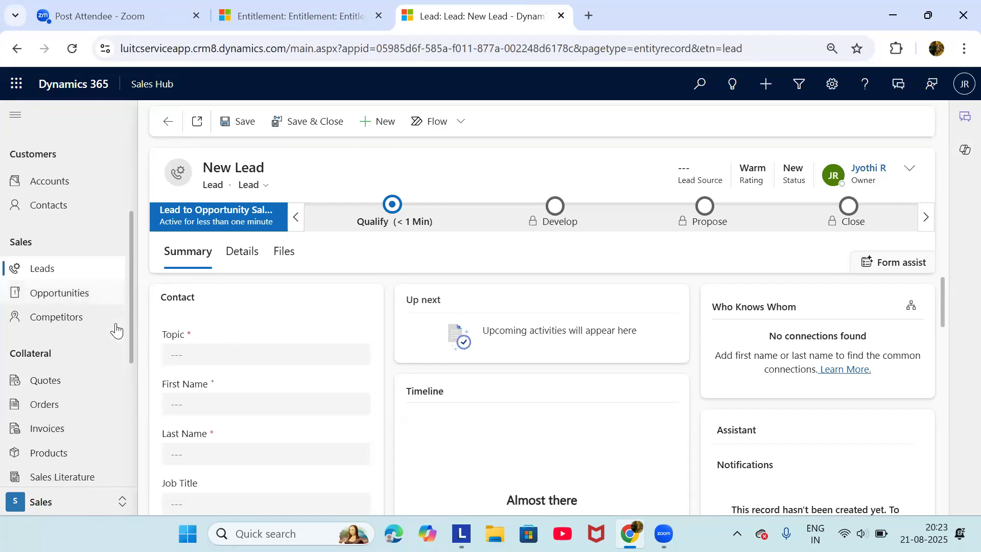
scroll(116, 330, up, 2)
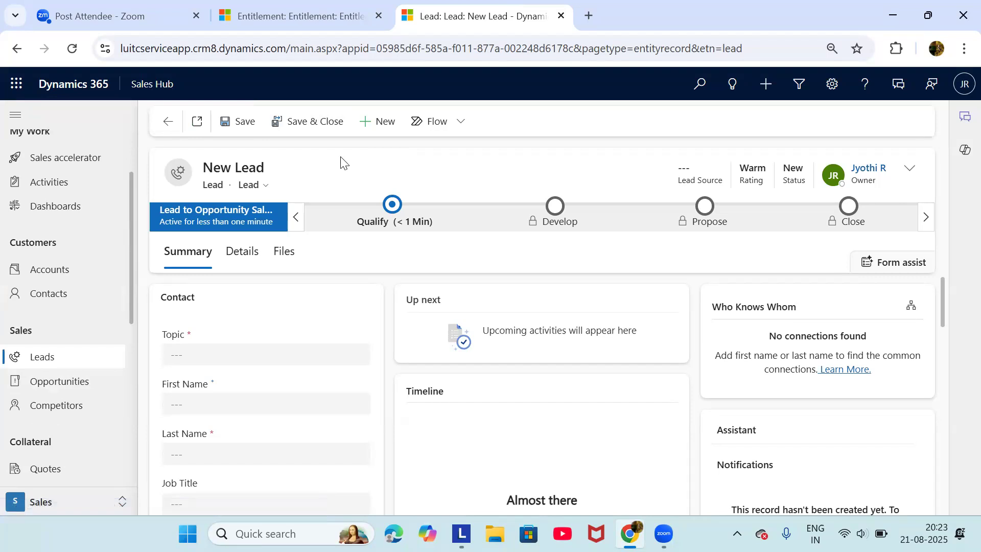
click(328, 355)
right_click(328, 354)
click(291, 358)
Enter topic 'Chetak Scooty' and the contact's first and last name on the new lead
text(Chetak)
text(oty)
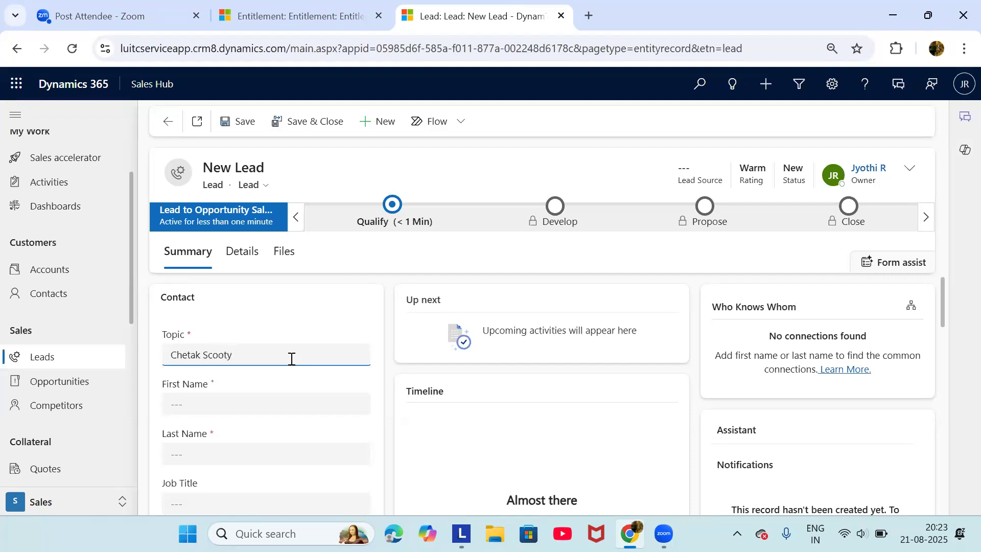
scroll(291, 359, down, 1)
click(284, 353)
text(R)
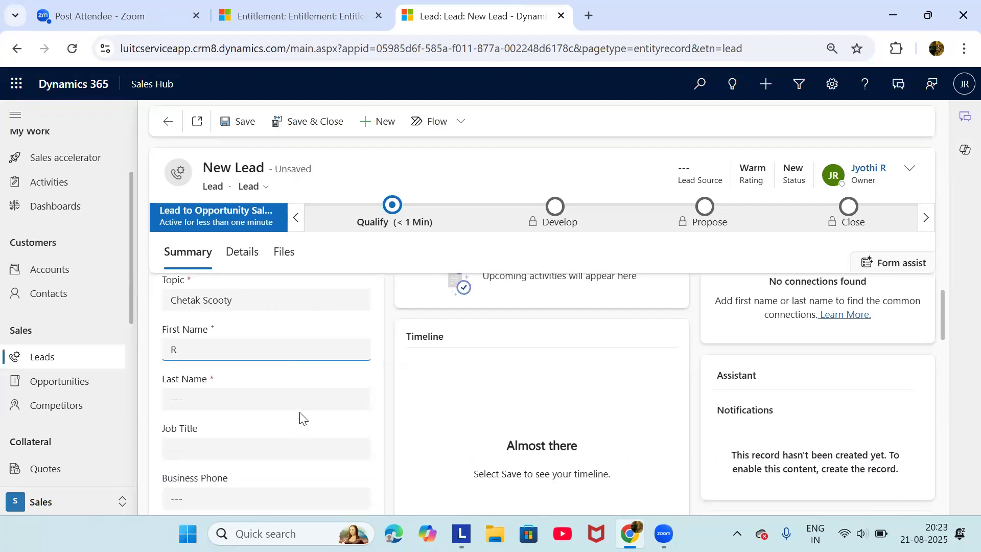
click(296, 398)
text(Jyothi)
Add the contact's mobile phone number and email address, then save the lead
scroll(297, 397, down, 3)
click(281, 381)
text(1234554678)
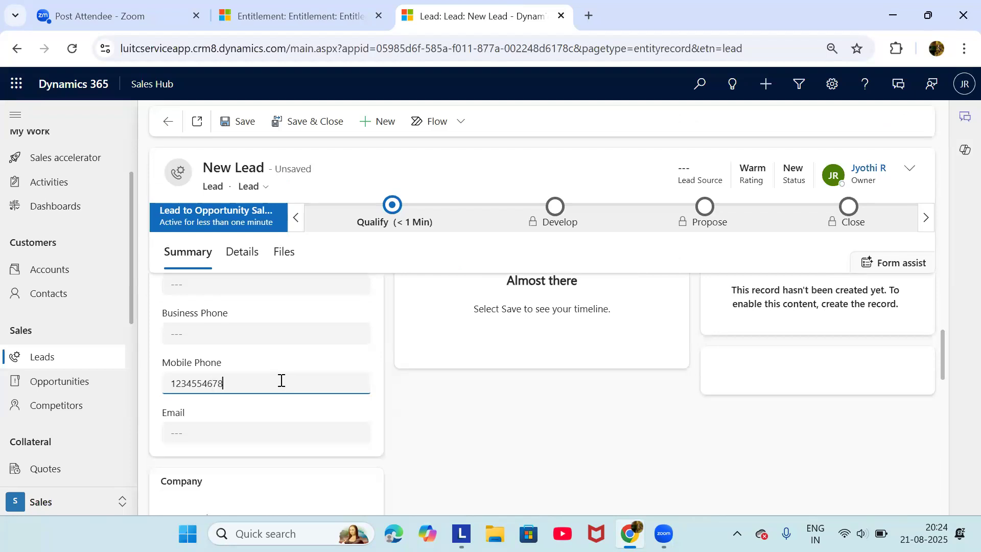
click(236, 429)
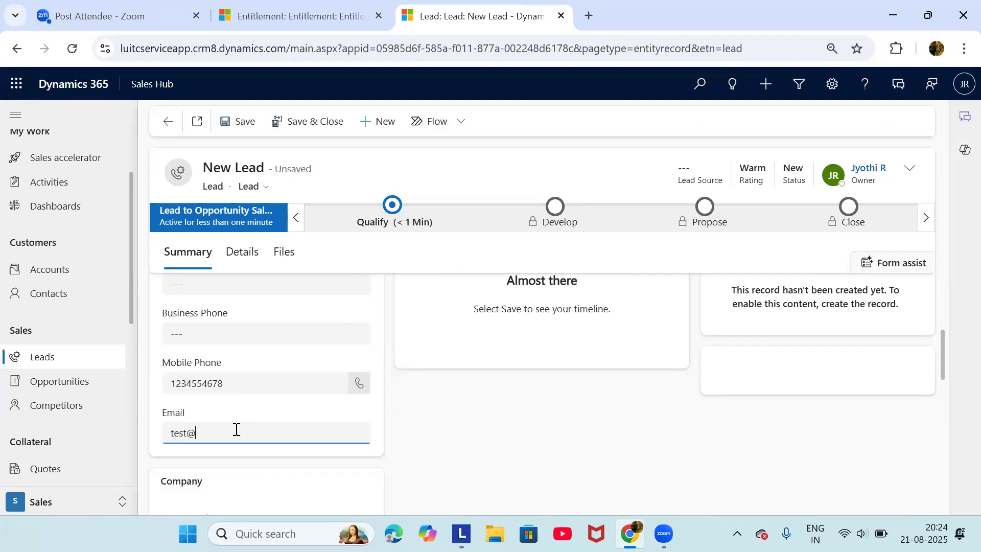
click(227, 125)
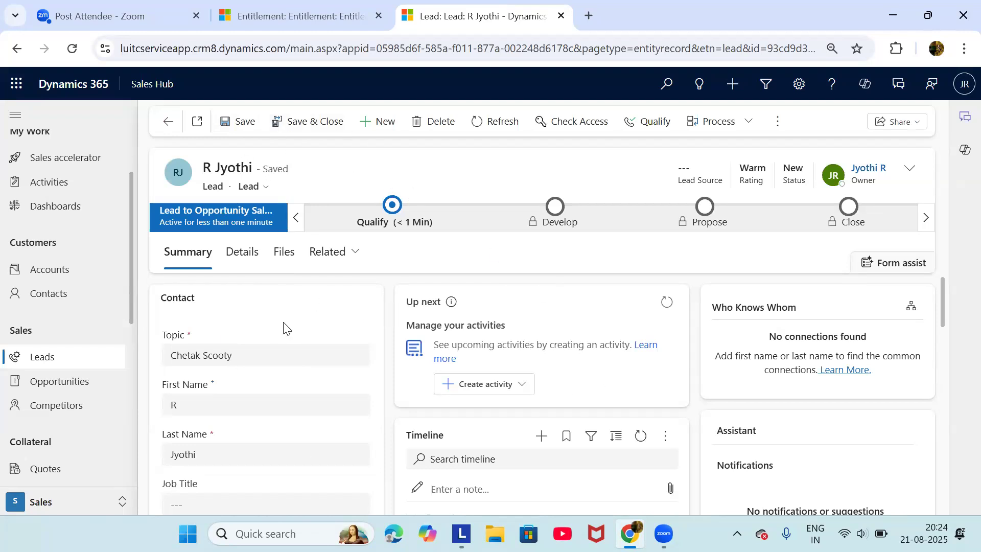
scroll(278, 372, down, 2)
scroll(176, 376, up, 2)
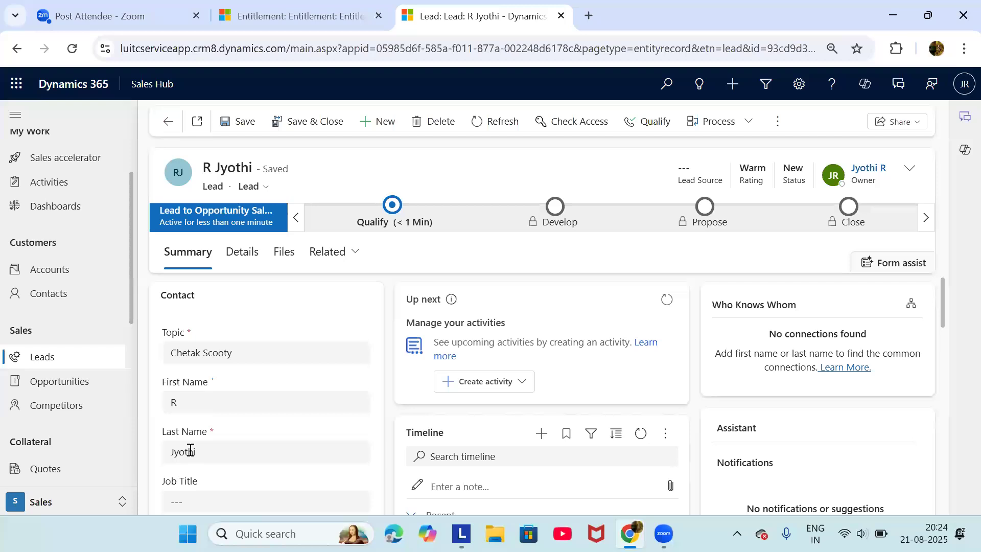
scroll(190, 453, down, 2)
scroll(190, 460, up, 1)
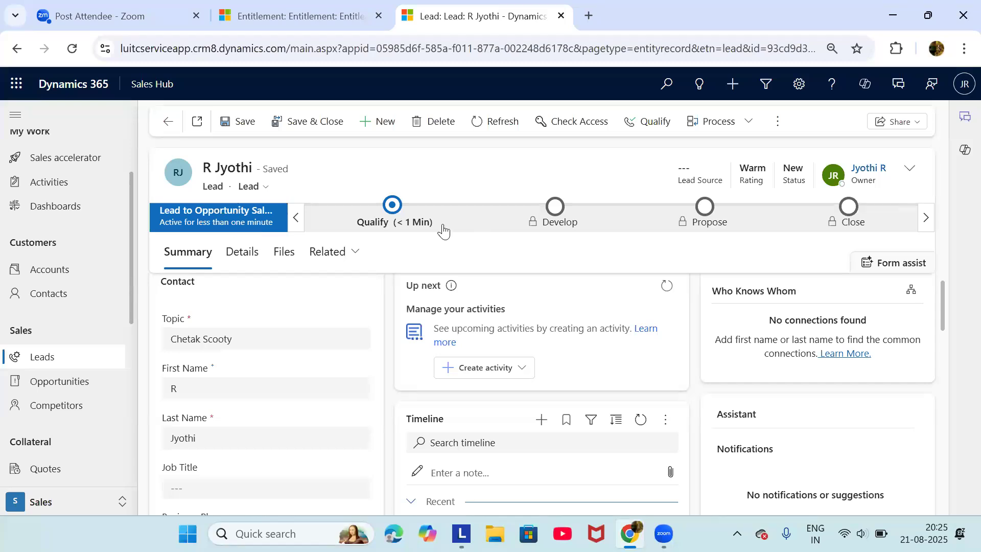
Review the Qualify, Develop and Propose stage steps on the lead's process bar, then close the flyout
click(391, 212)
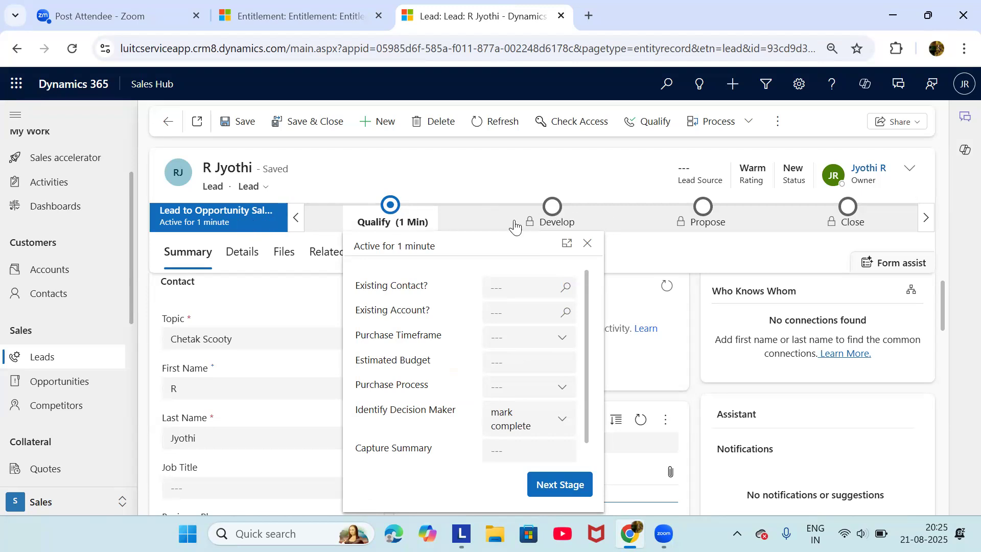
click(392, 209)
click(565, 217)
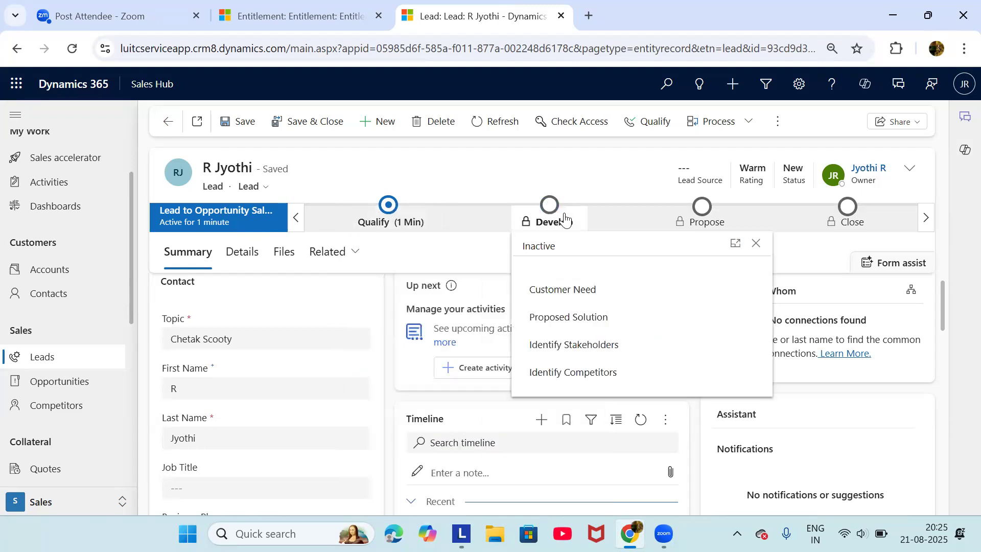
click(706, 219)
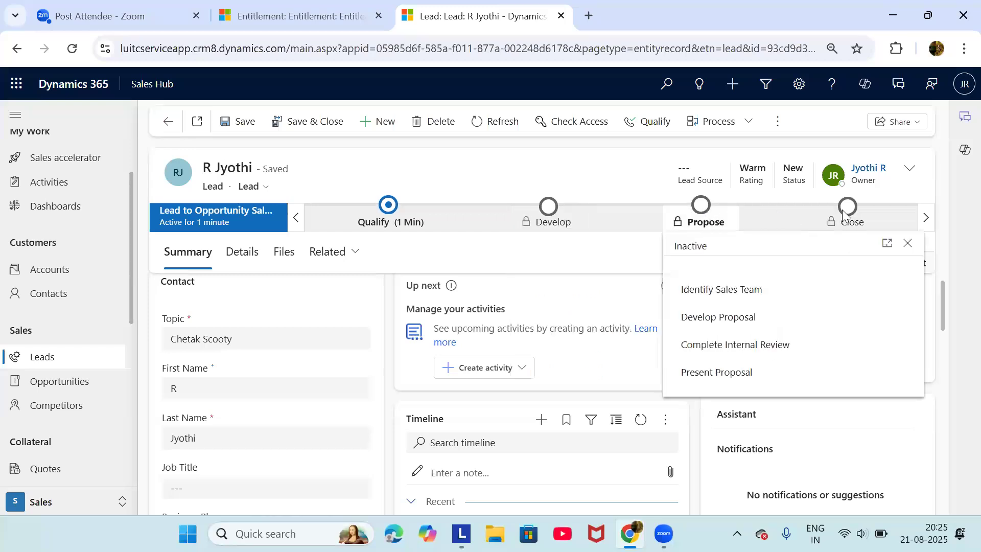
click(394, 207)
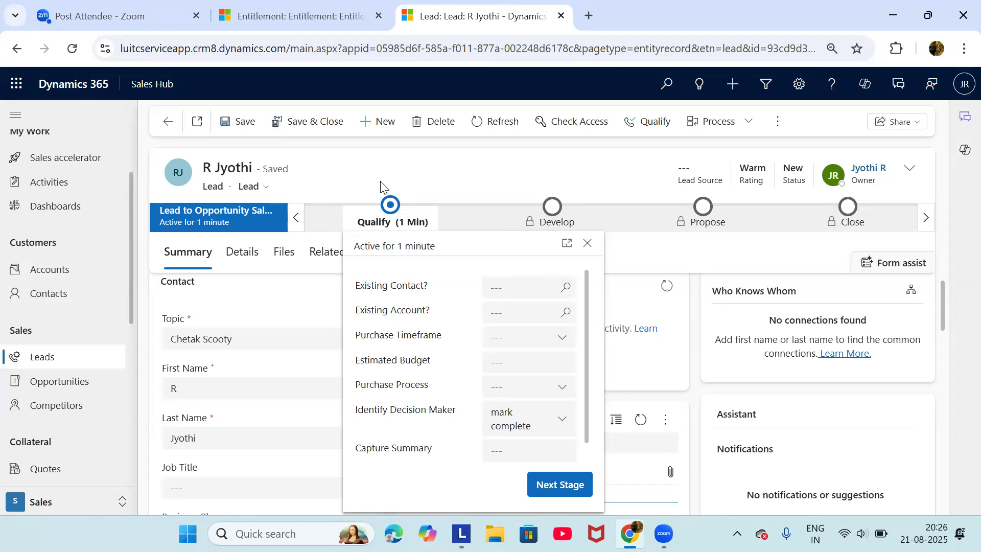
click(357, 174)
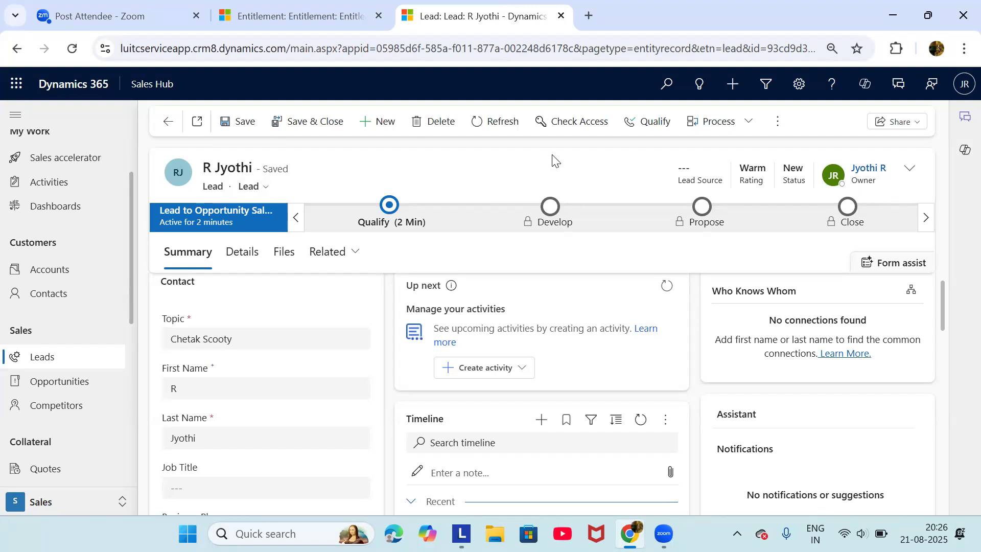
Check the Disqualify reasons without disqualifying the lead, then reopen the Qualify stage details
click(777, 128)
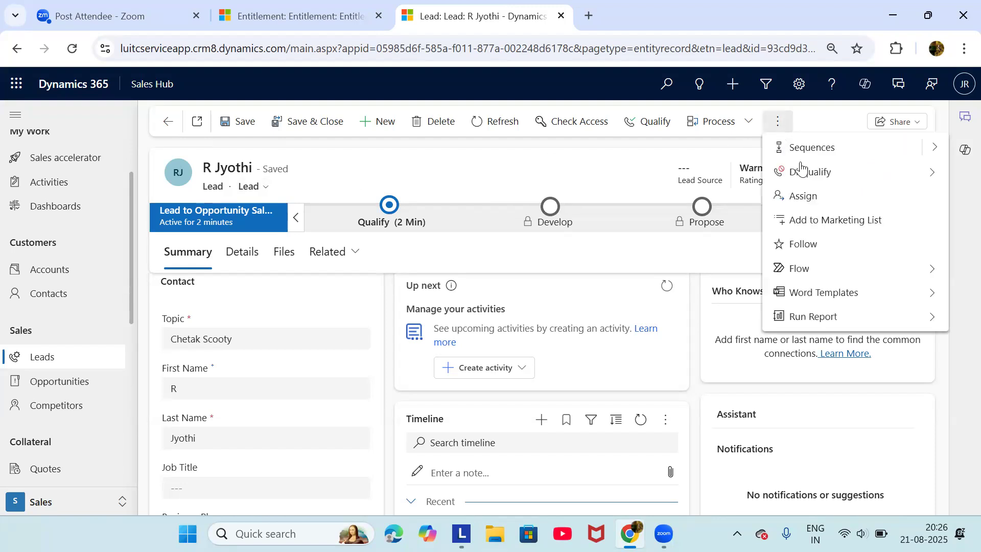
click(810, 177)
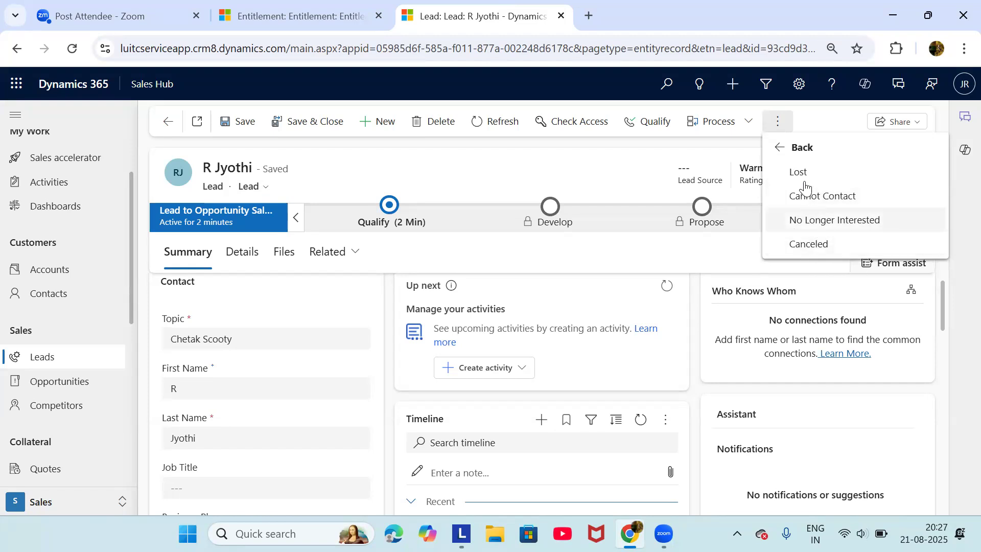
click(616, 179)
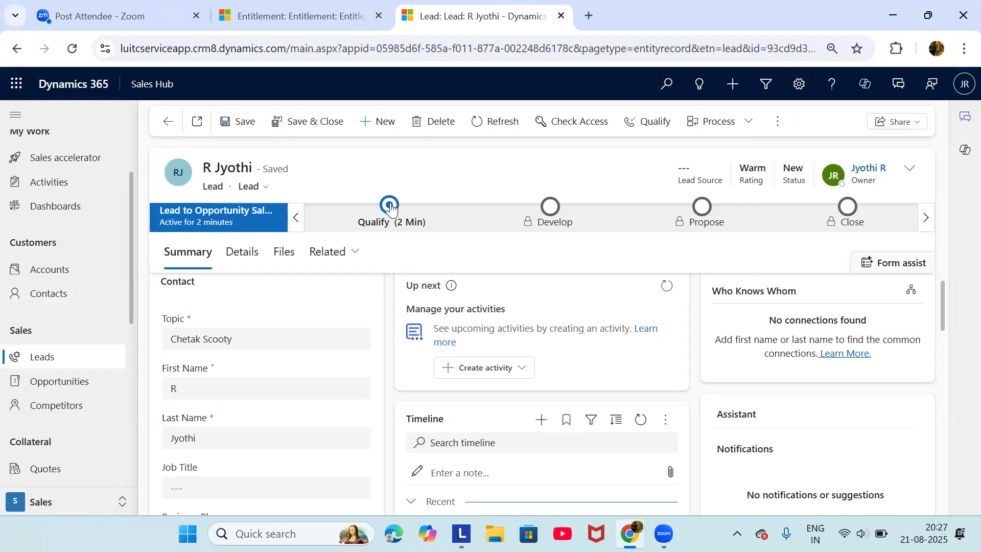
click(390, 207)
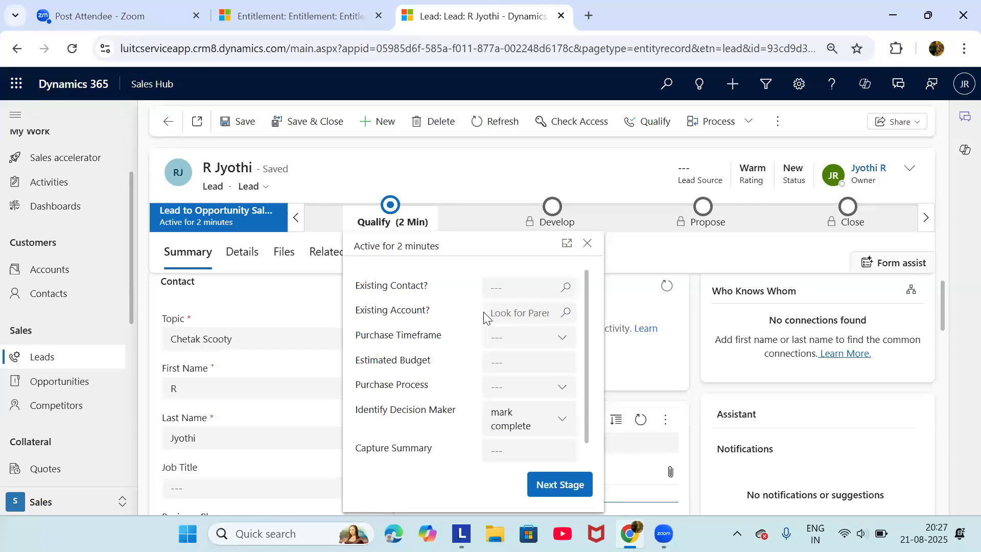
click(537, 343)
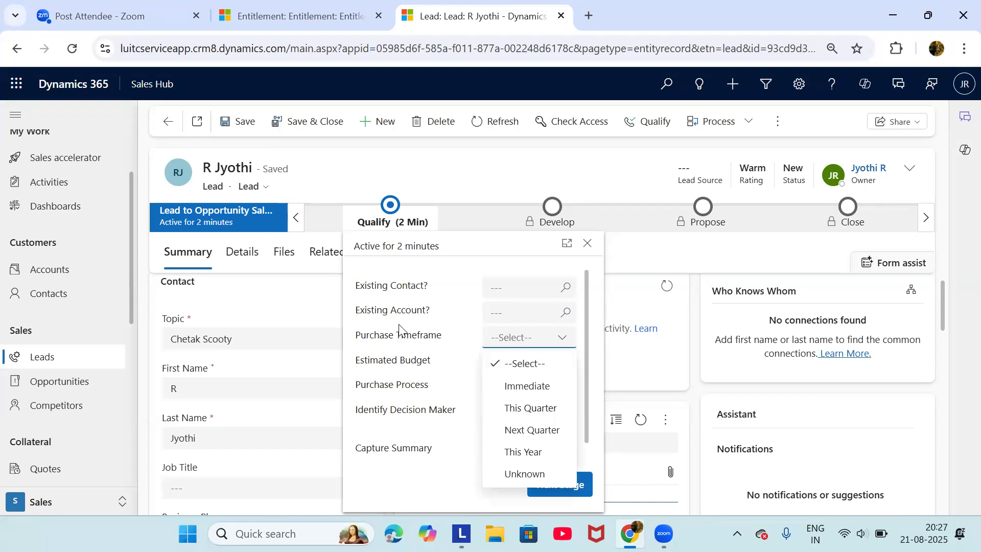
click(420, 368)
click(494, 363)
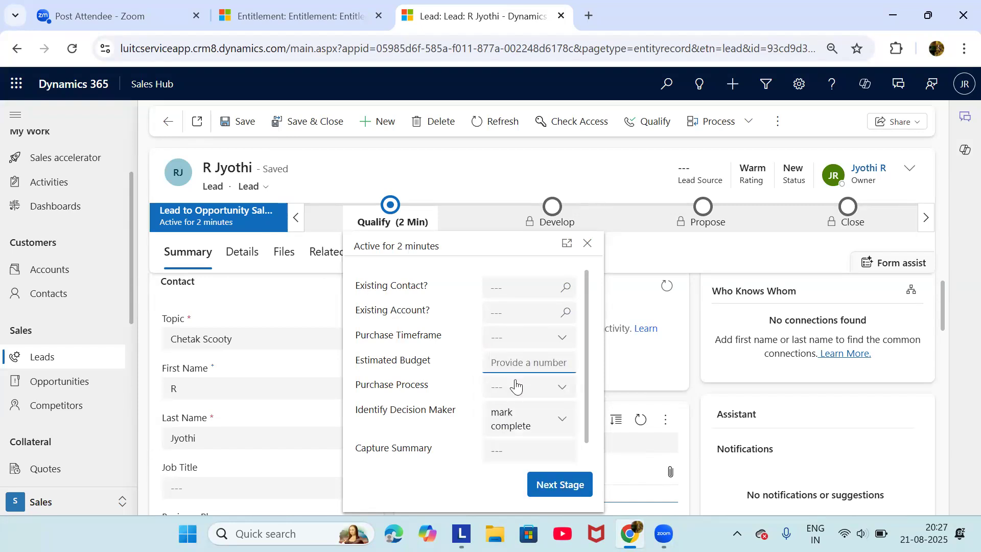
click(532, 398)
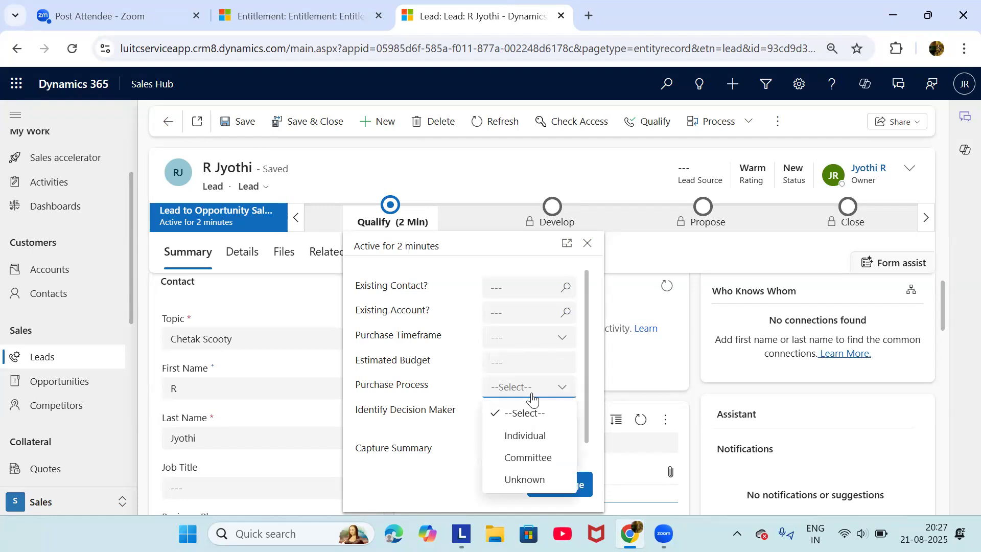
right_click(440, 424)
click(419, 421)
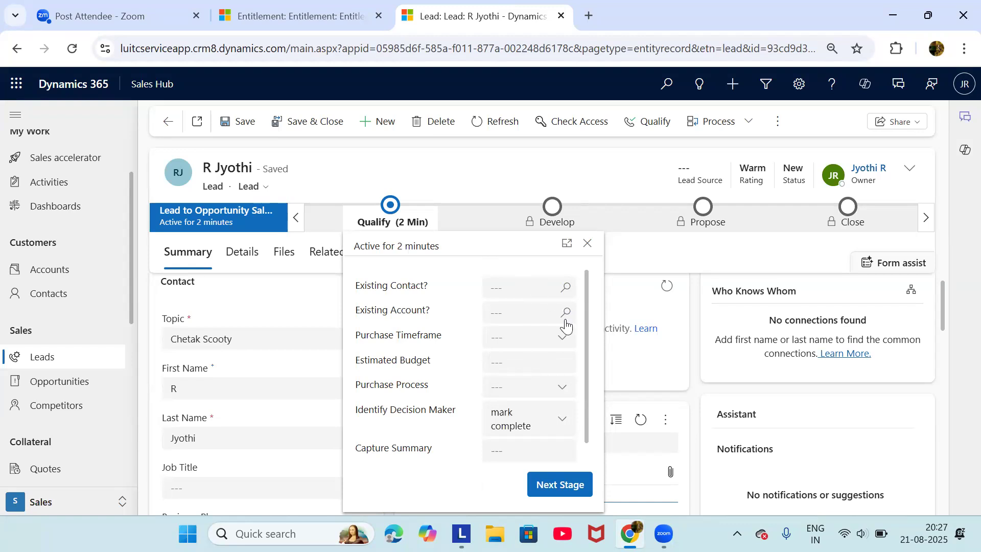
Fill Qualify with an existing contact, Immediate timeframe, 200,000 budget and Individual process, then choose Next Stage
click(563, 288)
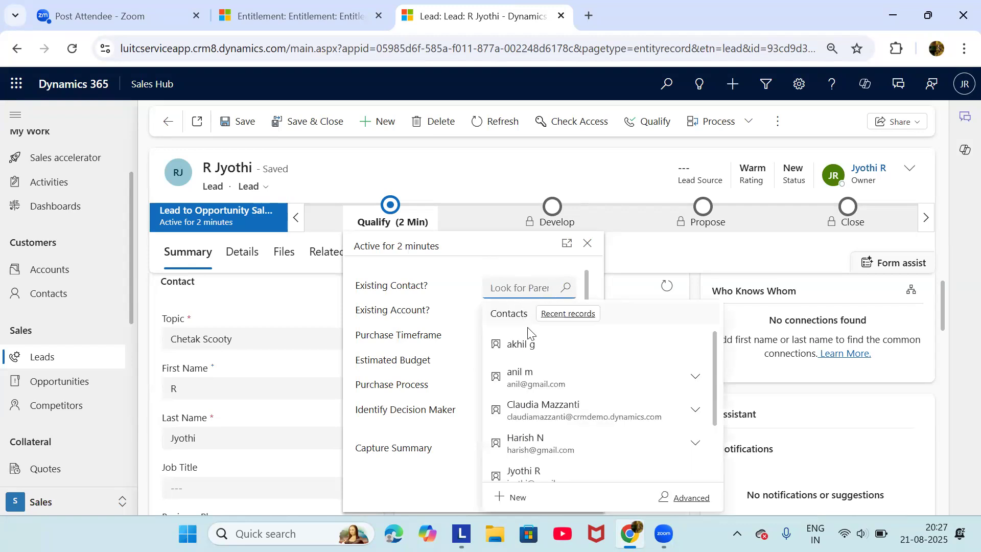
click(551, 473)
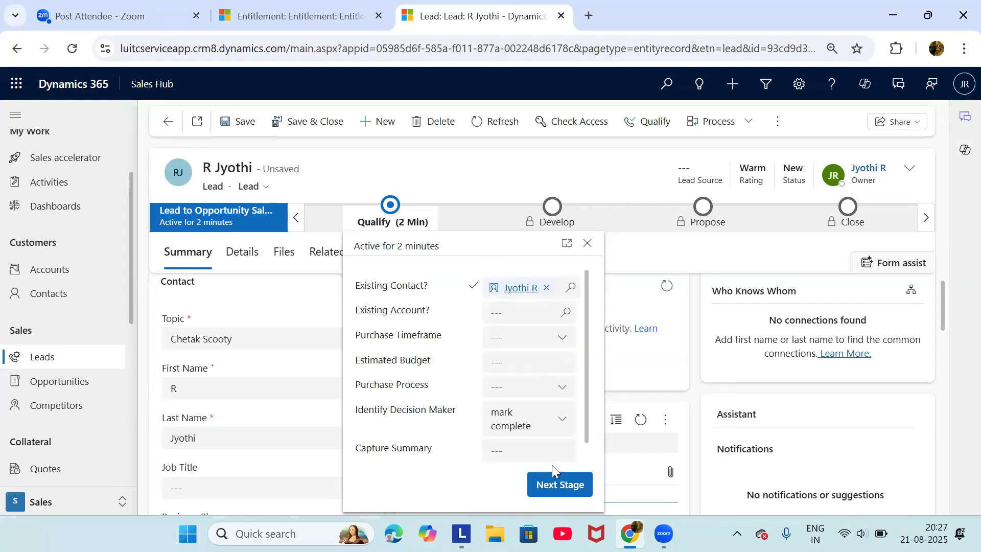
click(545, 341)
click(536, 385)
click(521, 369)
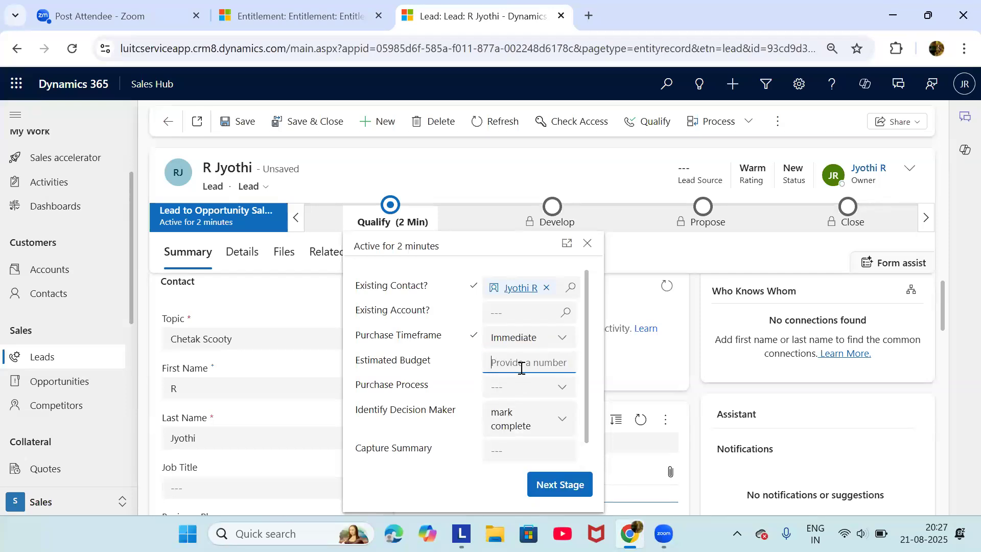
text(200,000)
click(526, 386)
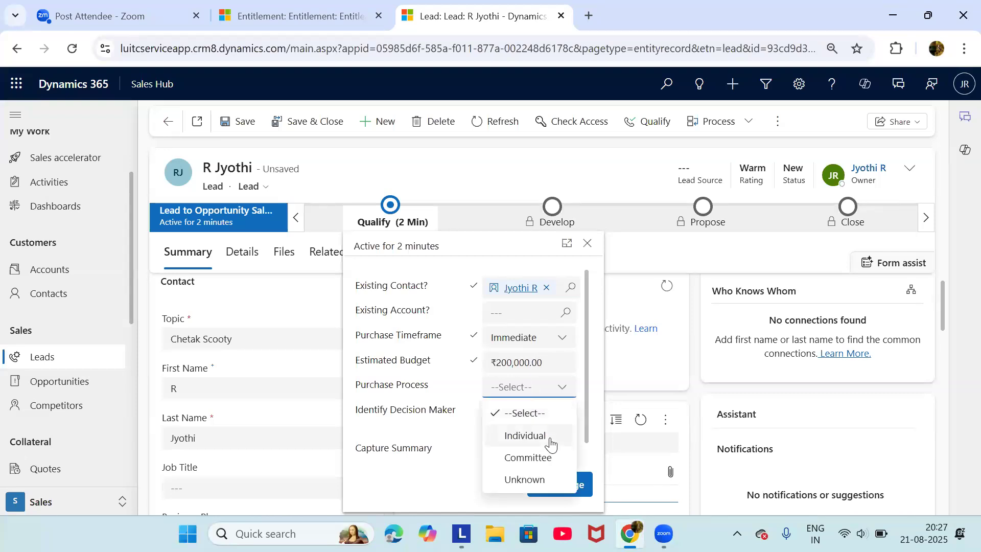
click(549, 439)
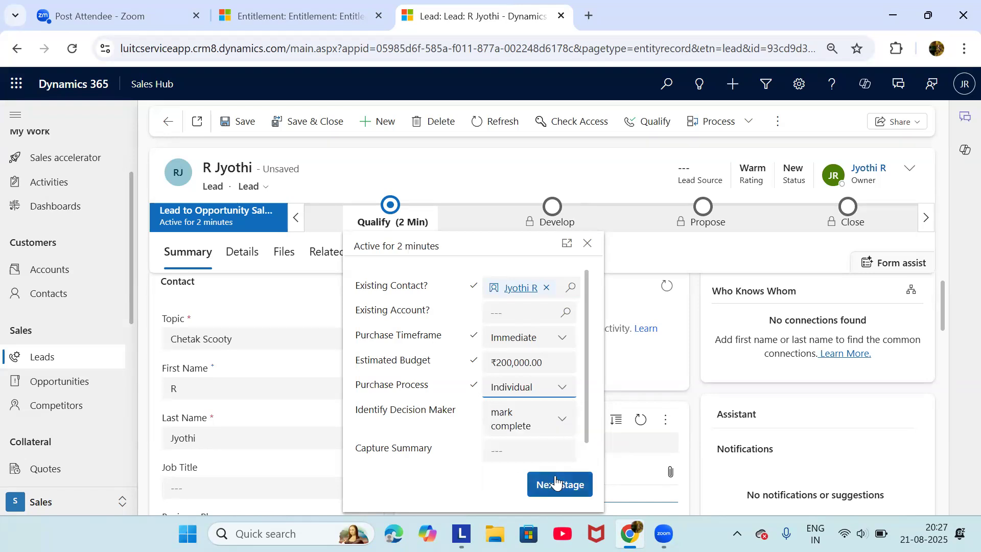
click(556, 482)
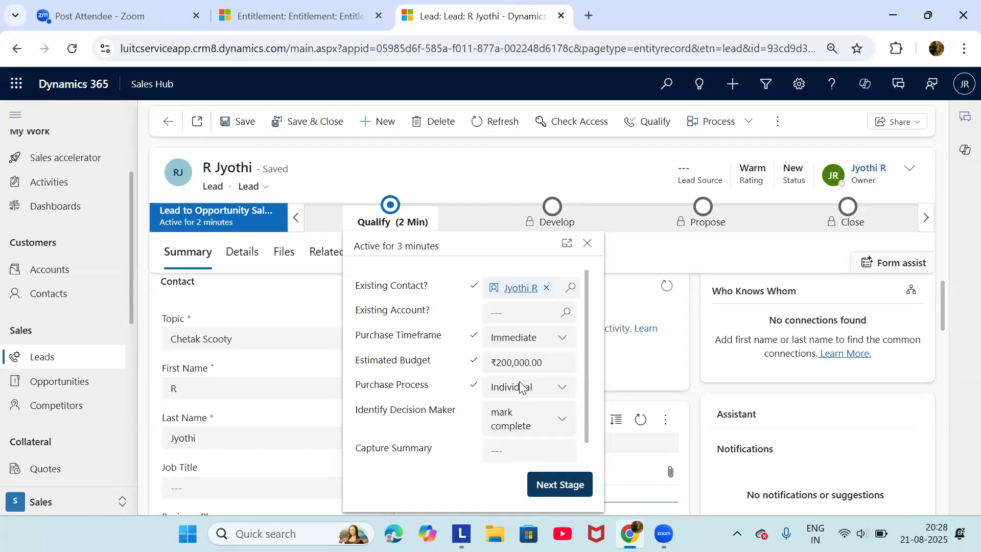
Attempt to advance the lead past Qualify and dismiss the empty opportunity picker
click(560, 489)
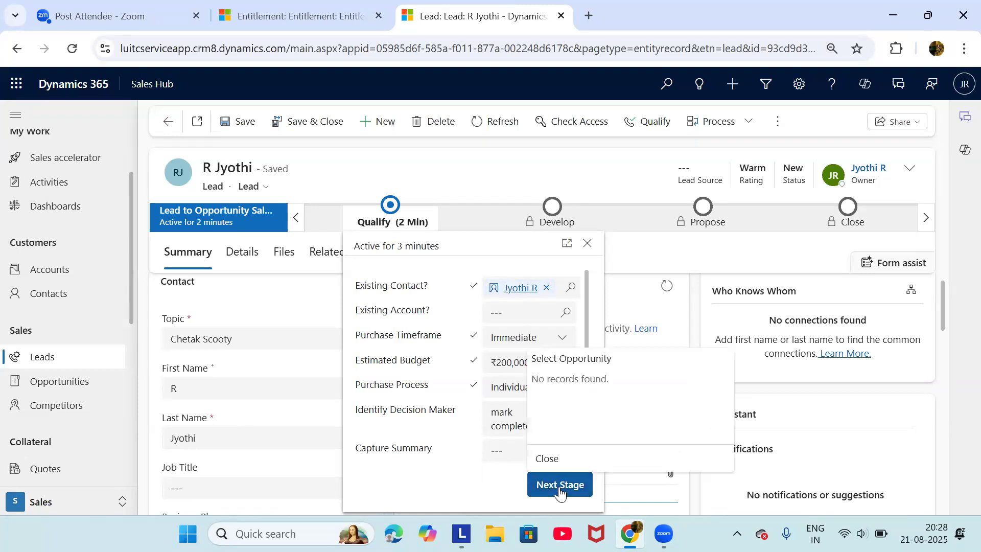
click(466, 475)
scroll(511, 404, down, 1)
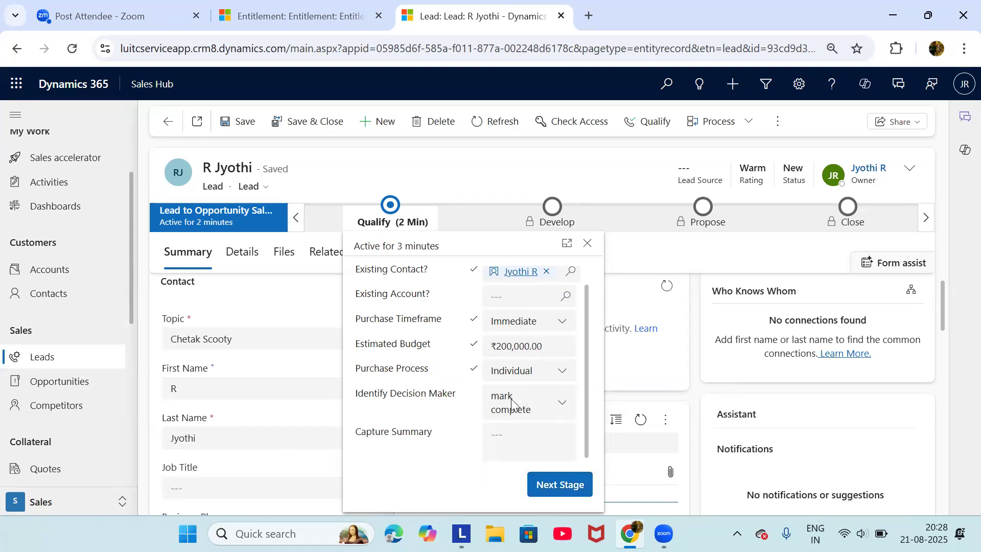
scroll(512, 403, up, 1)
scroll(512, 403, down, 1)
scroll(550, 344, up, 1)
Remove the linked existing contact, retry Next Stage, dismiss the picker and close the Qualify details
click(547, 288)
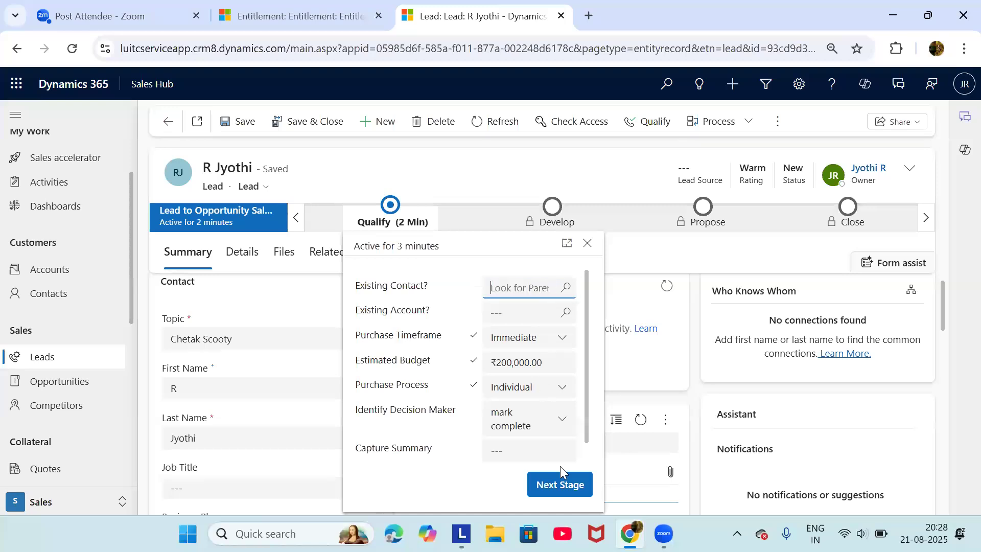
click(562, 484)
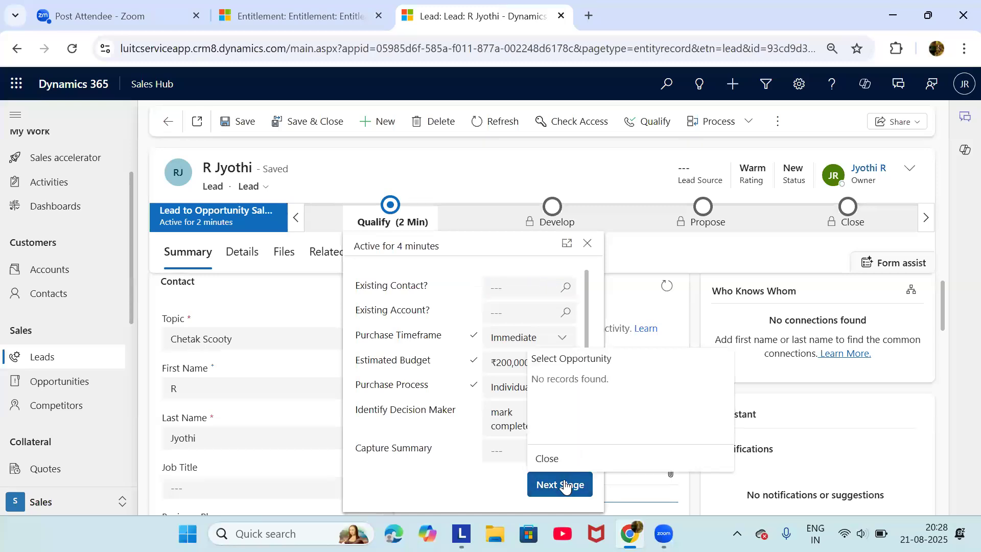
click(451, 450)
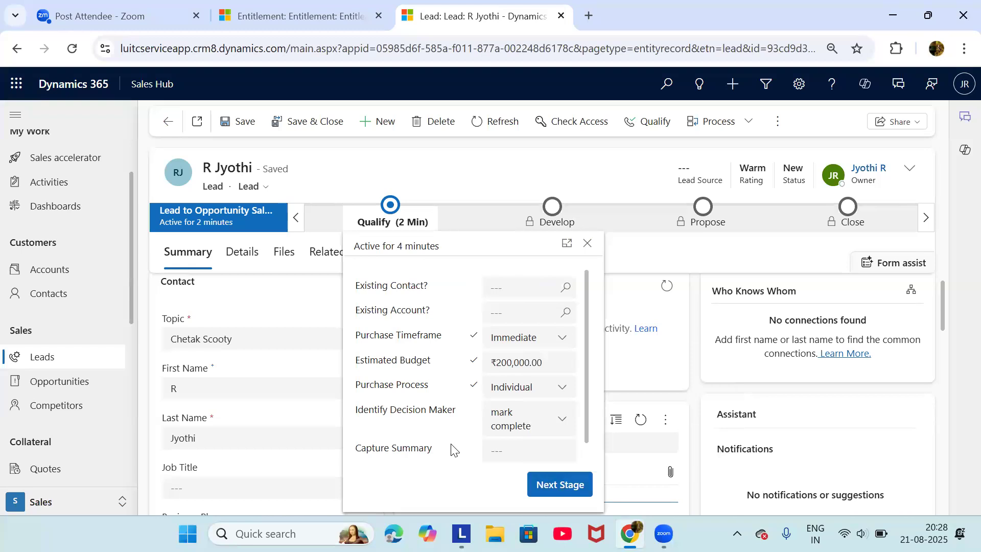
click(464, 179)
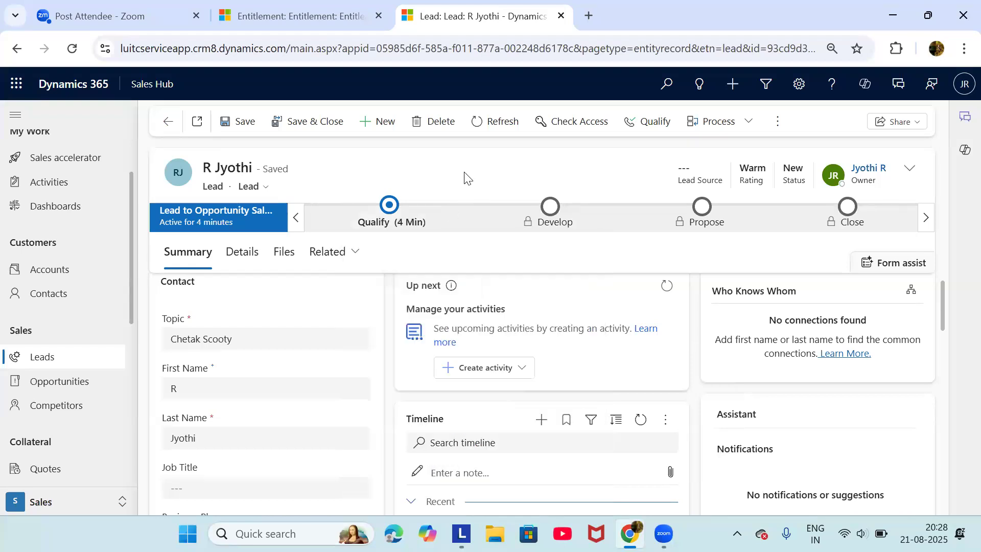
scroll(318, 411, down, 4)
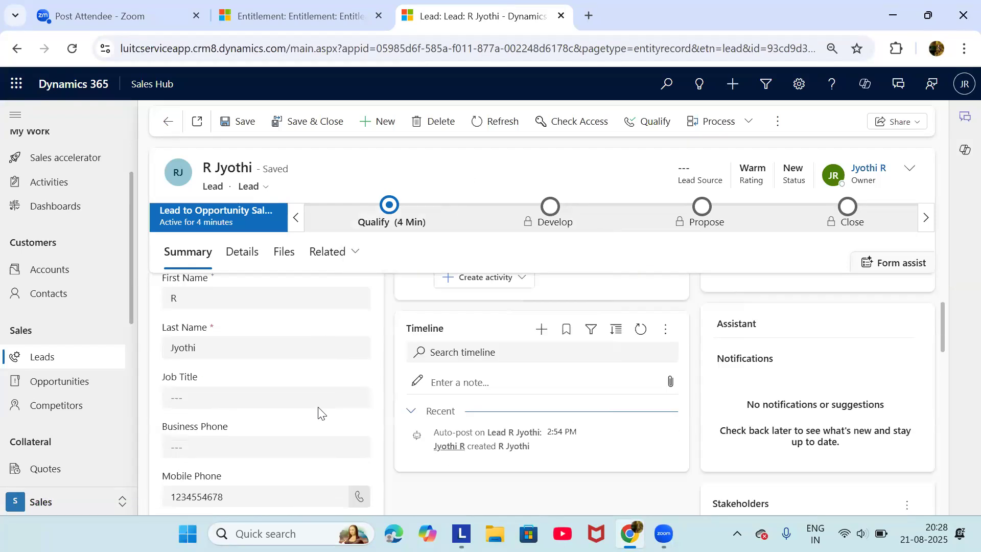
scroll(319, 407, up, 4)
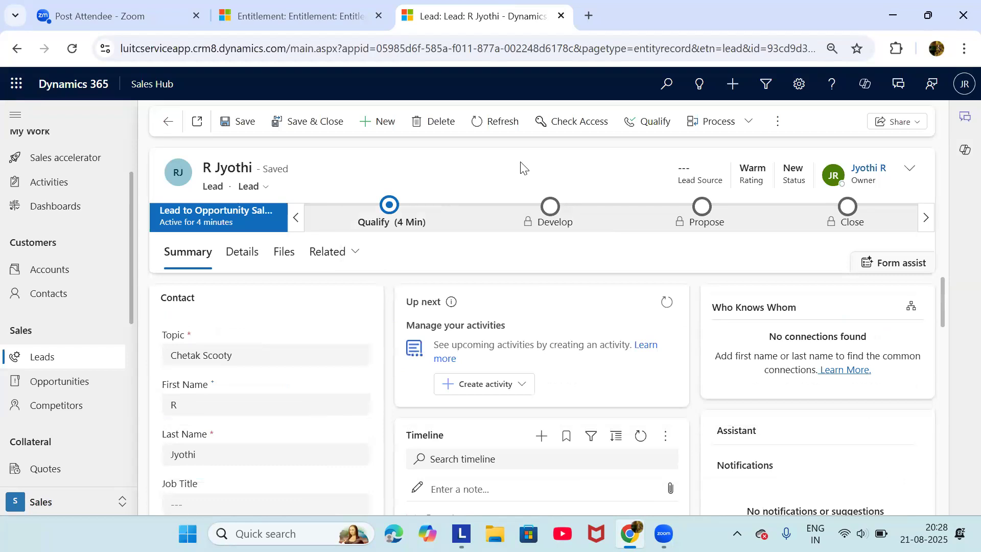
Qualify the lead into the 'Chetak Scooty' opportunity with a linked contact and close the summary
click(659, 124)
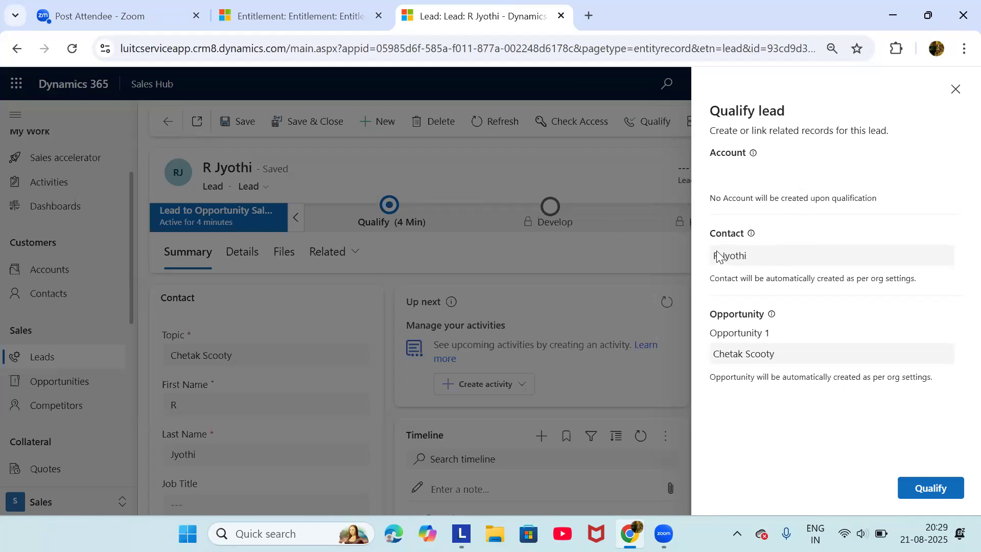
click(936, 488)
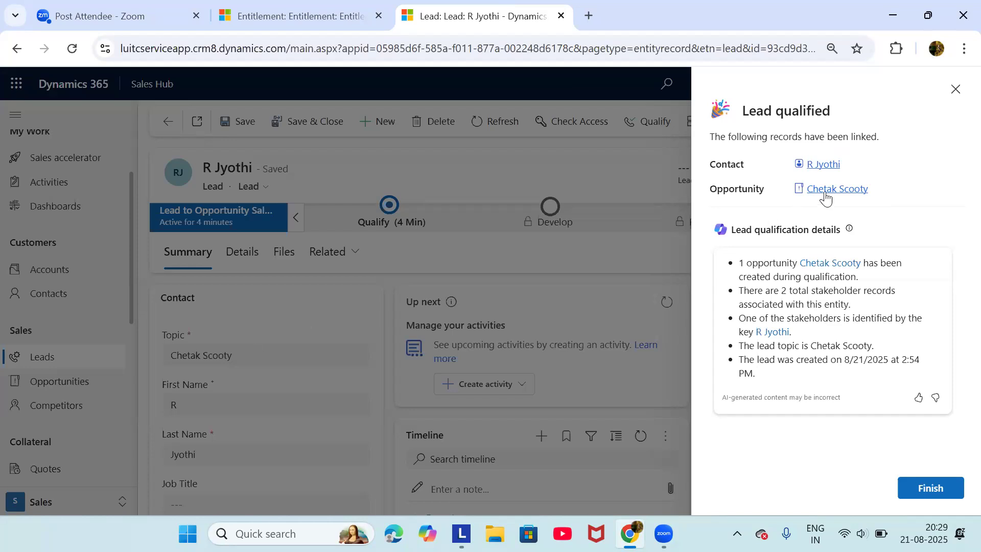
click(928, 487)
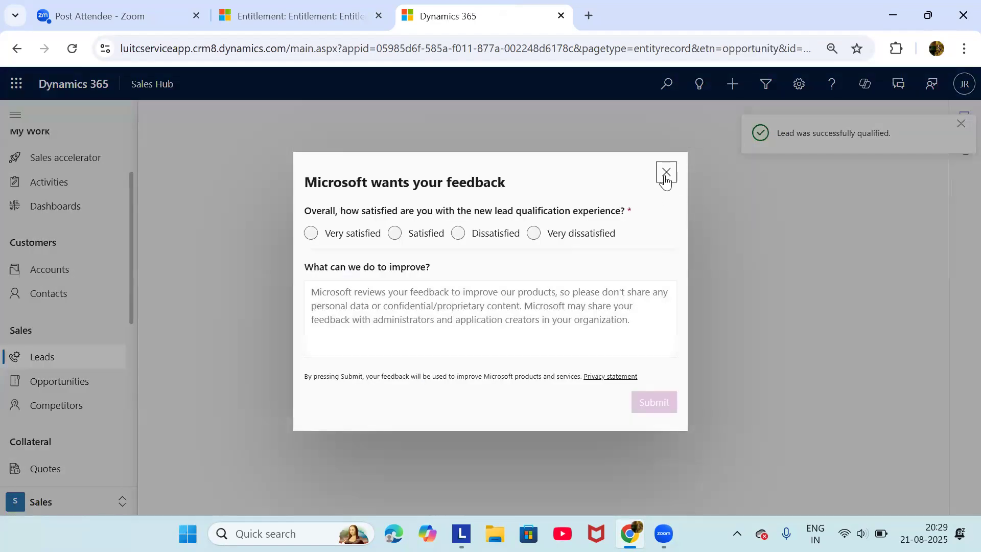
Dismiss the feedback survey and open the first 'Chetak Scooty' opportunity from My Open Opportunities
click(665, 176)
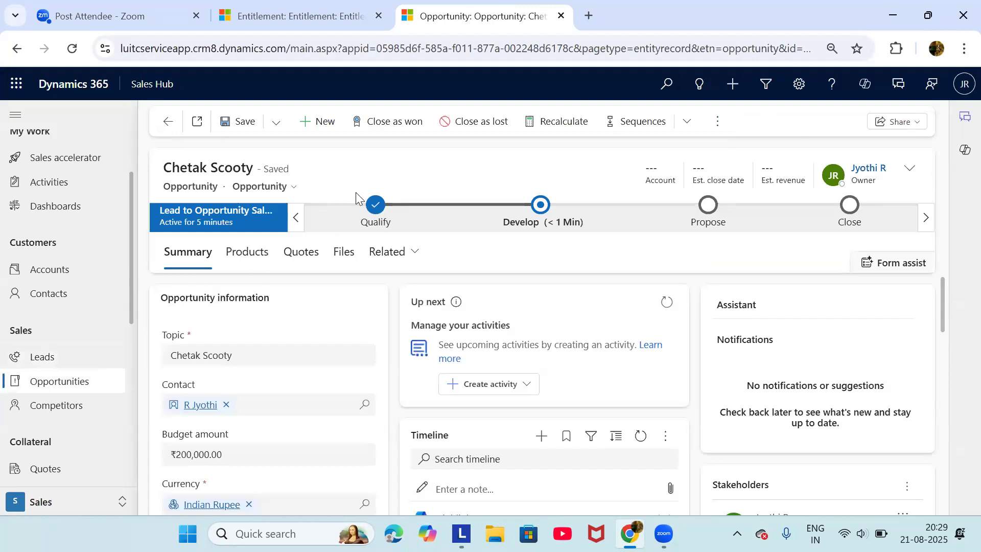
click(379, 208)
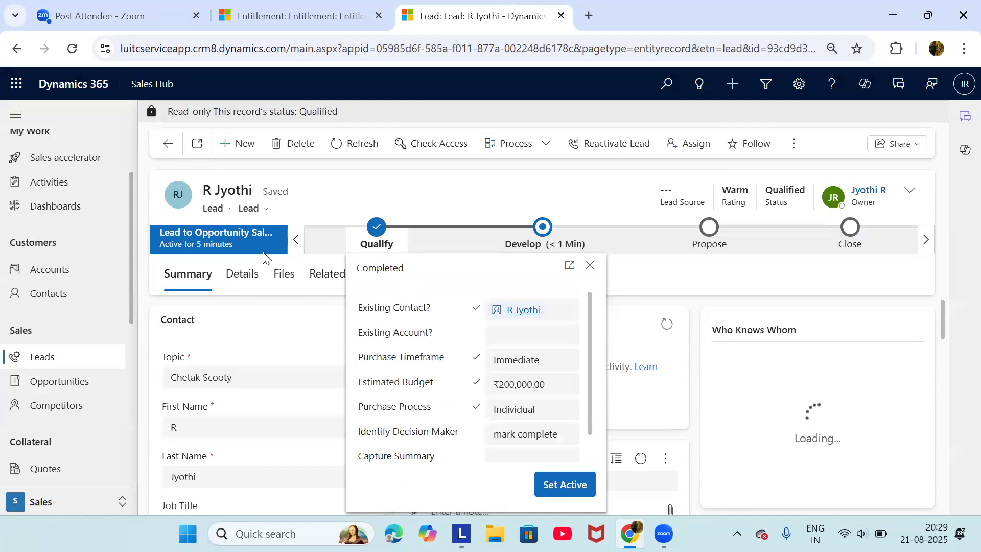
click(90, 383)
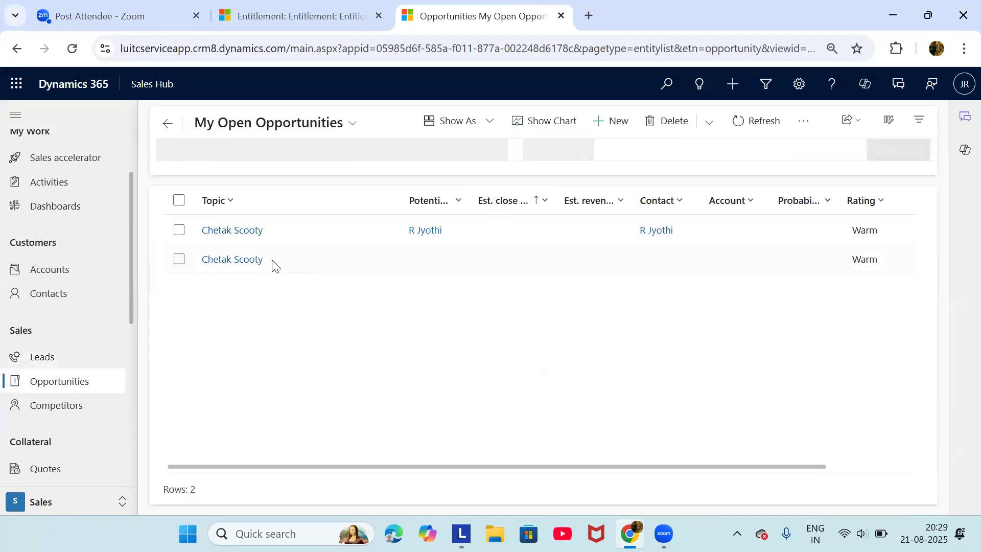
click(243, 238)
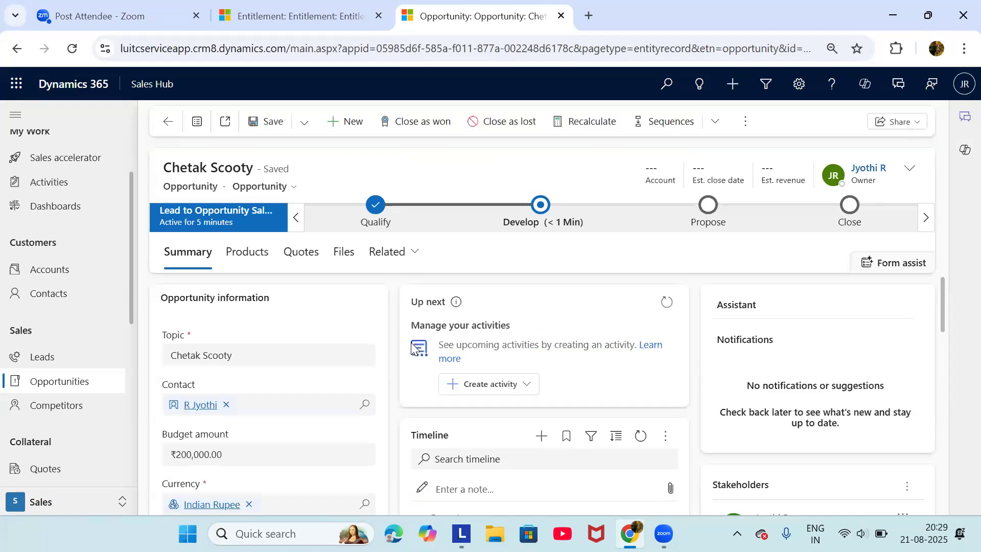
Dismiss the Develop stage flyout and show the opportunity's Products section, with no price list or products
scroll(278, 439, down, 1)
scroll(278, 439, up, 1)
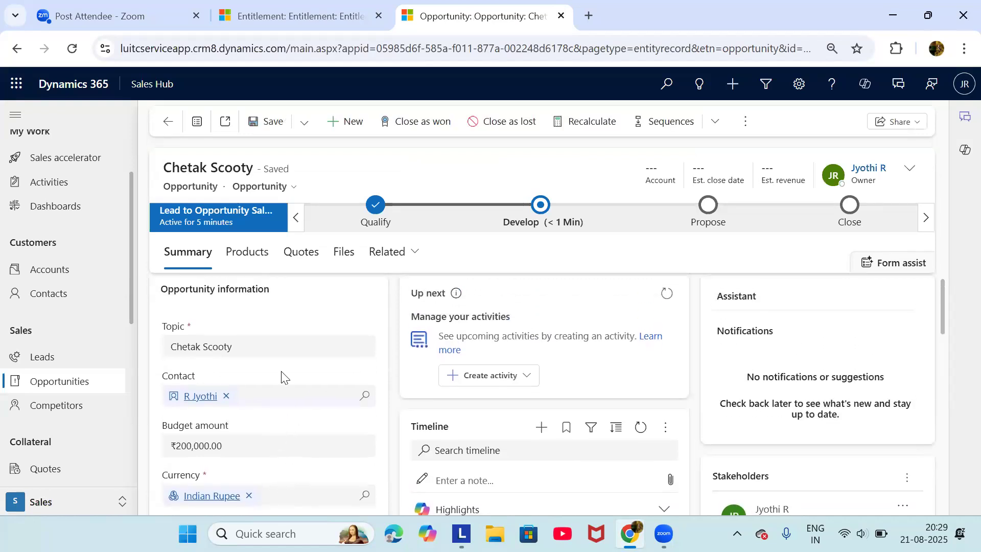
scroll(281, 378, down, 2)
scroll(281, 379, down, 3)
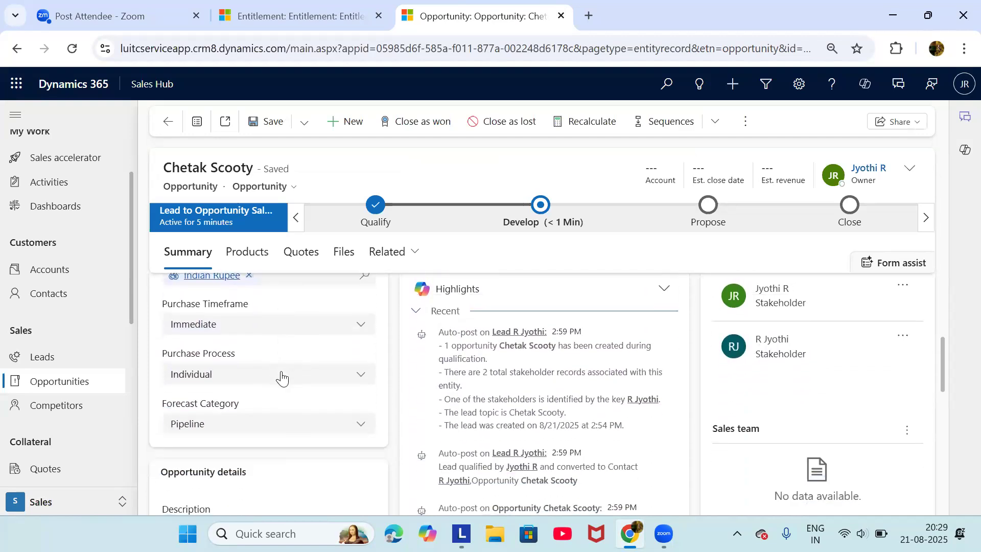
scroll(266, 373, up, 1)
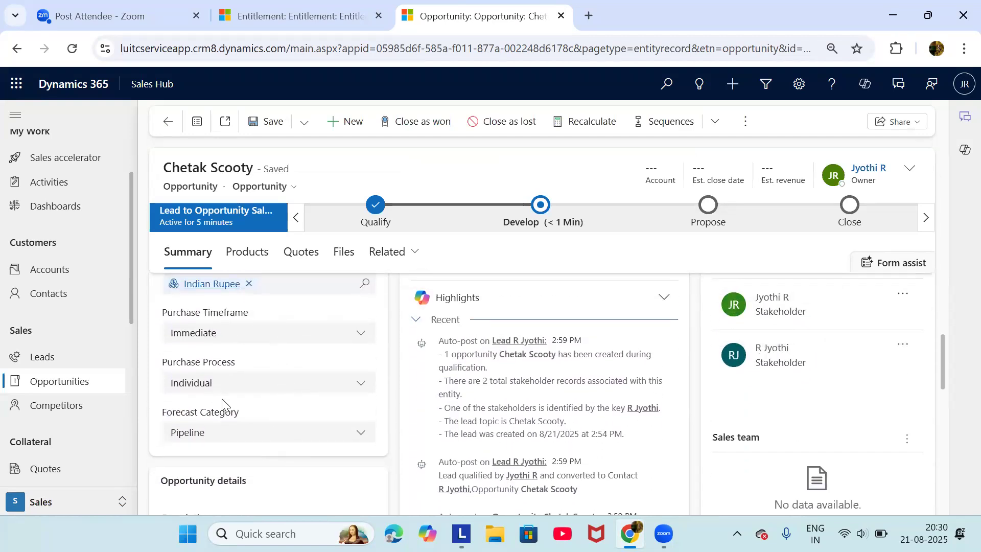
scroll(223, 406, up, 1)
scroll(194, 406, down, 1)
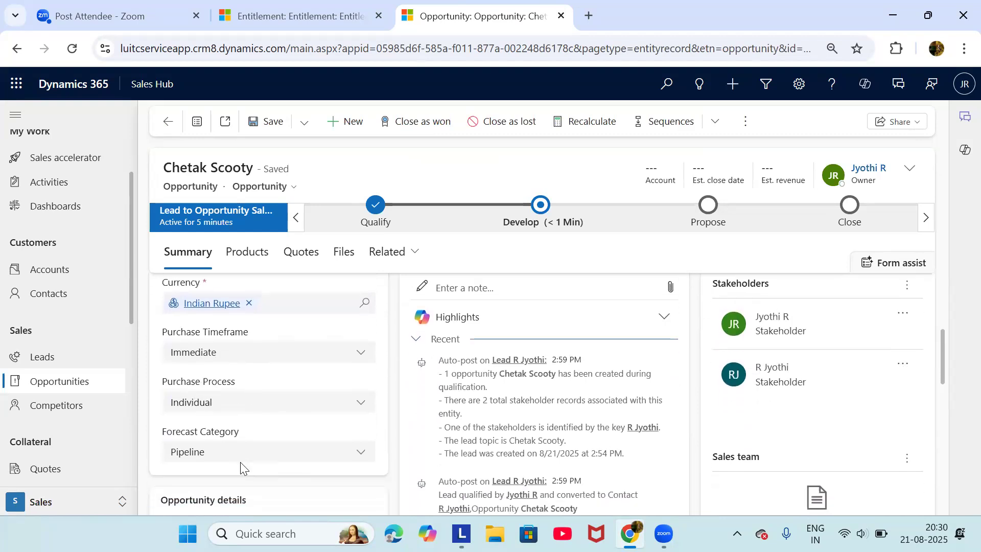
scroll(241, 467, up, 1)
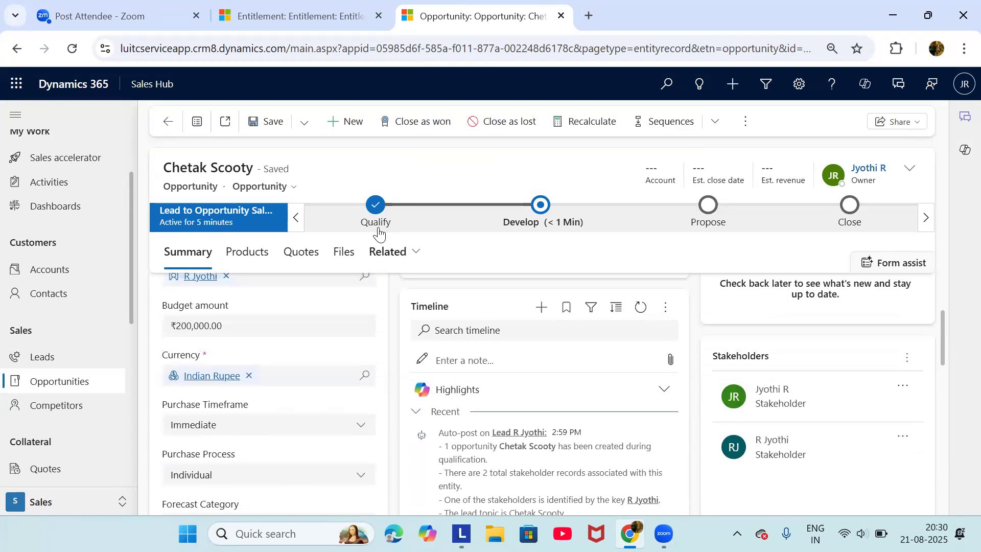
scroll(295, 373, up, 2)
scroll(294, 372, up, 1)
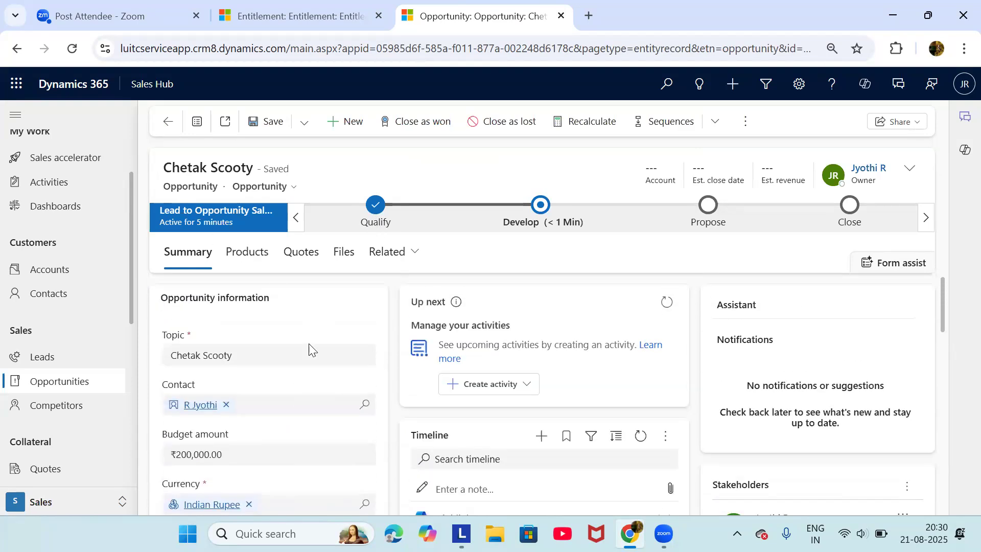
click(542, 210)
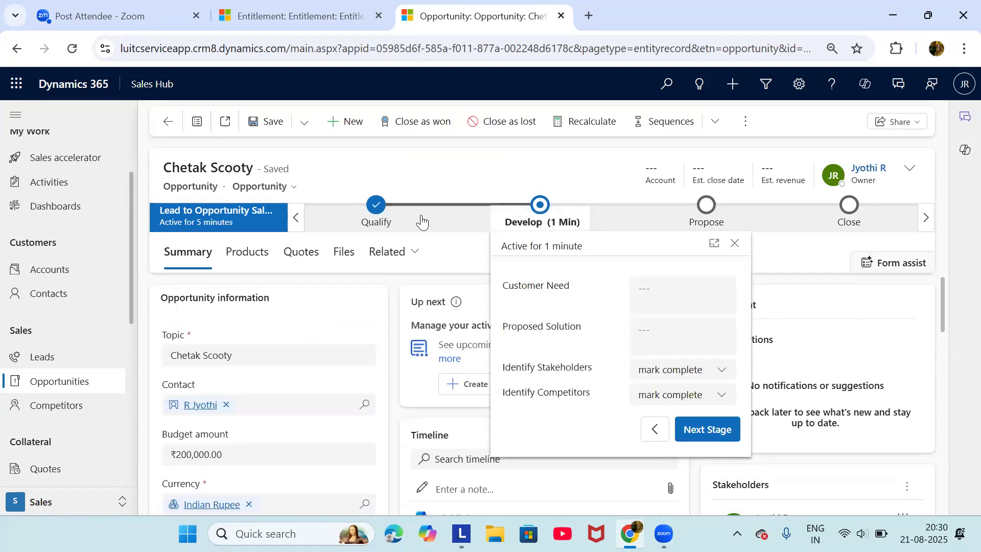
click(446, 179)
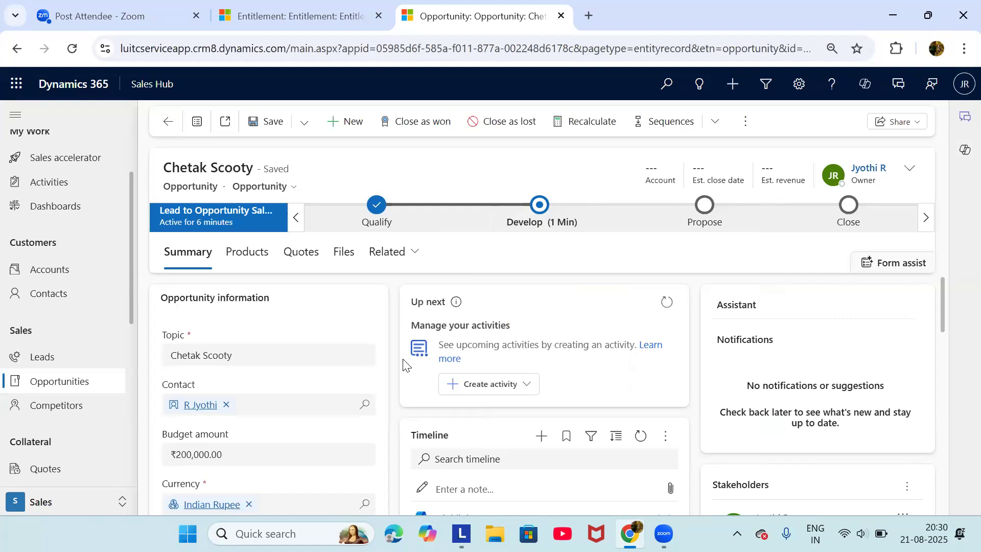
click(242, 262)
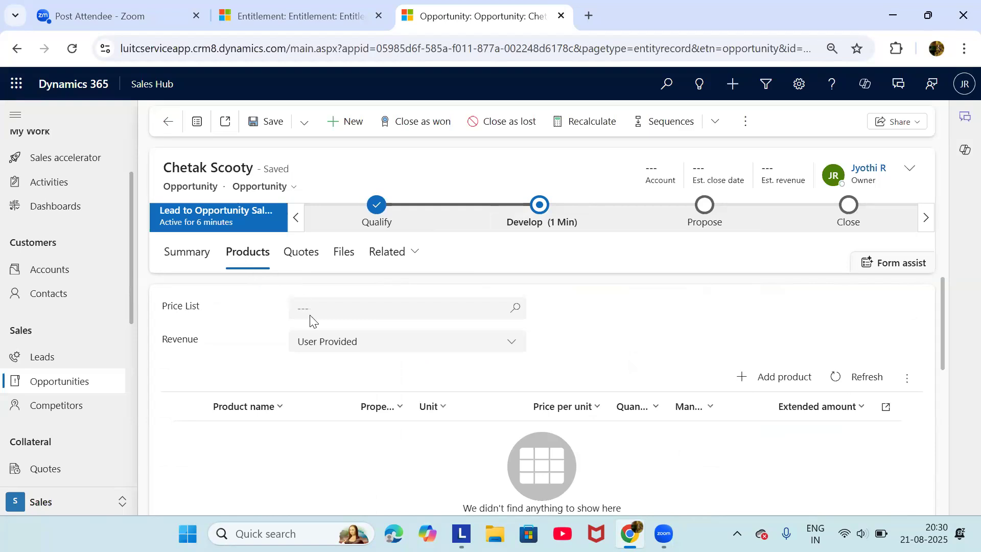
Set the opportunity's price list to US Dollar after the missing price list warning
scroll(372, 438, down, 2)
scroll(372, 438, up, 2)
click(752, 377)
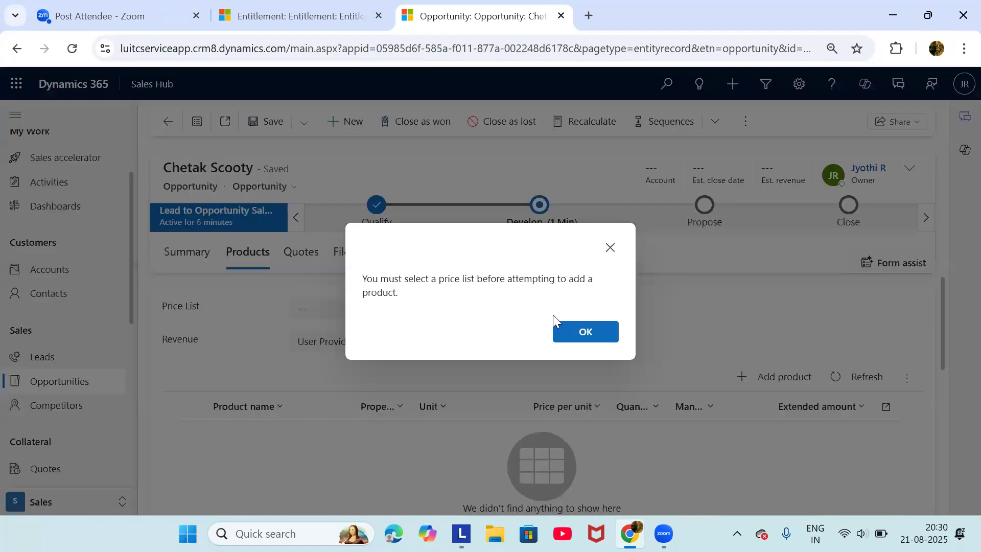
click(586, 331)
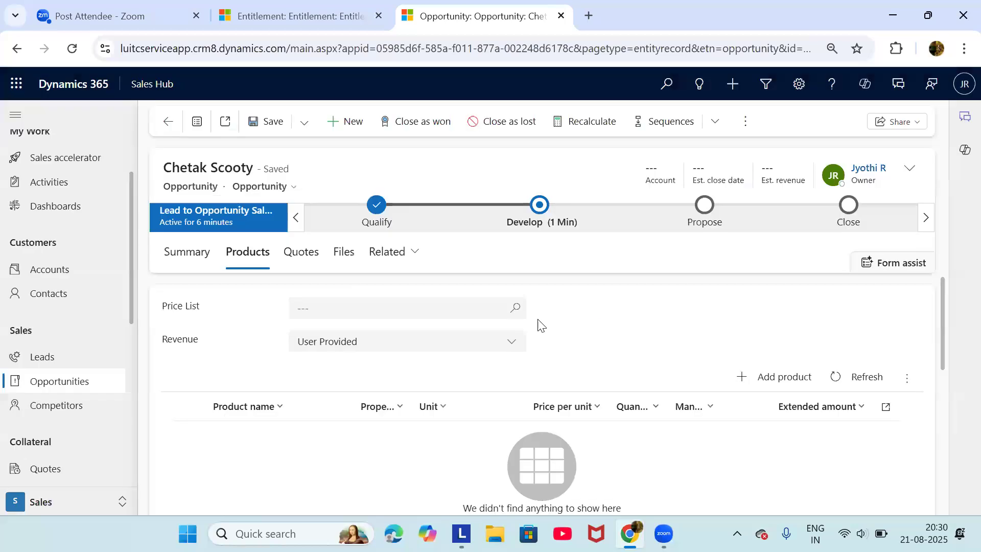
click(516, 309)
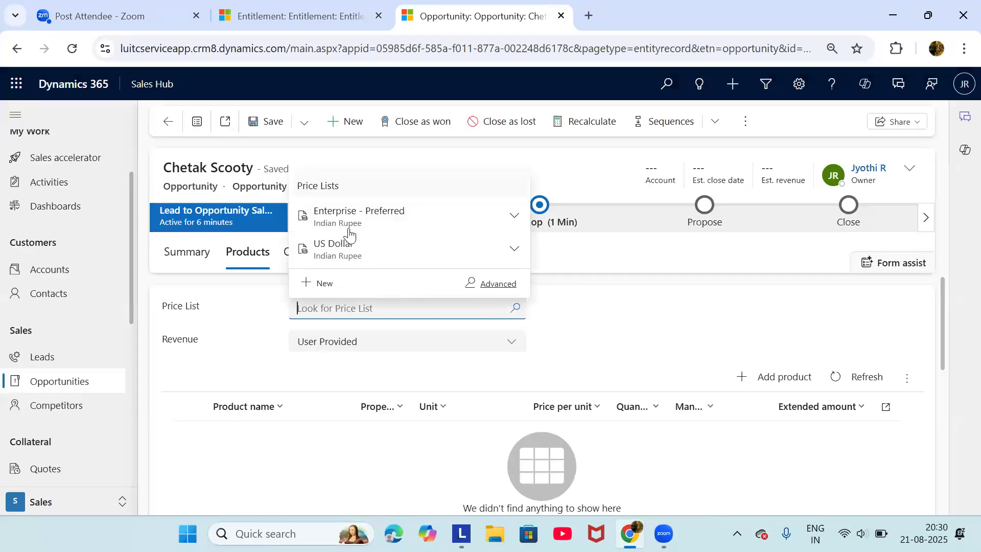
click(357, 254)
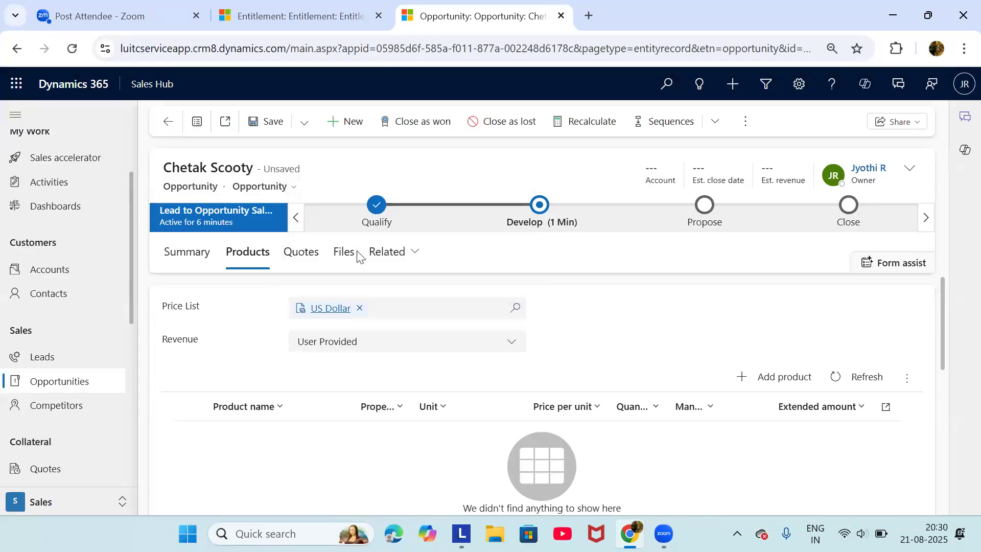
Start a new opportunity product and create a new product from the Existing Product lookup
click(752, 376)
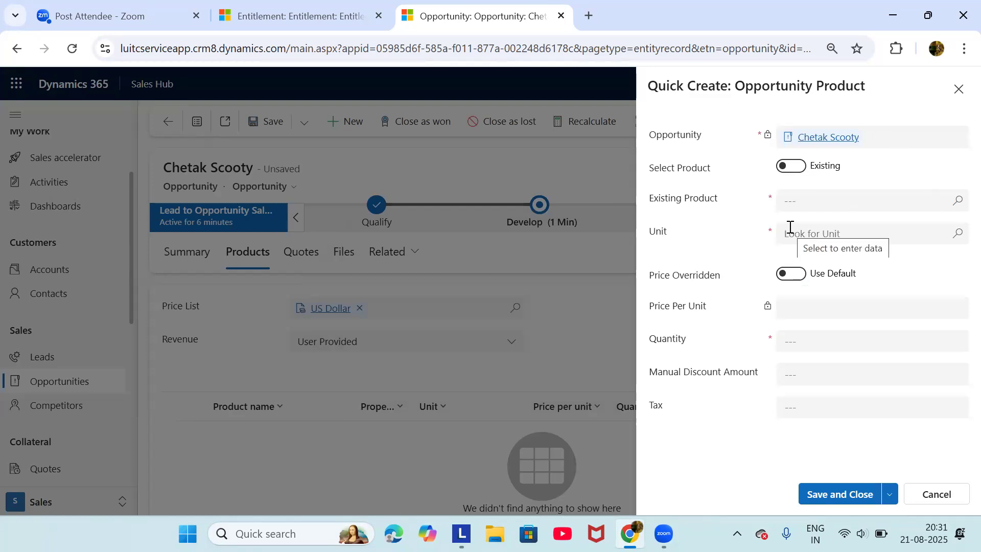
click(960, 203)
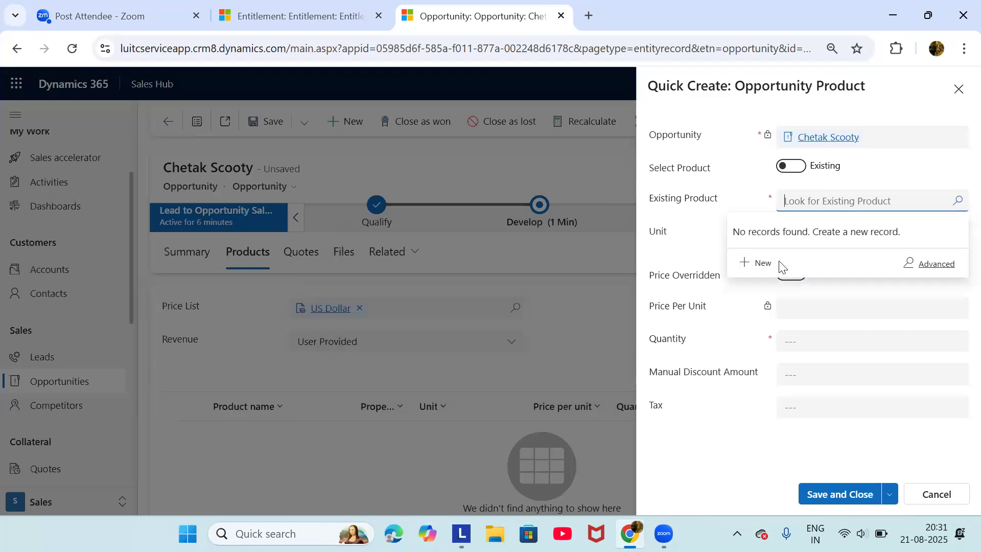
click(761, 263)
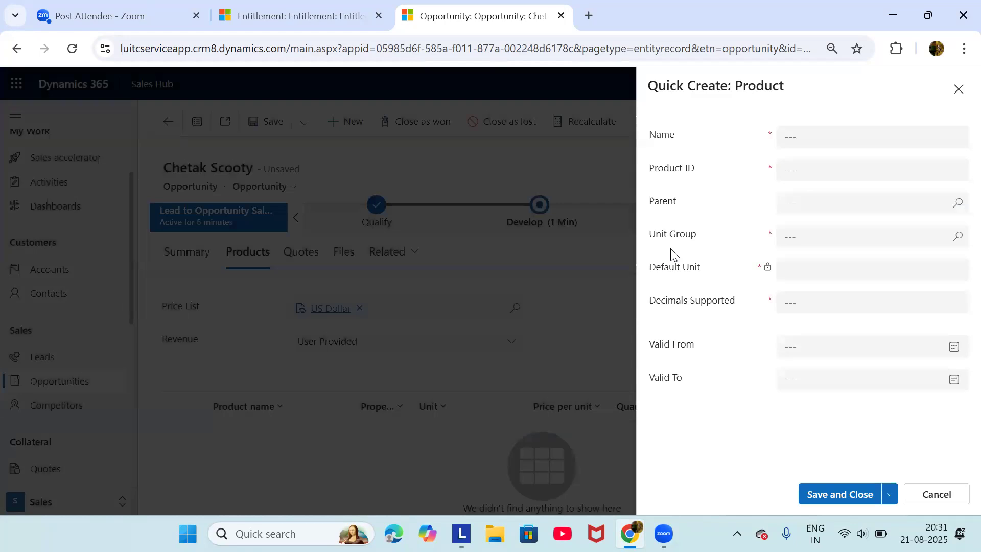
Enter name 'Chetak Scooty' and product ID 54367 on the new product form
click(866, 138)
text(Chetak Scoort)
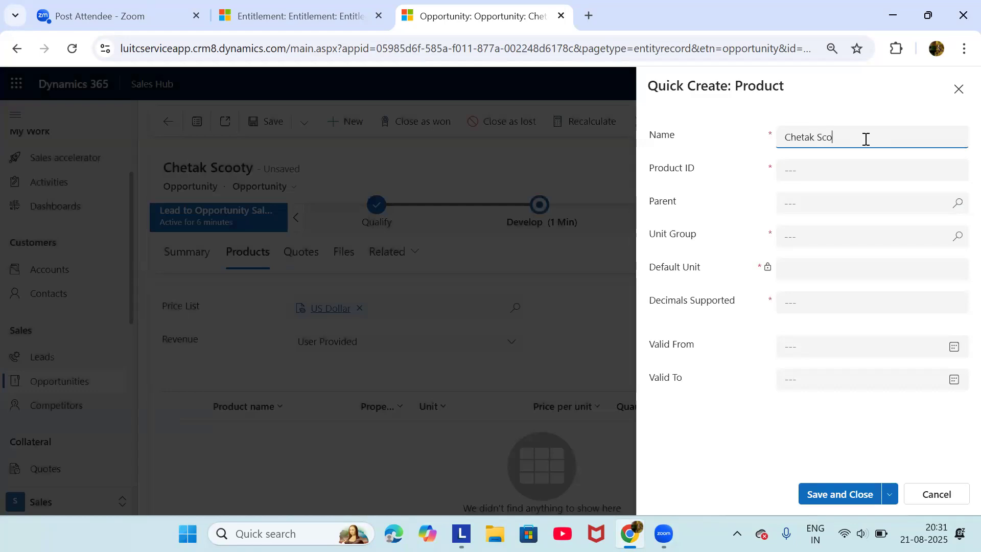
key(BackSpace)
key(BackSpace)
text(ty)
click(883, 174)
text(54367)
click(856, 203)
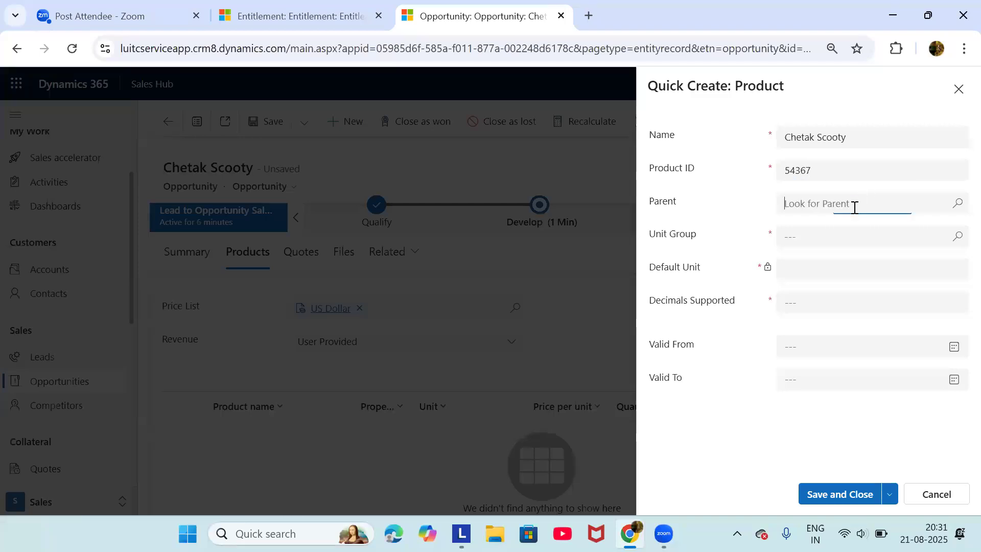
click(799, 302)
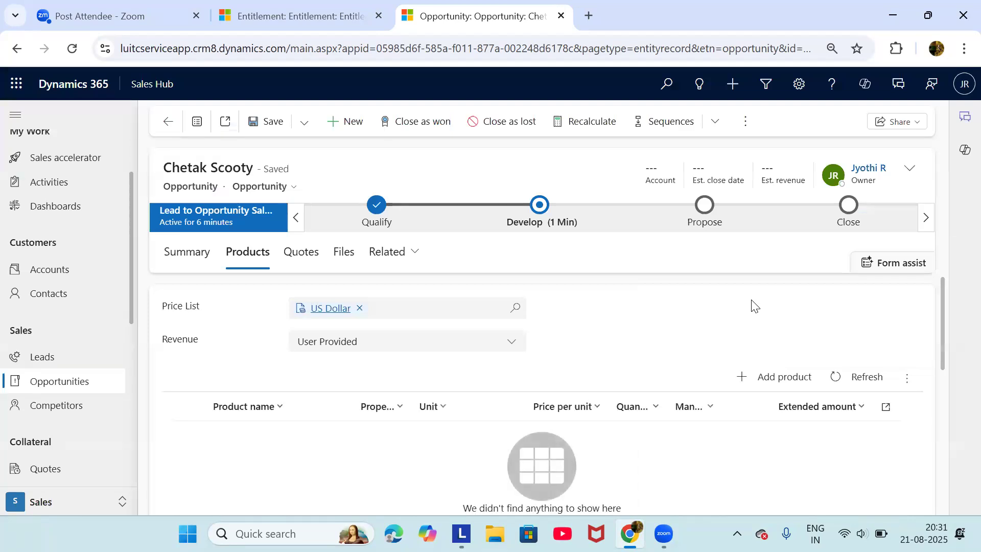
Restart the new product quick-create and re-enter Chetak Scooty with product ID 54367
click(783, 378)
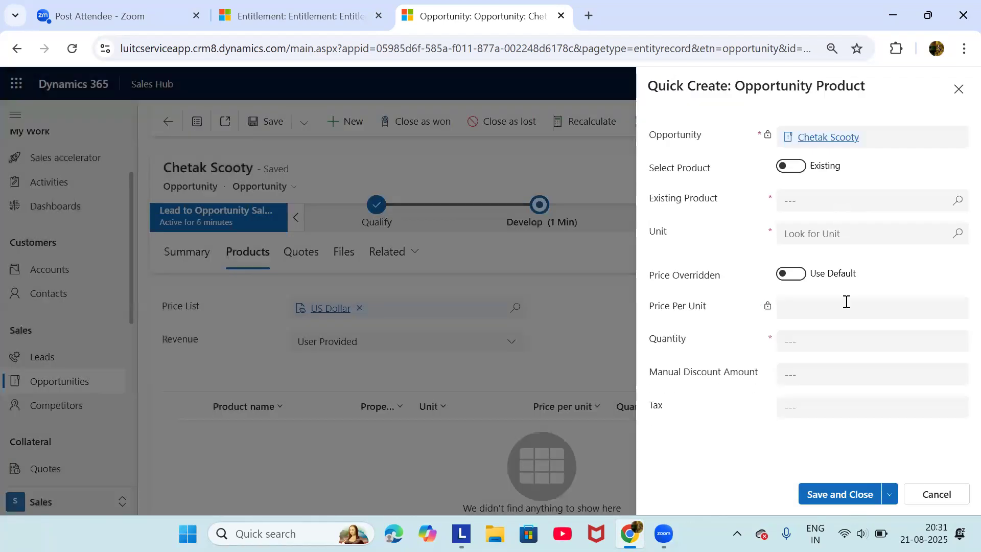
click(957, 201)
click(755, 263)
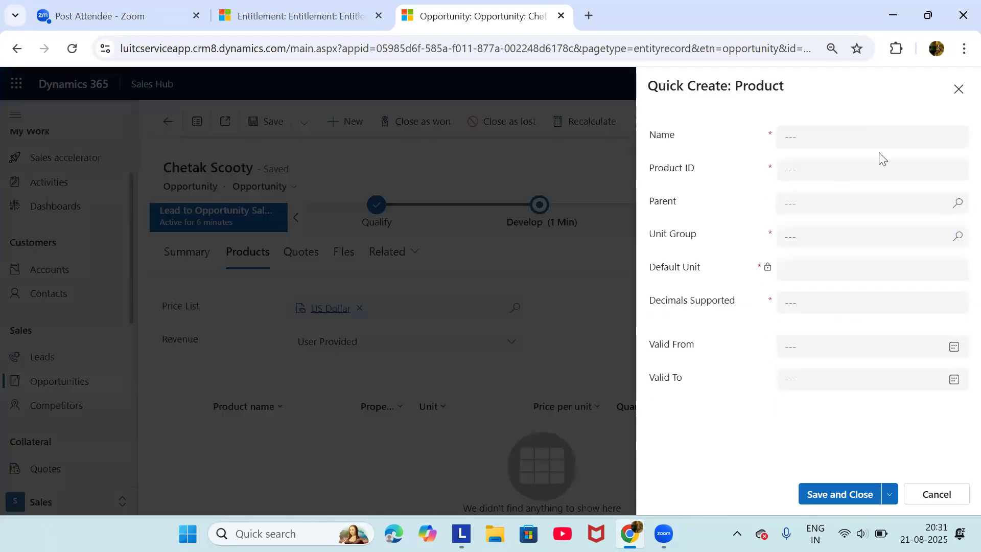
click(869, 139)
click(906, 170)
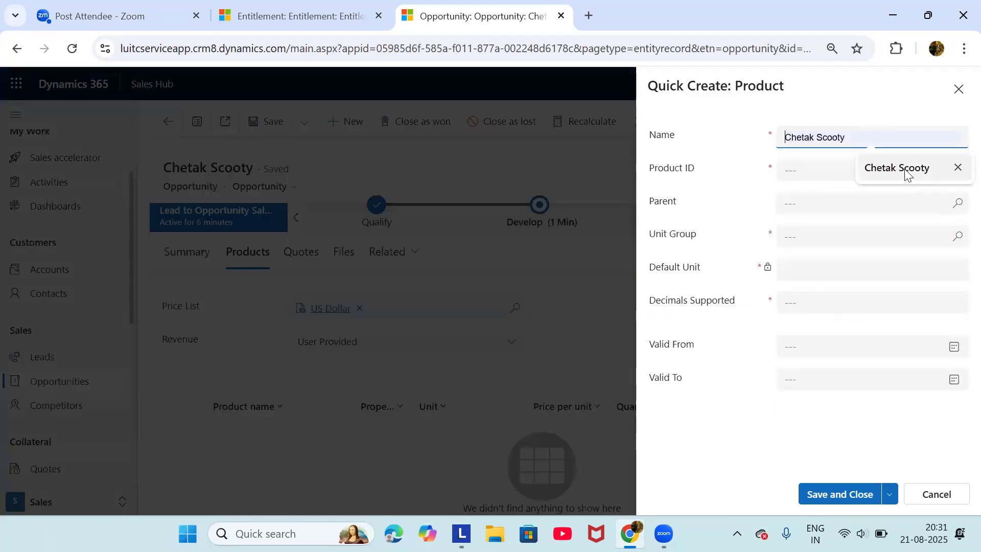
click(852, 172)
click(876, 198)
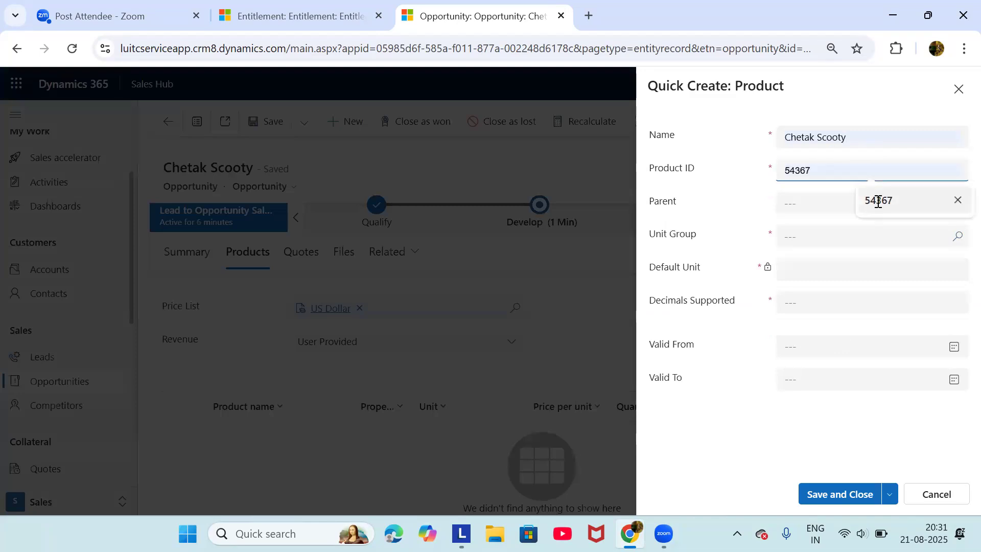
click(956, 240)
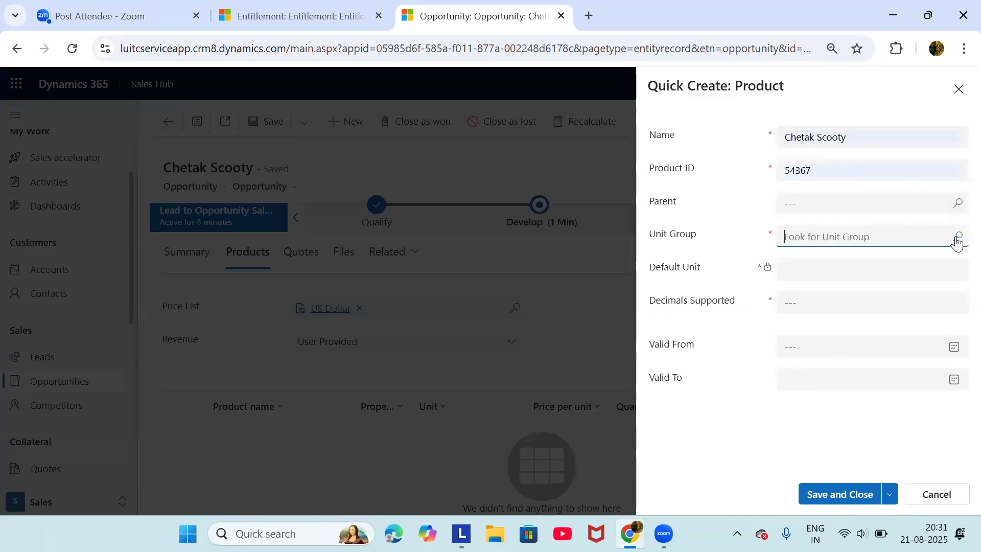
Scroll the unit group list and choose Mass for the Chetak Scooty product
scroll(802, 347, down, 3)
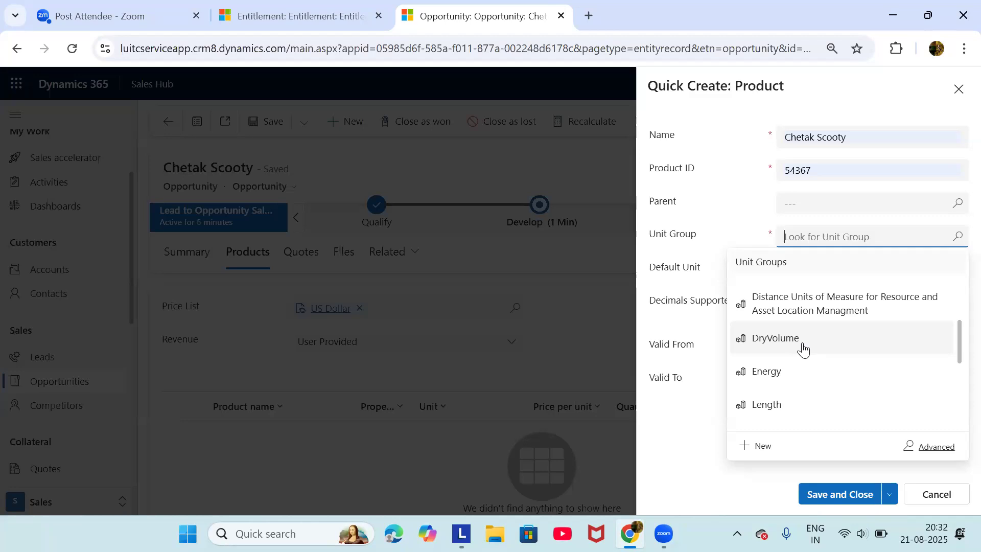
scroll(804, 350, down, 5)
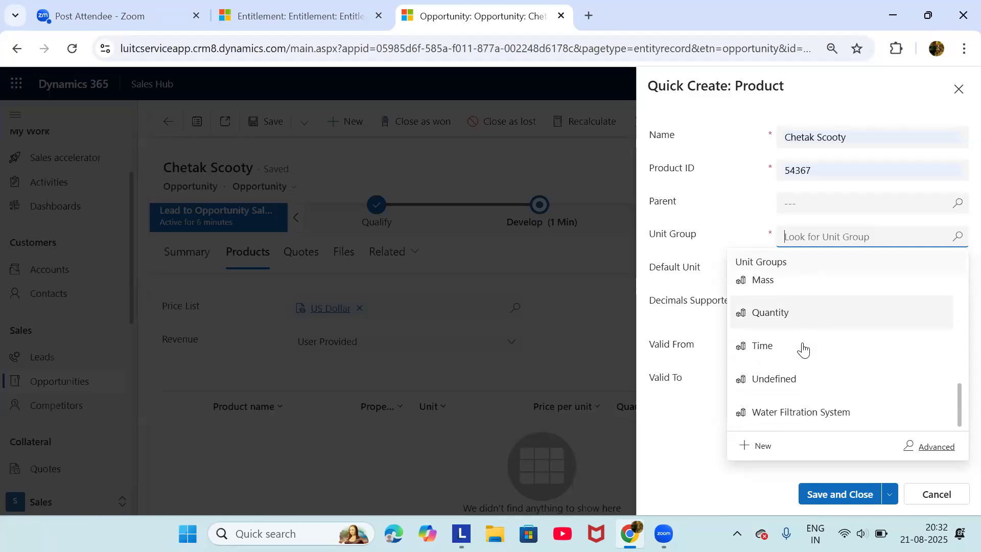
scroll(803, 350, up, 2)
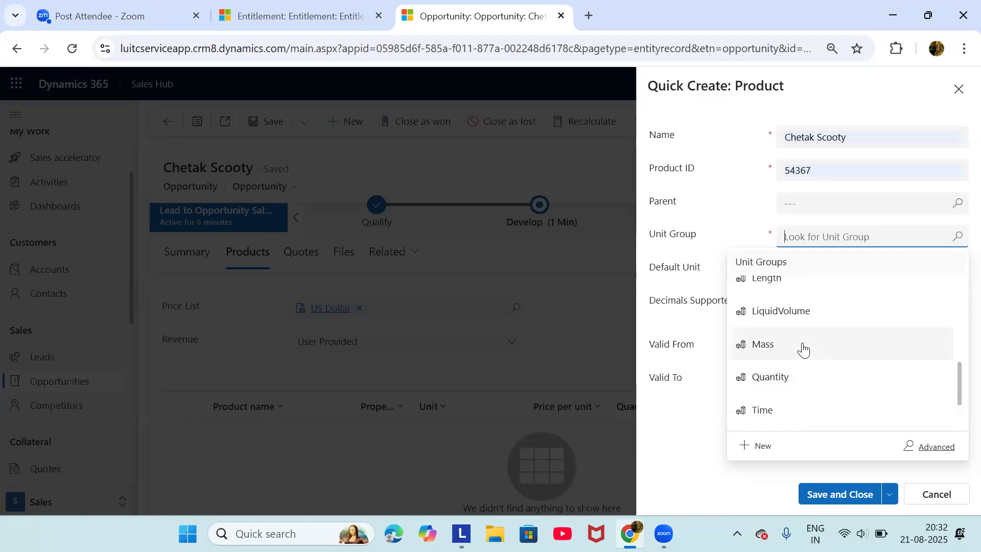
scroll(811, 397, up, 3)
scroll(811, 398, down, 3)
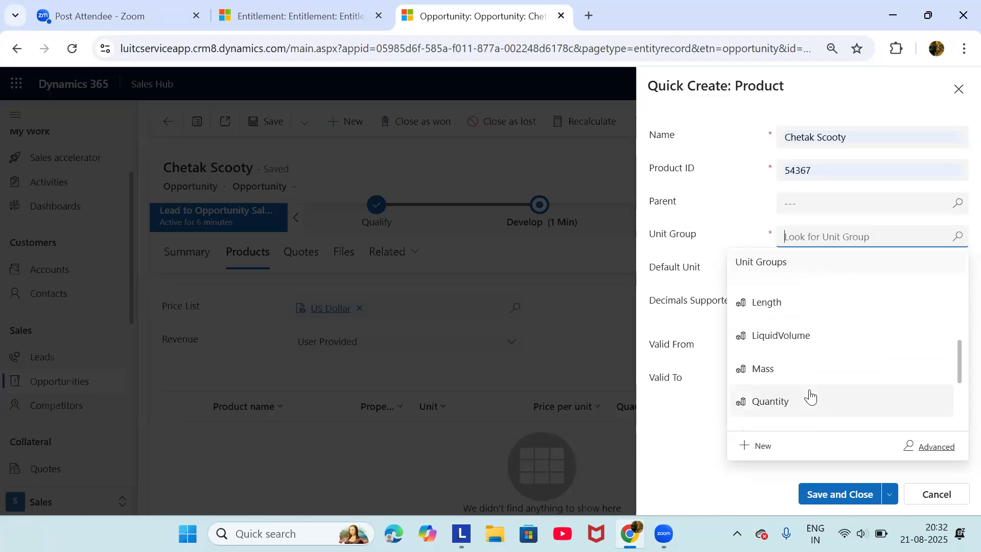
scroll(810, 398, down, 2)
click(801, 289)
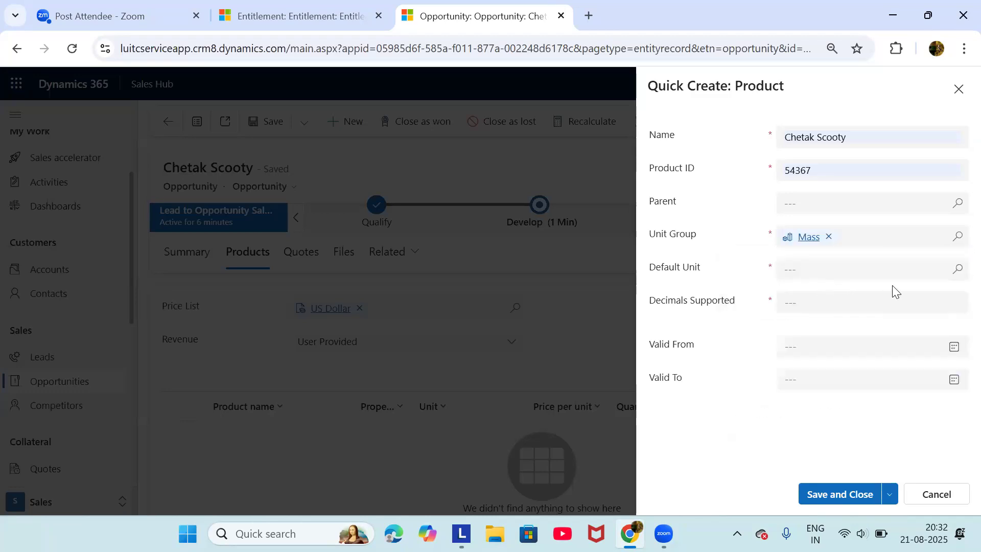
Set default unit 1/2 lb and decimals supported 0, then save the Chetak Scooty product
click(959, 270)
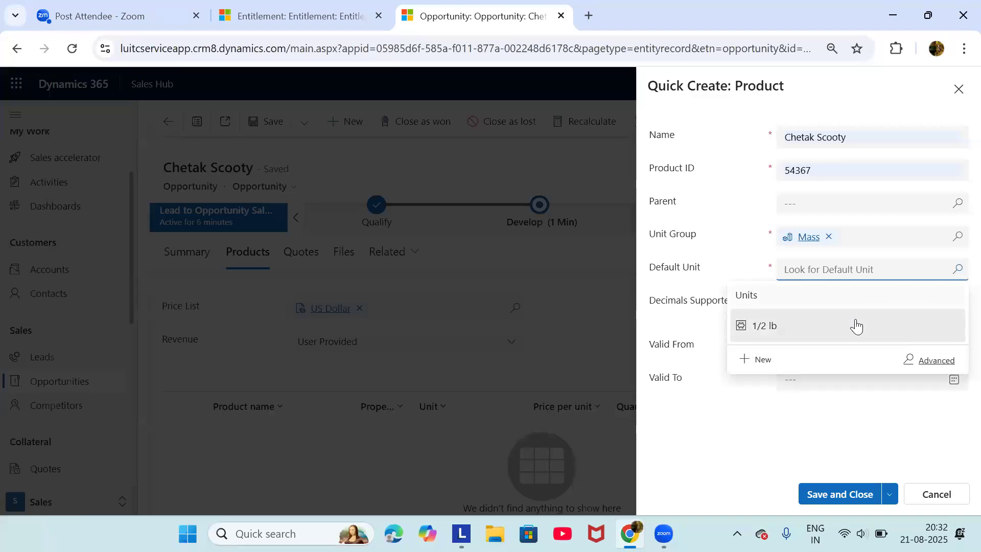
click(845, 317)
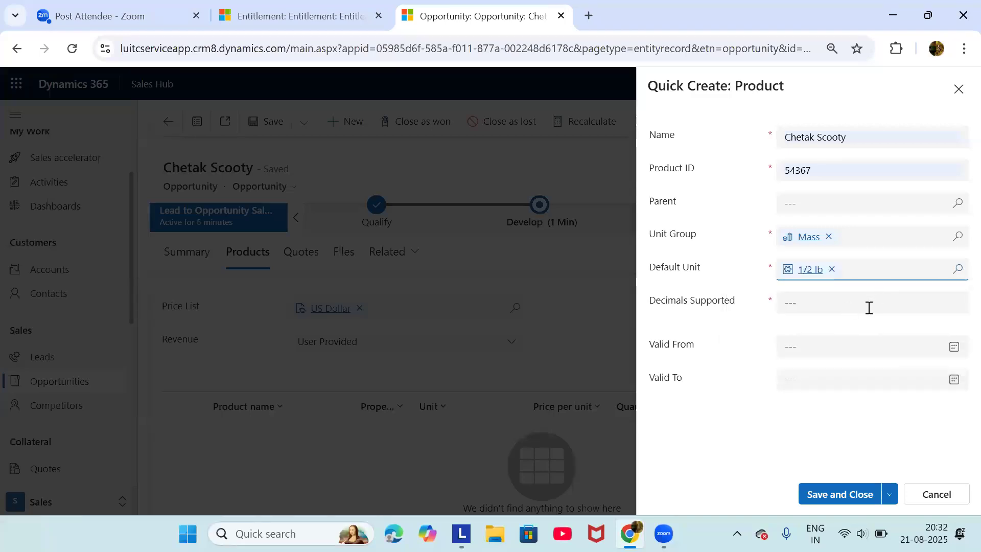
click(869, 306)
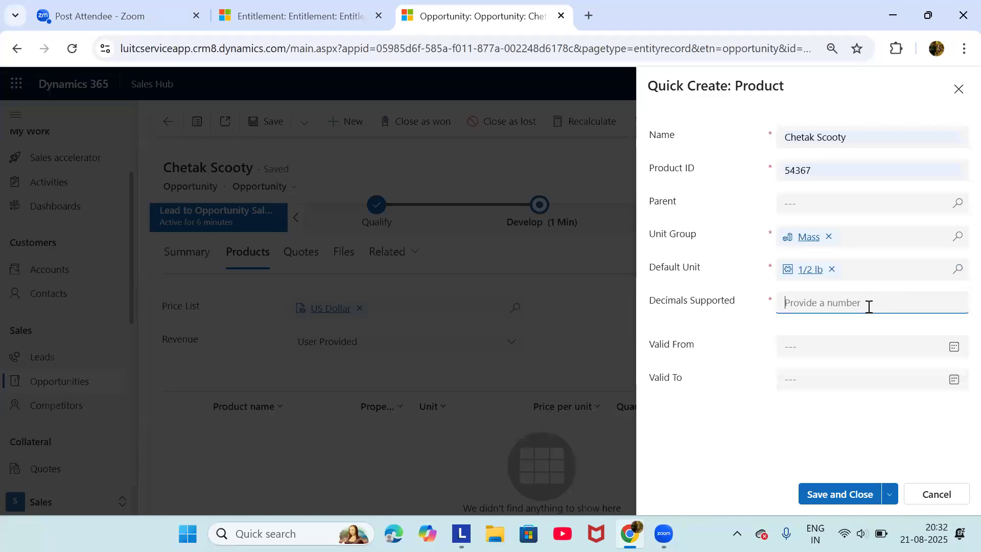
text(0)
click(749, 336)
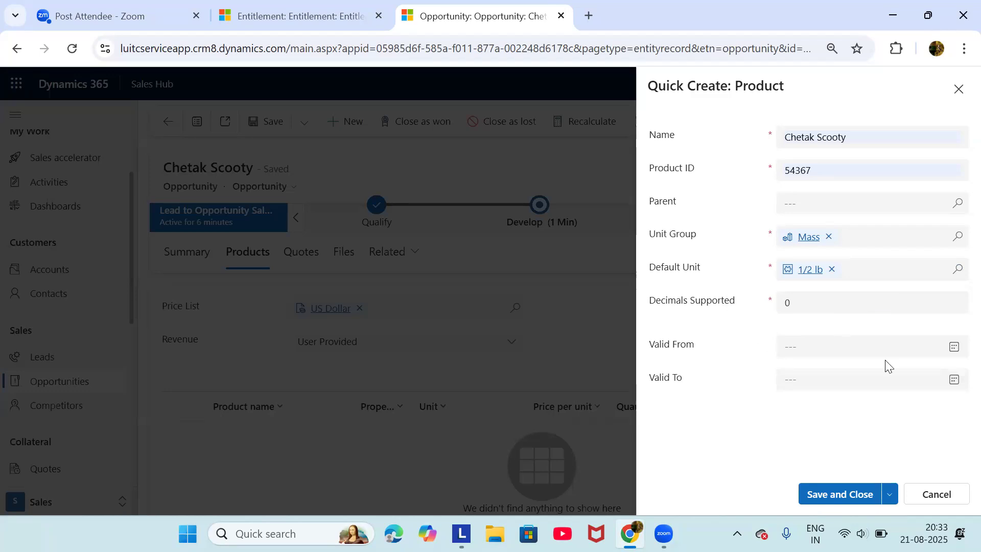
click(846, 496)
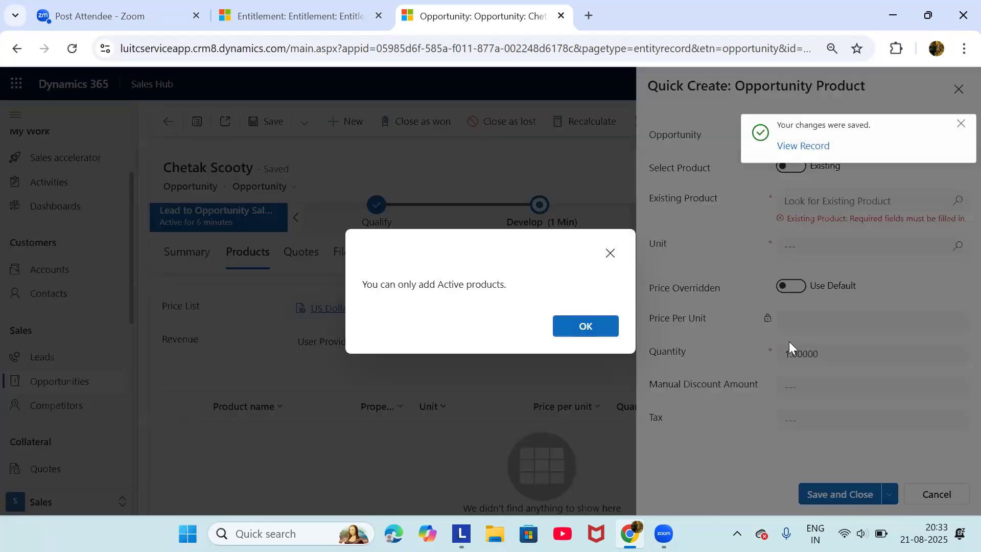
After the active-products-only warning, cancel the opportunity product entry and discard its changes
click(586, 325)
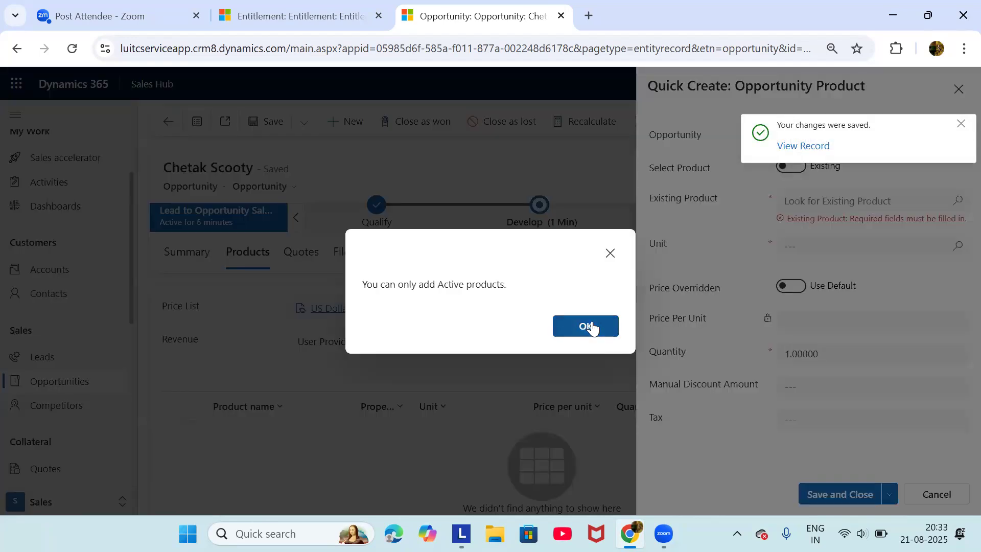
click(955, 199)
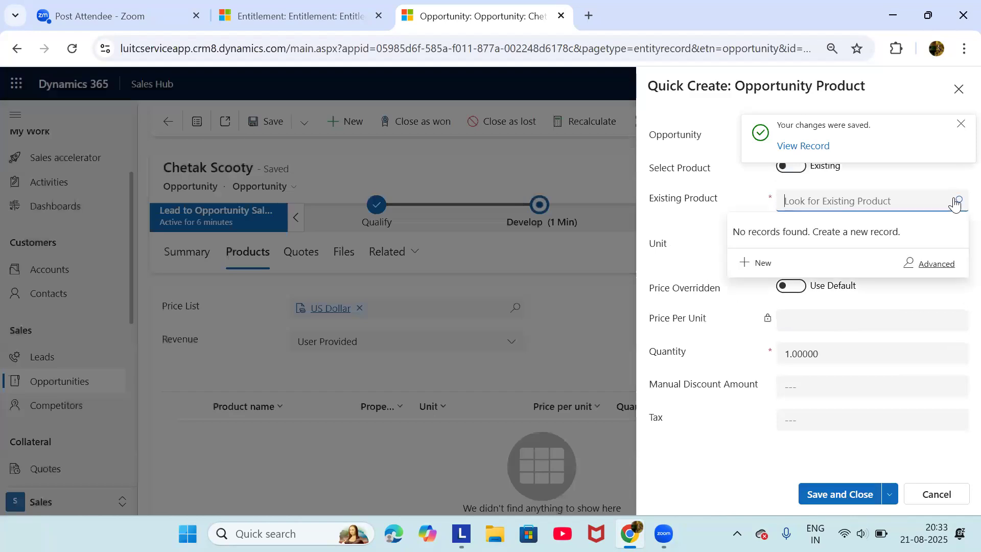
click(499, 317)
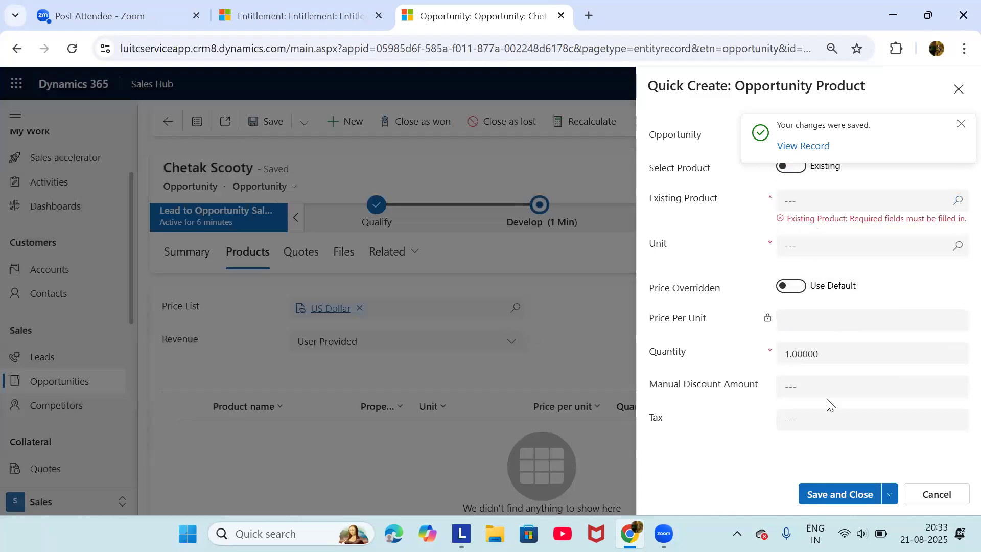
click(950, 493)
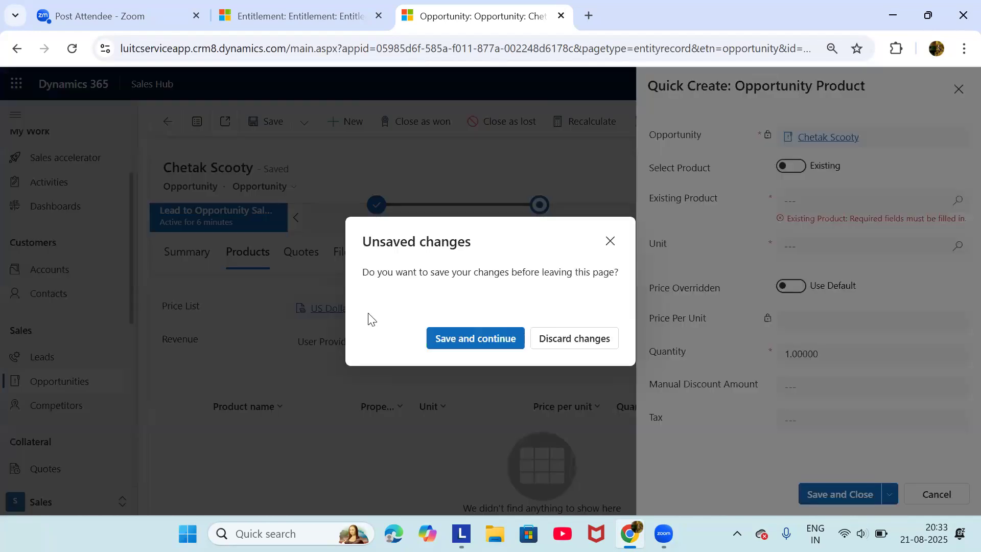
click(560, 341)
scroll(98, 408, down, 3)
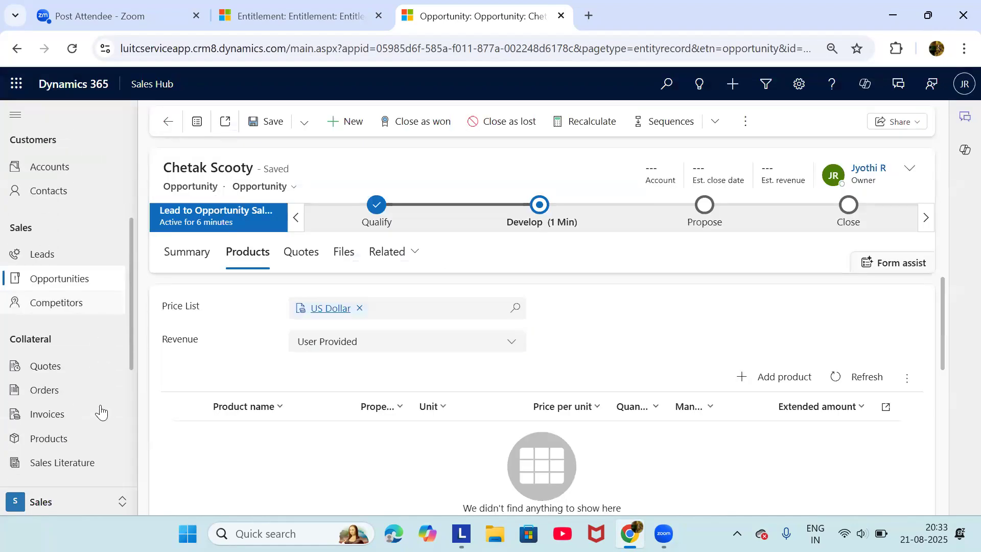
Search Products for 'chet' and publish Chetak Scooty, changing its status from Draft to Active
right_click(99, 409)
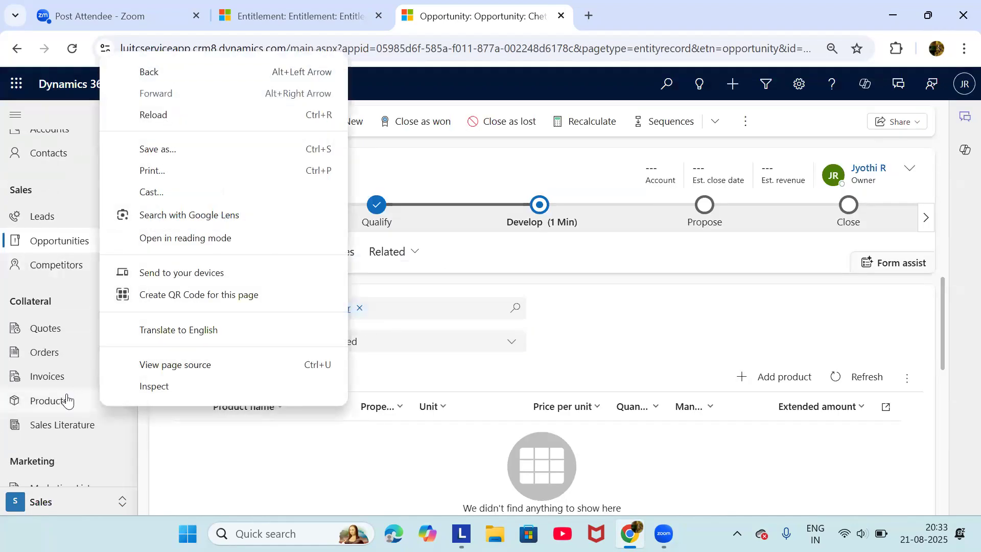
click(65, 401)
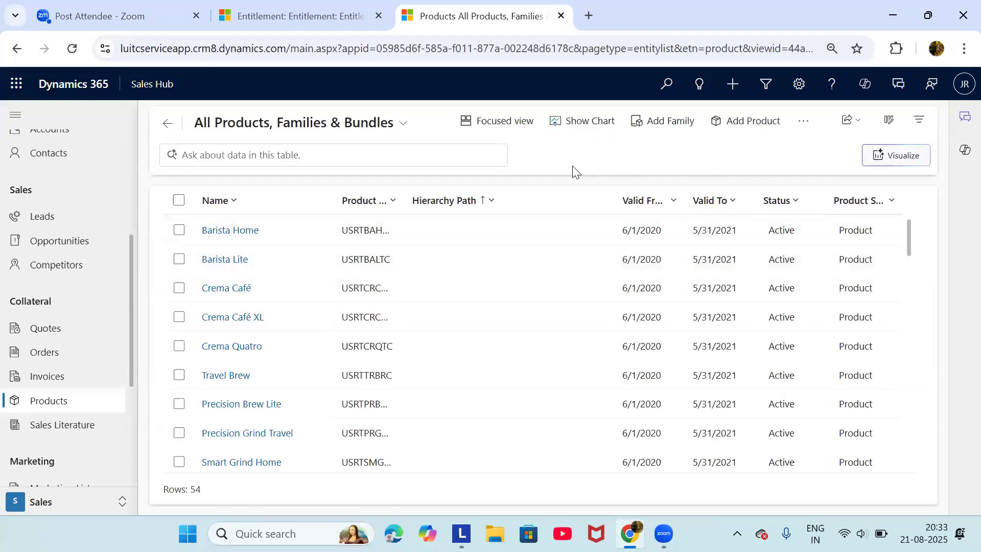
click(437, 158)
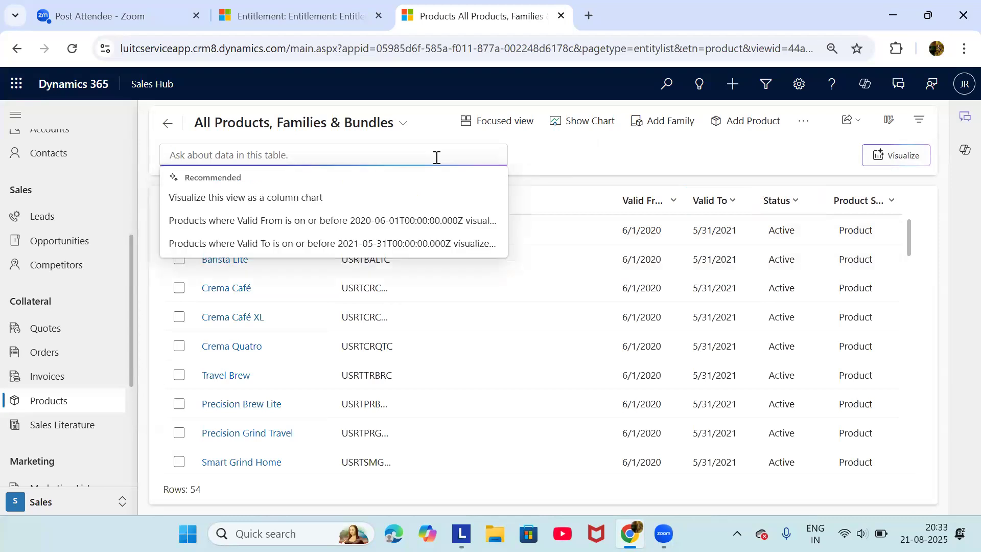
text(chet)
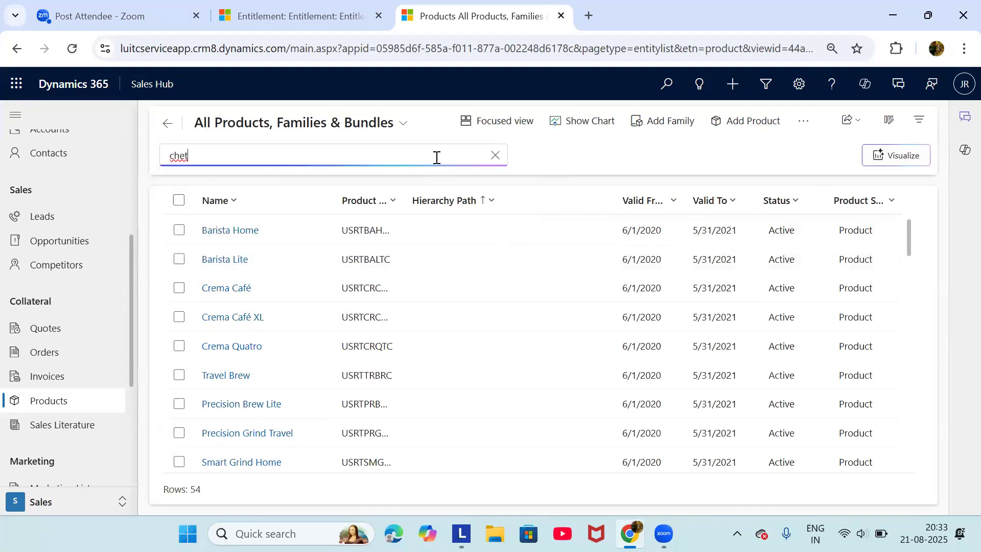
key(Return)
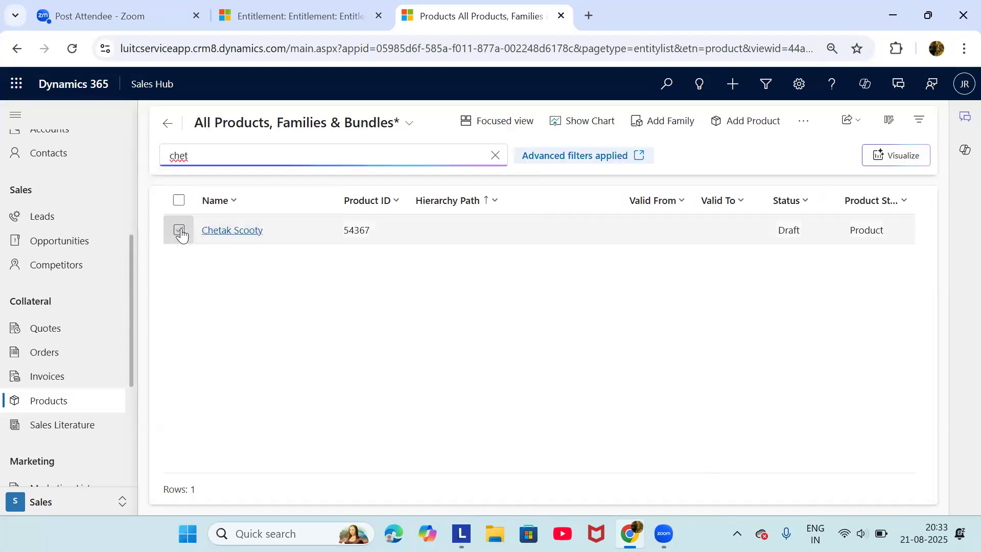
click(179, 230)
click(673, 123)
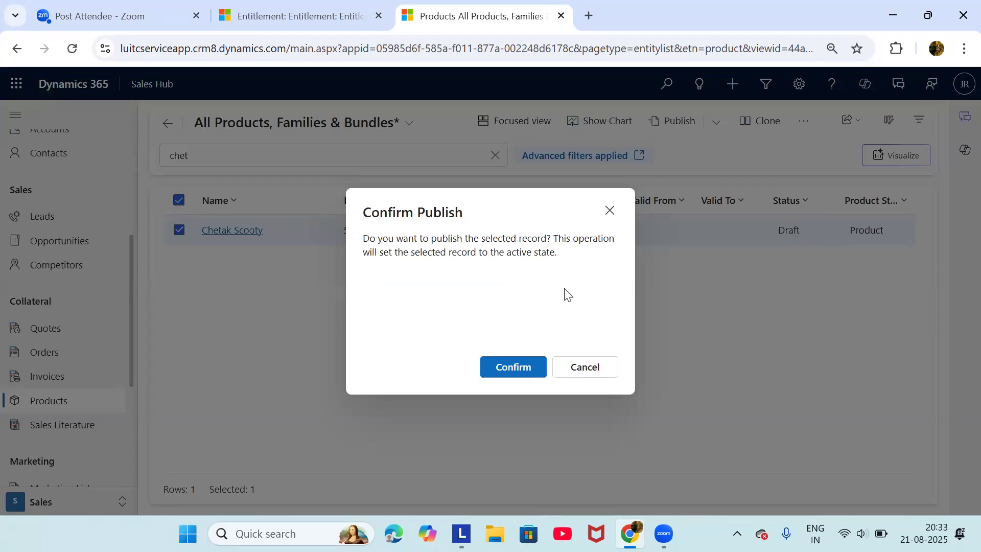
click(530, 368)
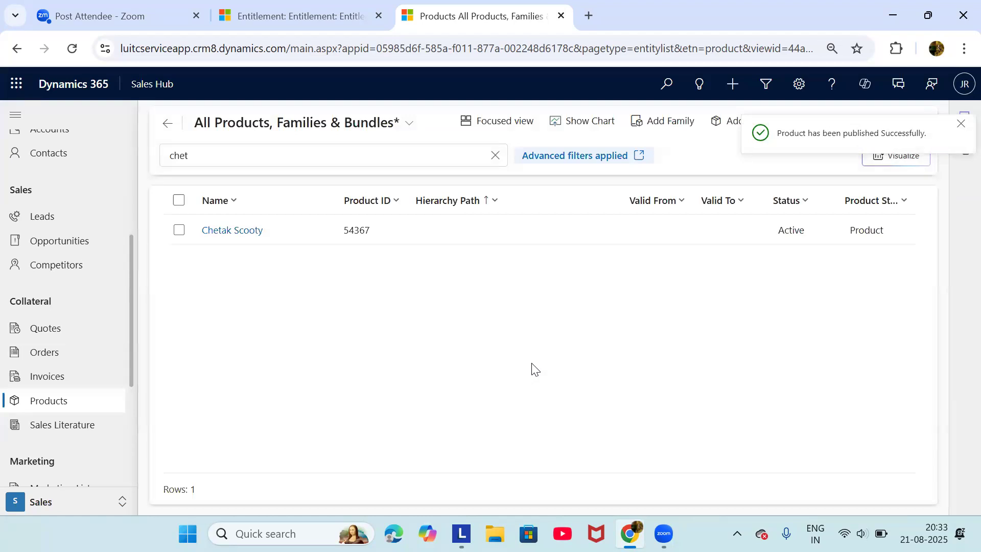
scroll(67, 307, up, 1)
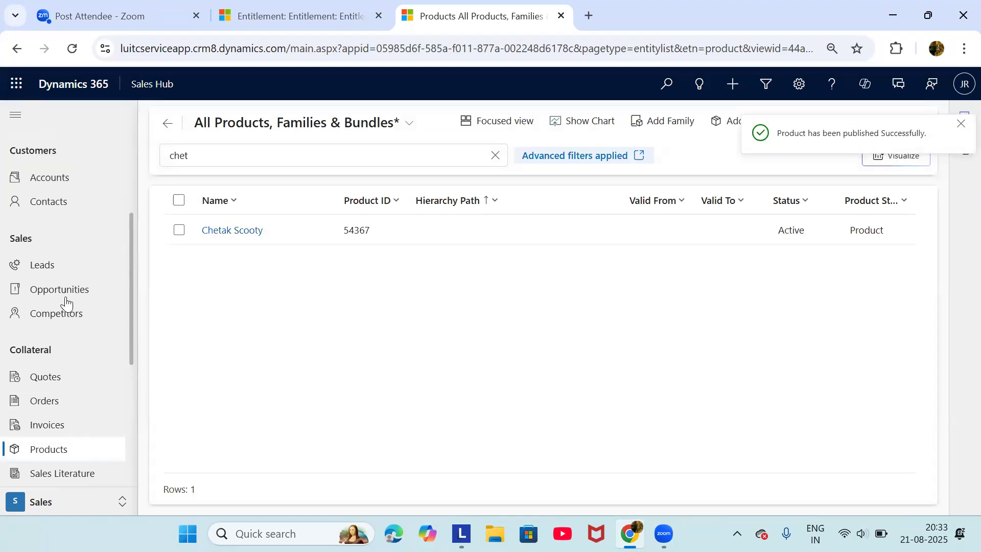
Open the Chetak Scooty opportunity from Opportunities and show its Products tab
click(59, 289)
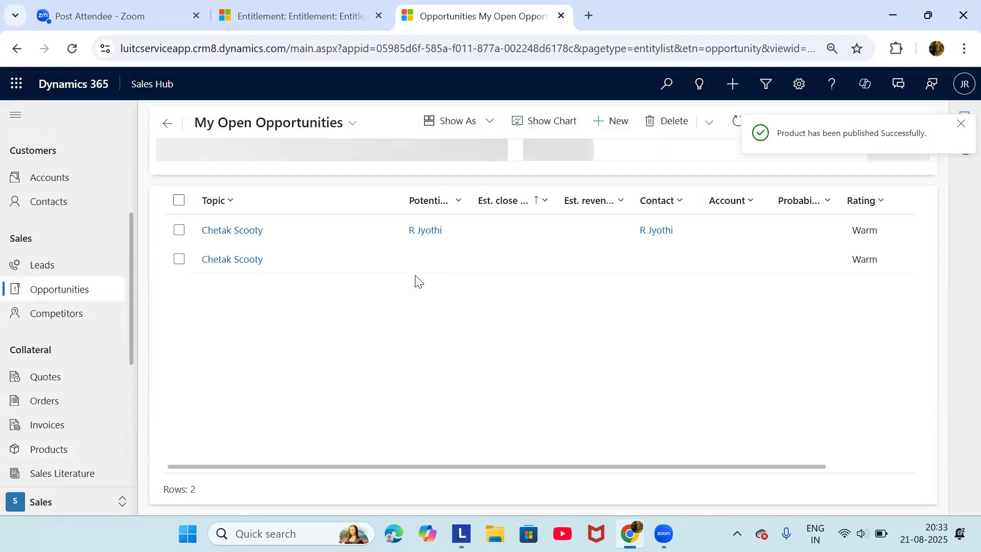
click(252, 234)
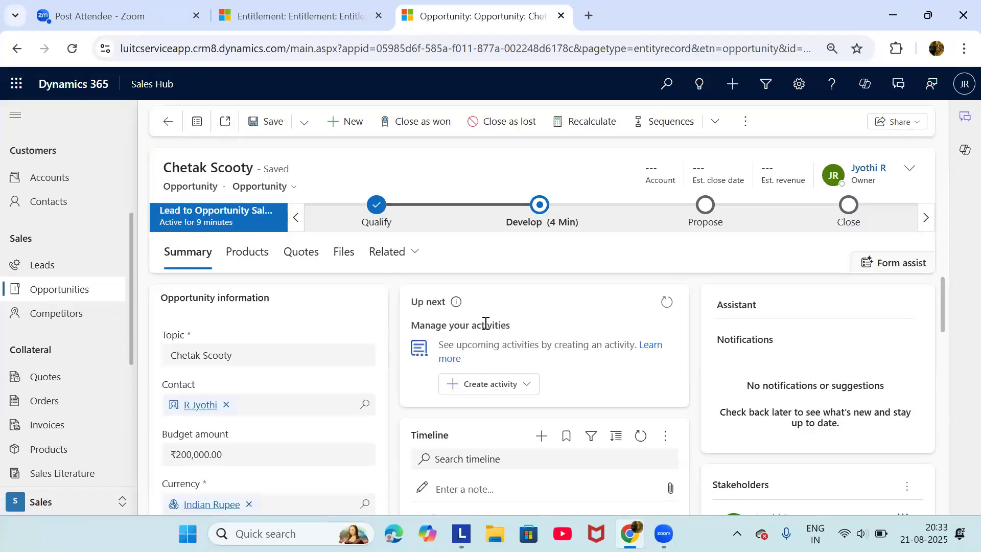
scroll(375, 361, down, 3)
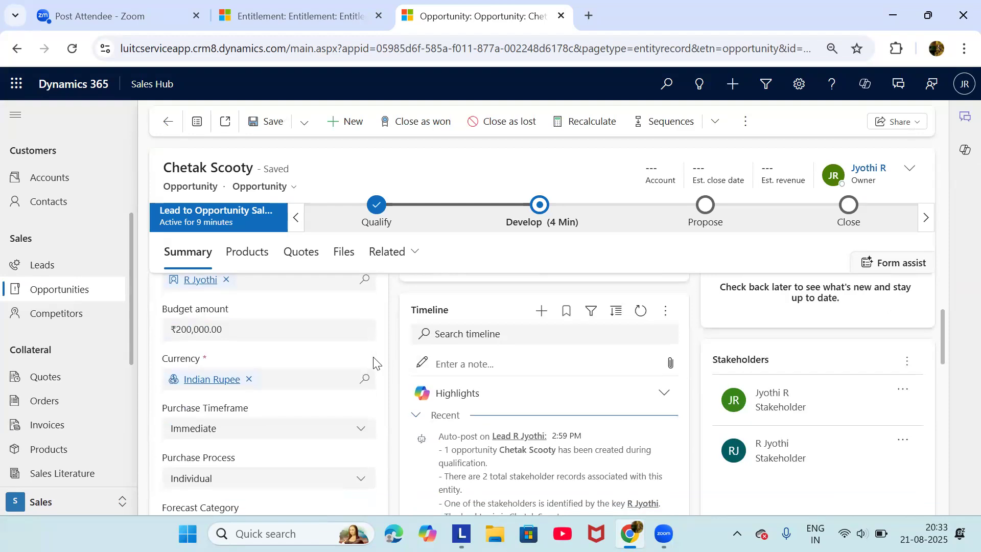
scroll(375, 361, up, 3)
click(239, 253)
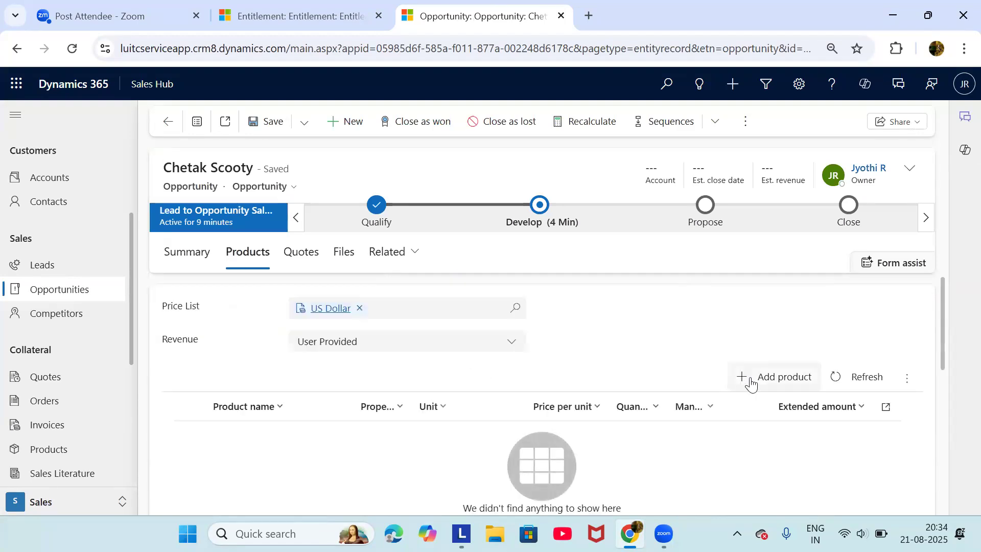
Try adding an existing product, find the lookup empty, and cancel the entry
click(750, 381)
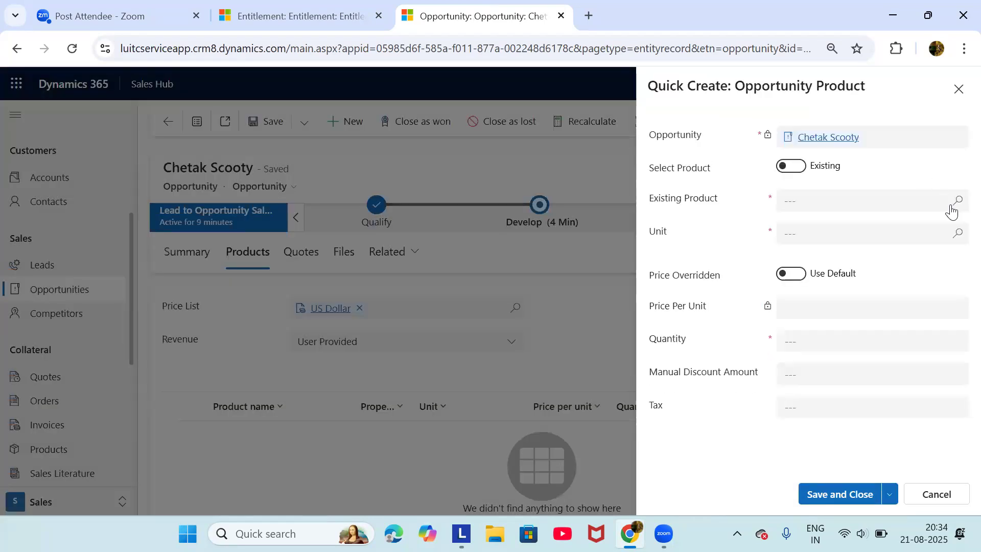
click(951, 209)
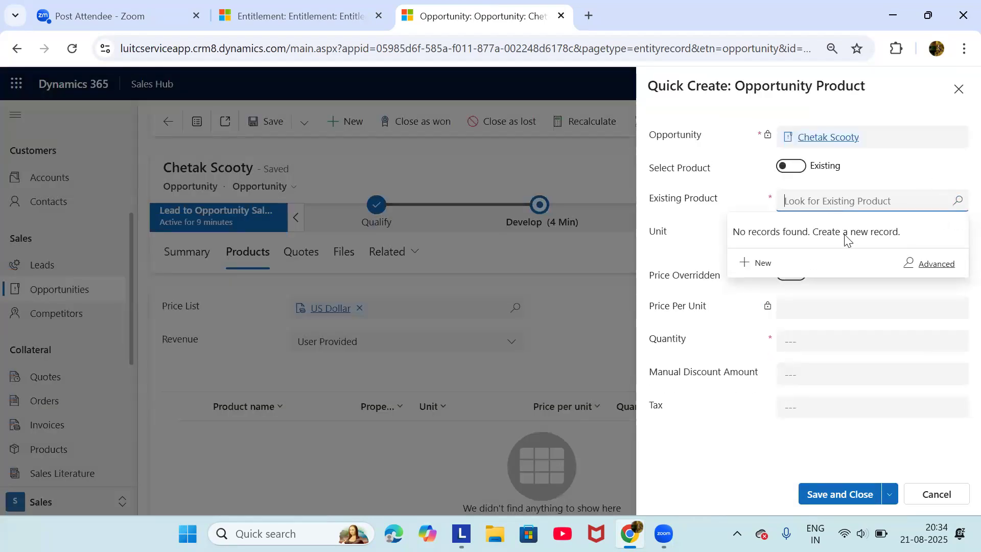
click(961, 209)
click(939, 174)
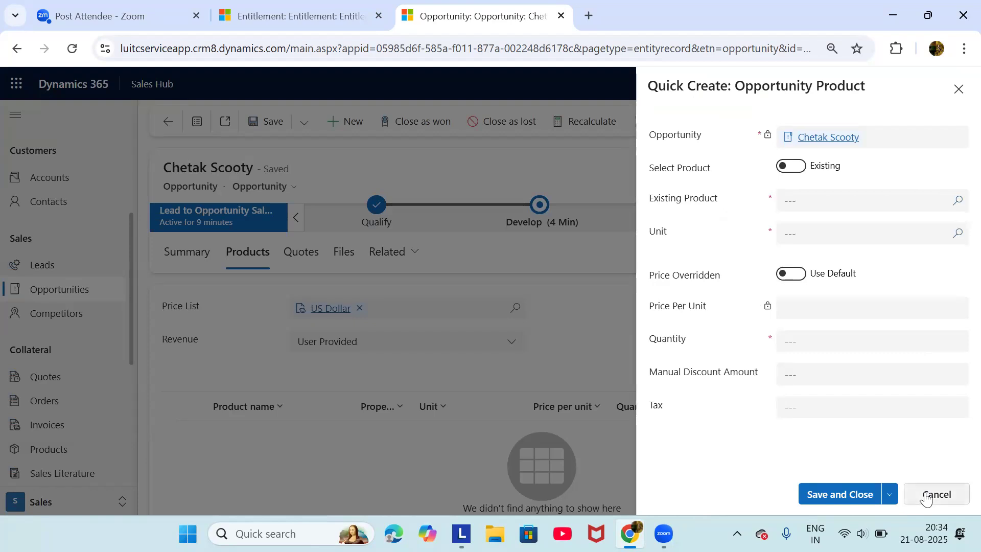
click(915, 495)
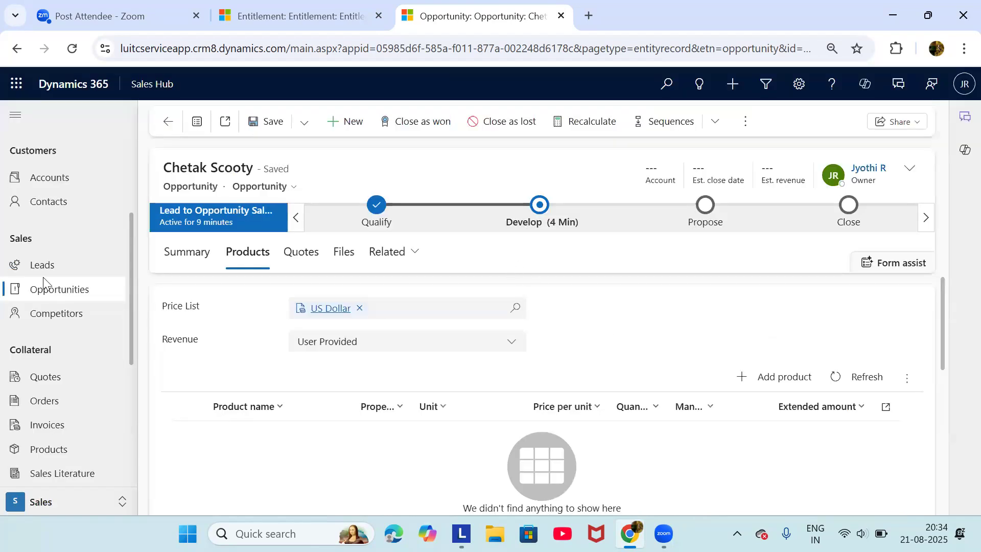
Search Products for 'che' and open the Chetak Scooty product record
click(74, 449)
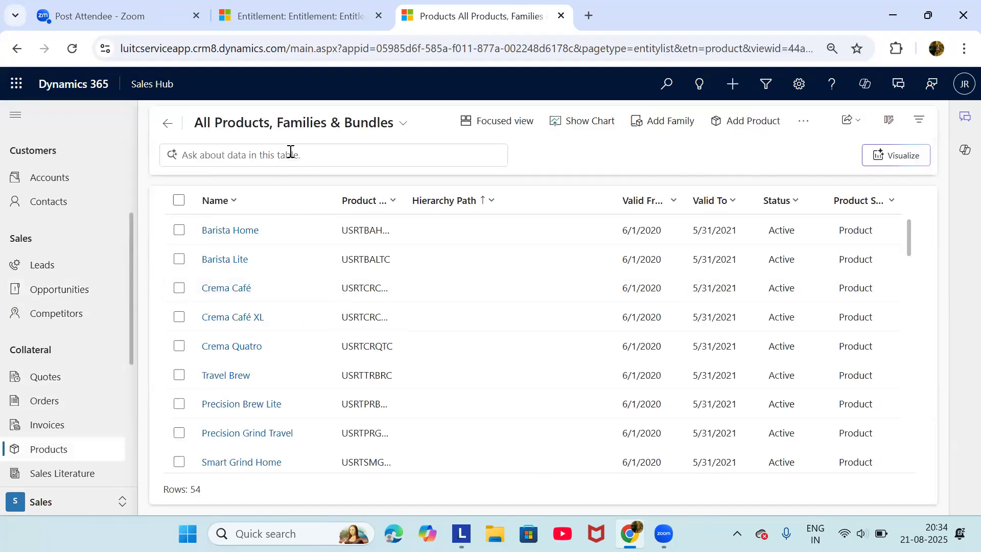
click(291, 152)
text(chet)
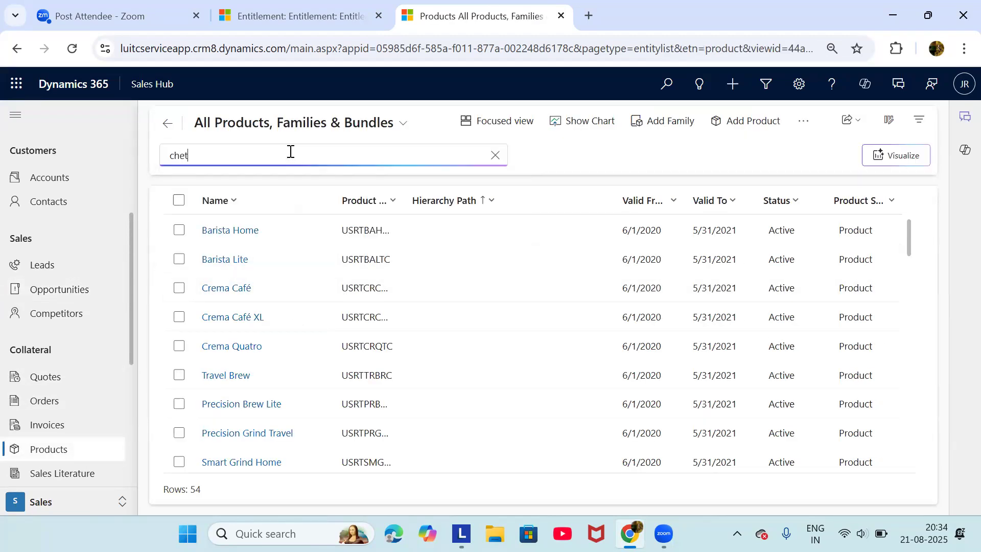
key(Return)
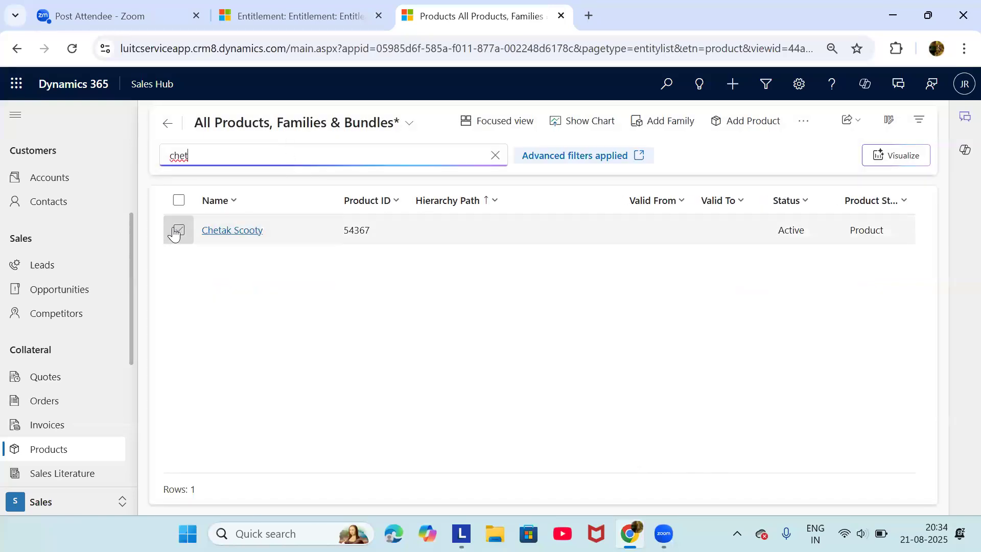
click(178, 231)
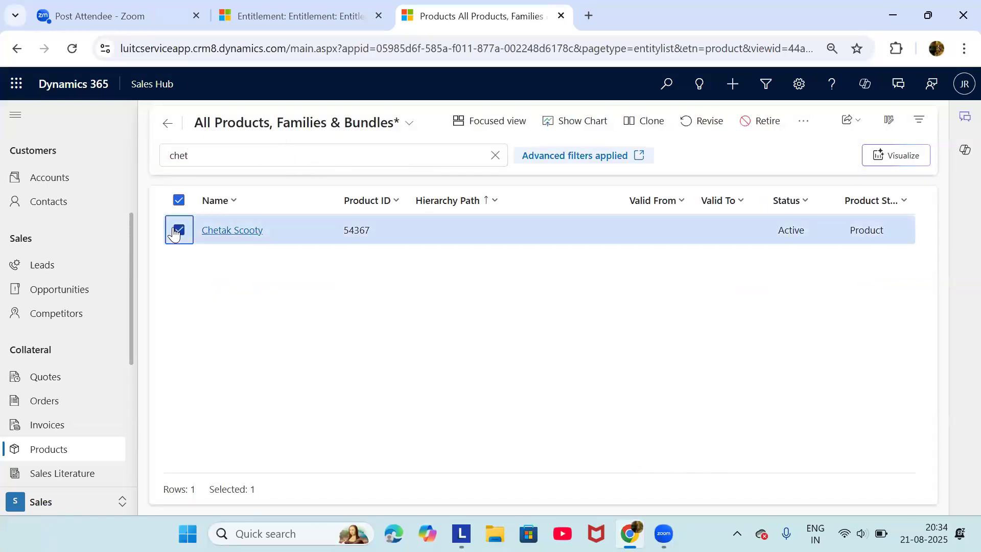
click(236, 231)
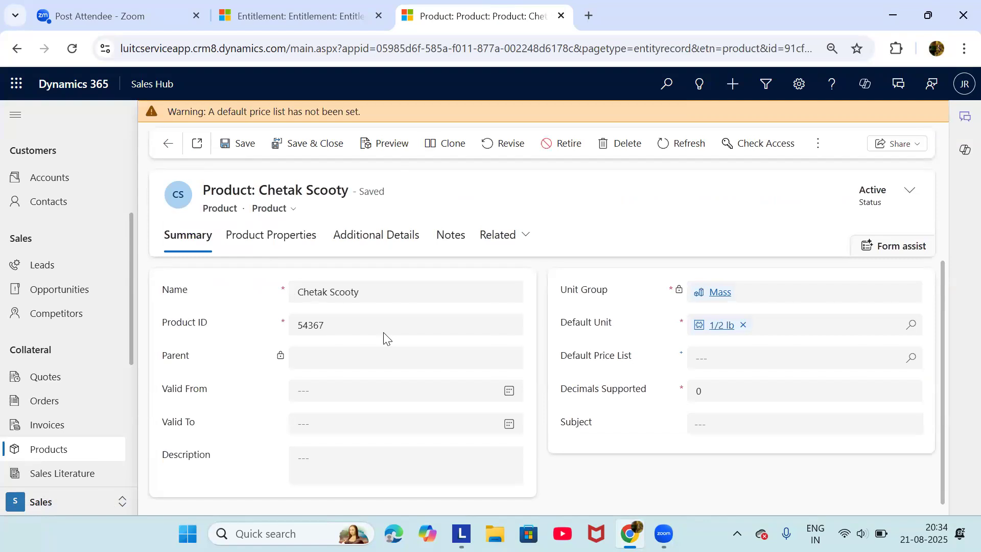
scroll(386, 338, down, 1)
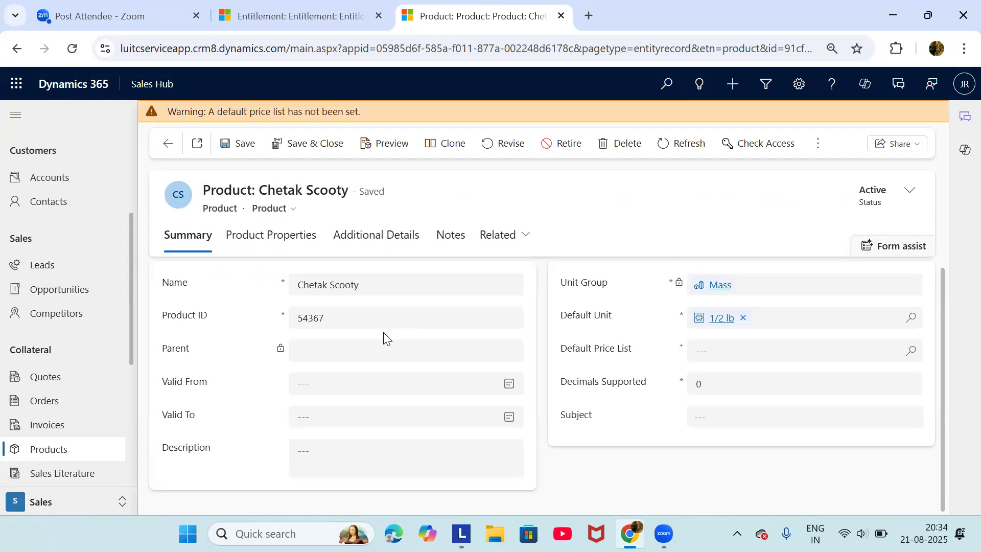
scroll(386, 338, up, 1)
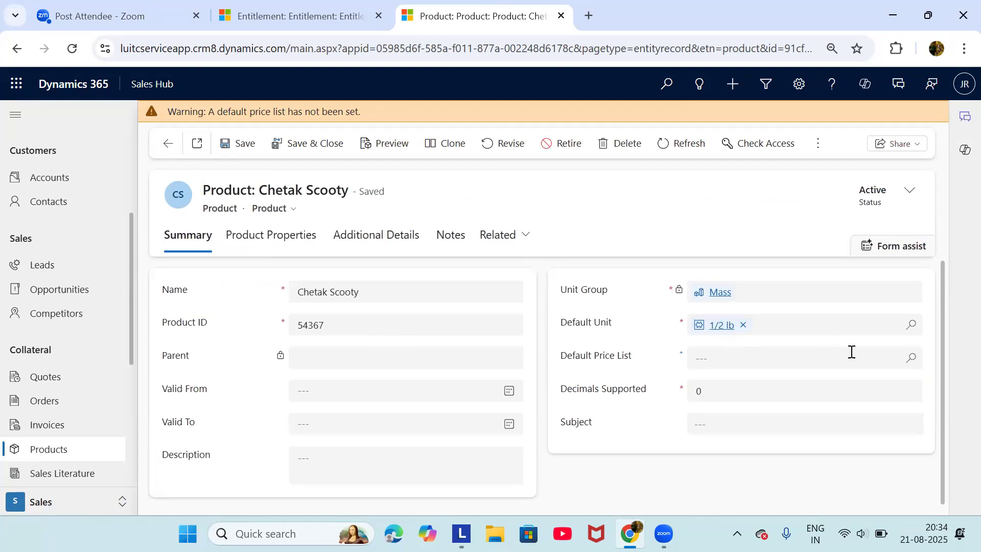
Give Chetak Scooty US Dollar as its default price list and save the product
click(912, 358)
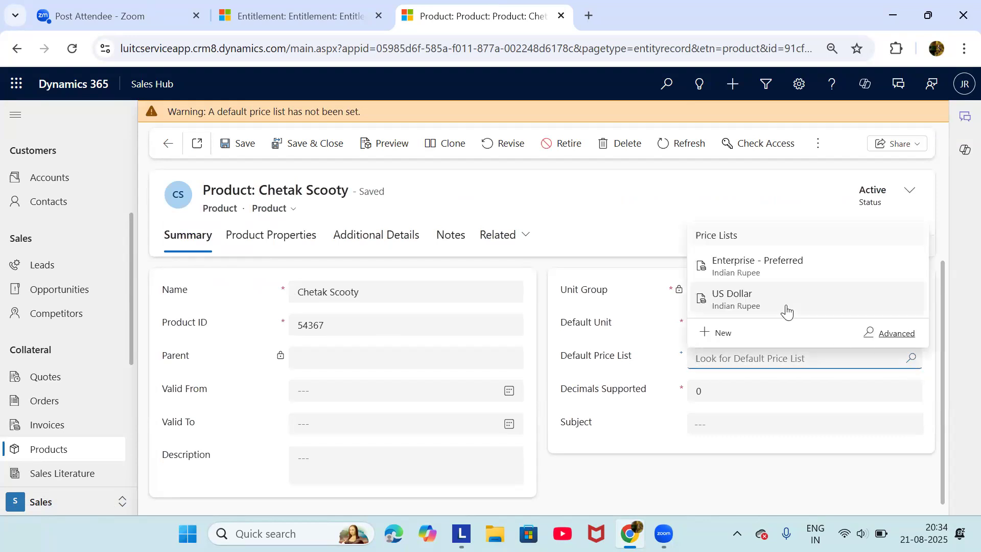
click(783, 309)
click(514, 126)
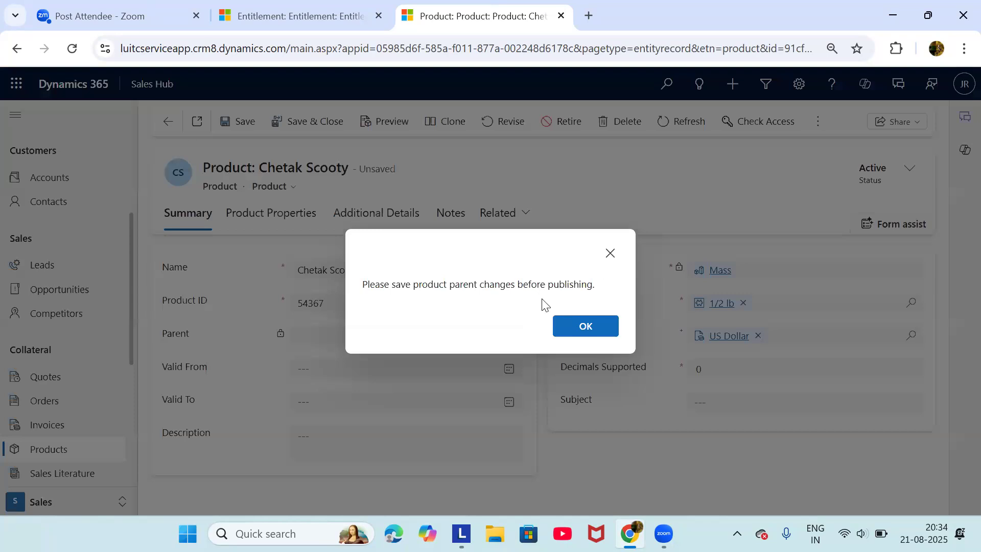
click(572, 327)
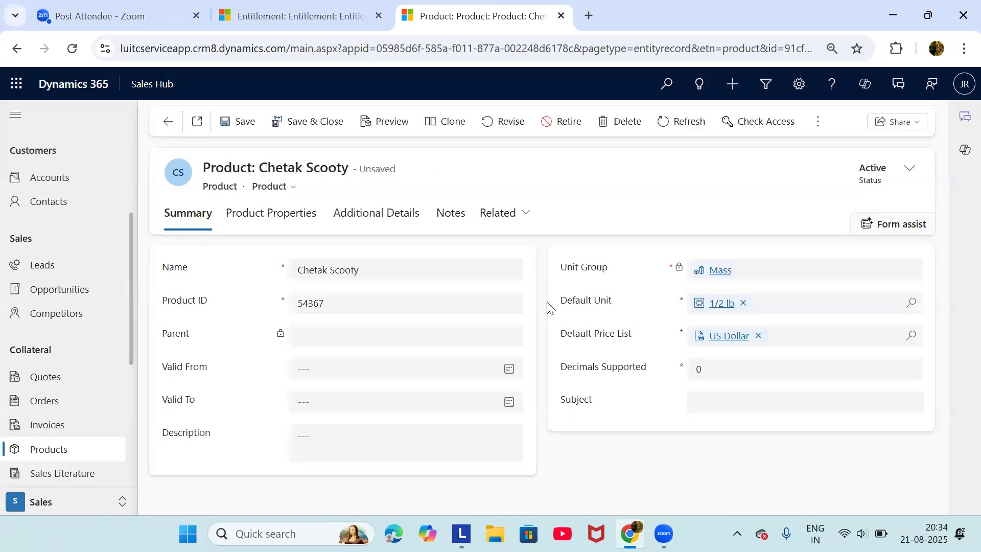
click(234, 122)
Return to Products and filter with 'ch' to show Chetak Scooty as Active
click(162, 123)
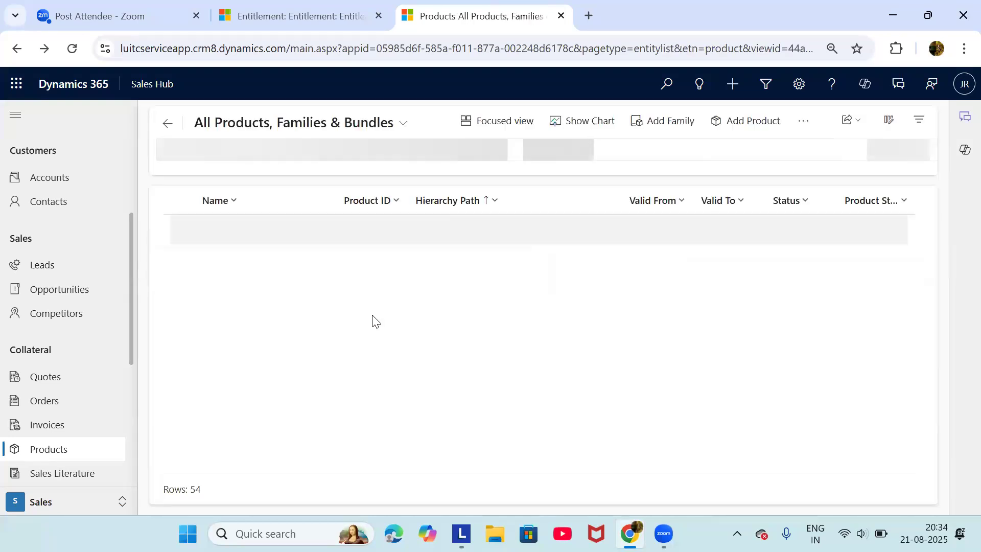
click(264, 156)
text(chetak)
key(Return)
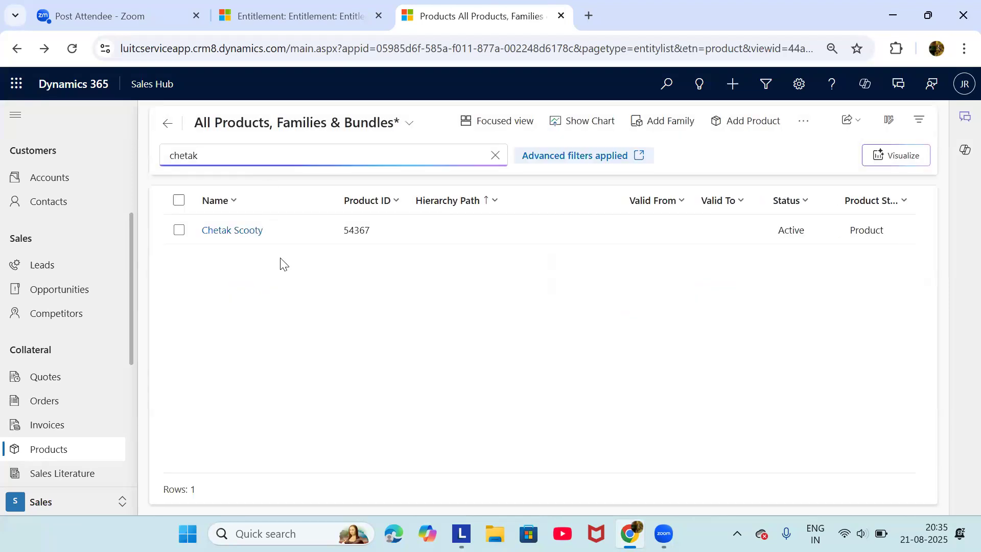
click(44, 287)
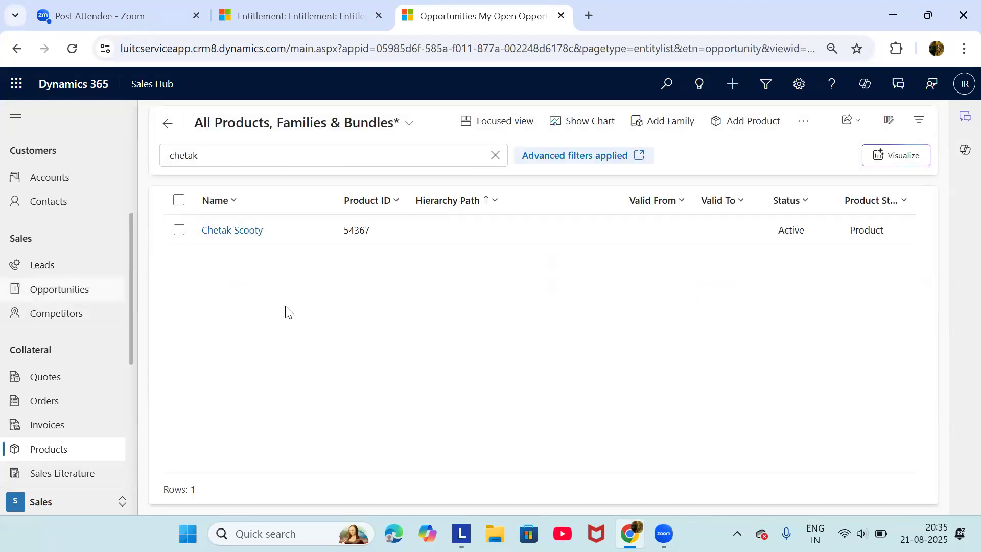
Open the Chetak Scooty opportunity's products, attempt adding a product, then discard the attempt
click(233, 233)
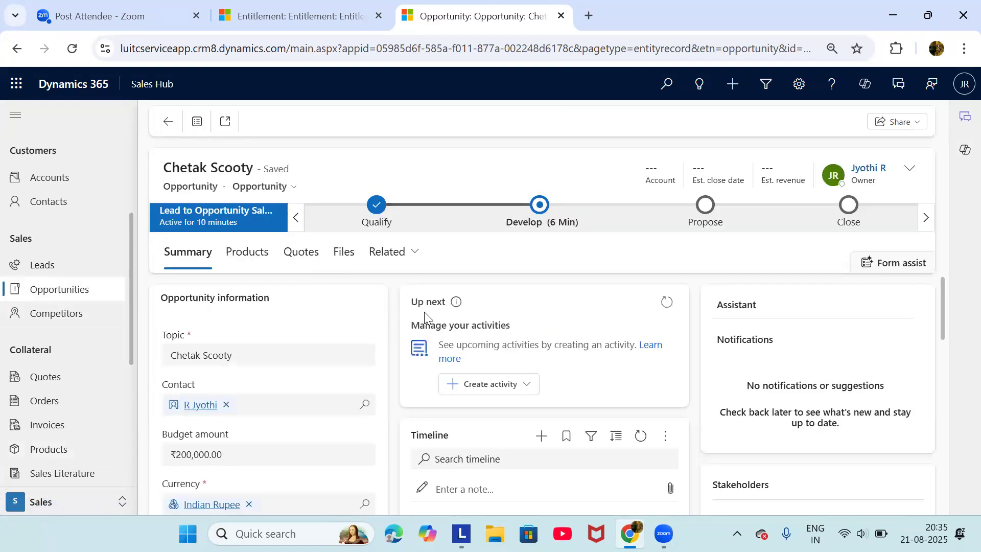
click(259, 254)
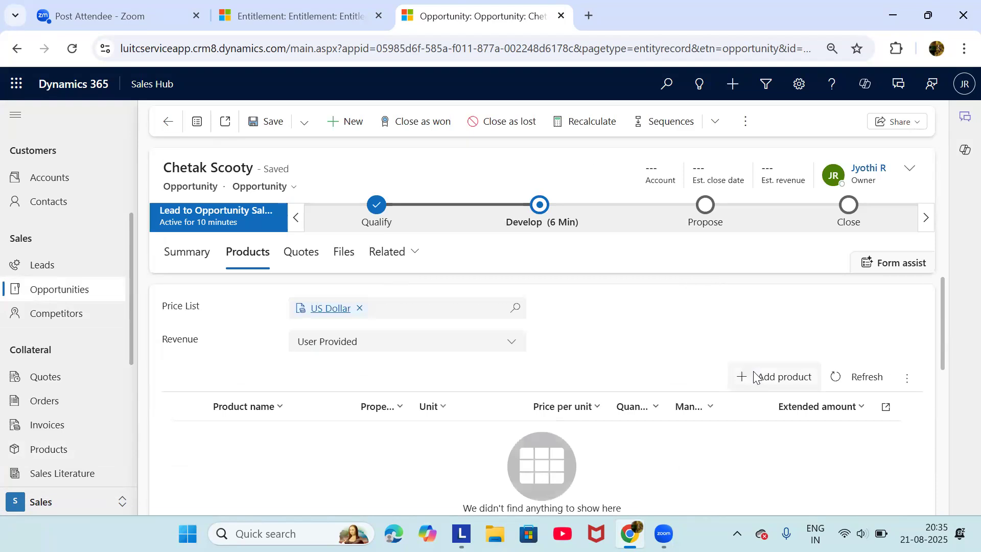
click(751, 377)
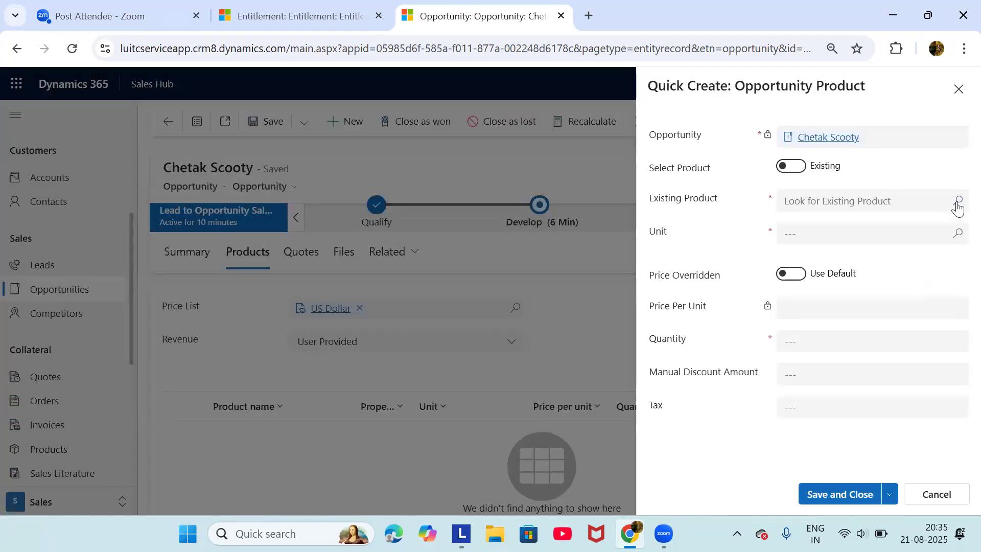
click(957, 203)
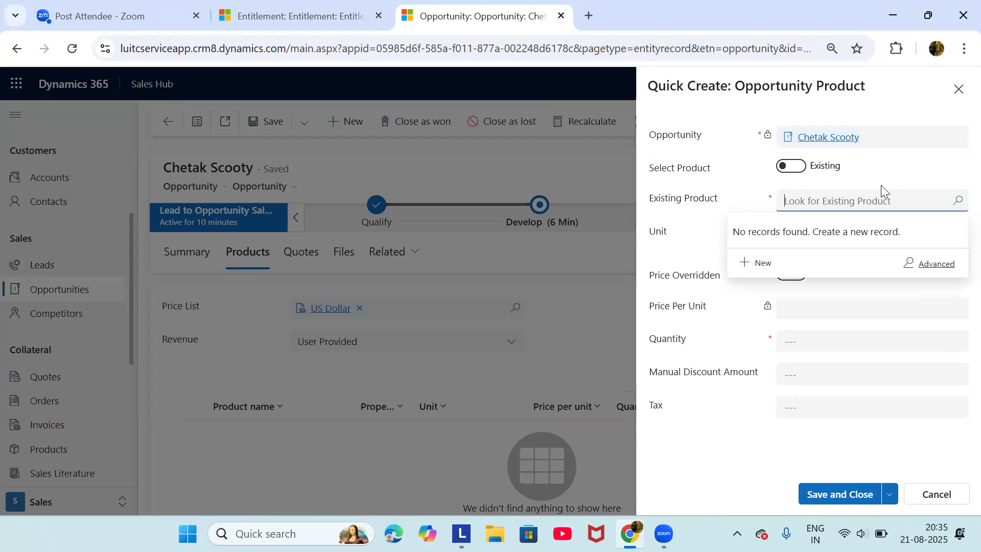
click(790, 166)
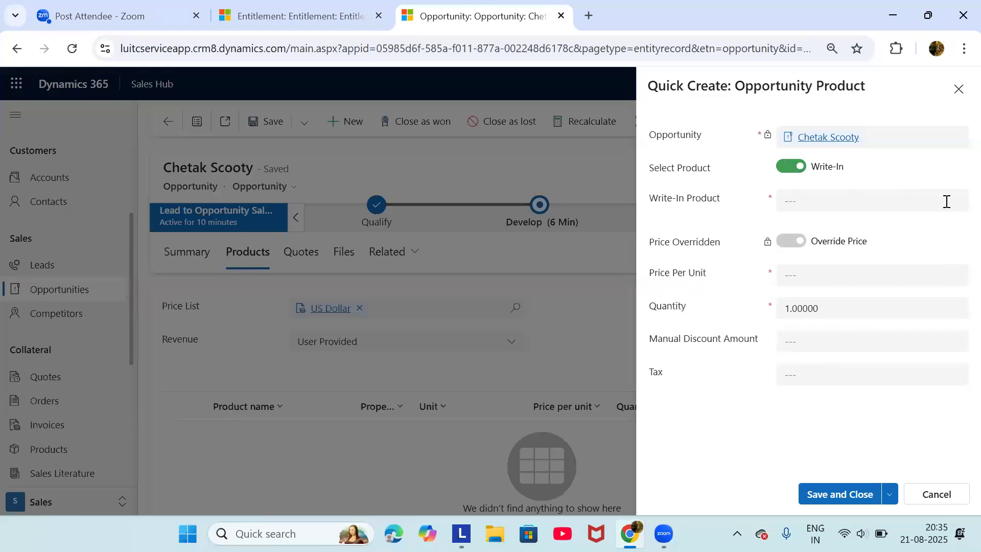
click(790, 172)
click(956, 203)
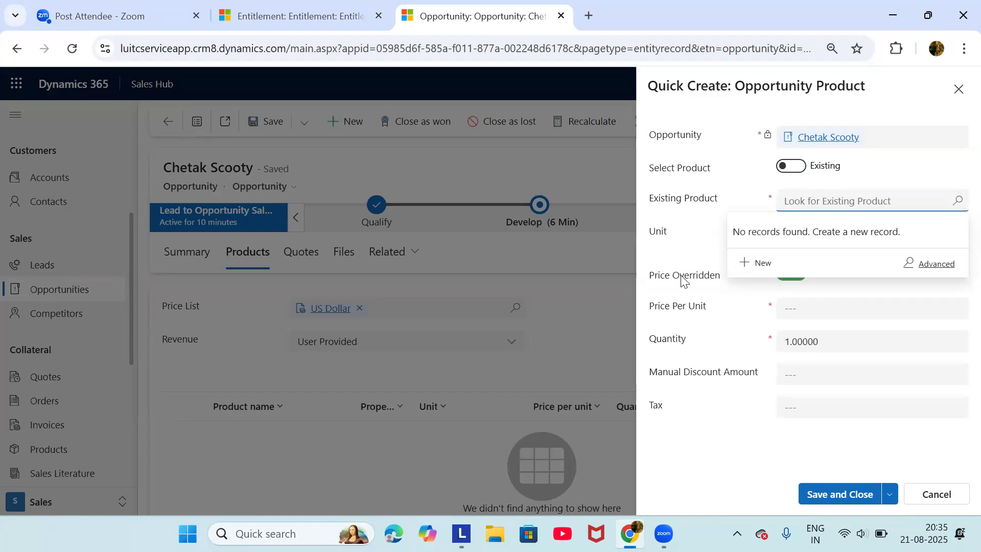
click(735, 343)
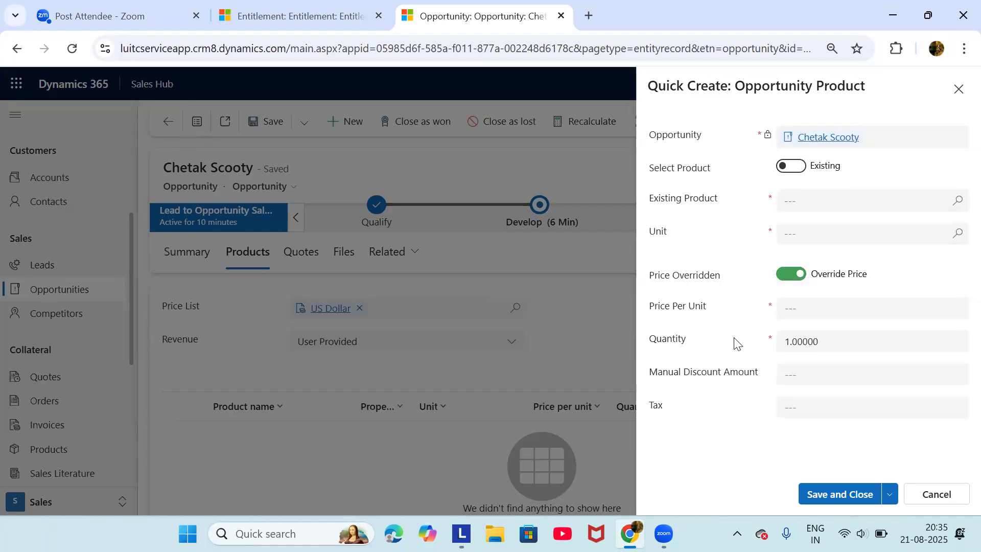
click(958, 239)
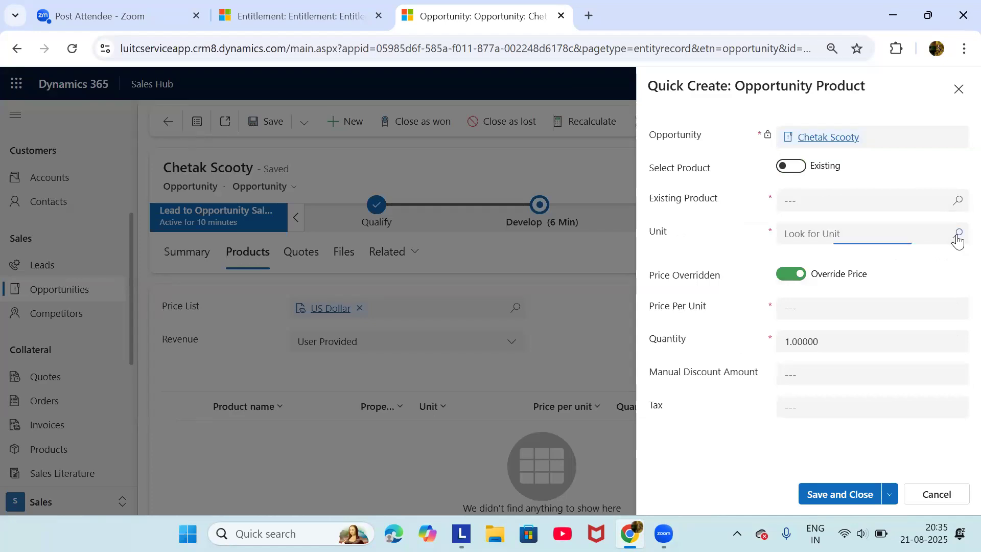
click(714, 234)
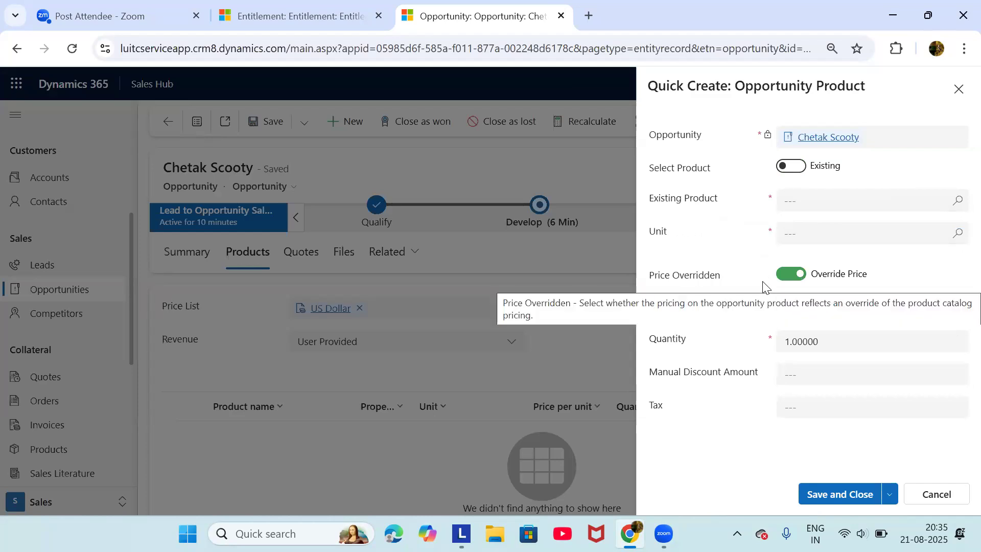
click(938, 494)
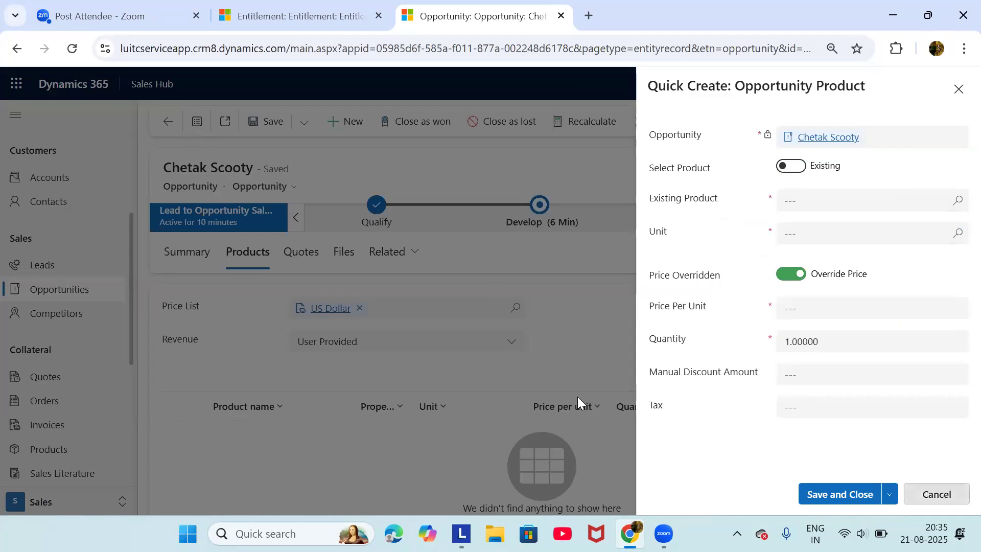
click(557, 338)
Pick Chetak Scooty as the existing product, get the price-list error, and duplicate the browser tab
scroll(647, 440, down, 5)
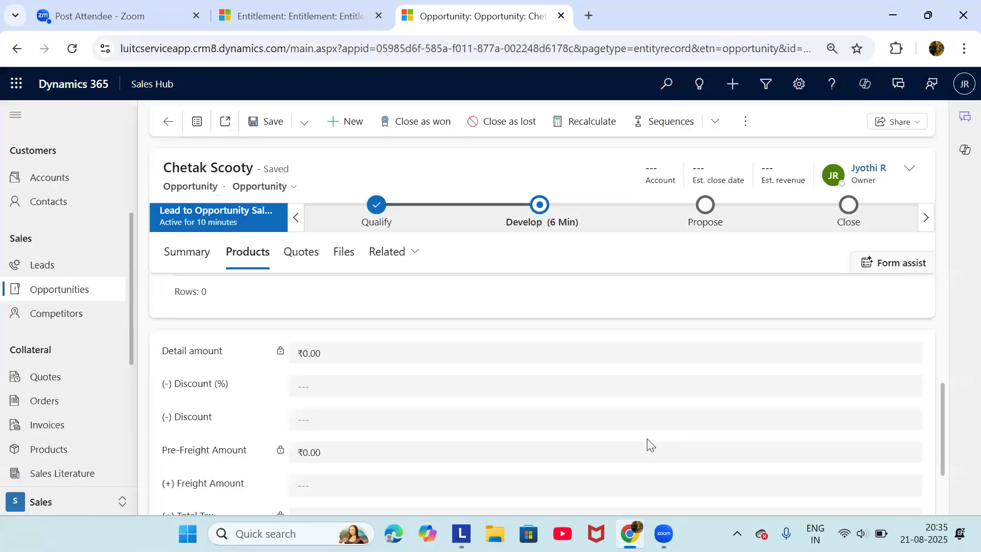
scroll(648, 438, up, 5)
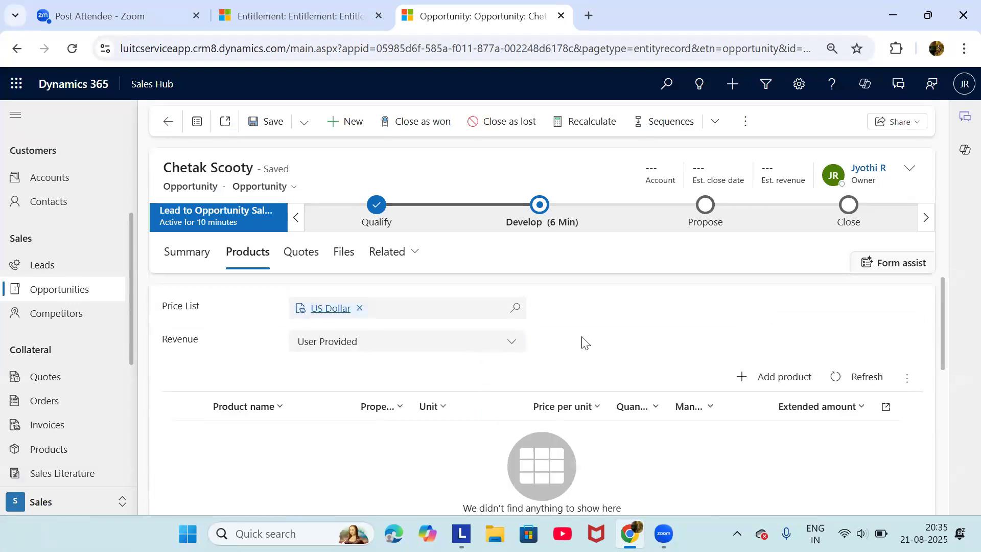
click(771, 379)
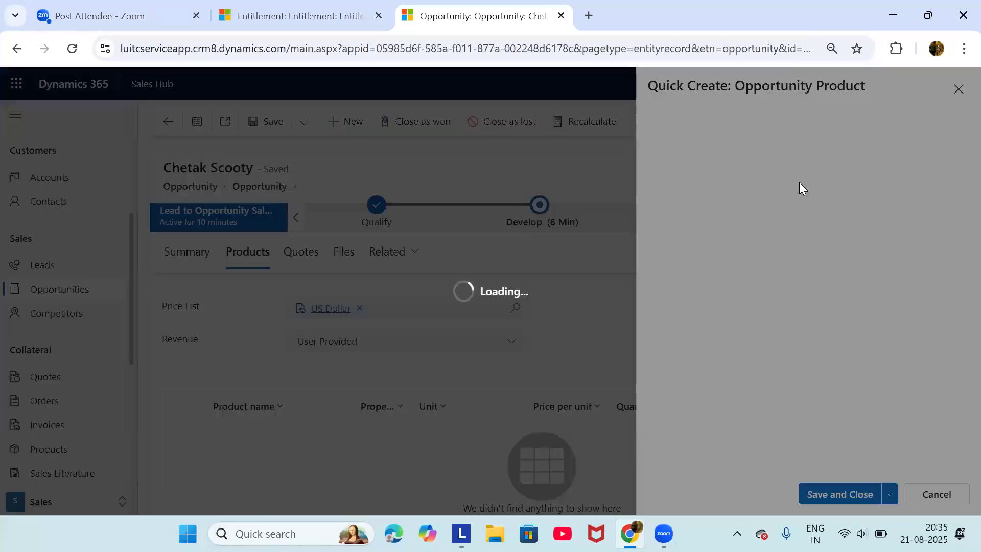
click(926, 200)
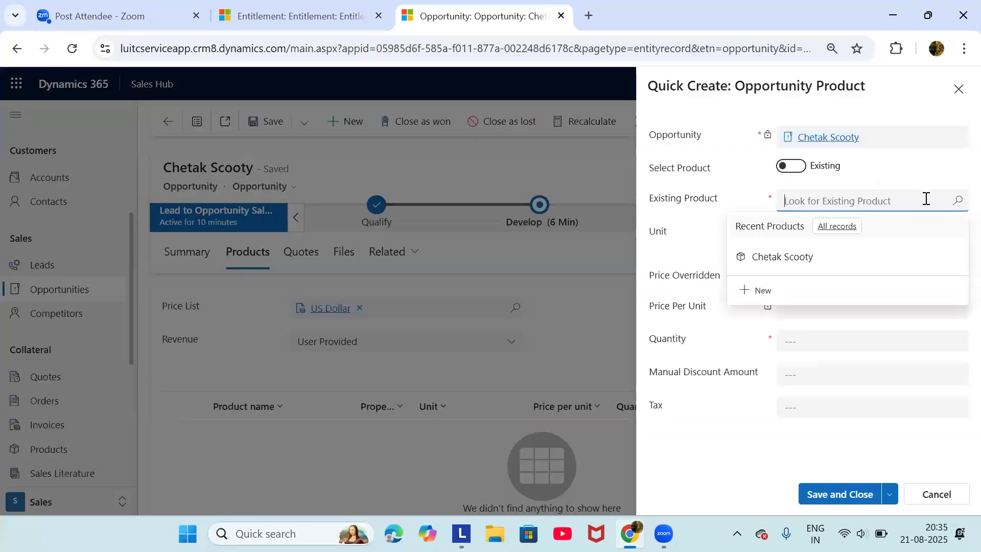
click(957, 201)
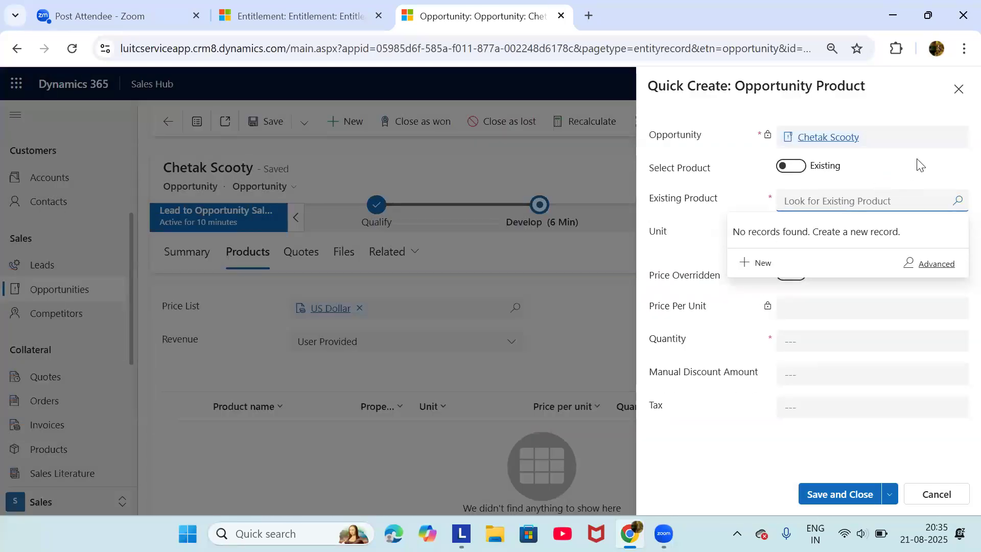
click(814, 203)
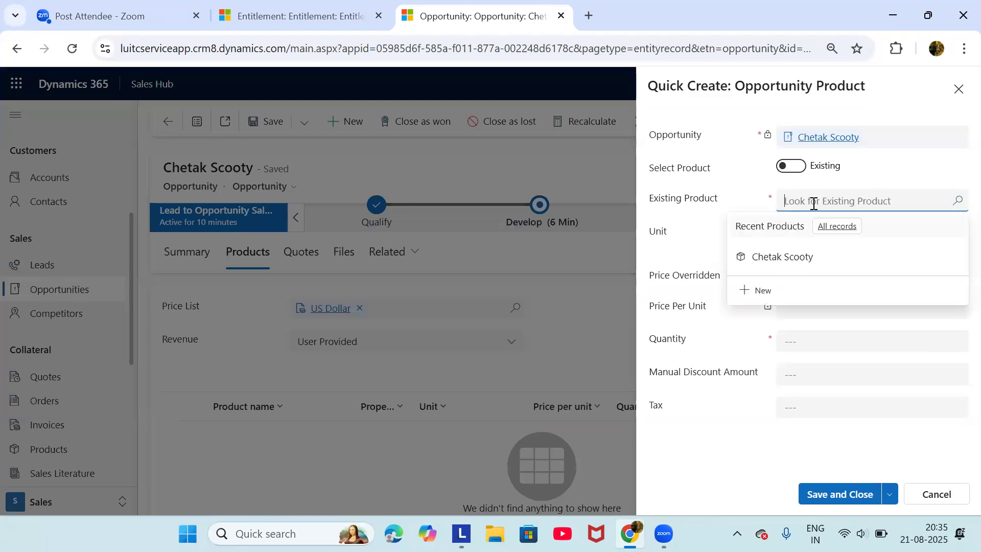
click(827, 262)
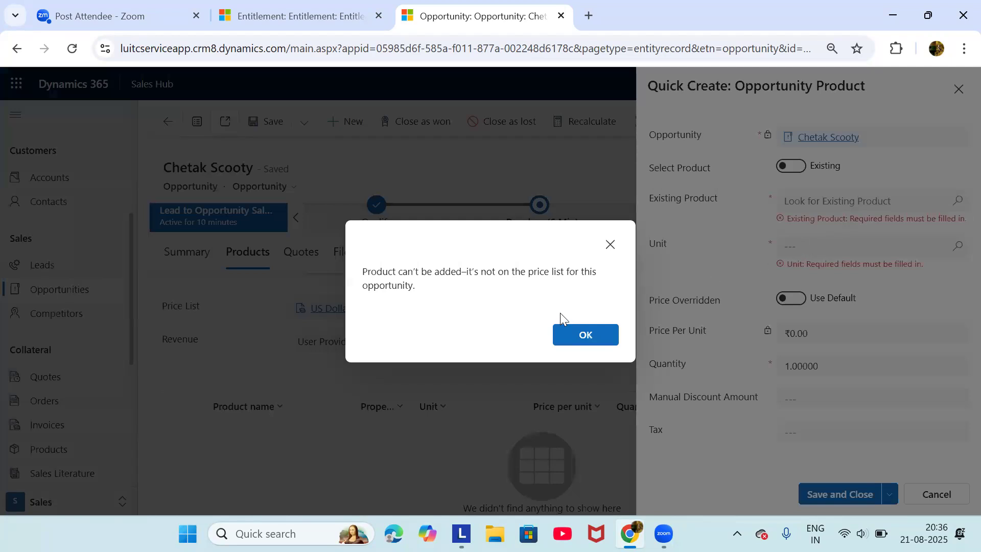
click(587, 335)
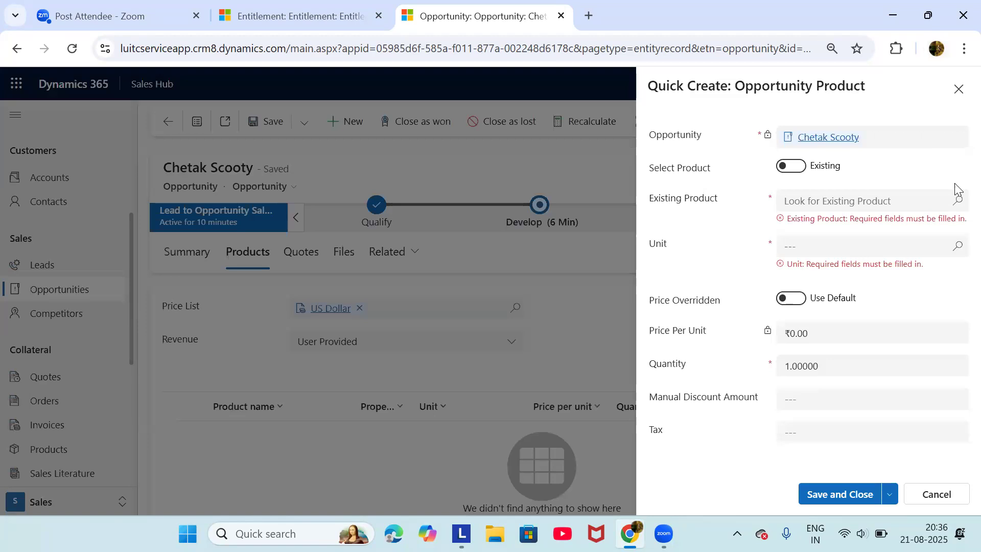
click(859, 201)
click(794, 256)
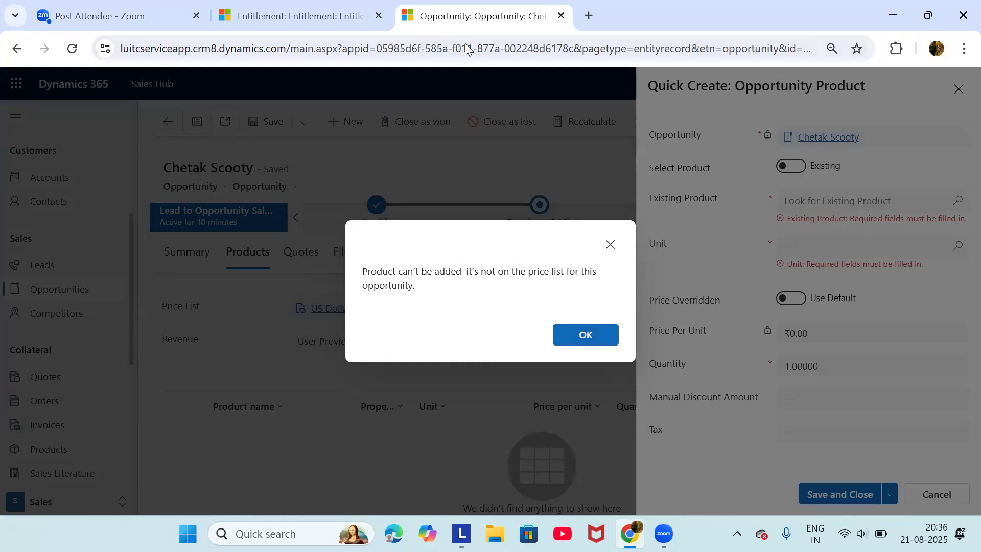
right_click(443, 25)
click(523, 162)
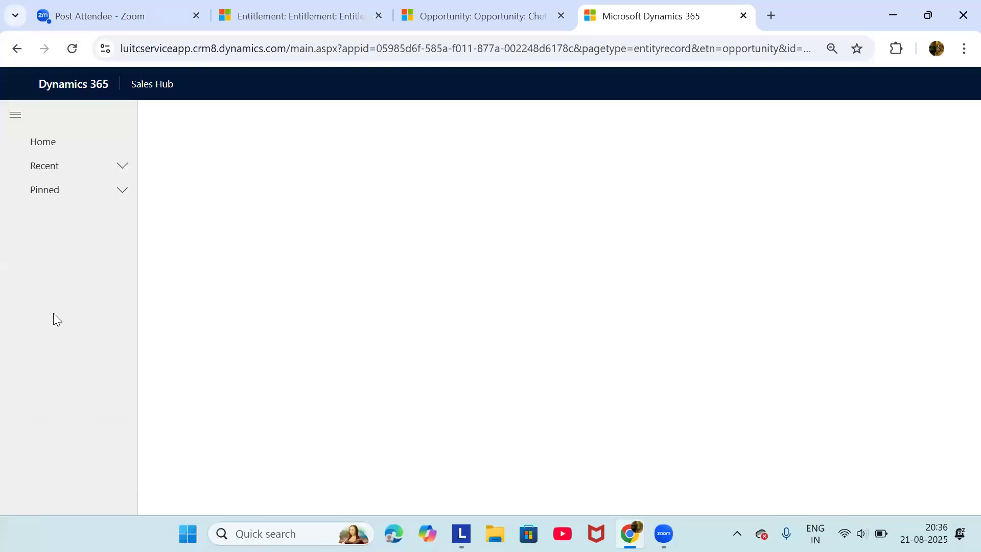
In the new tab, search Products for 'chet' and open the Chetak Scooty record
scroll(90, 367, down, 4)
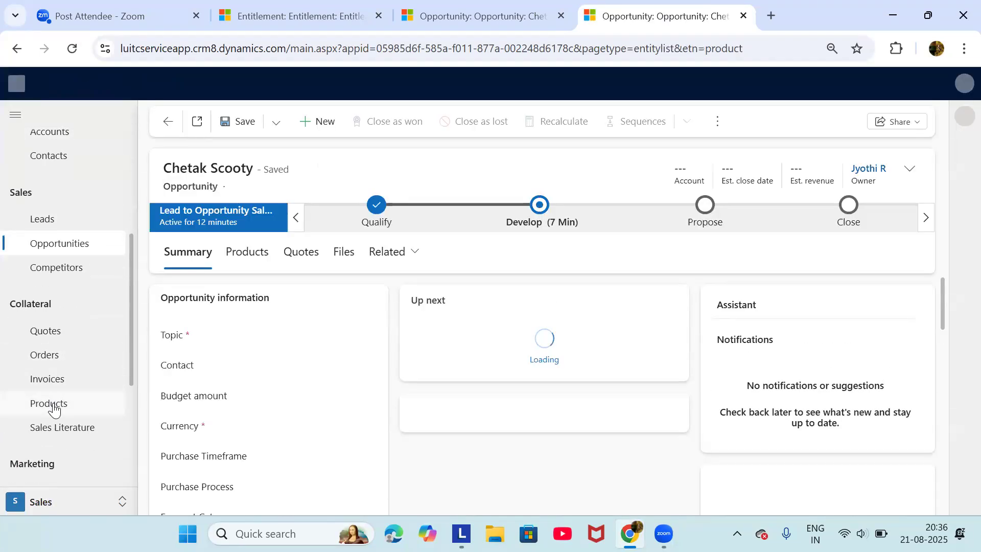
click(52, 404)
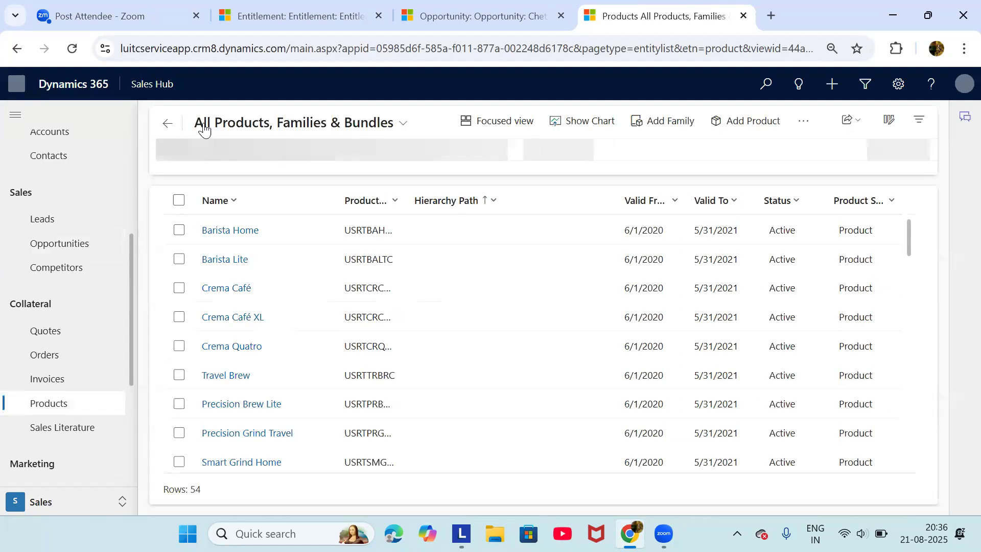
click(180, 238)
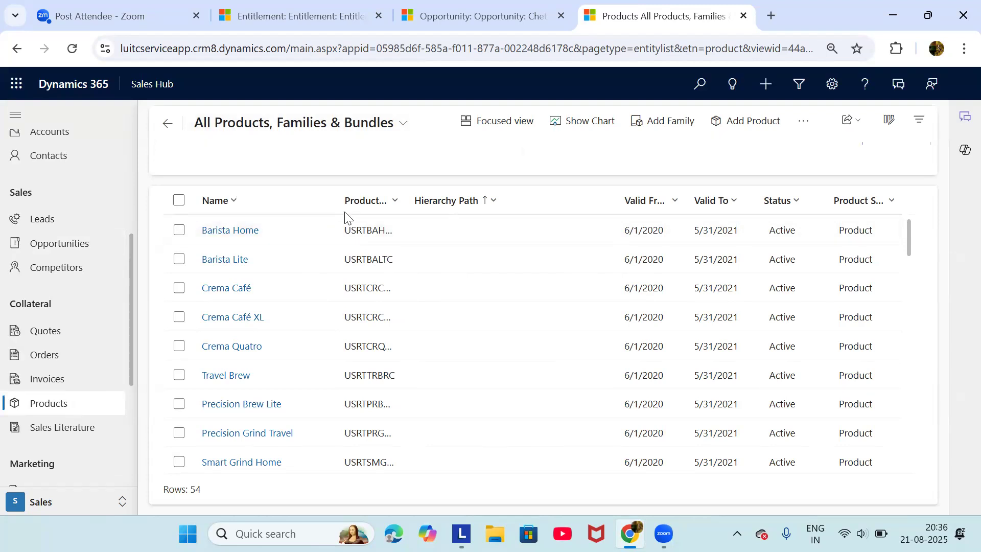
click(300, 155)
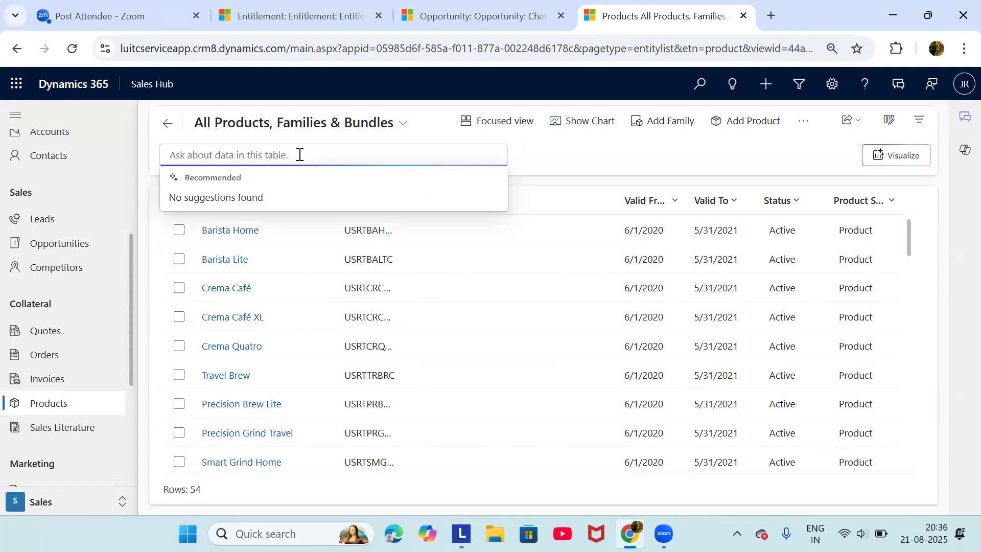
text(chet)
key(Return)
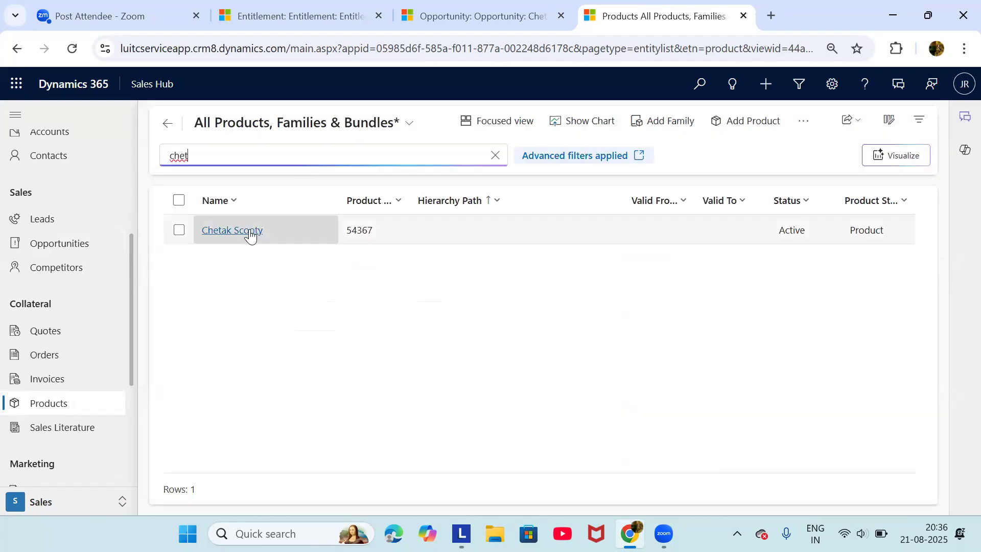
click(249, 231)
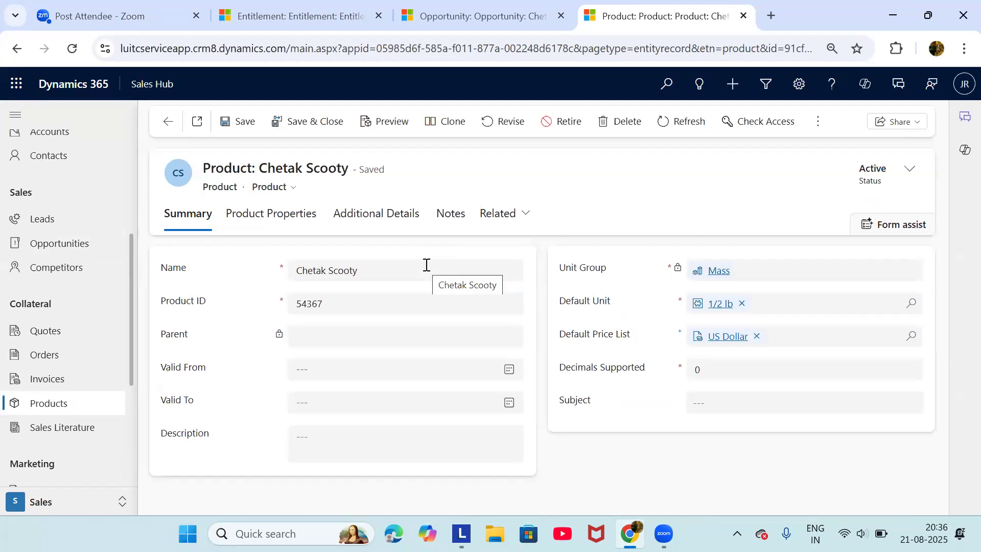
Open its US Dollar price list and start a new price list item
click(726, 336)
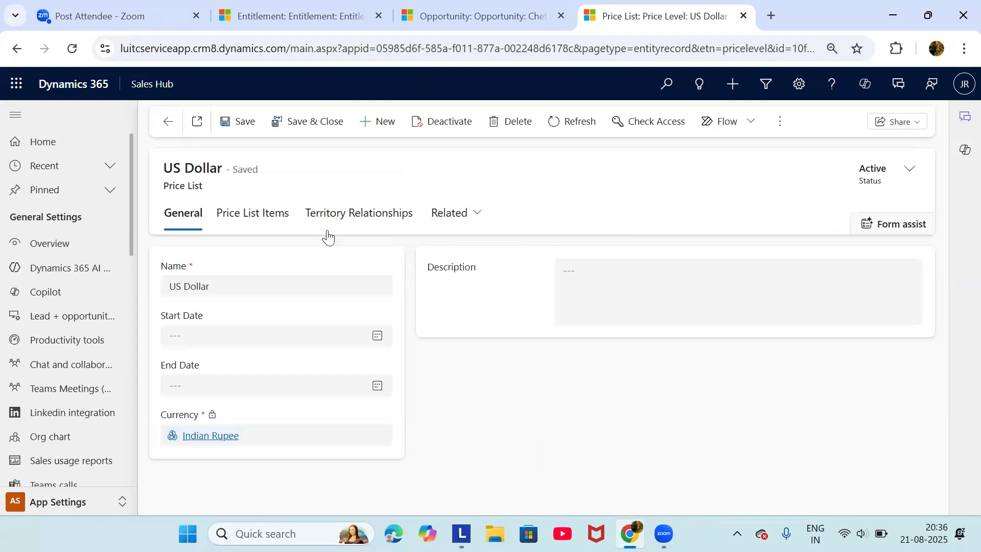
click(270, 216)
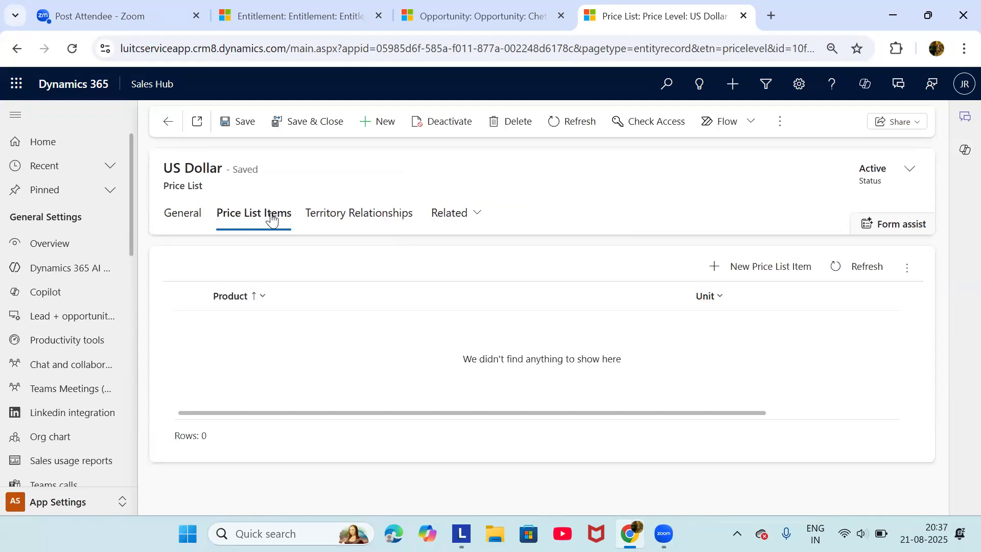
click(723, 264)
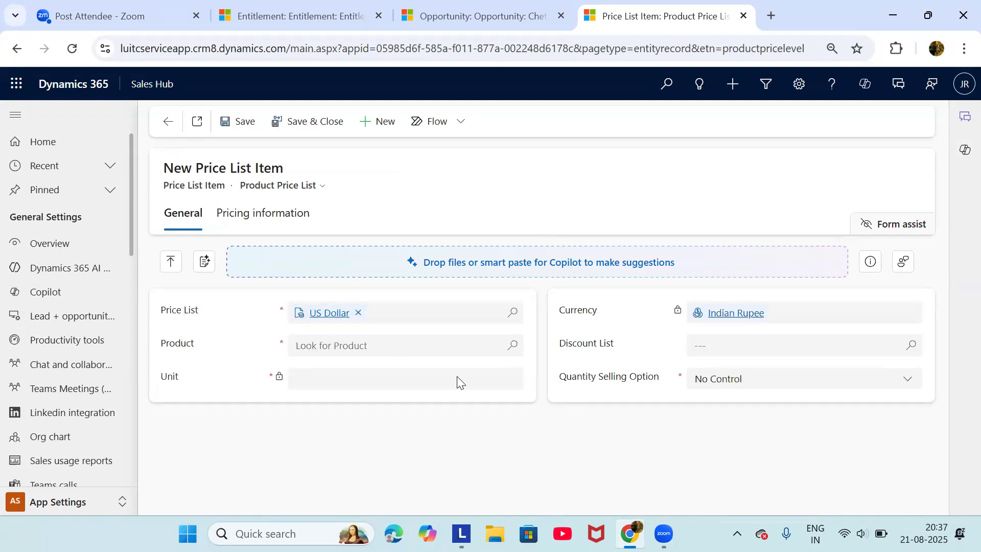
Fill the new US Dollar price list item with product Chetak Scooty and amount ₹20,000.00
click(512, 345)
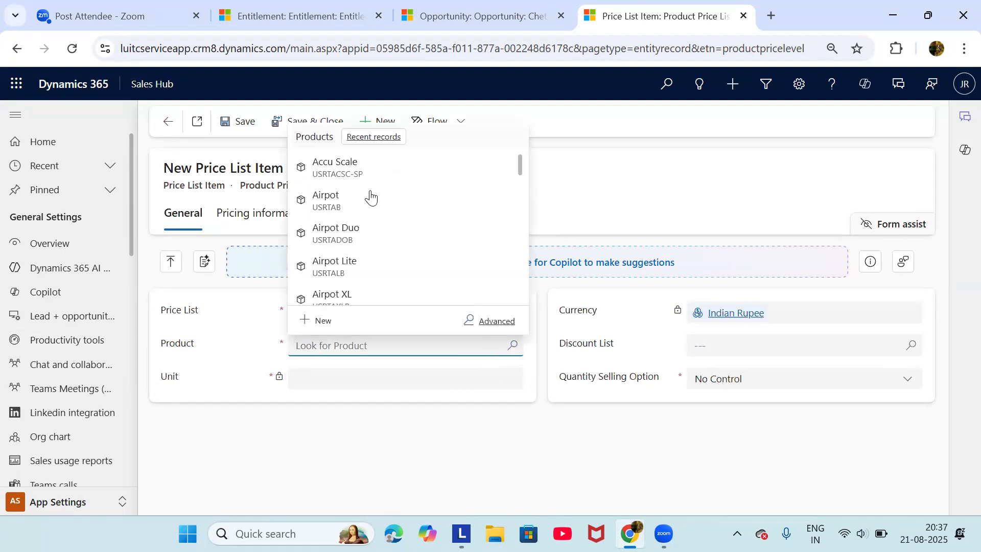
text(chet)
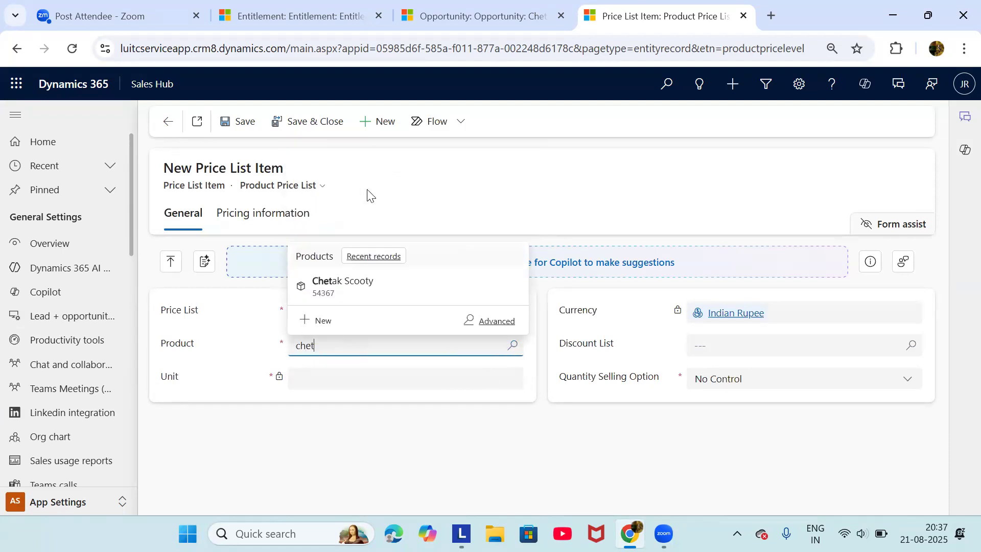
click(394, 289)
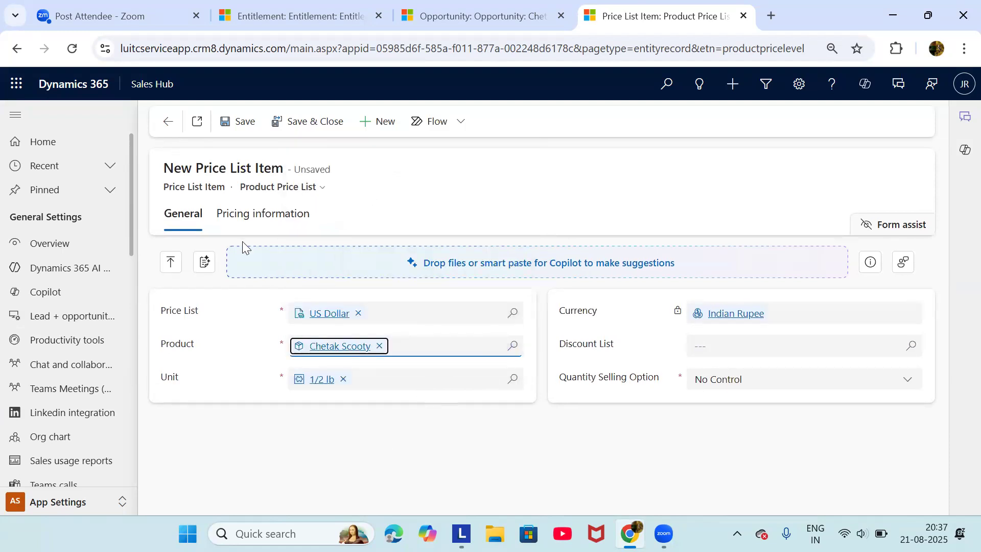
click(244, 121)
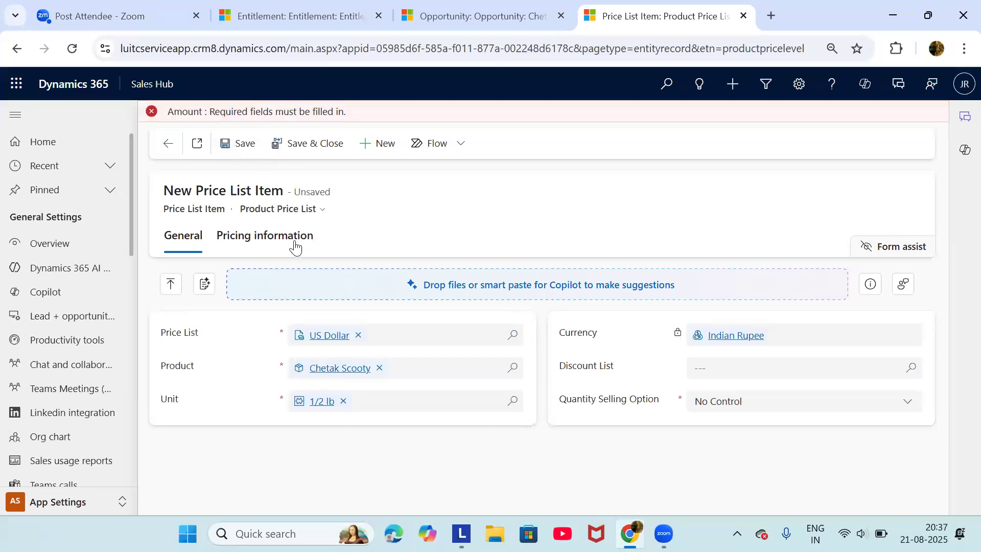
click(294, 246)
click(423, 397)
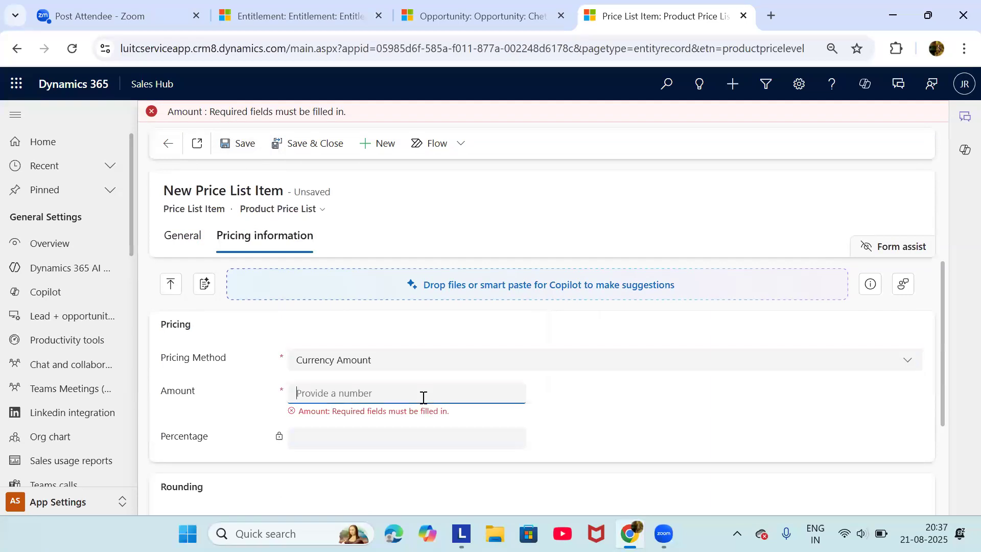
text(20000)
scroll(423, 397, down, 3)
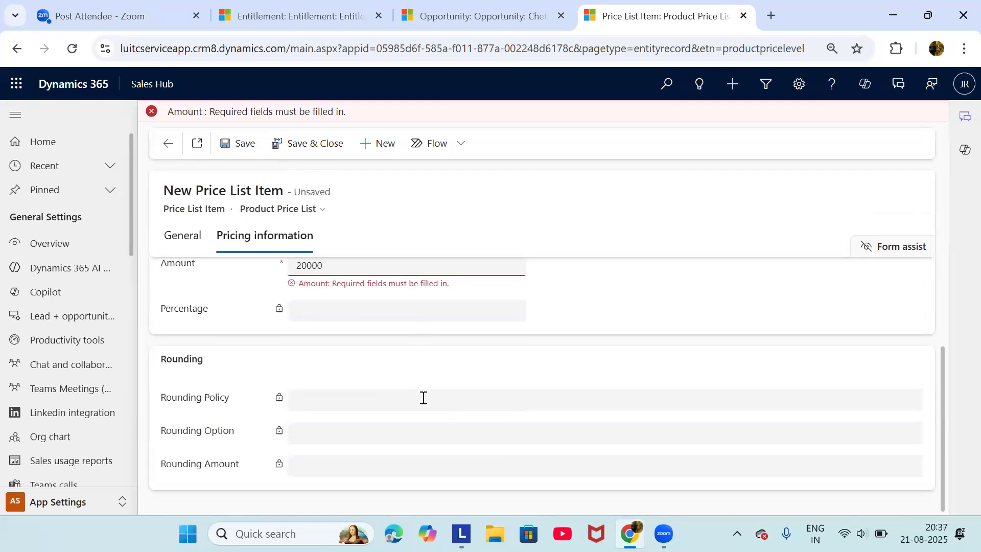
click(239, 144)
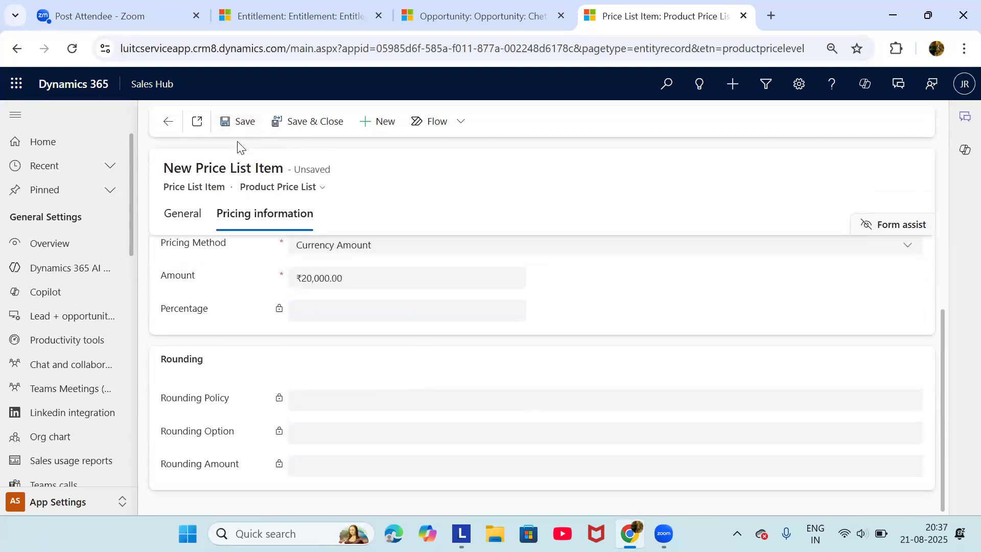
scroll(337, 381, up, 2)
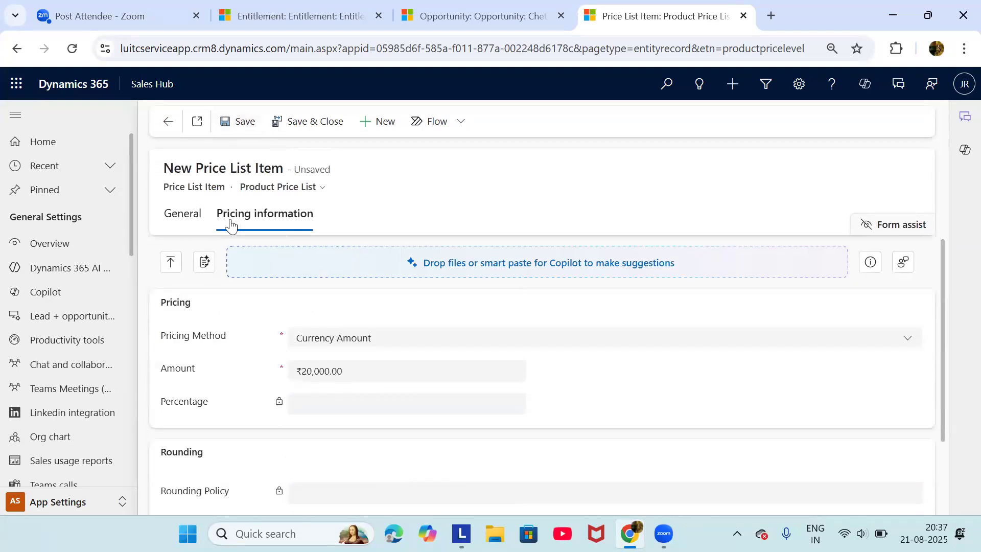
Return to the Chetak Scooty opportunity and discard the unfinished opportunity product
click(460, 26)
click(596, 346)
click(935, 493)
click(572, 337)
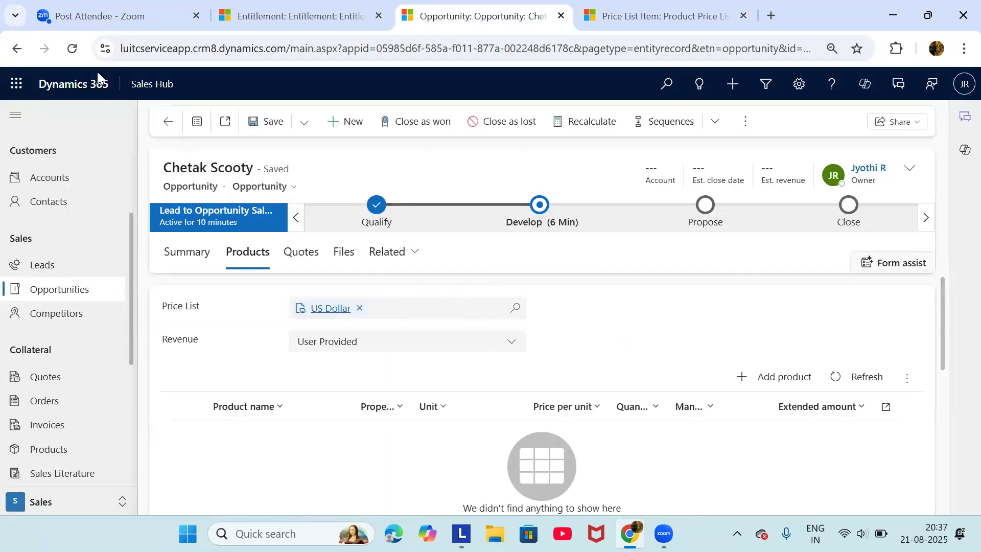
click(72, 49)
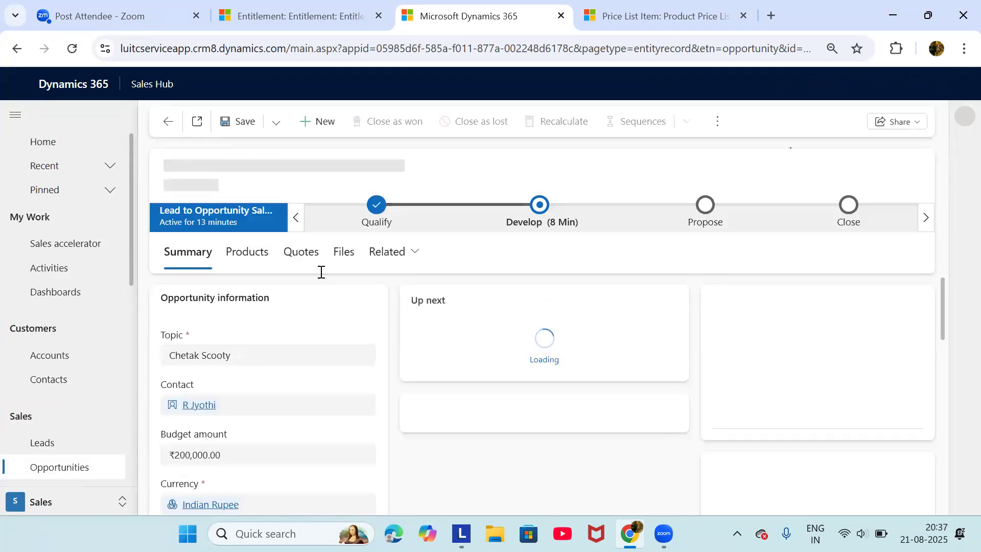
click(252, 256)
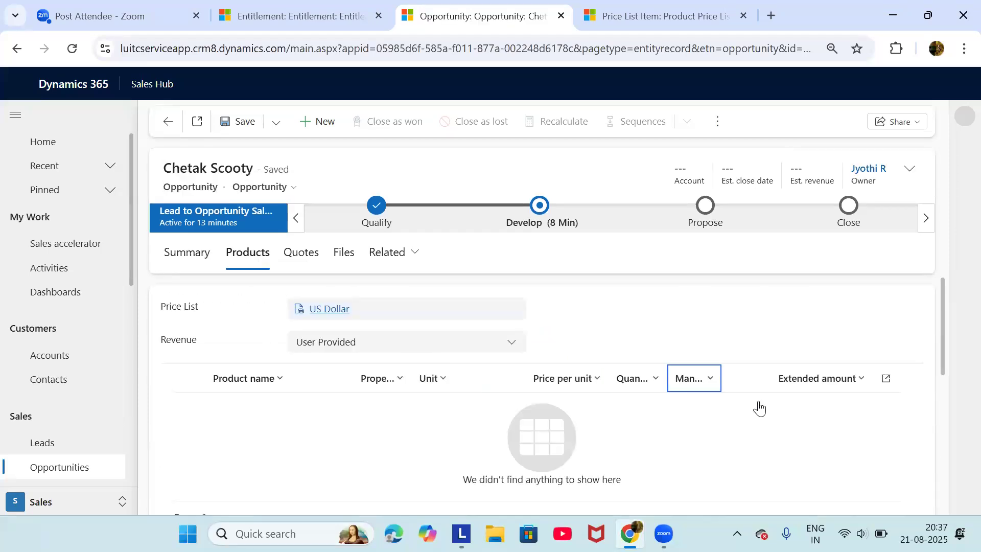
click(771, 377)
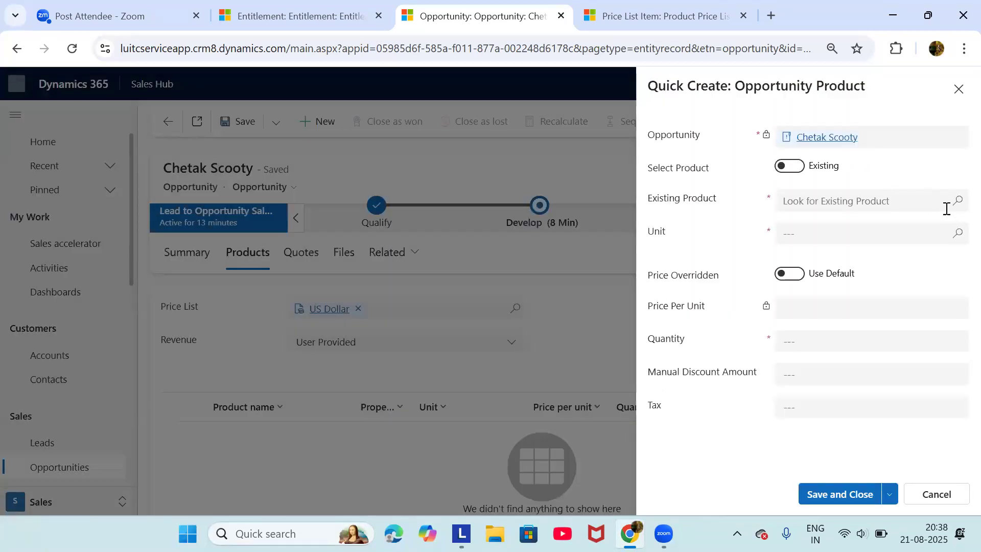
click(892, 204)
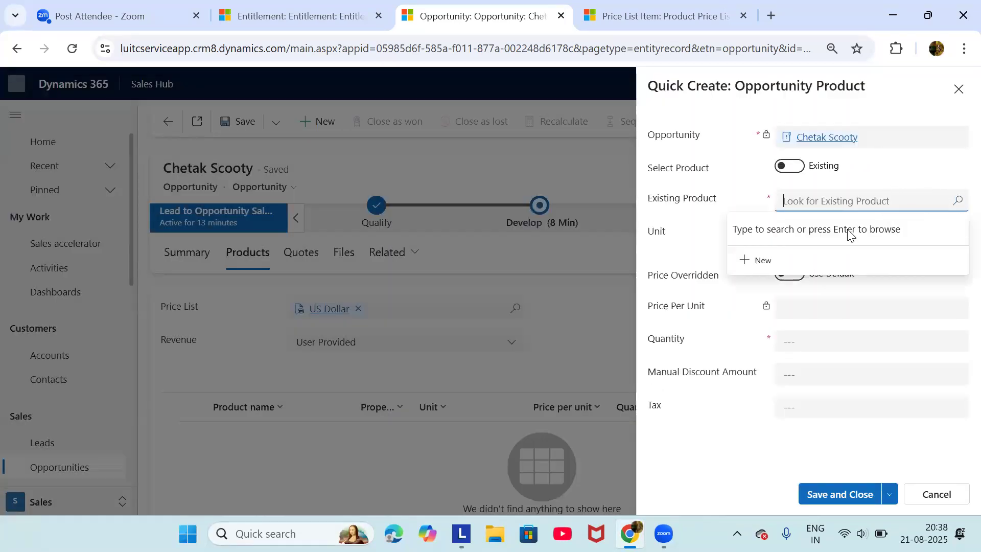
click(872, 168)
click(821, 203)
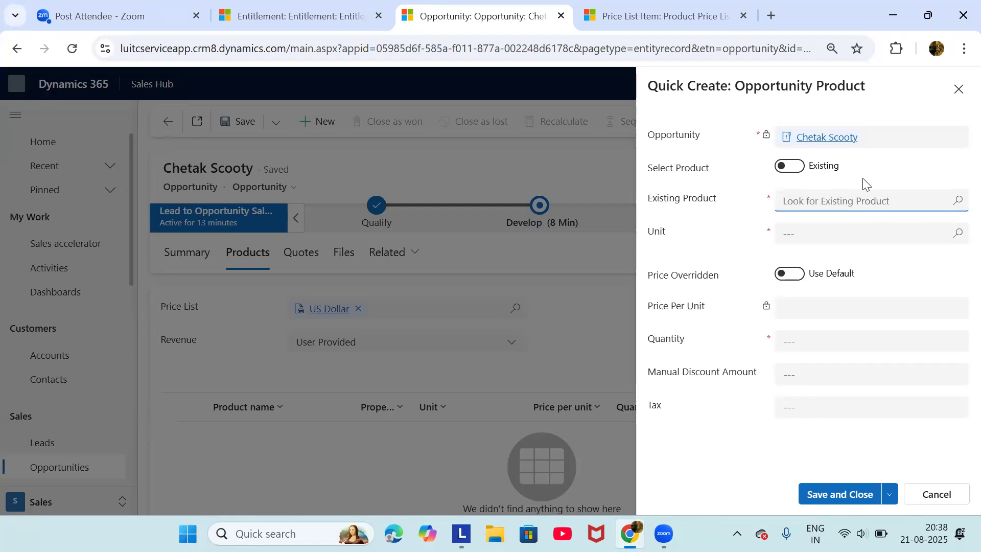
click(831, 205)
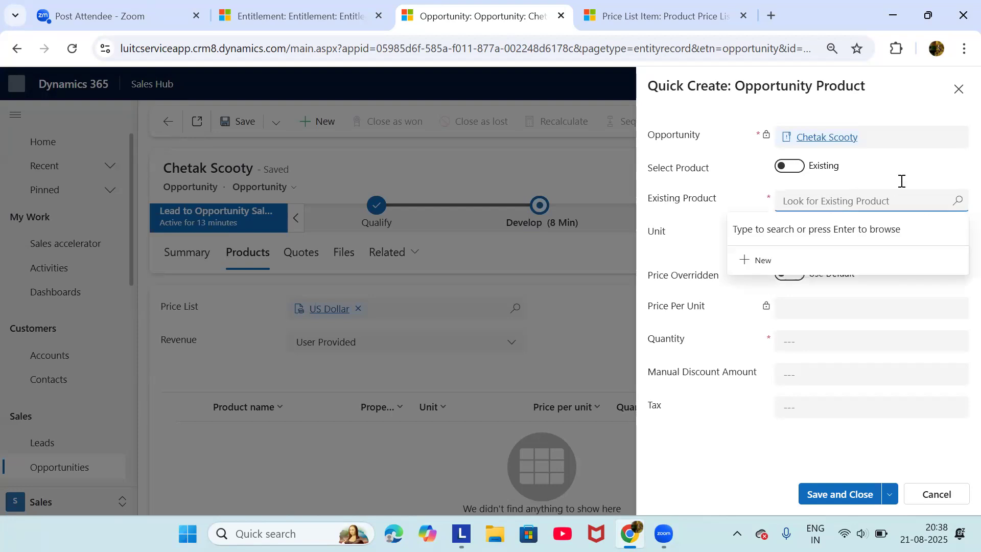
click(959, 201)
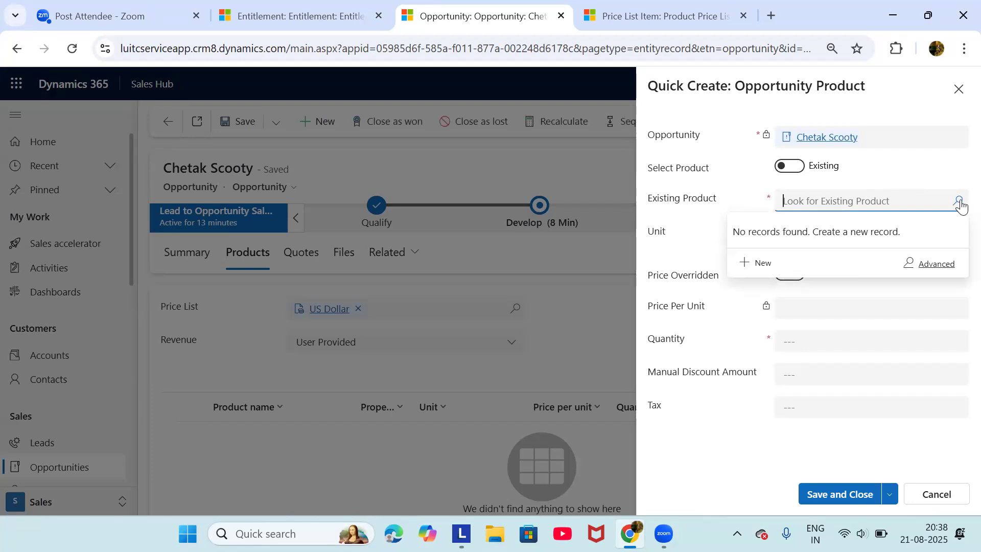
click(847, 200)
click(884, 170)
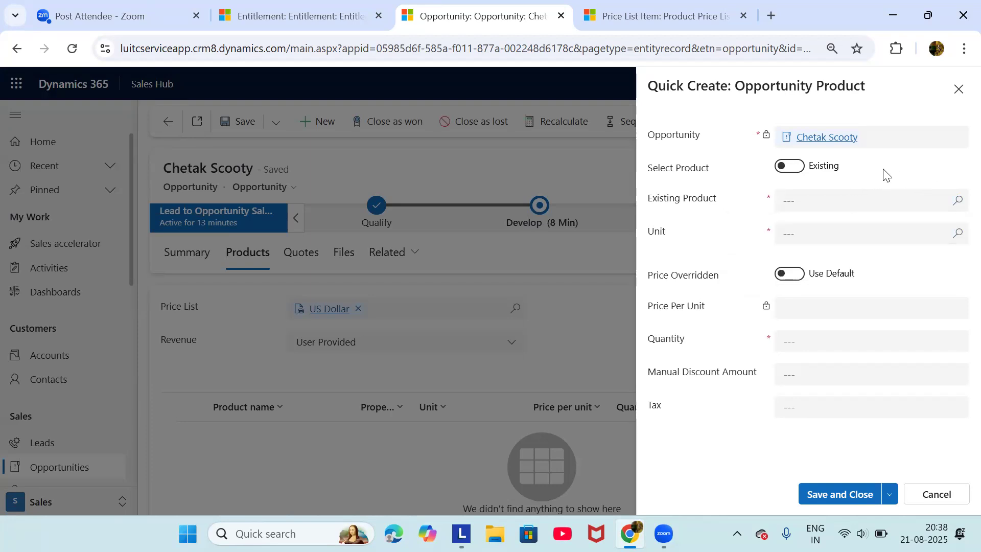
click(810, 204)
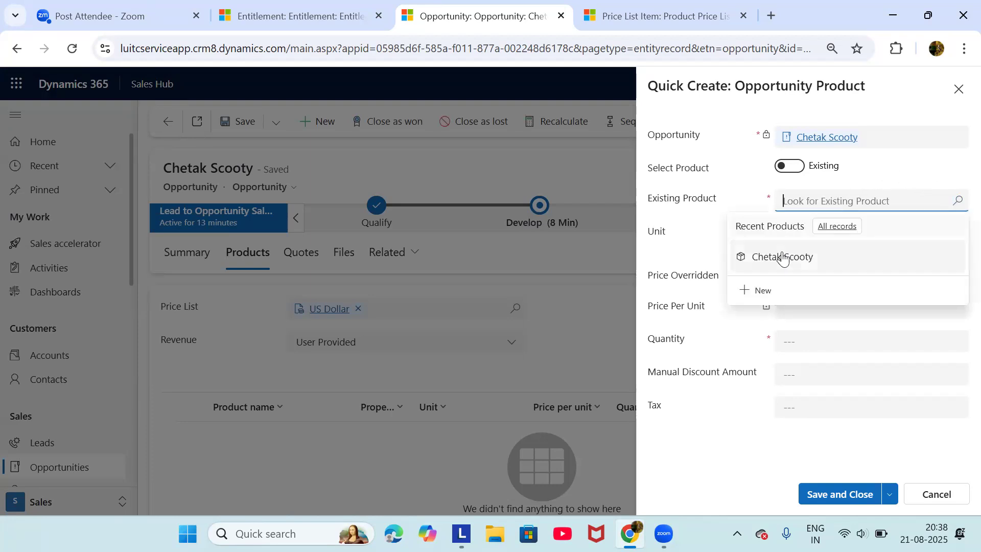
click(783, 257)
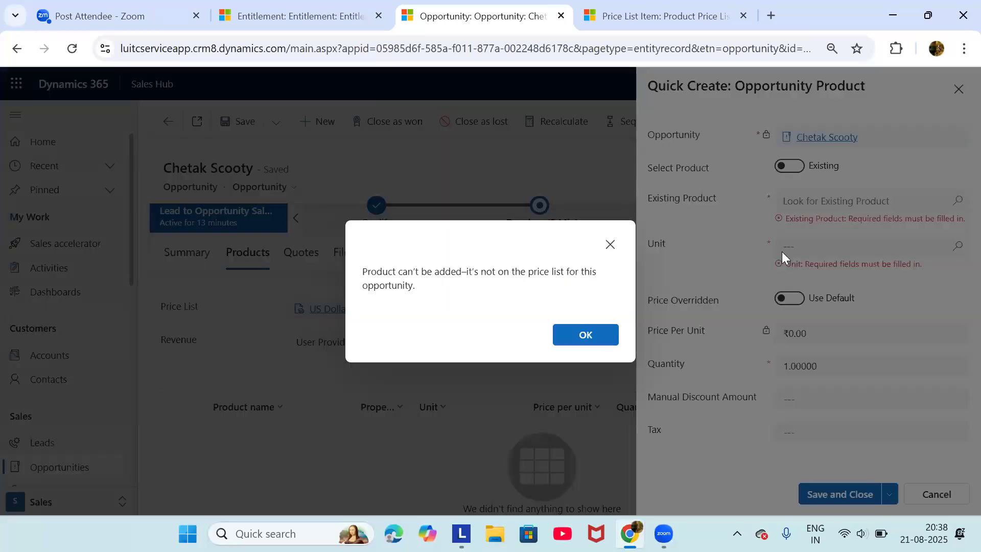
click(601, 340)
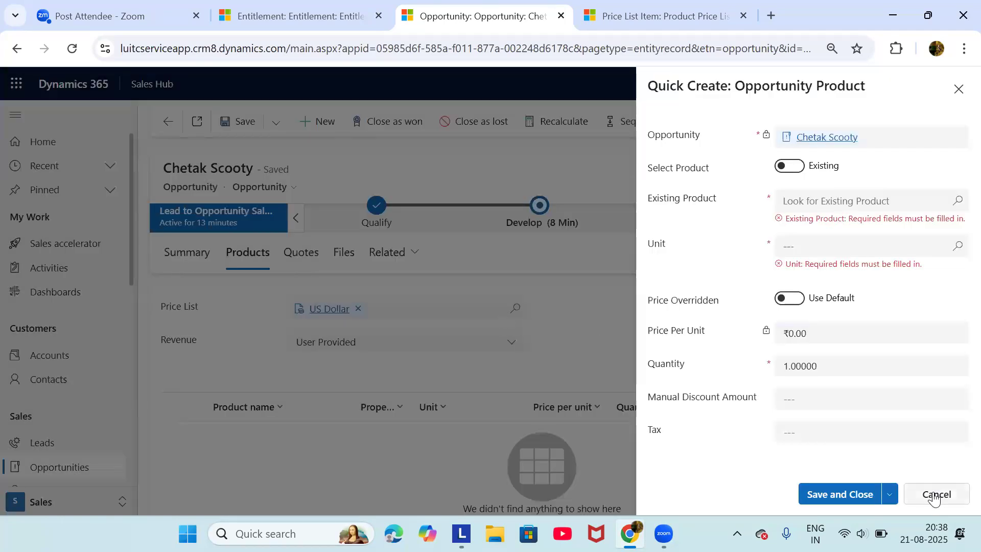
click(936, 495)
click(585, 338)
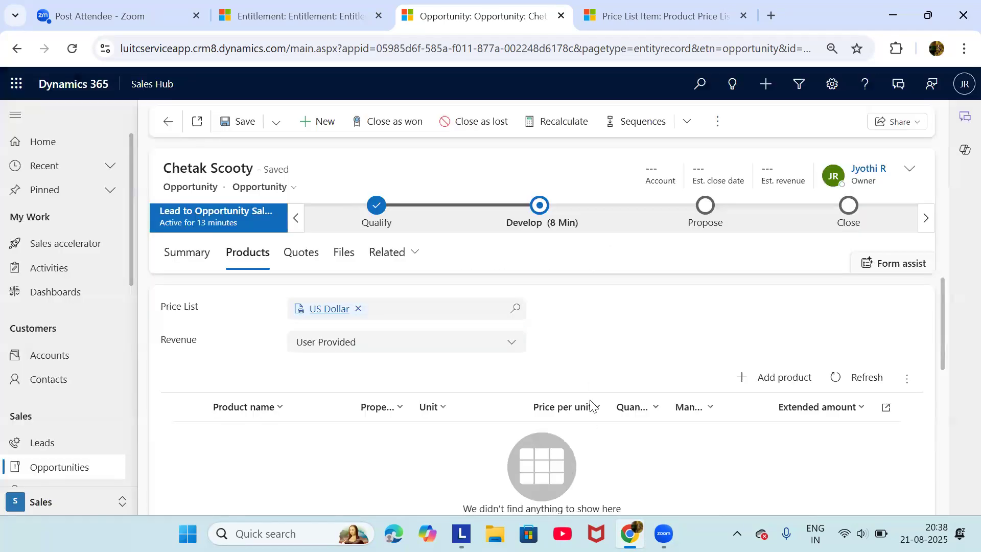
scroll(586, 418, down, 5)
Open the opportunity's US Dollar price list and show its items
scroll(506, 380, up, 3)
scroll(506, 381, up, 2)
scroll(452, 389, down, 2)
scroll(452, 389, up, 2)
click(333, 309)
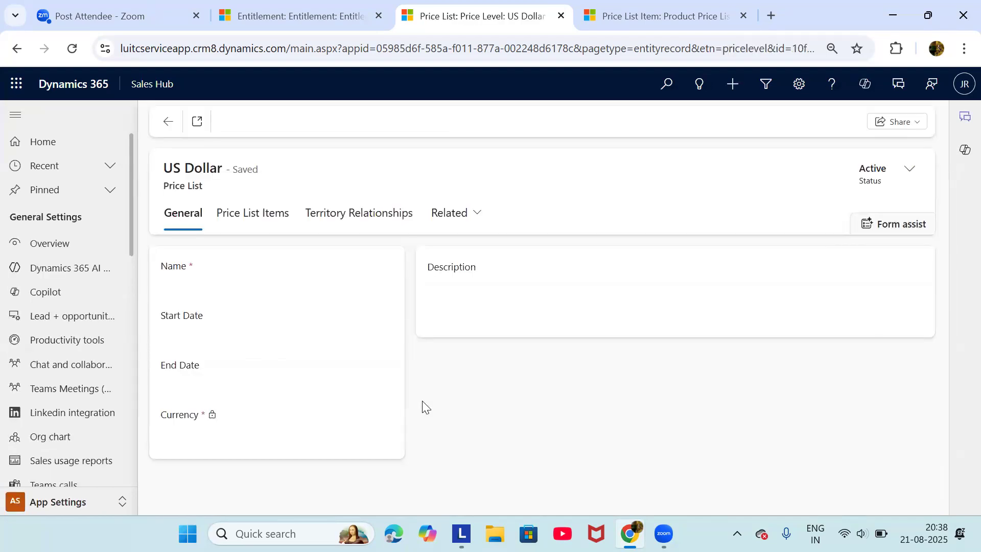
right_click(256, 221)
click(251, 223)
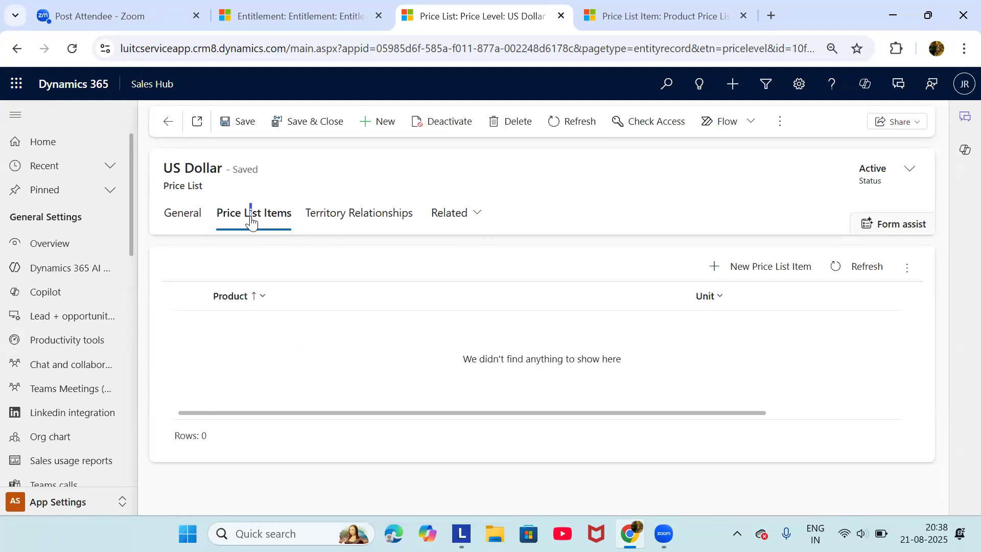
Save a Chetak Scooty price list item at ₹20,000.00, then return to the opportunity
click(738, 271)
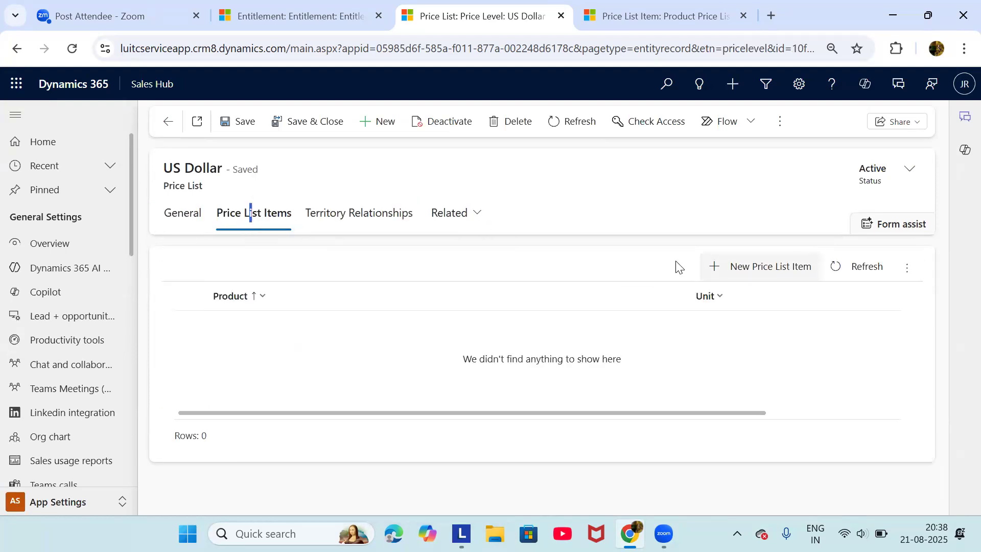
click(506, 355)
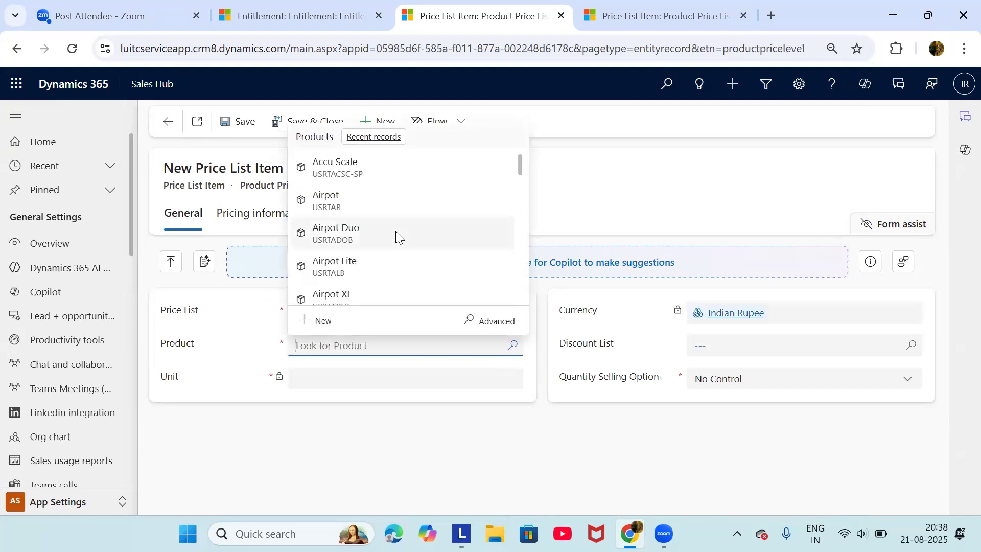
text(chet)
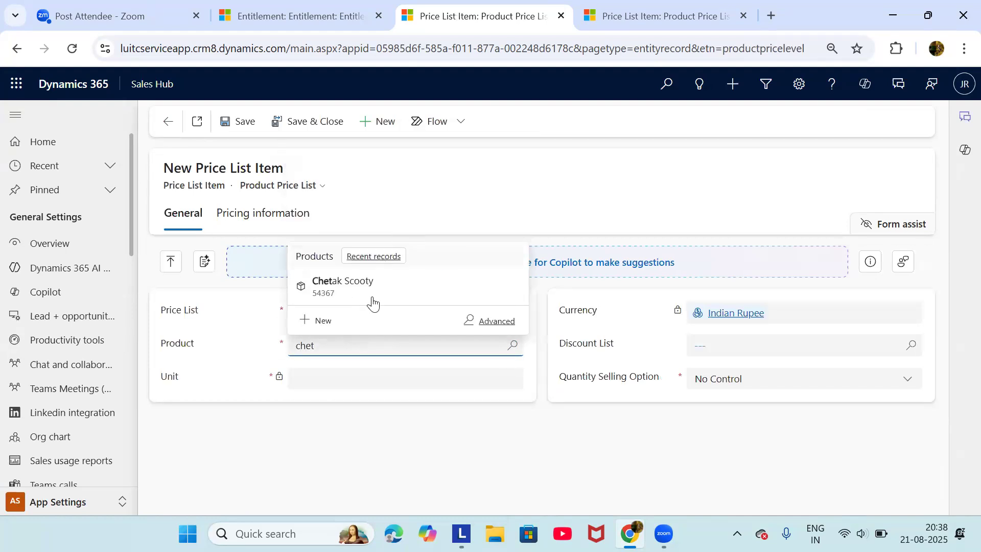
click(372, 296)
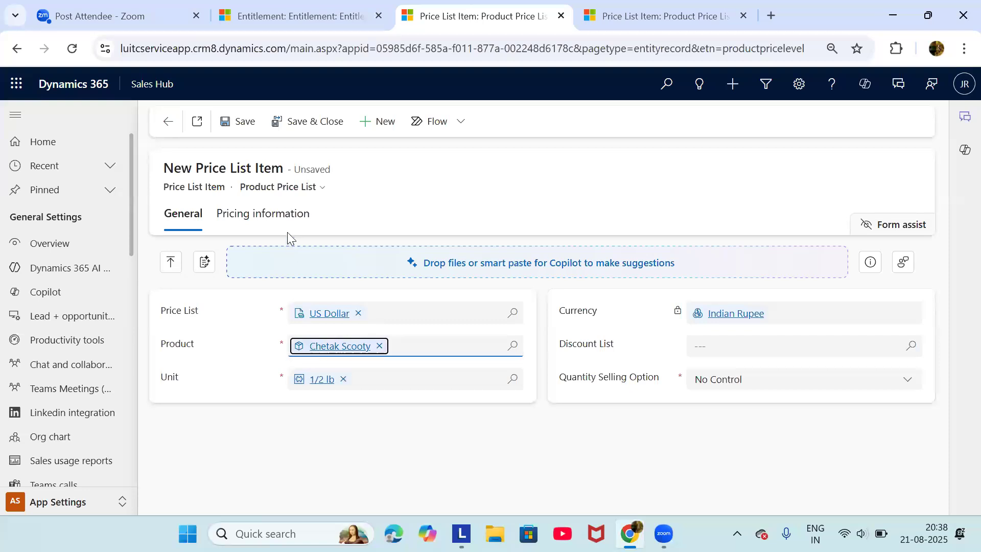
click(246, 216)
click(342, 364)
text(20,000)
click(229, 122)
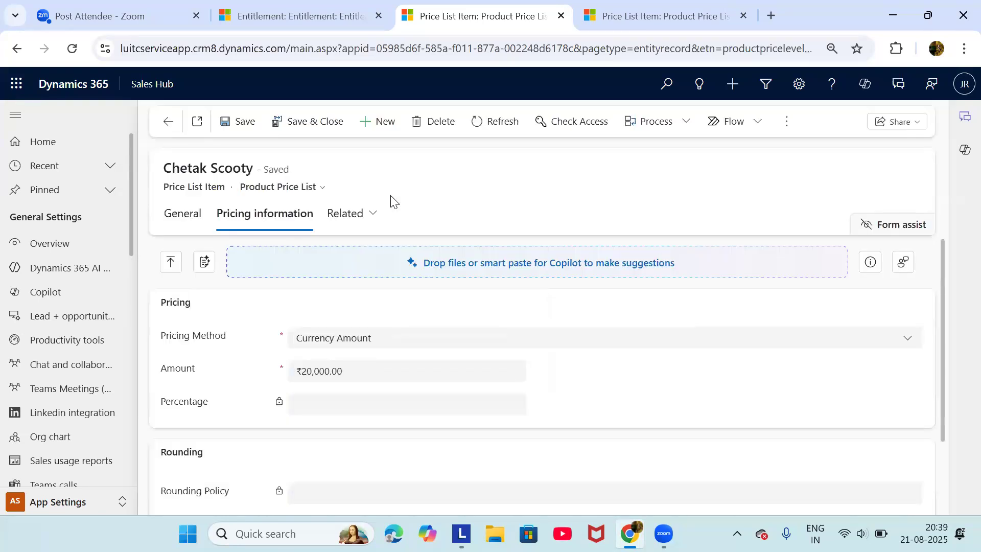
click(162, 125)
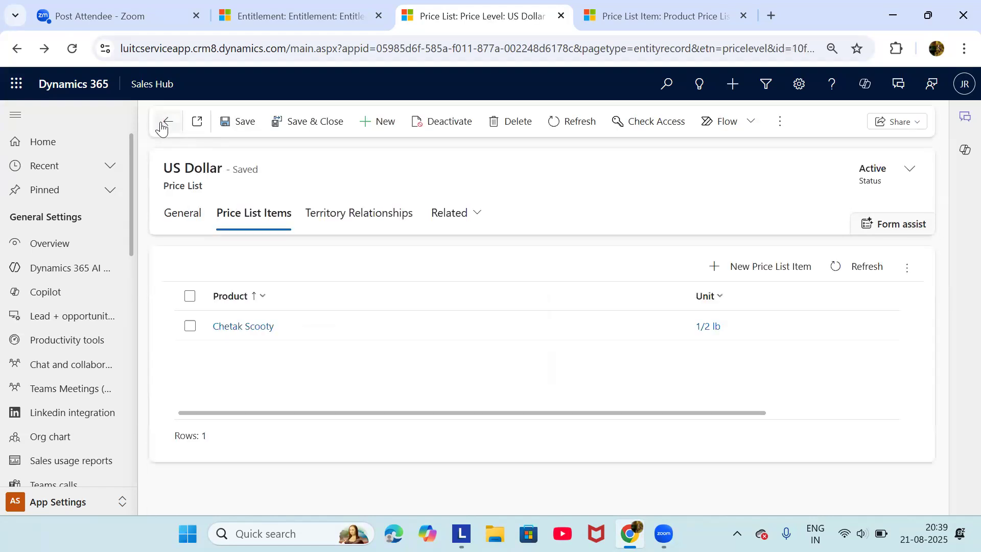
click(164, 124)
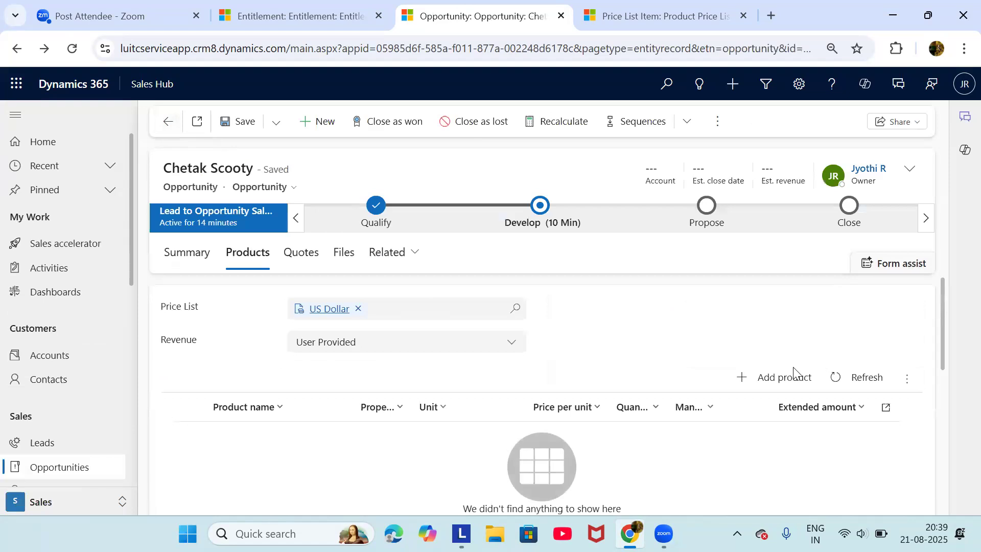
Add Chetak Scooty as an existing product line on the opportunity, then go to All Products
click(771, 377)
click(917, 192)
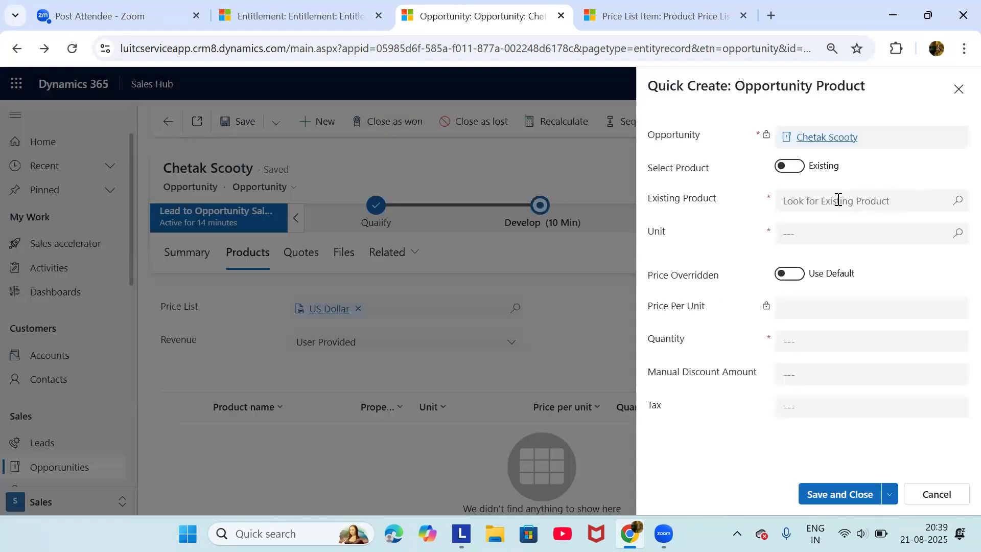
click(807, 254)
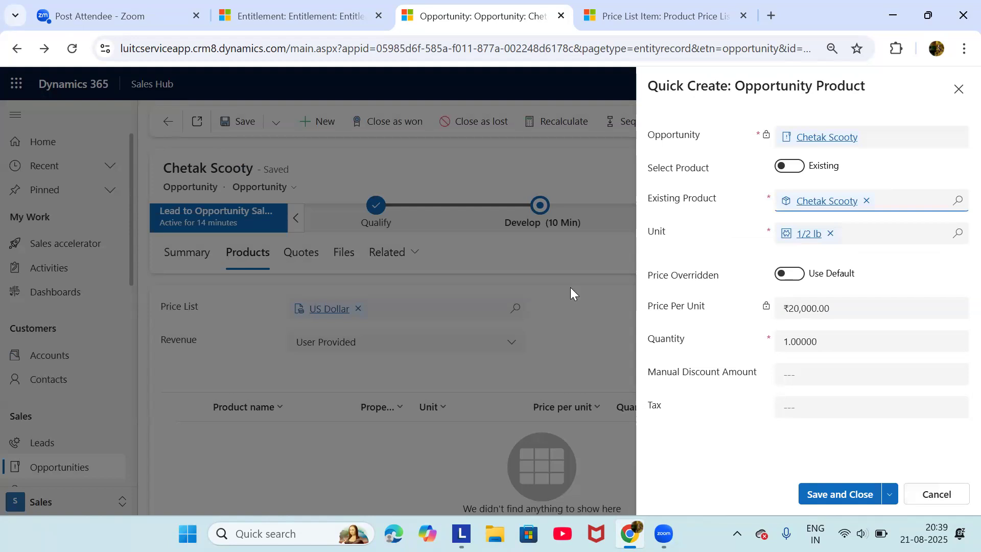
click(943, 494)
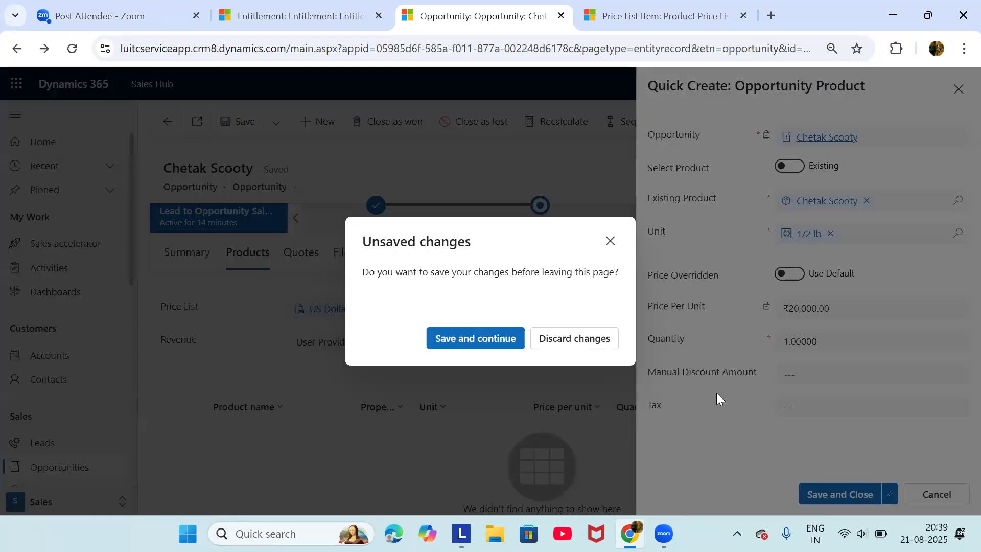
click(611, 242)
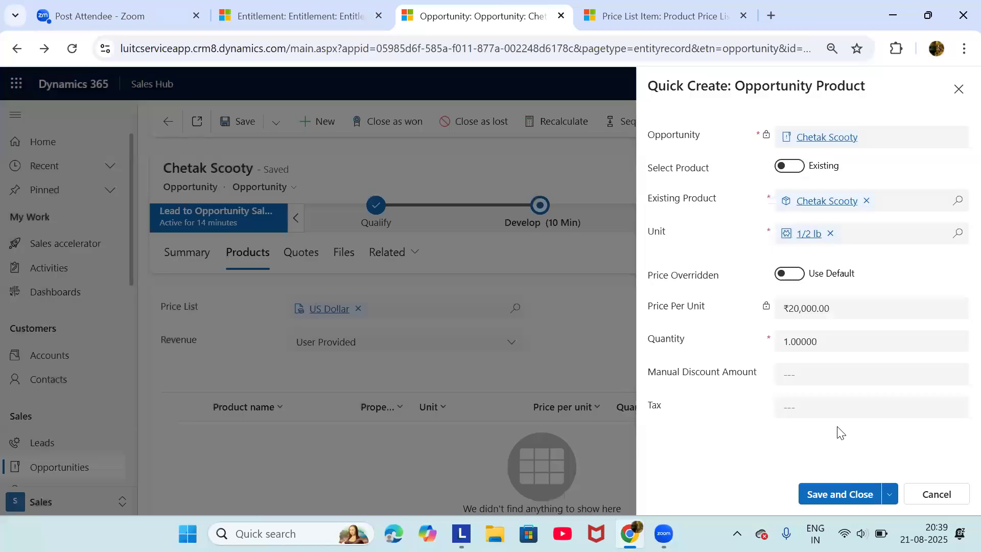
click(857, 495)
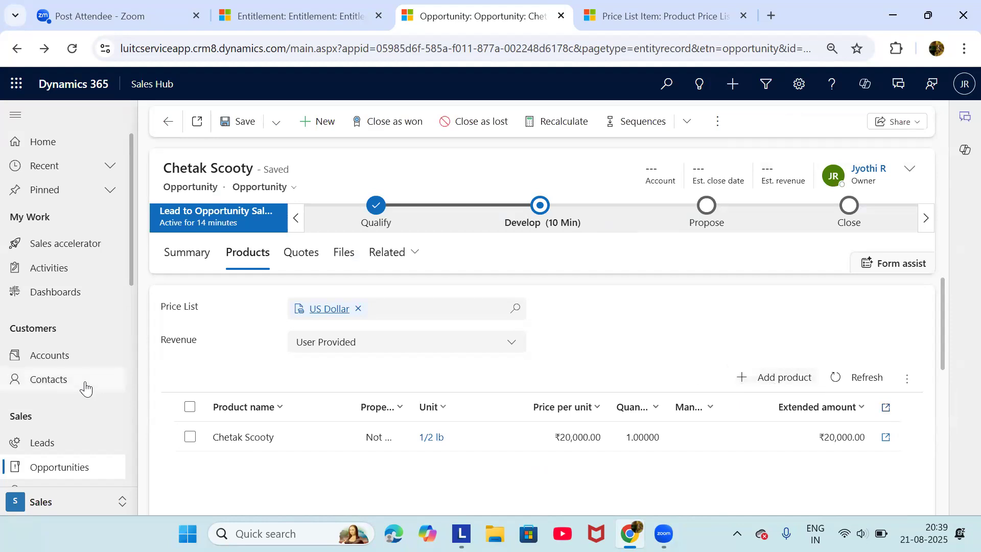
scroll(85, 389, down, 5)
click(46, 329)
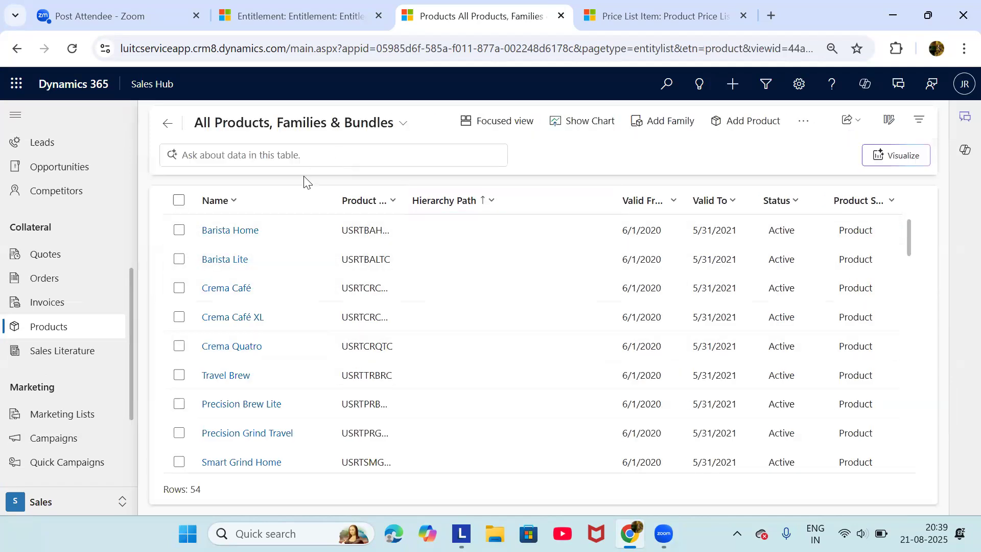
Open the Barista Home product record, which has no default price list
click(236, 231)
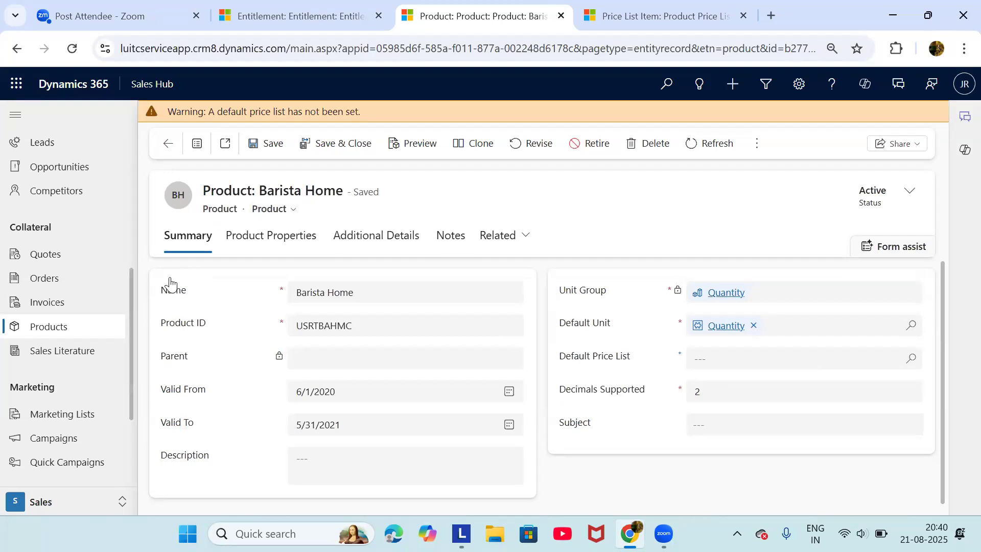
scroll(121, 306, up, 1)
scroll(121, 306, up, 1)
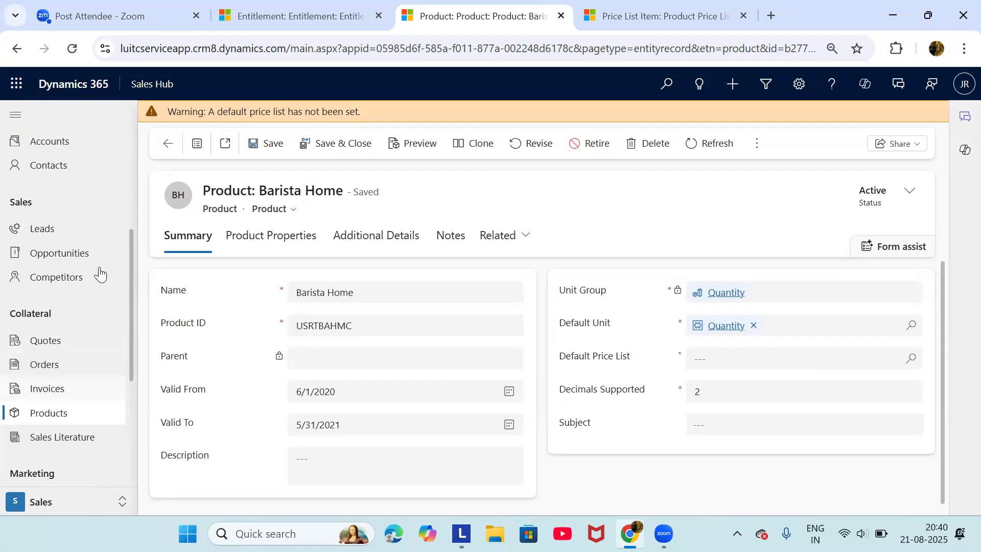
Open the Chetak Scooty opportunity's products and follow its US Dollar price list link
click(85, 266)
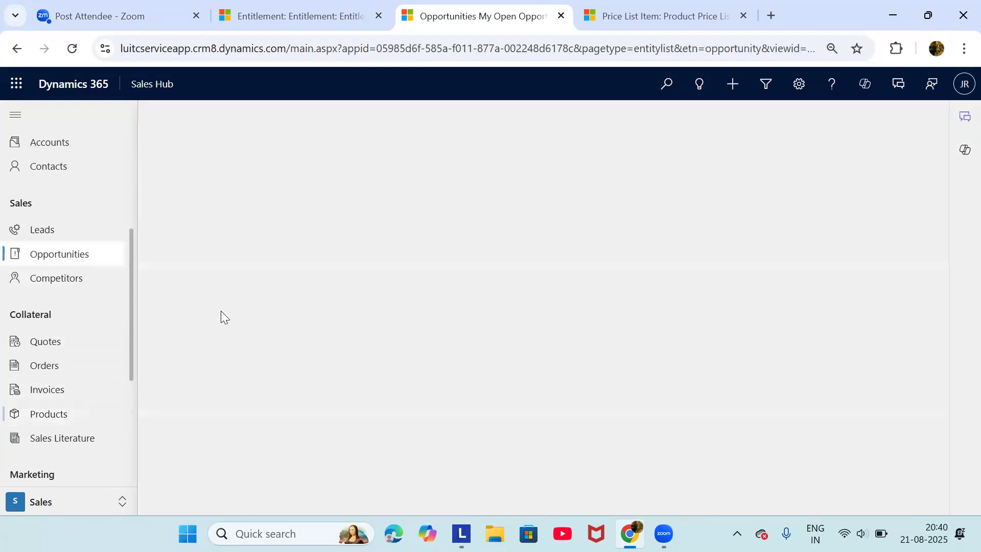
click(242, 233)
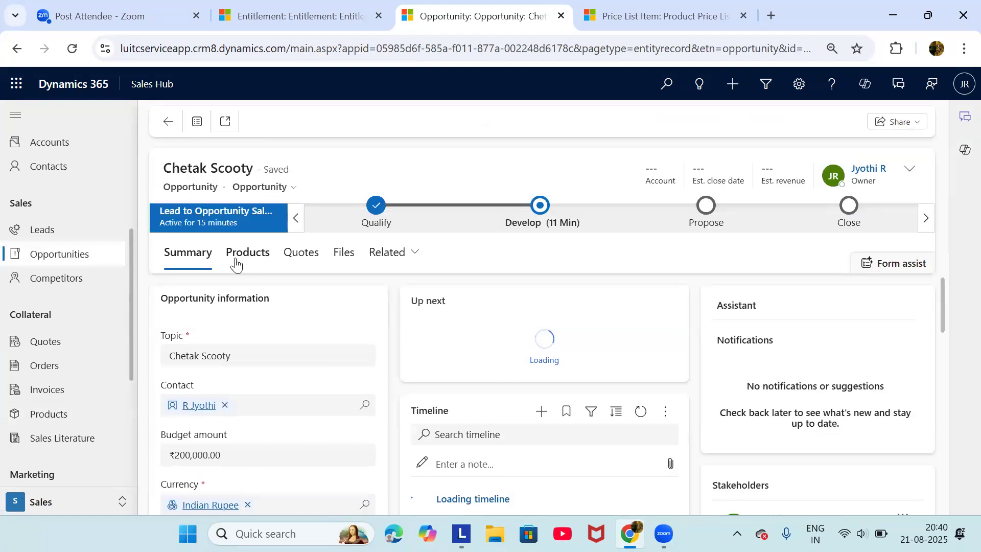
right_click(230, 256)
click(230, 256)
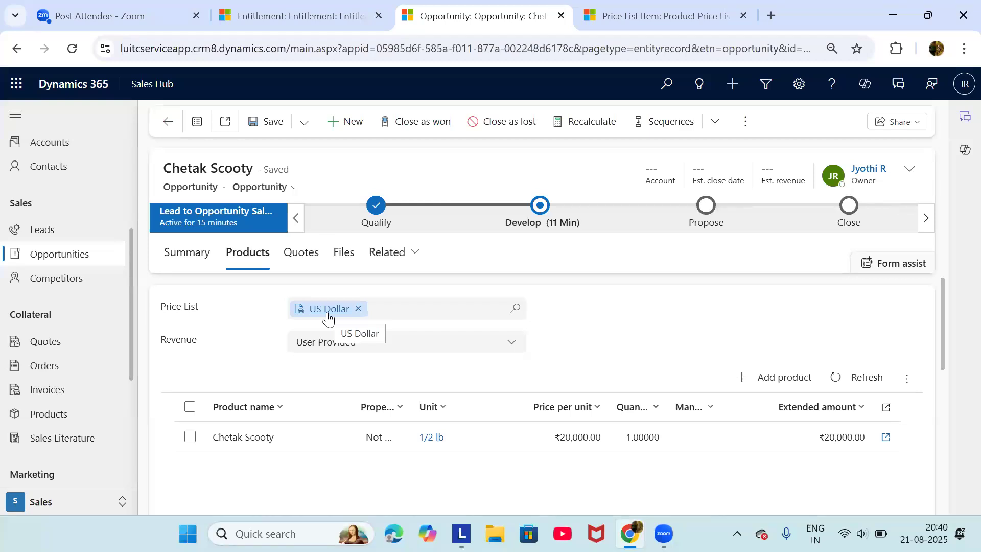
click(328, 316)
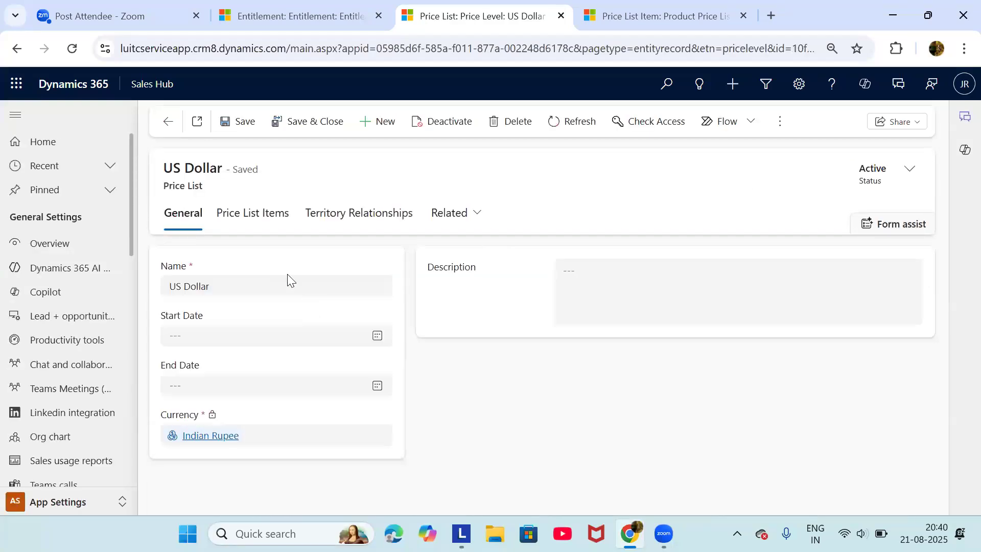
Check the US Dollar price list's items and general details
click(235, 230)
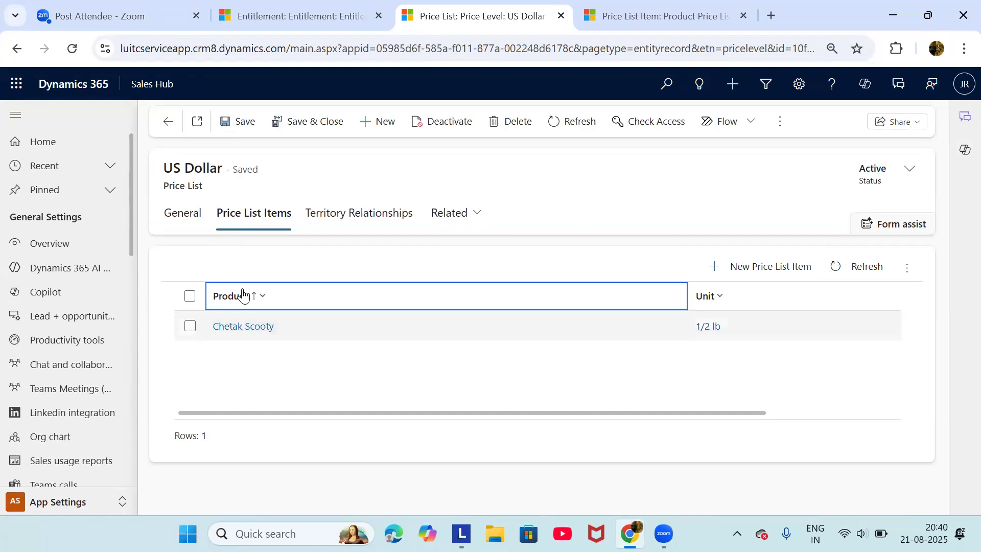
click(195, 224)
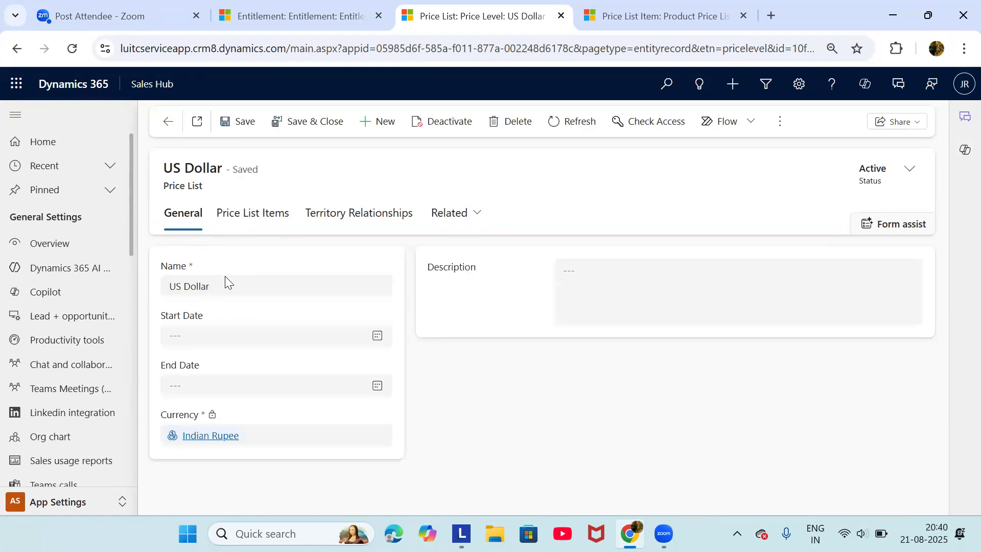
click(240, 227)
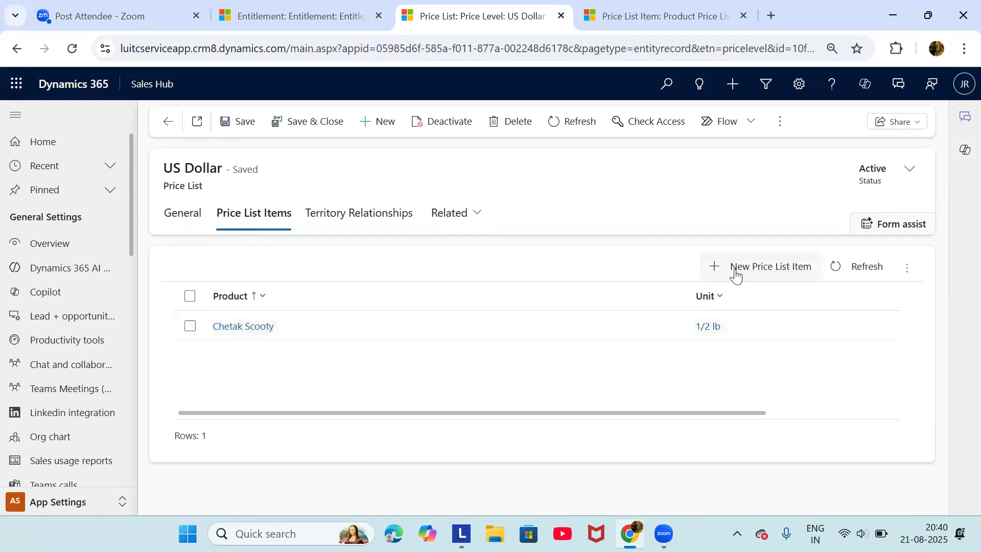
Start a new price list item, look over its pricing fields, then leave without saving
click(734, 277)
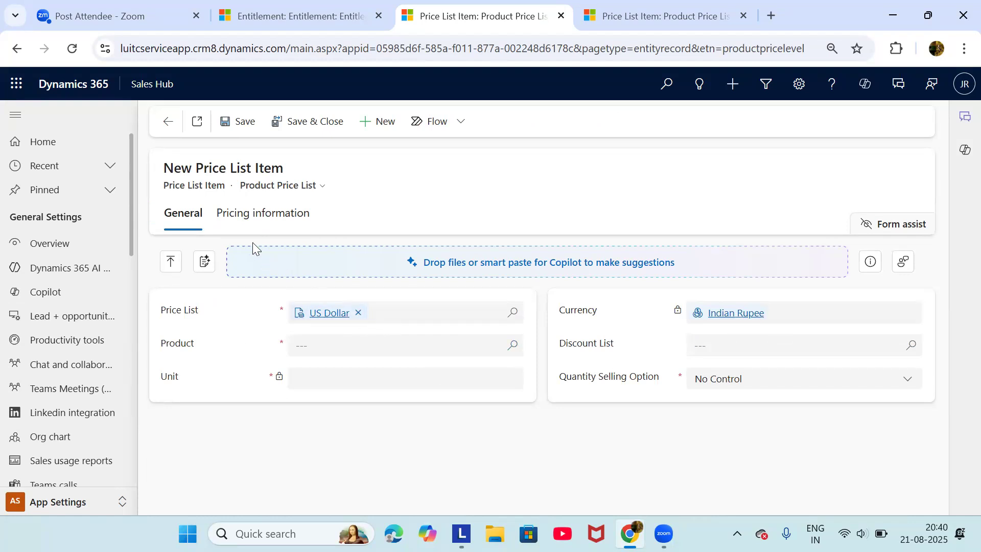
click(231, 213)
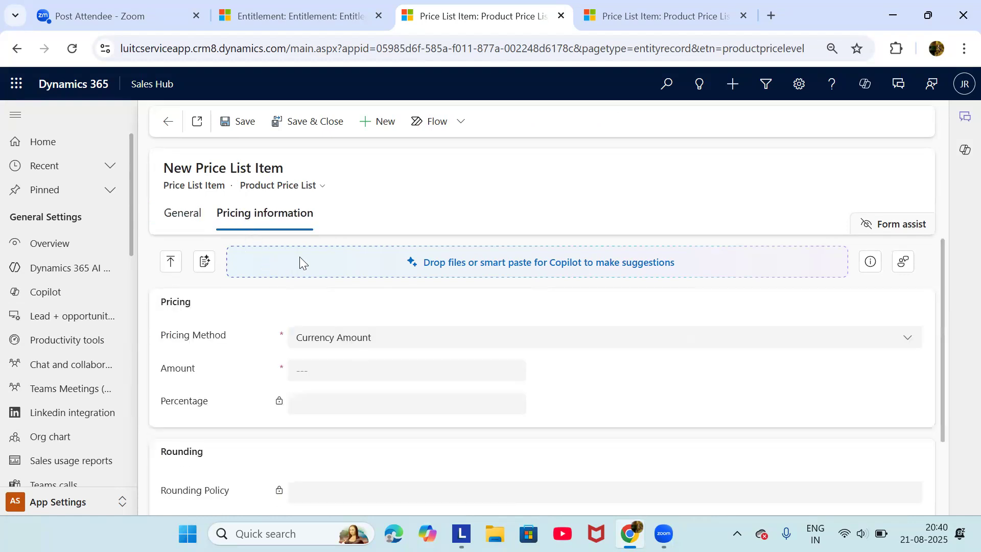
scroll(300, 258, down, 2)
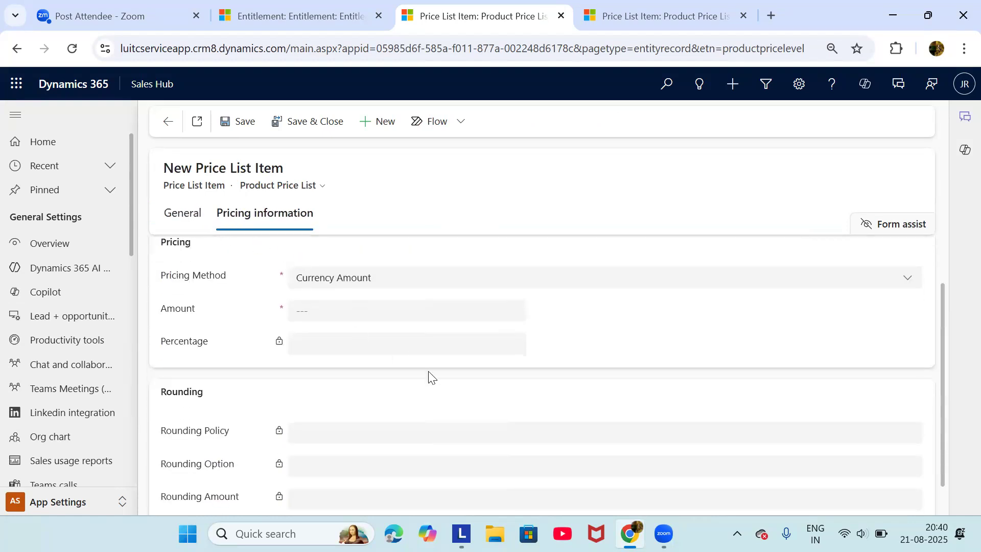
scroll(429, 378, down, 1)
scroll(409, 363, up, 2)
right_click(383, 350)
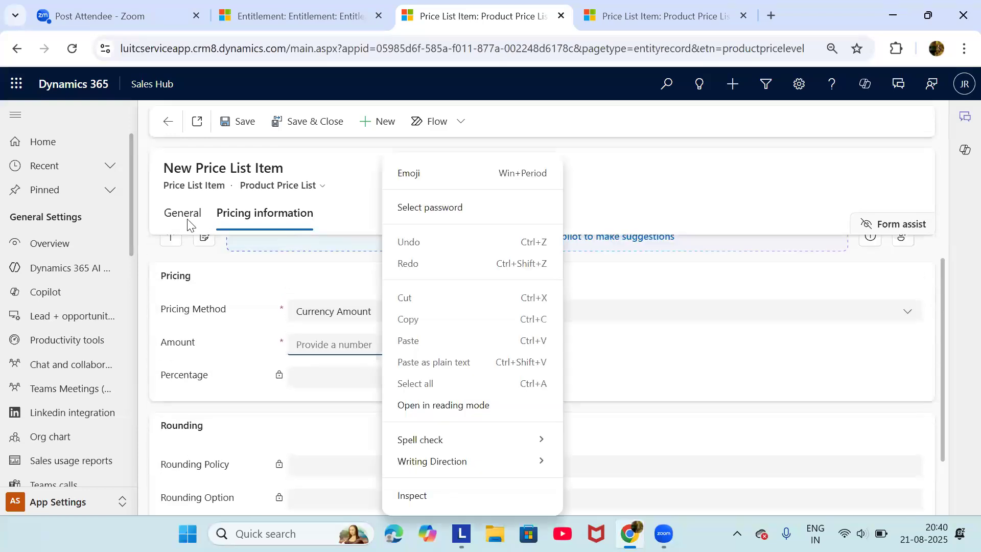
click(187, 224)
click(188, 223)
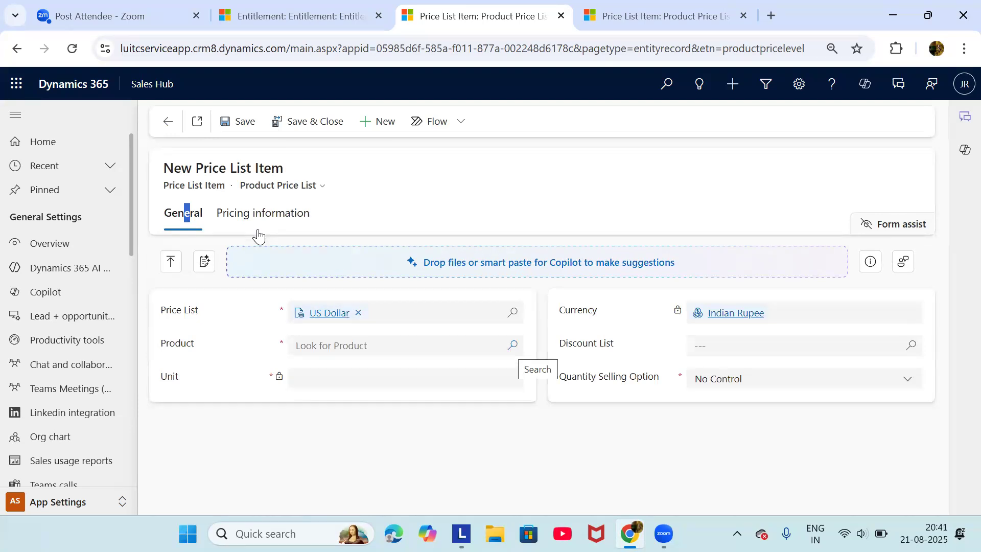
click(169, 122)
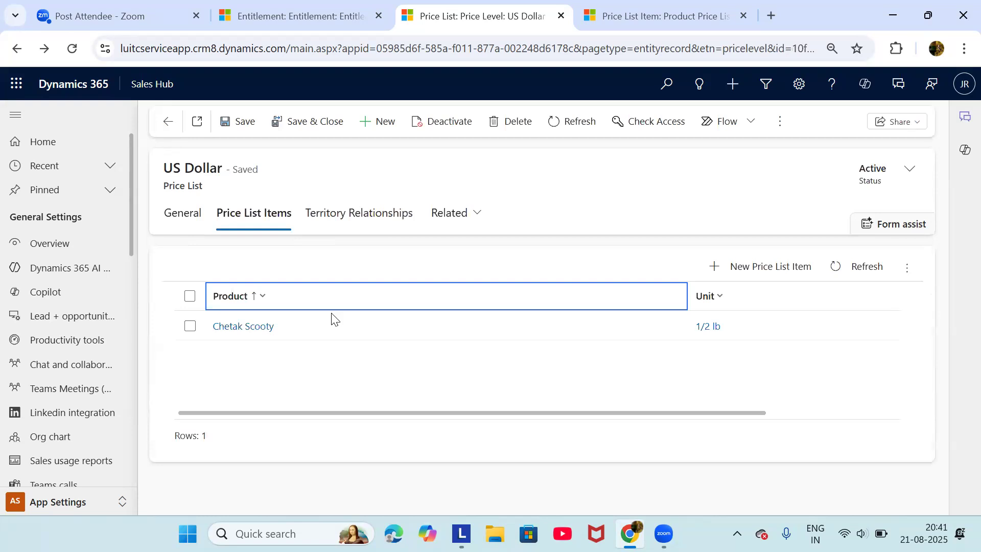
Return to the Chetak Scooty opportunity and view its empty Quotes tab
click(164, 130)
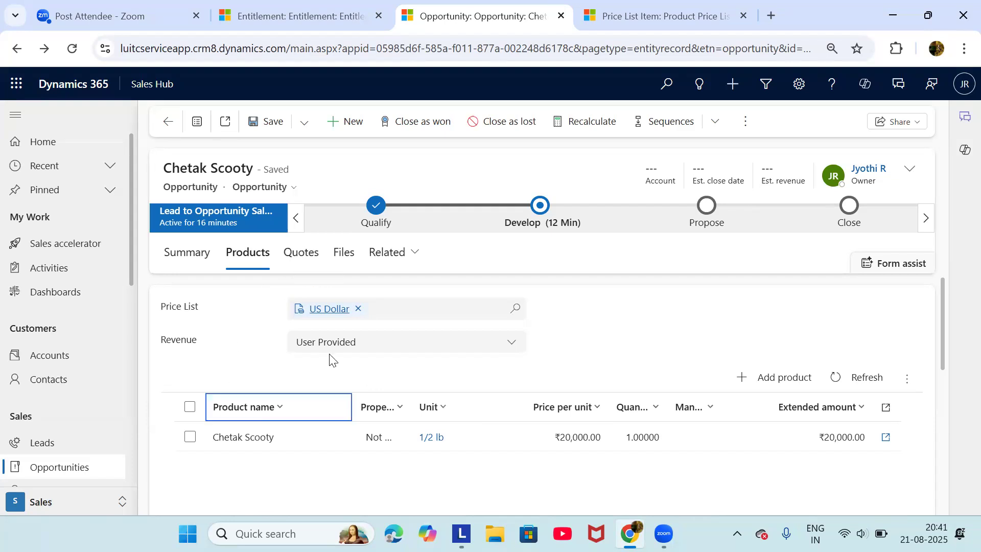
click(303, 262)
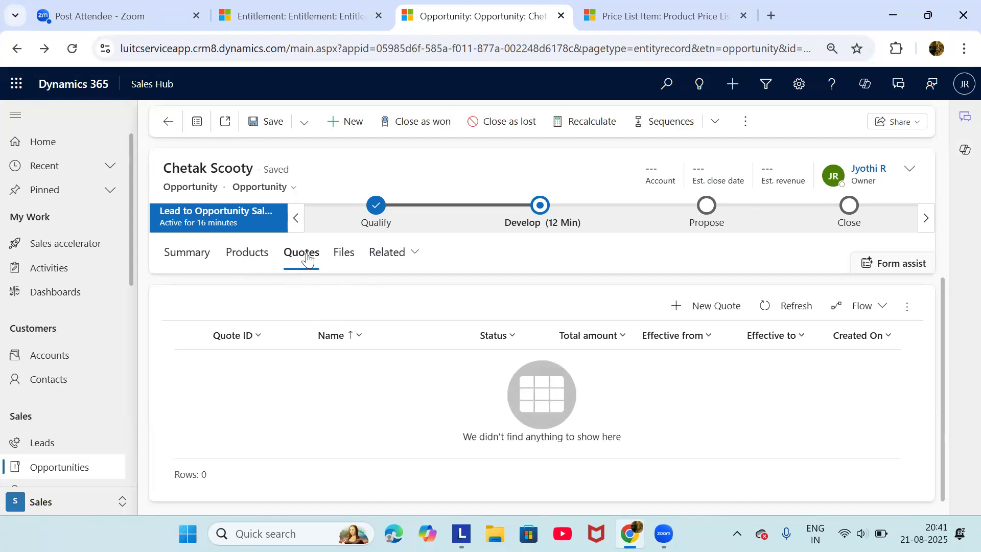
Start a new quote from the Chetak Scooty opportunity's Quotes tab
click(248, 261)
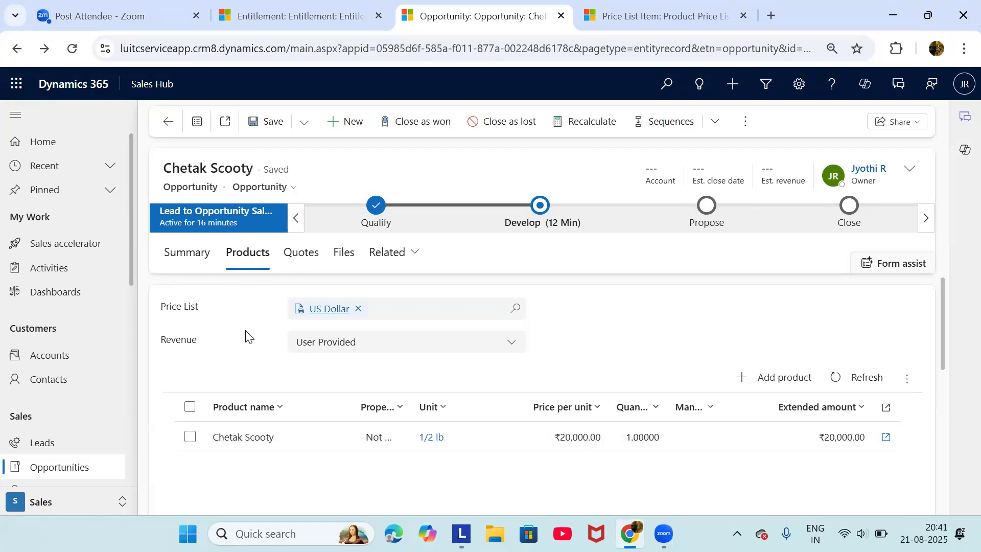
click(305, 261)
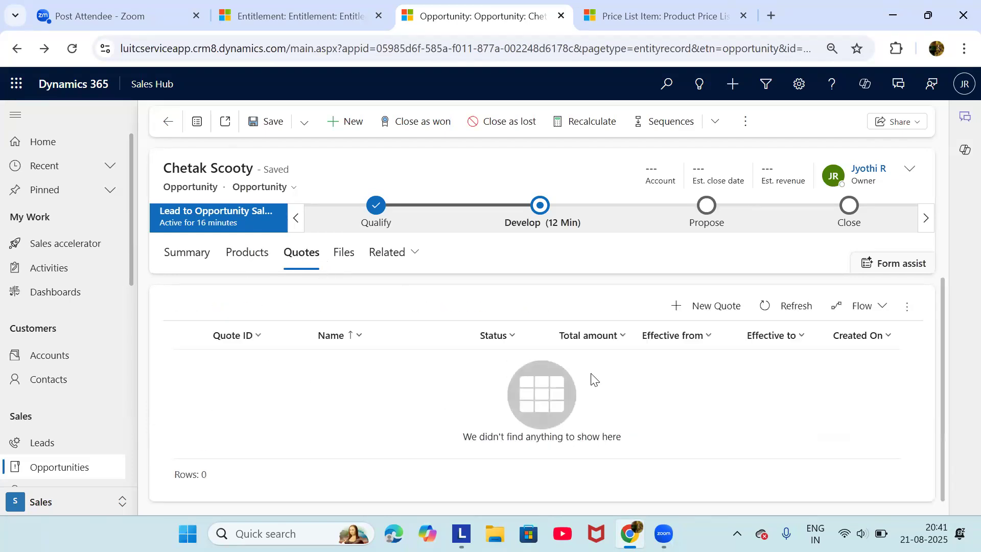
right_click(699, 311)
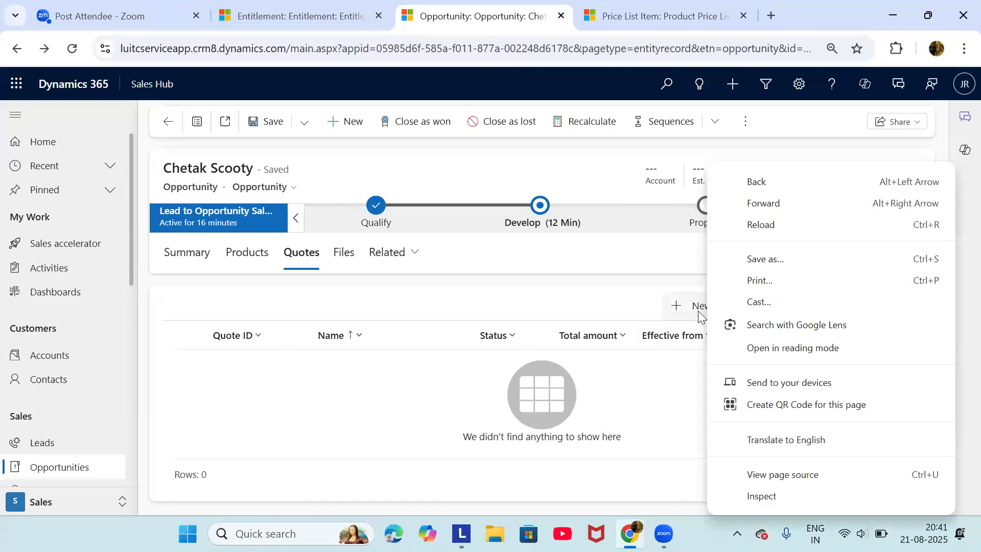
right_click(645, 306)
right_click(589, 306)
click(526, 304)
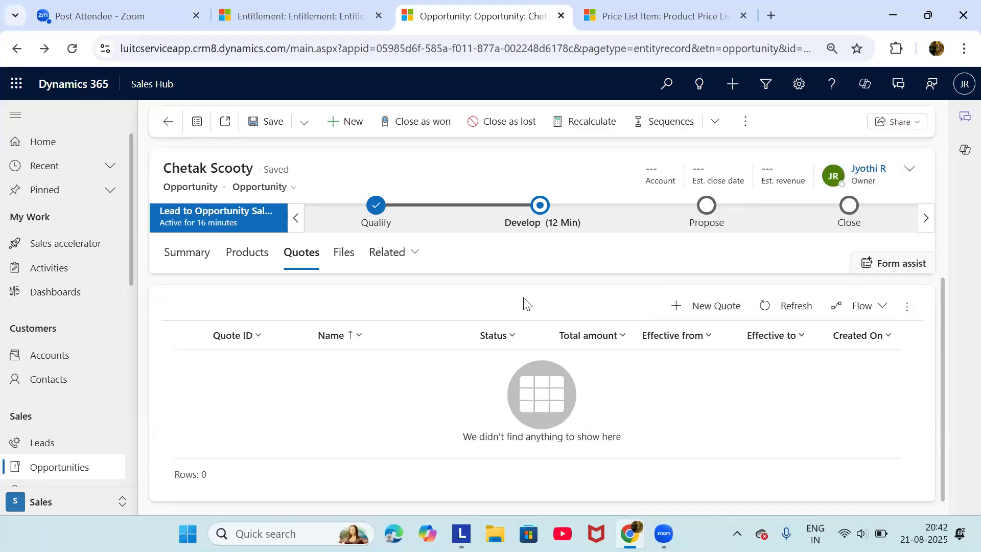
click(678, 306)
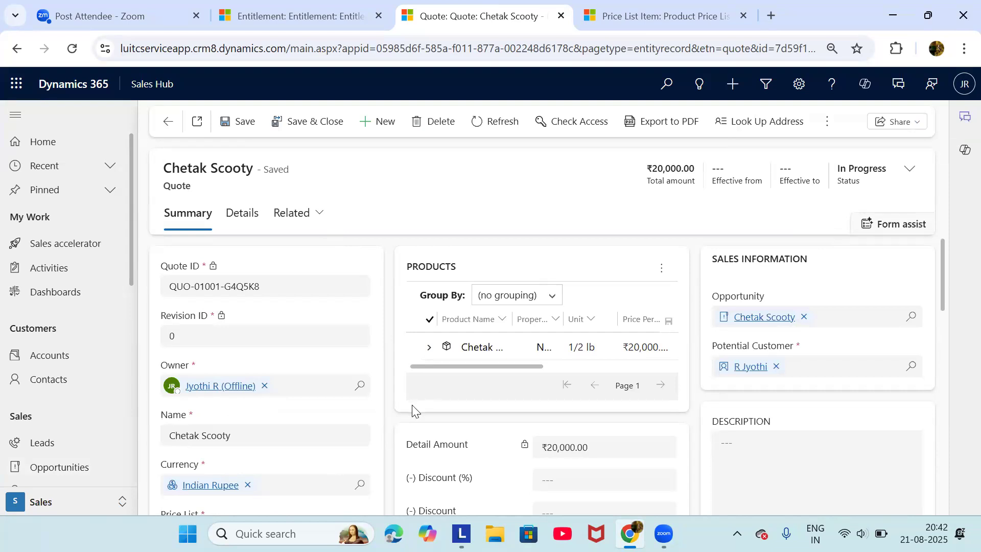
Review the new Chetak Scooty quote's product line, ₹20,000.00 totals and shipping fields
scroll(331, 418, down, 1)
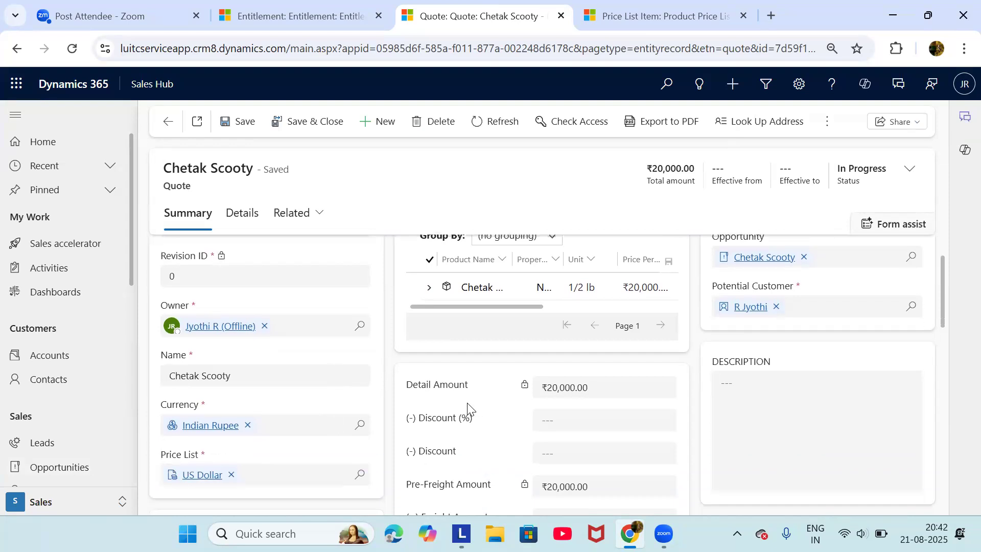
scroll(467, 409, down, 1)
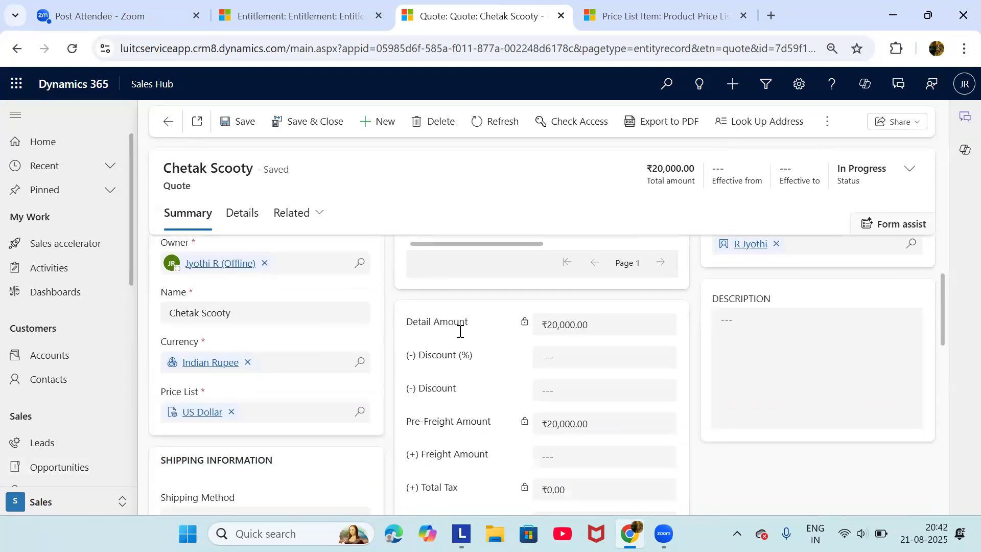
scroll(573, 349, down, 1)
scroll(572, 349, up, 3)
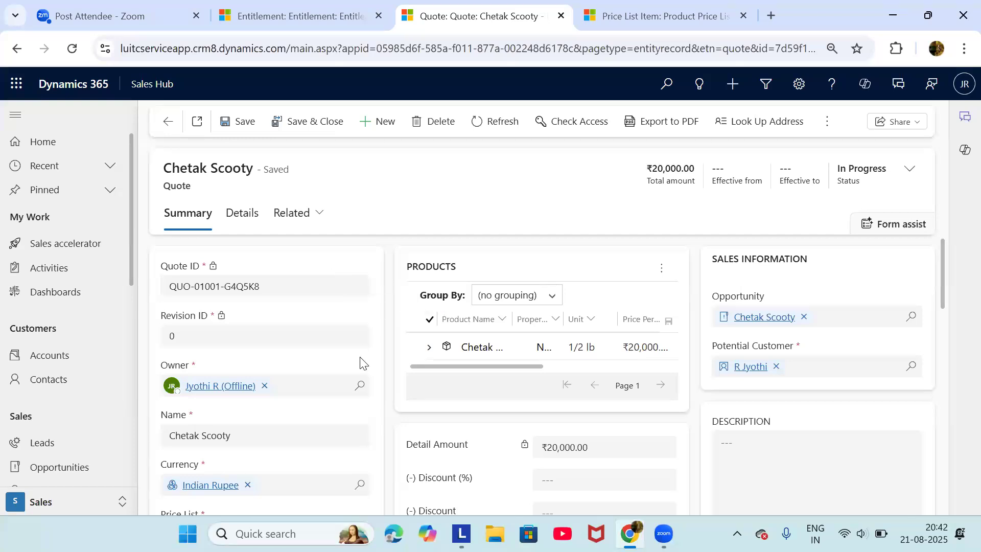
scroll(362, 363, down, 3)
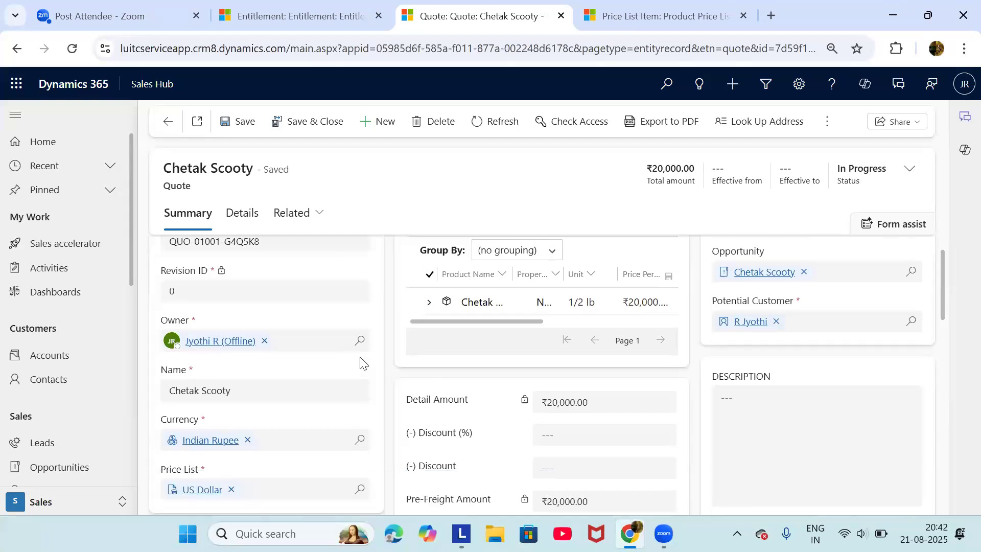
scroll(360, 361, down, 3)
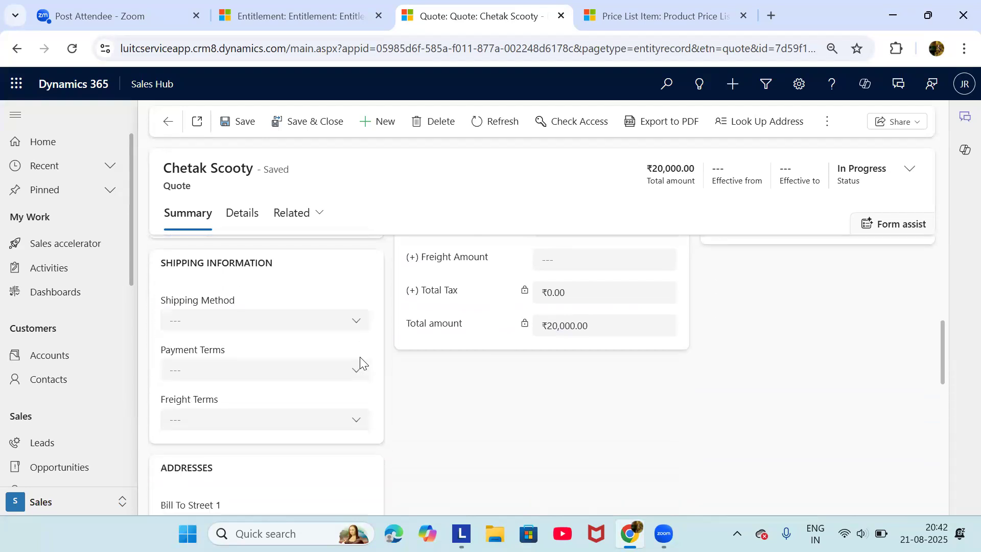
scroll(360, 357, up, 5)
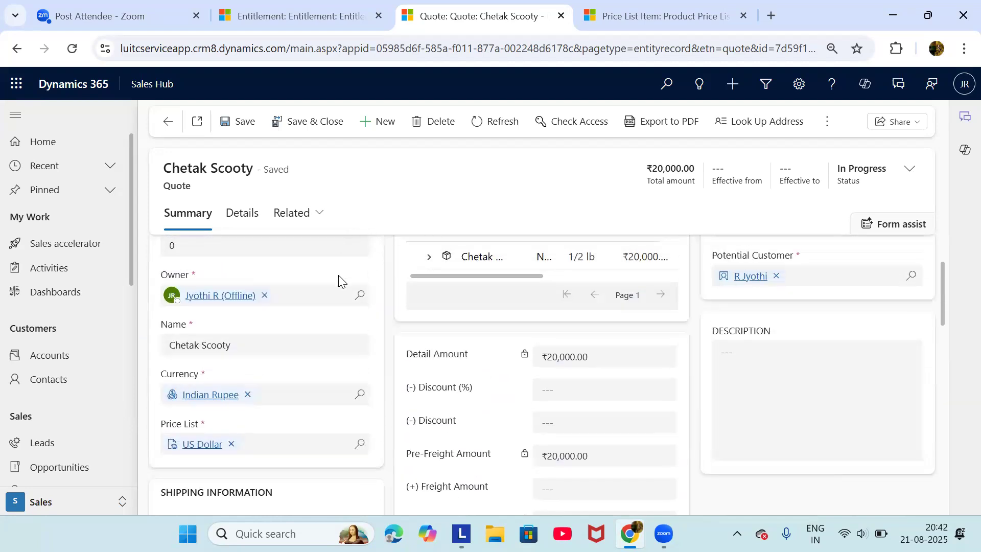
scroll(339, 289, up, 2)
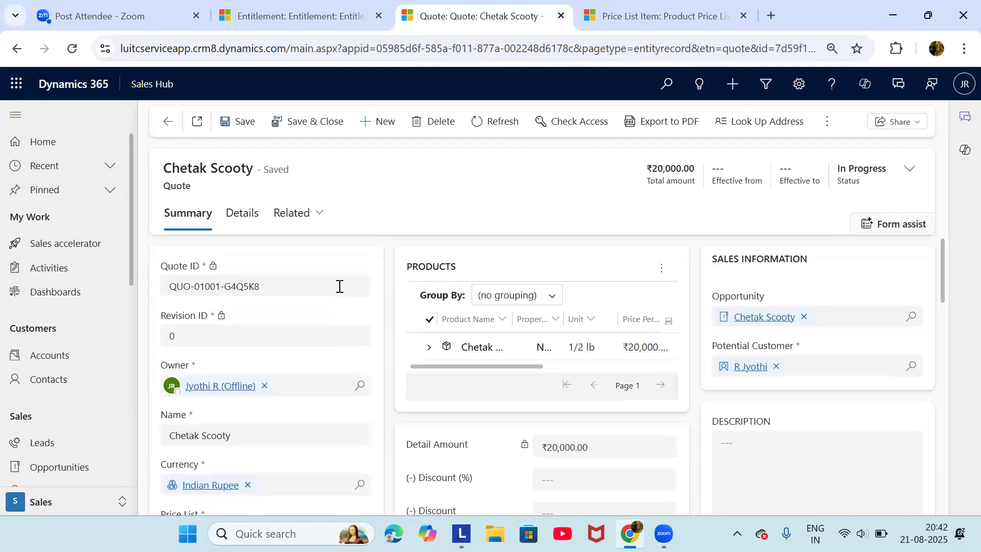
scroll(340, 286, down, 4)
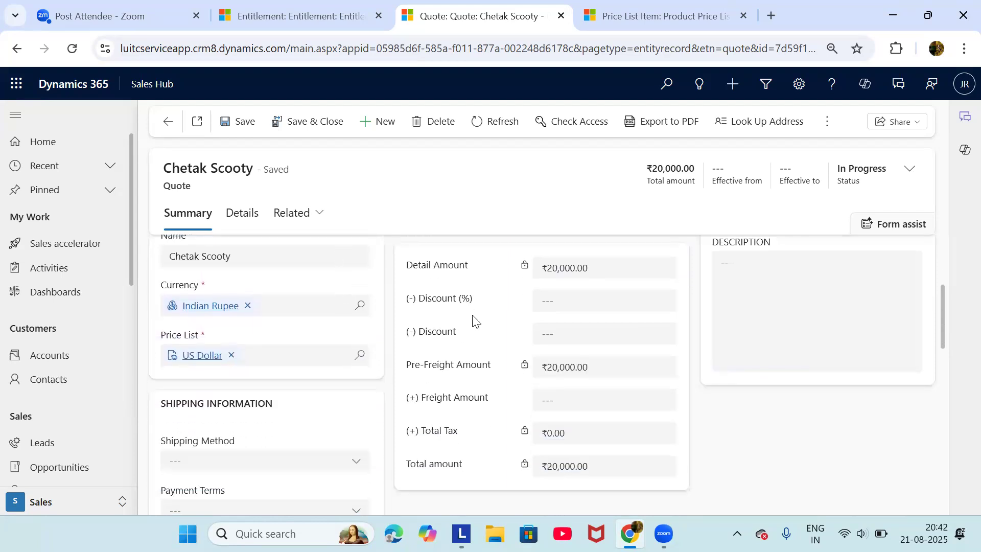
scroll(486, 342, up, 1)
scroll(513, 396, down, 2)
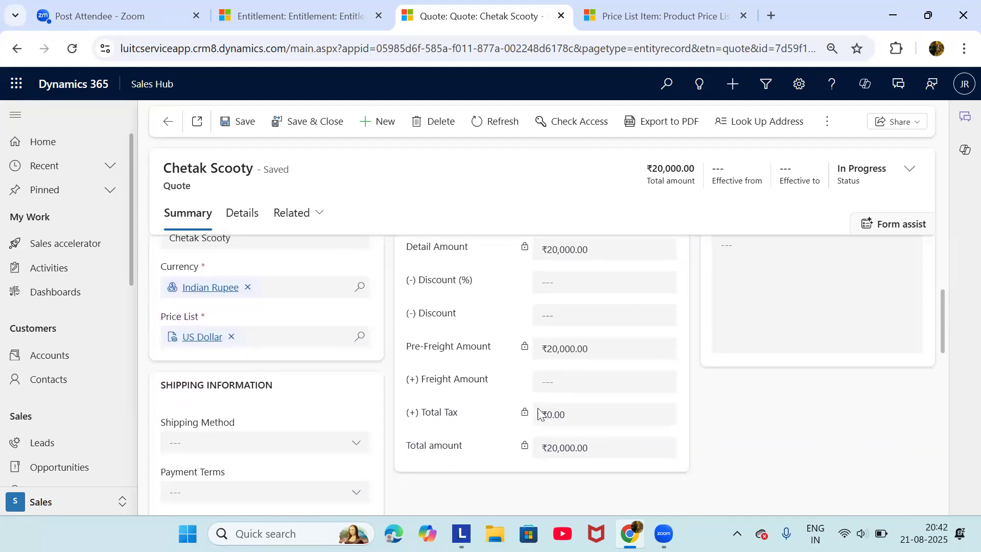
scroll(562, 430, up, 4)
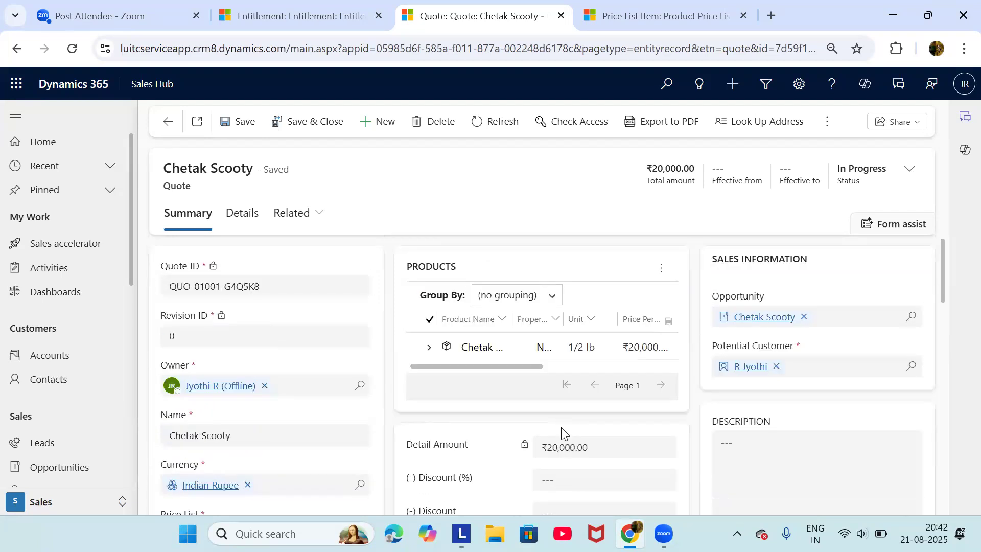
scroll(364, 393, down, 4)
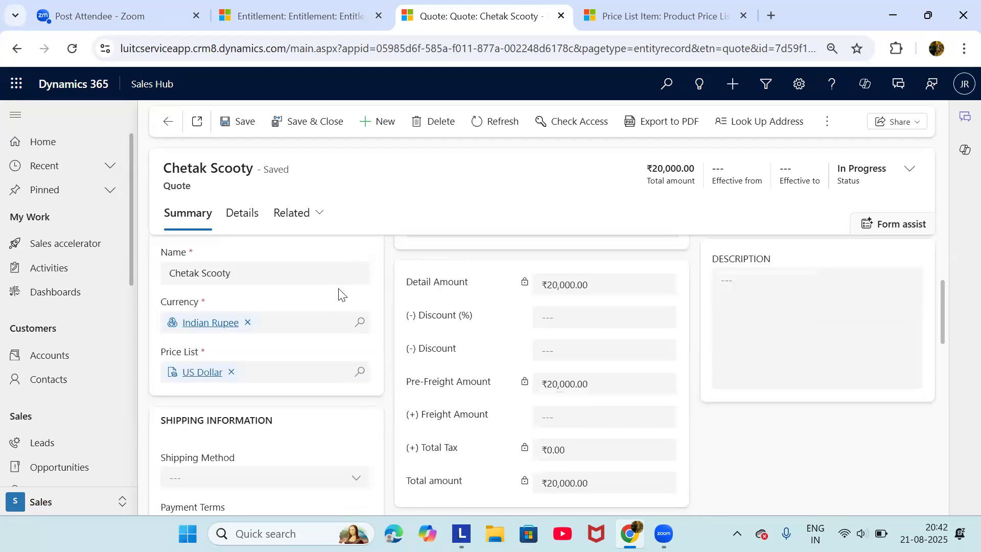
scroll(338, 295, up, 3)
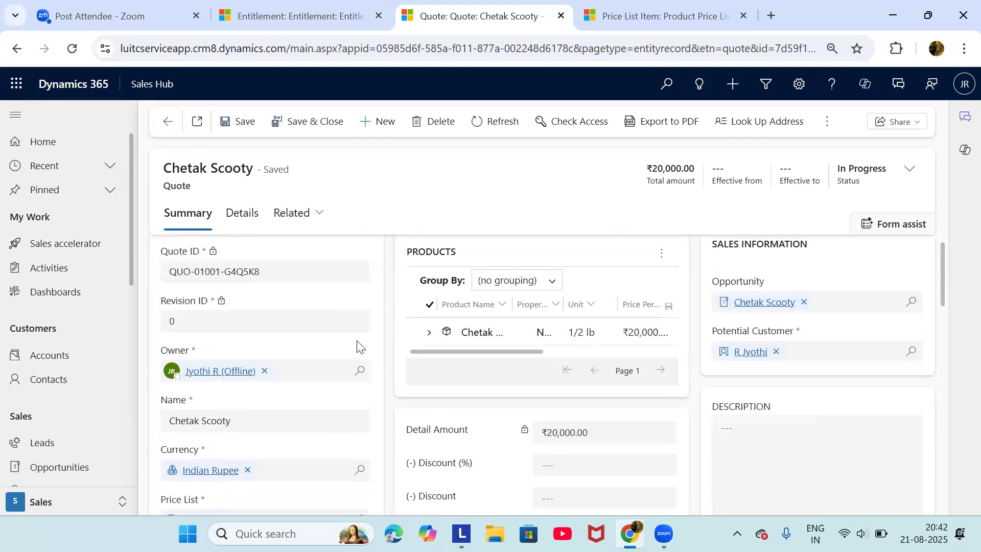
scroll(357, 346, down, 2)
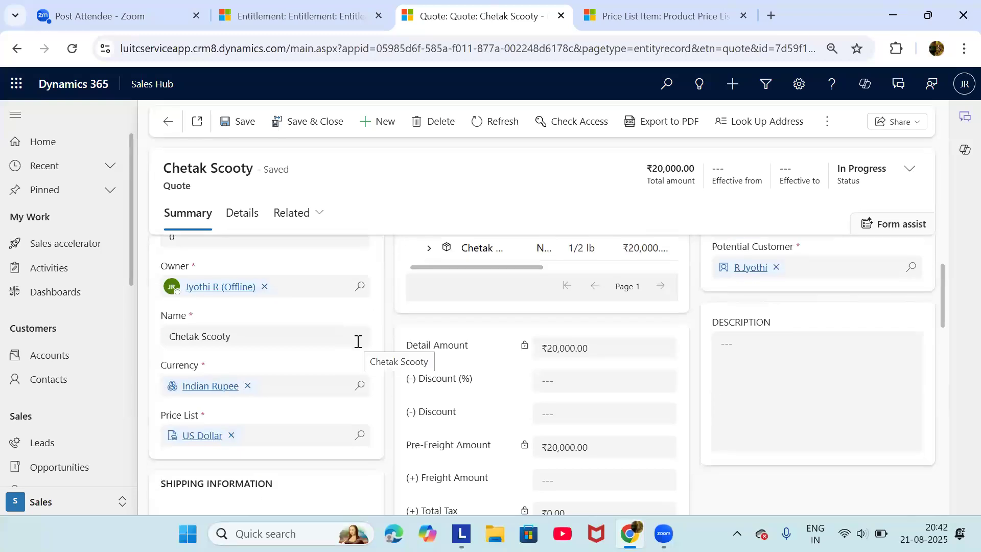
scroll(416, 395, down, 3)
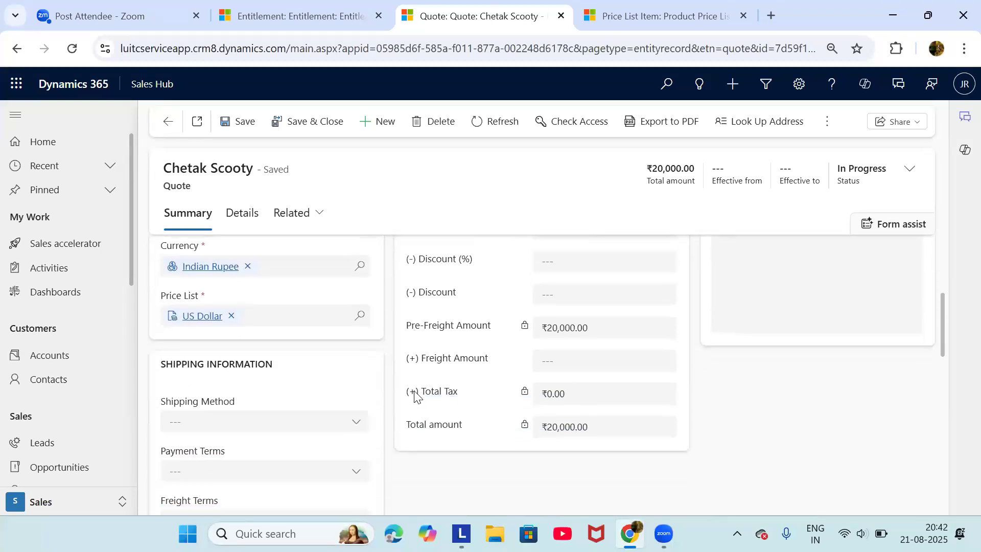
scroll(573, 337, up, 2)
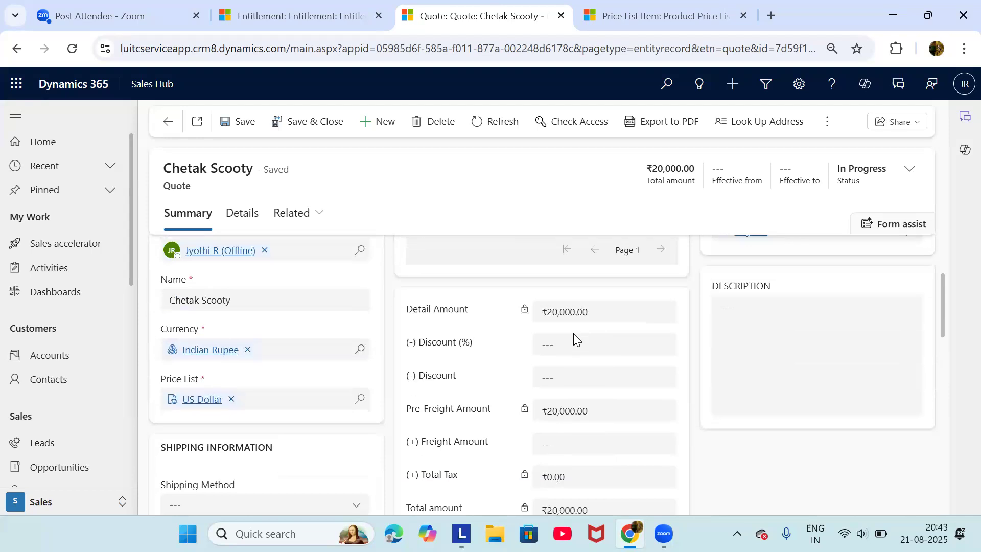
scroll(590, 373, up, 2)
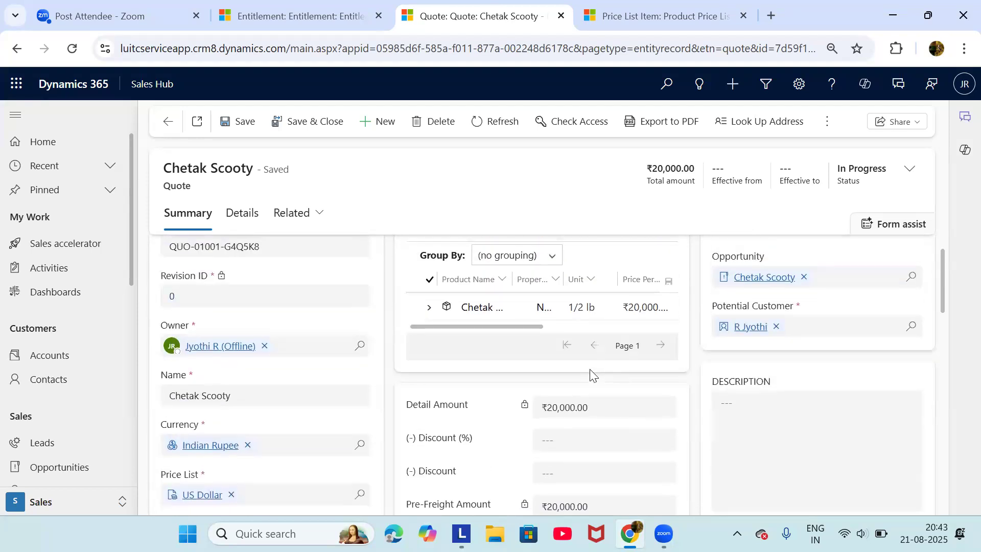
scroll(590, 370, down, 2)
scroll(590, 370, down, 2)
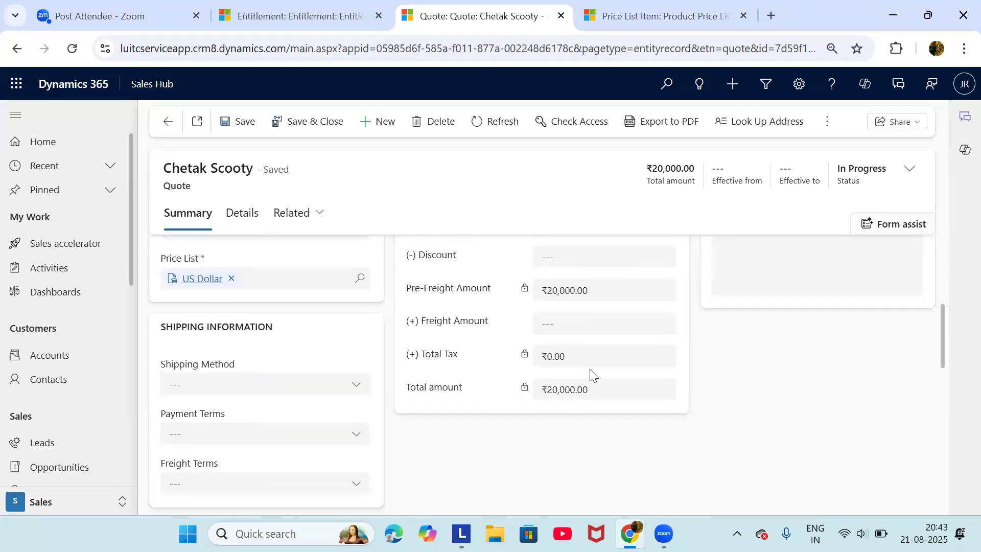
scroll(590, 373, down, 2)
scroll(589, 369, up, 6)
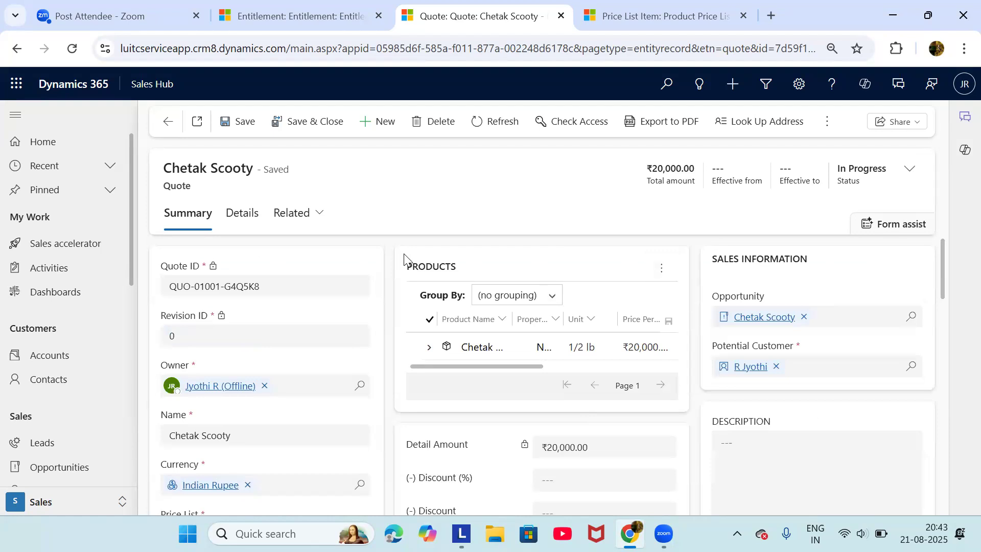
scroll(480, 437, down, 2)
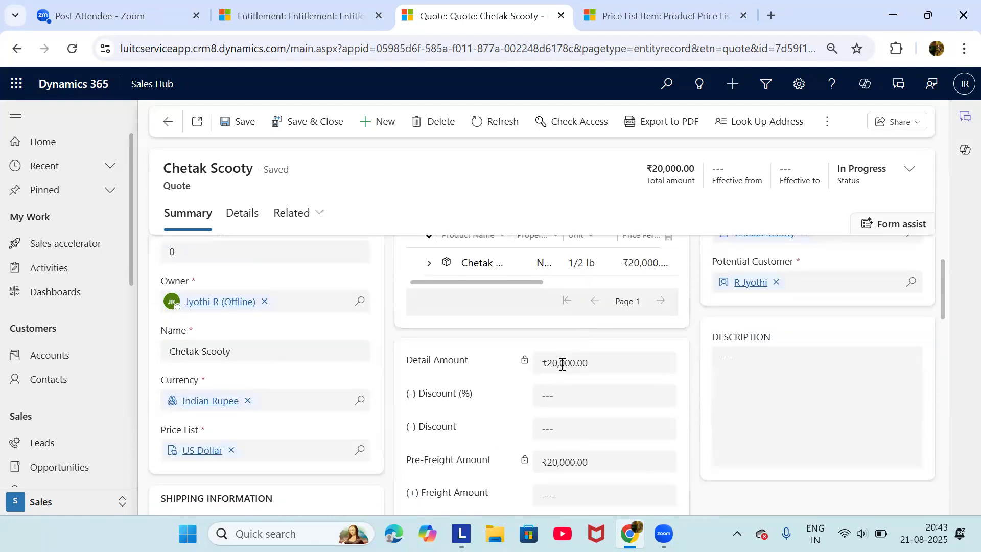
scroll(553, 478, down, 1)
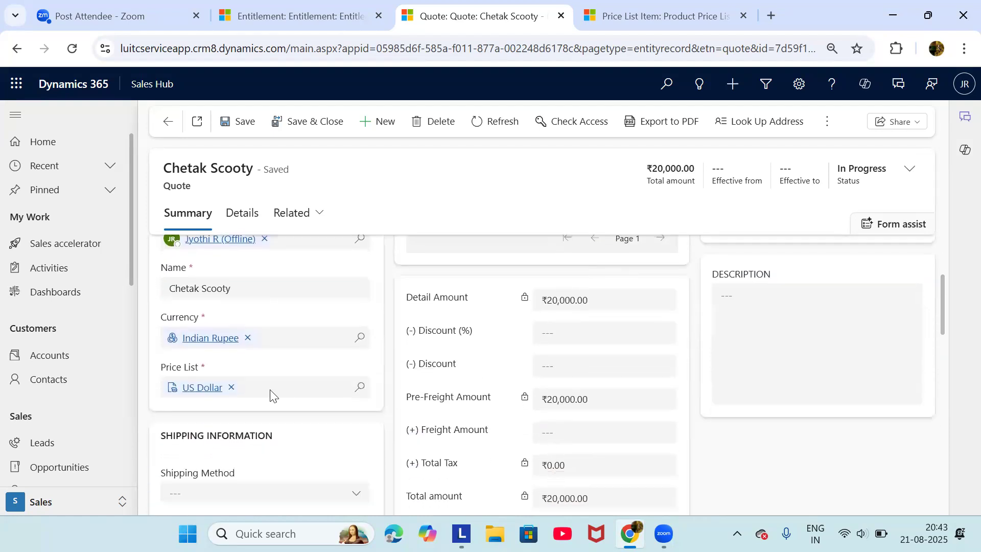
scroll(557, 414, up, 2)
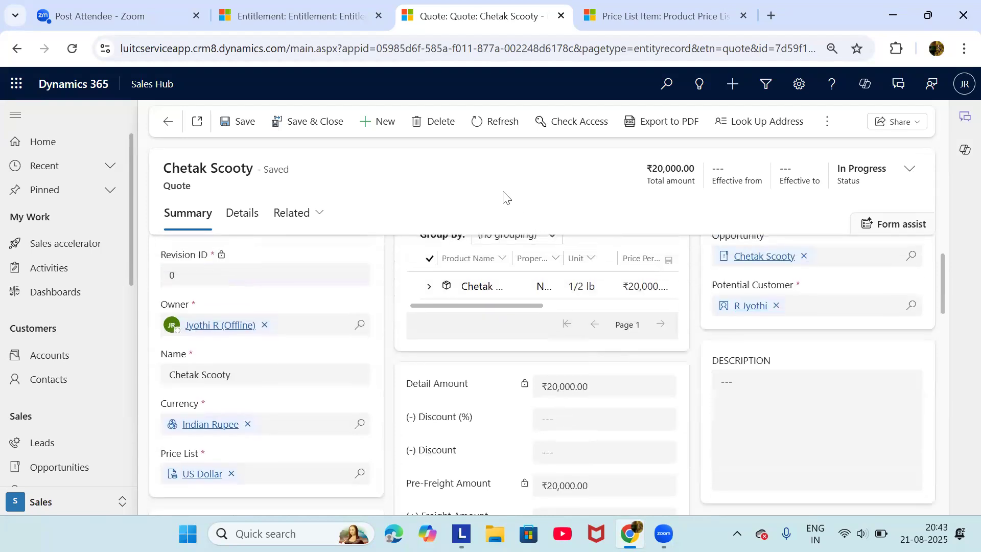
key(ctrl+a)
click(519, 184)
click(647, 128)
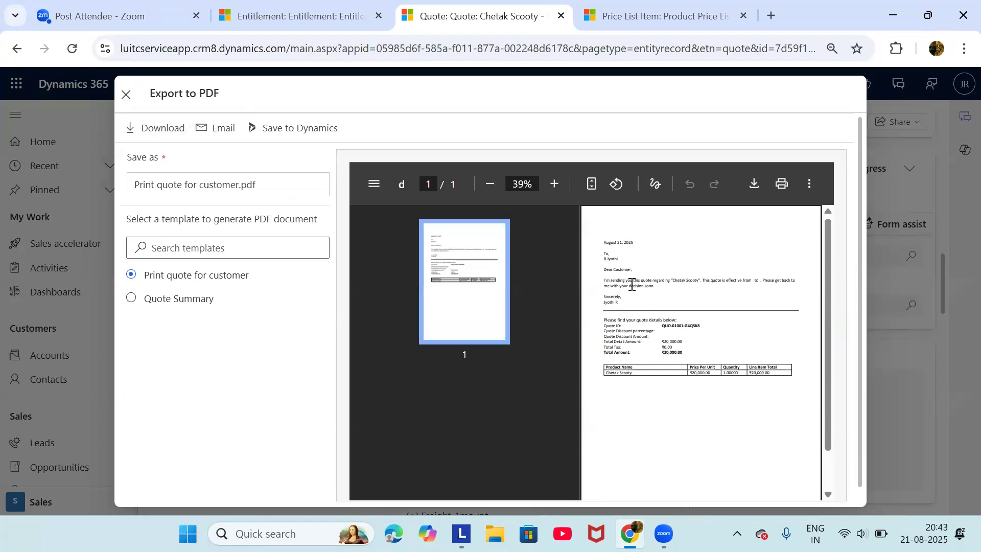
drag(605, 272, 629, 298)
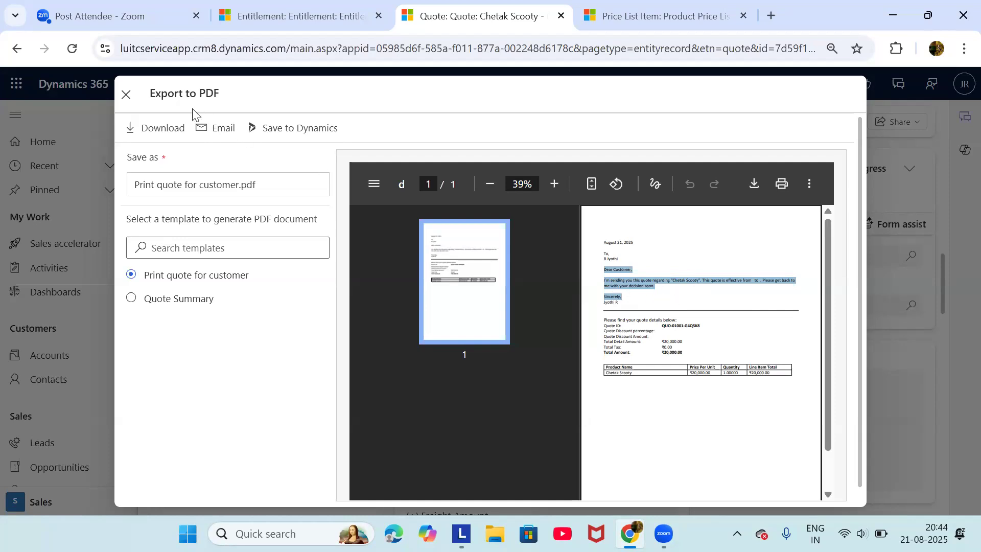
click(125, 94)
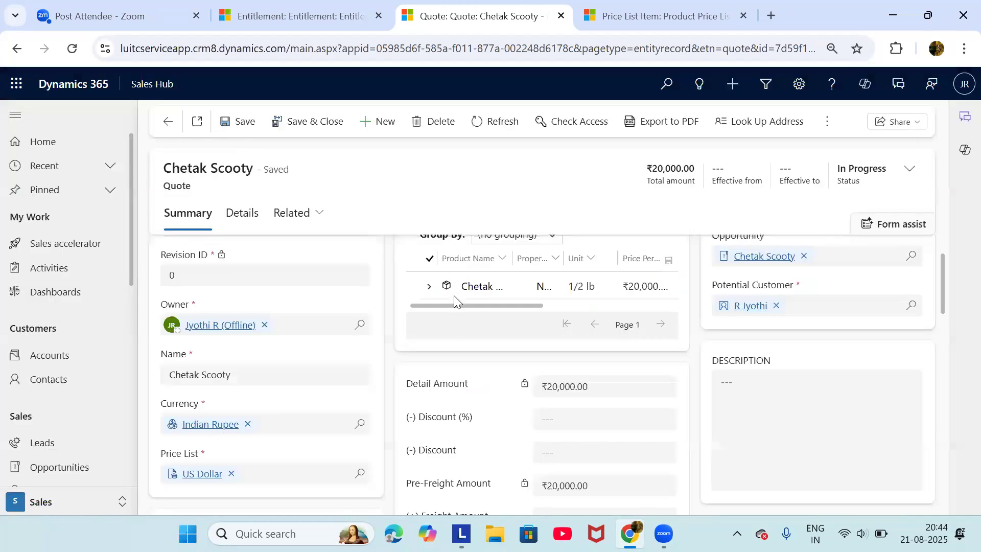
Activate the Chetak Scooty quote from the More commands menu
scroll(450, 327, up, 1)
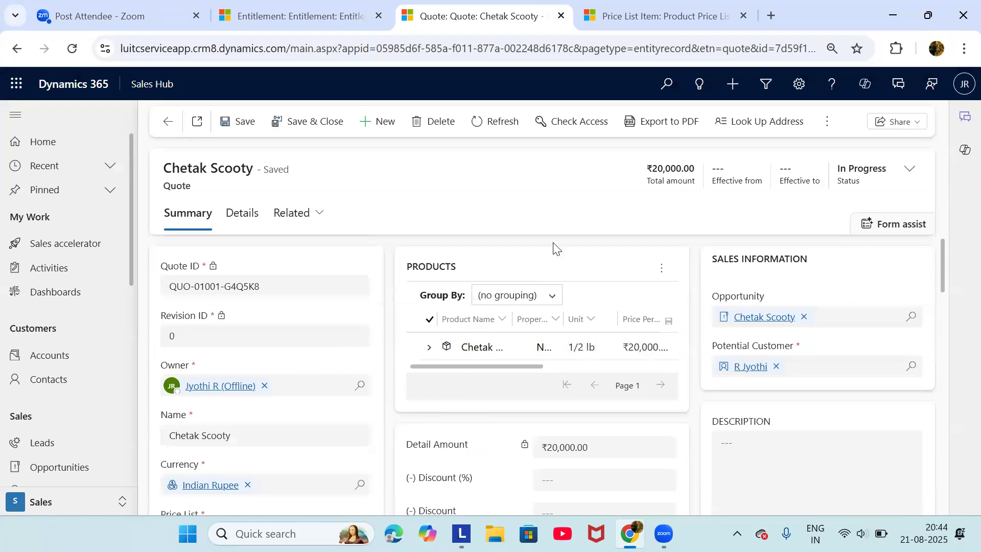
click(827, 123)
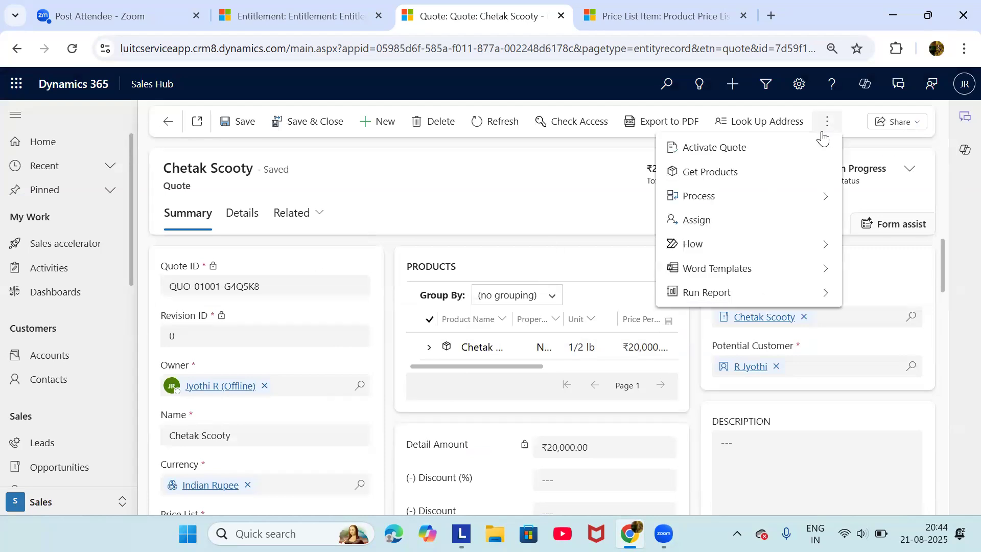
click(786, 149)
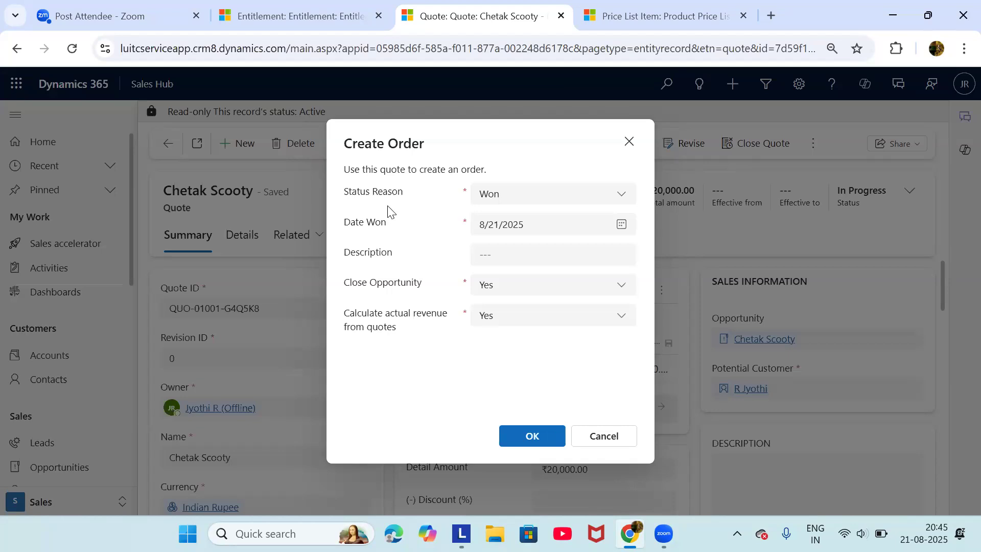
Confirm the won Chetak Scooty order and review the new ₹20,000.00 order ORD-01000-F6S5J7
click(532, 435)
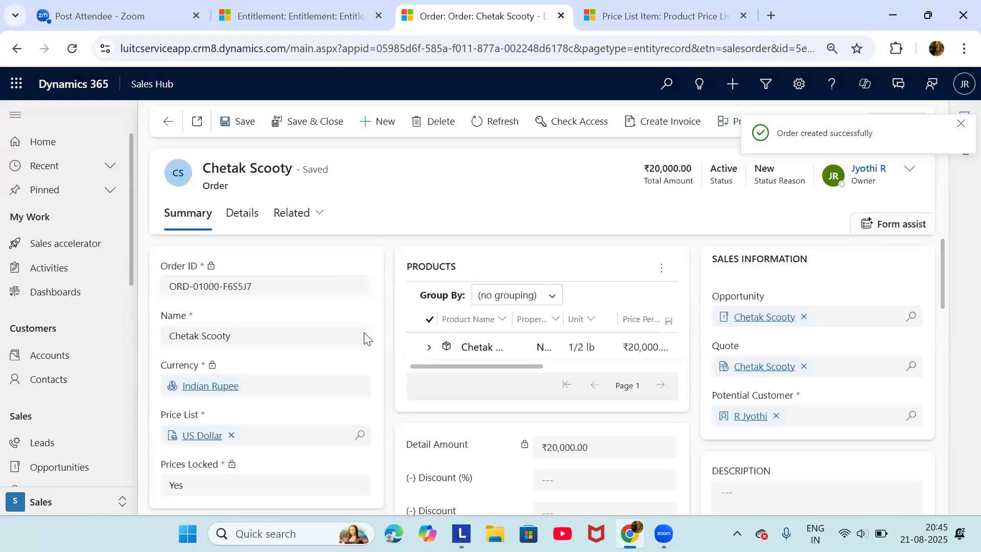
scroll(361, 385, down, 1)
scroll(361, 385, up, 1)
scroll(361, 388, down, 2)
scroll(360, 391, down, 4)
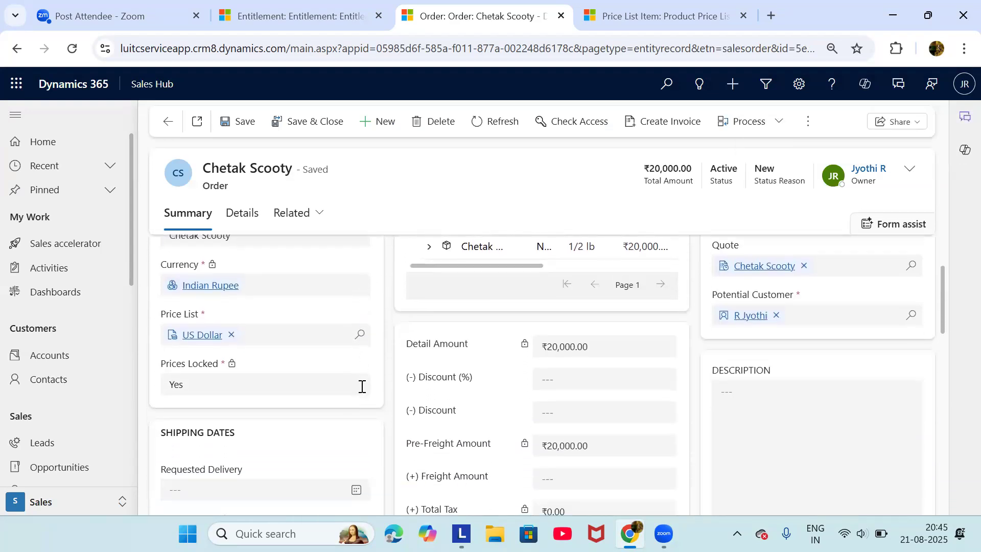
scroll(360, 391, up, 5)
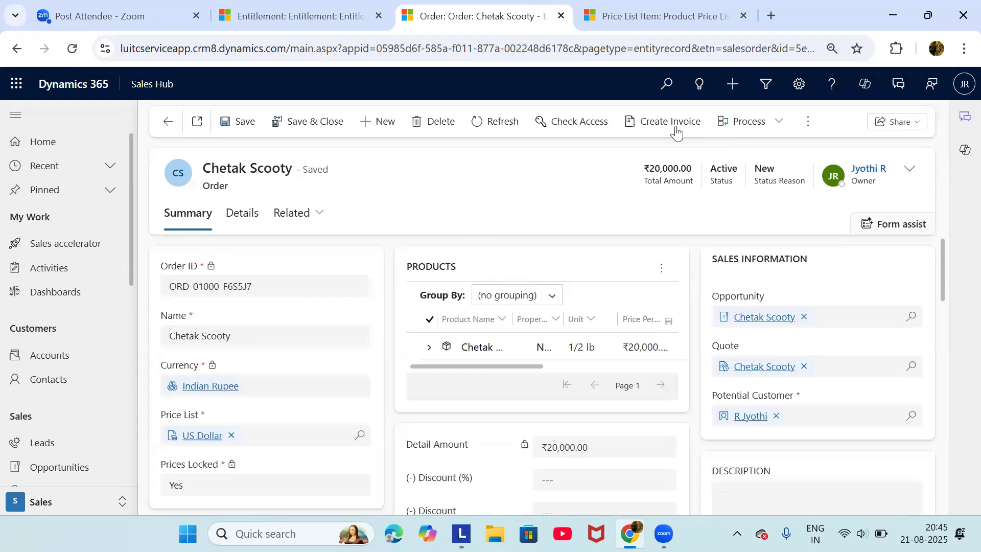
Generate invoice INV-01000-R4V2B1 for ₹20,000.00 from the order and look it over
click(645, 134)
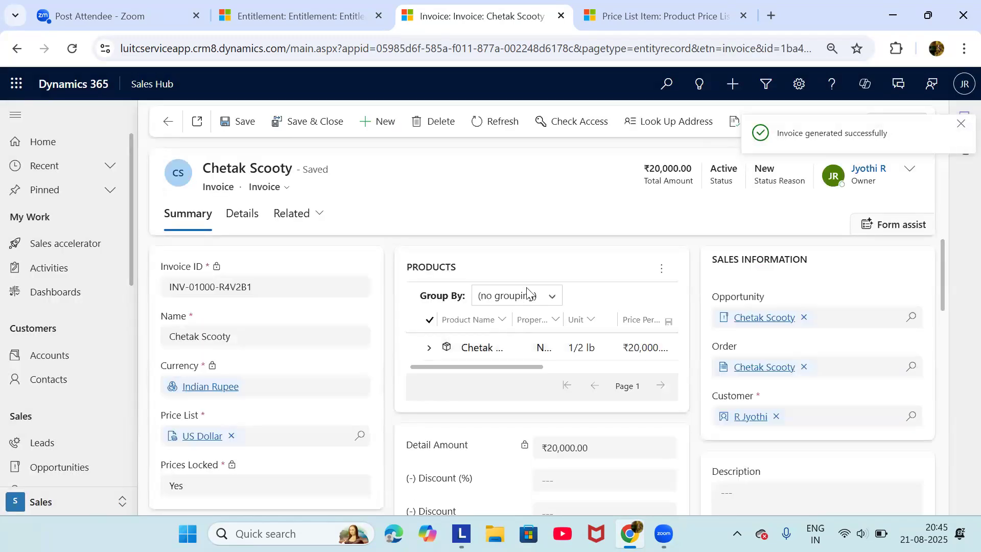
scroll(523, 398, down, 10)
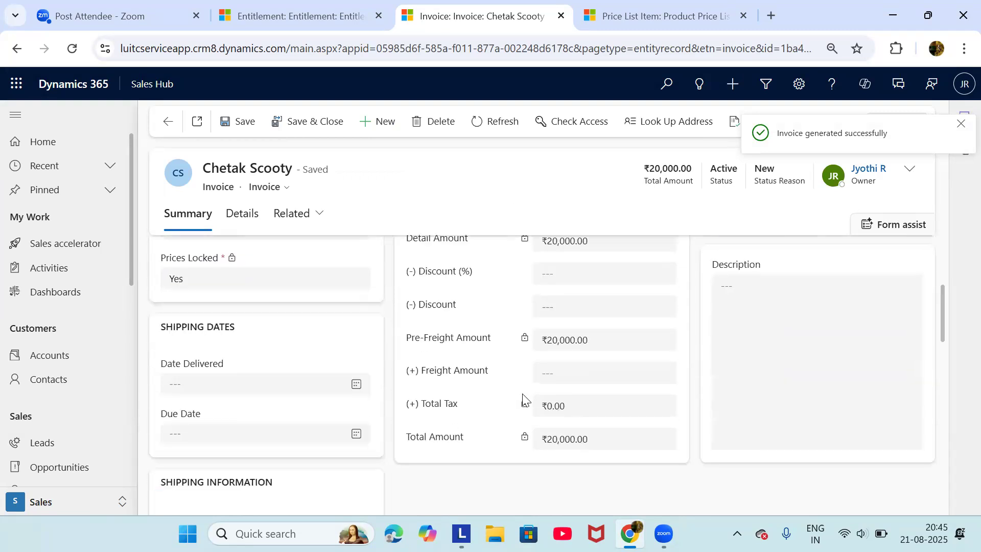
scroll(523, 399, up, 10)
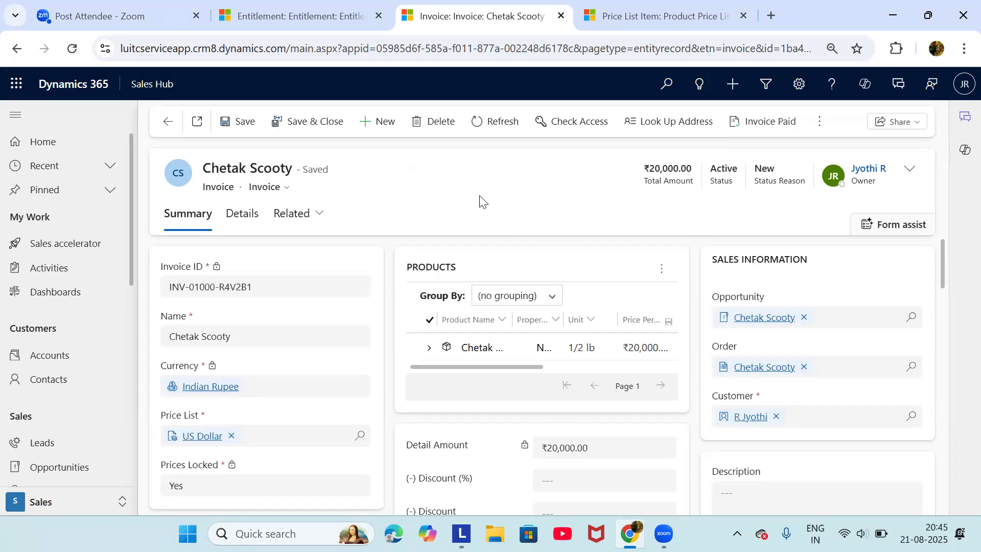
scroll(384, 349, down, 3)
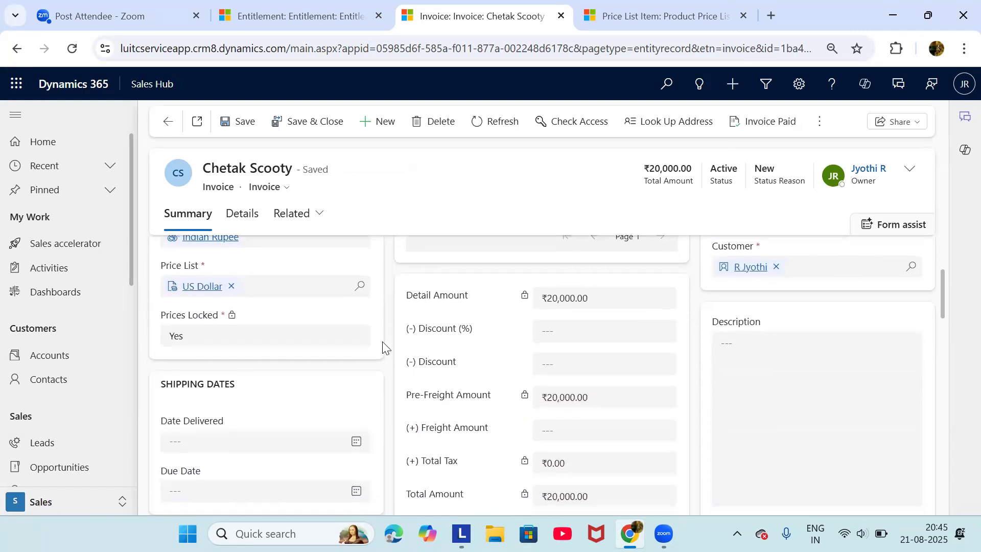
scroll(385, 349, up, 3)
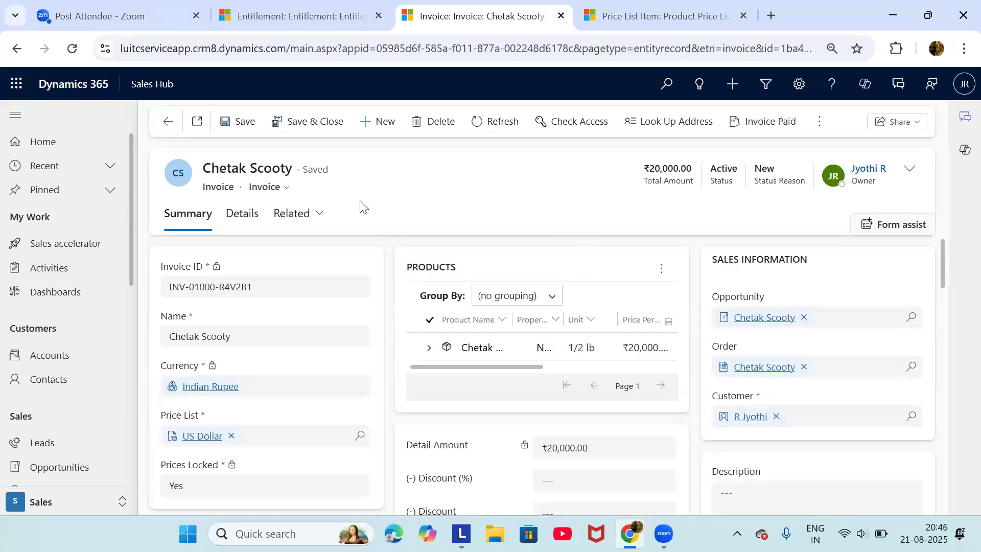
Mark the Chetak Scooty invoice as Paid with status reason Complete
click(818, 129)
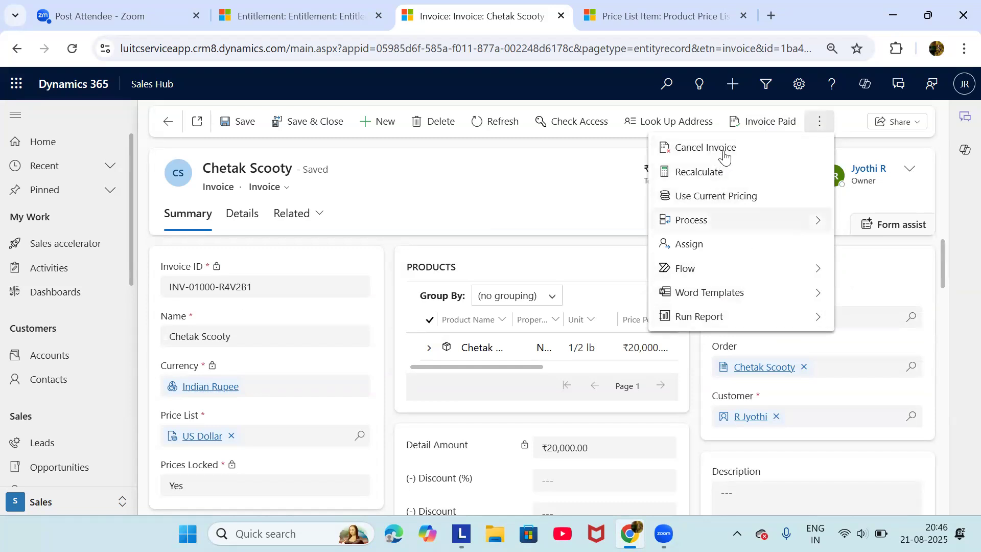
click(766, 131)
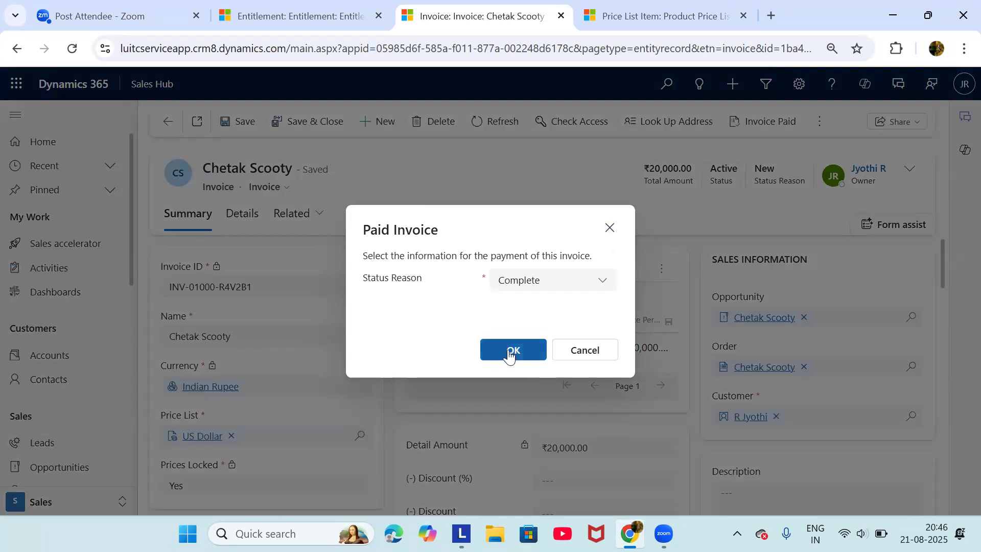
click(529, 355)
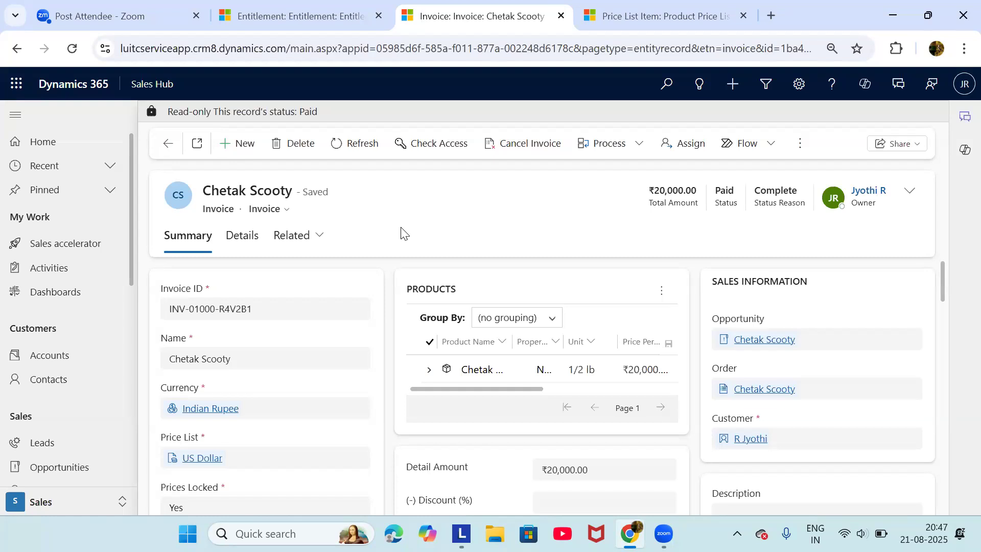
Open the Sales Activity Social Dashboard and scroll through its panels
click(56, 302)
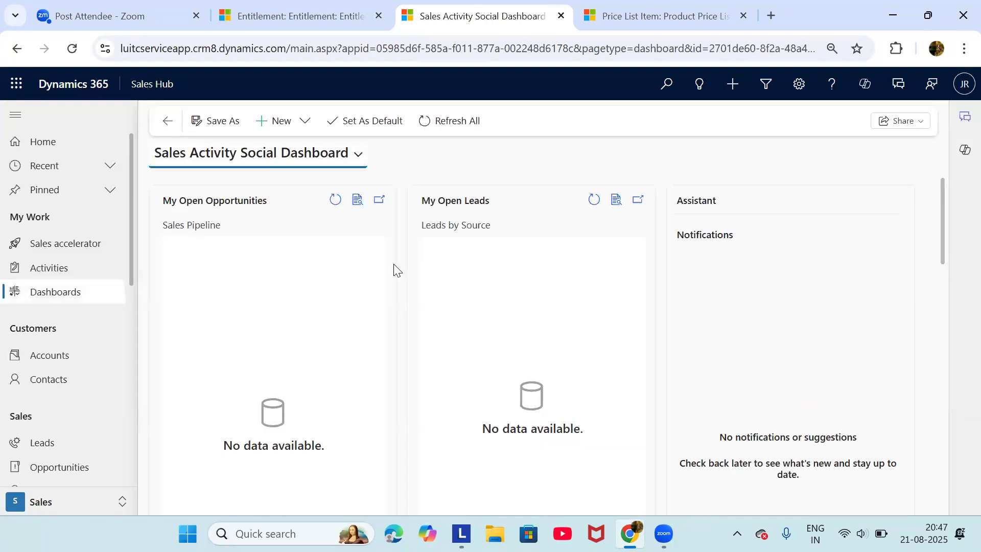
scroll(397, 269, down, 8)
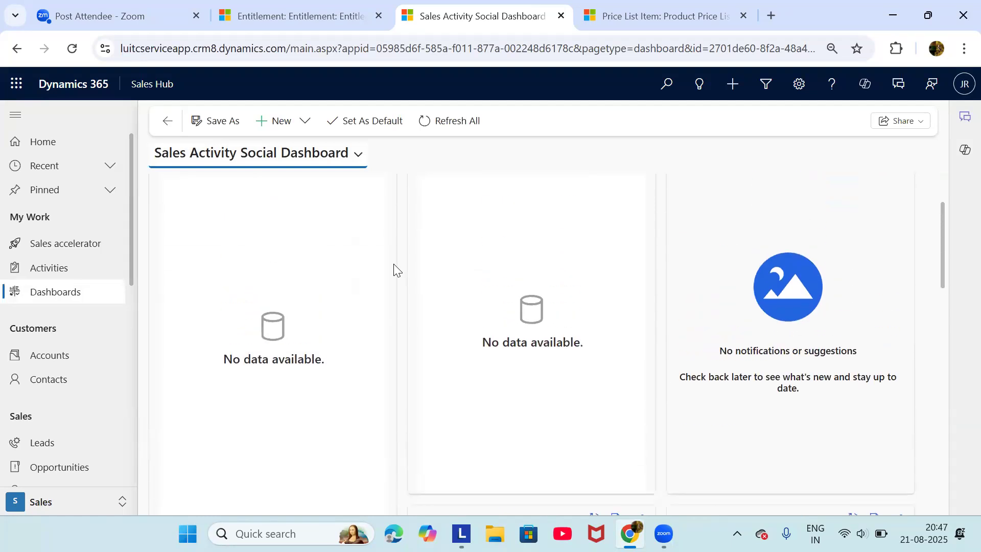
scroll(397, 270, down, 3)
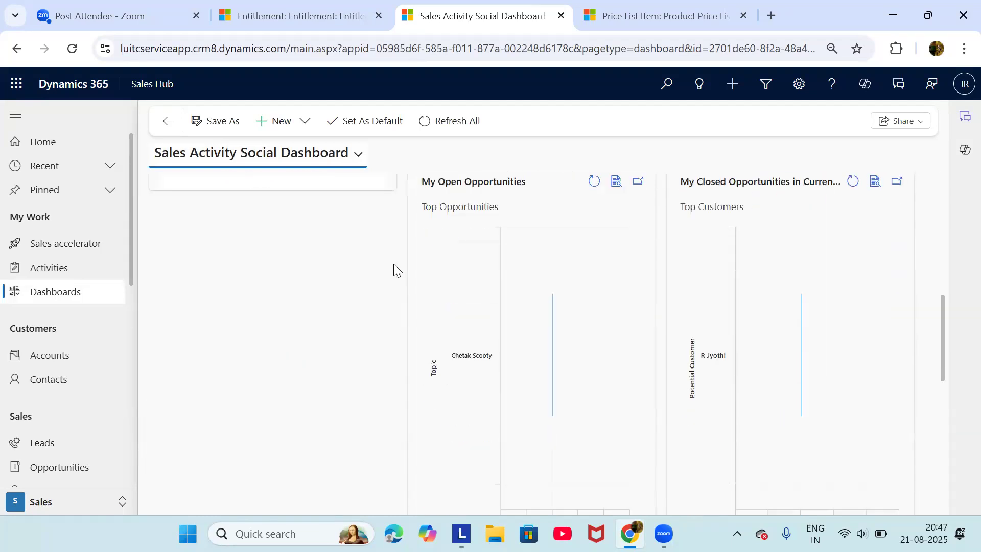
scroll(397, 271, up, 8)
scroll(394, 263, down, 6)
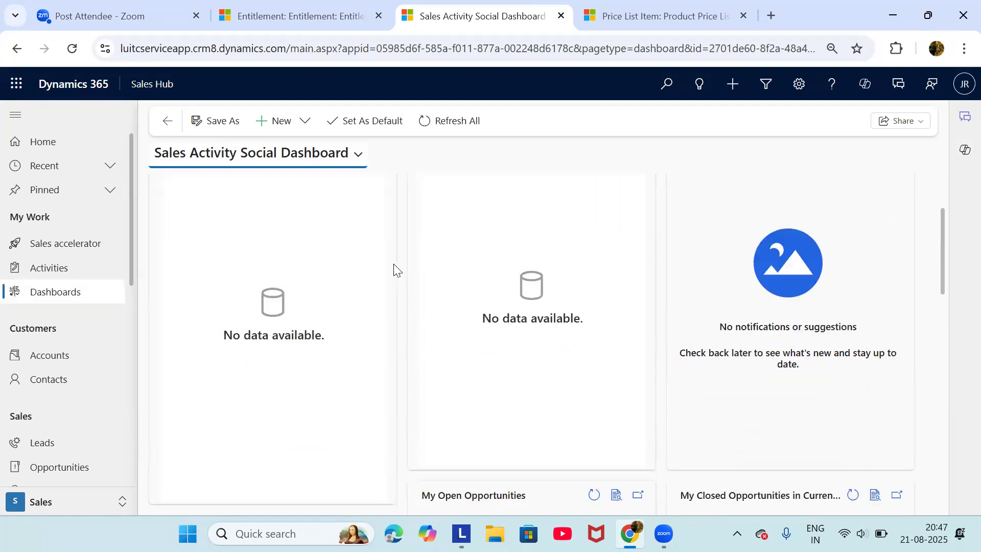
scroll(394, 264, up, 5)
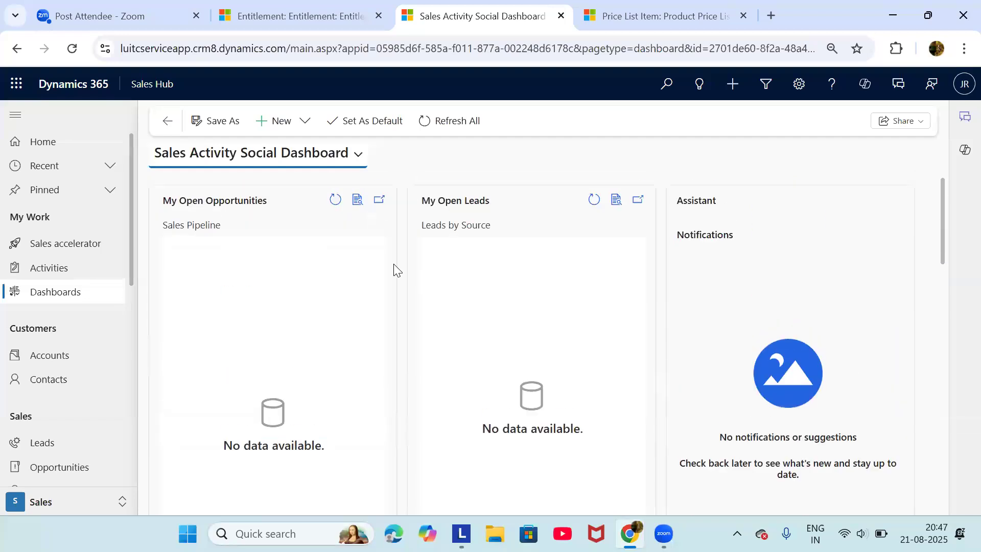
Glance at the new Price List Item form, then return to the dashboard
click(629, 28)
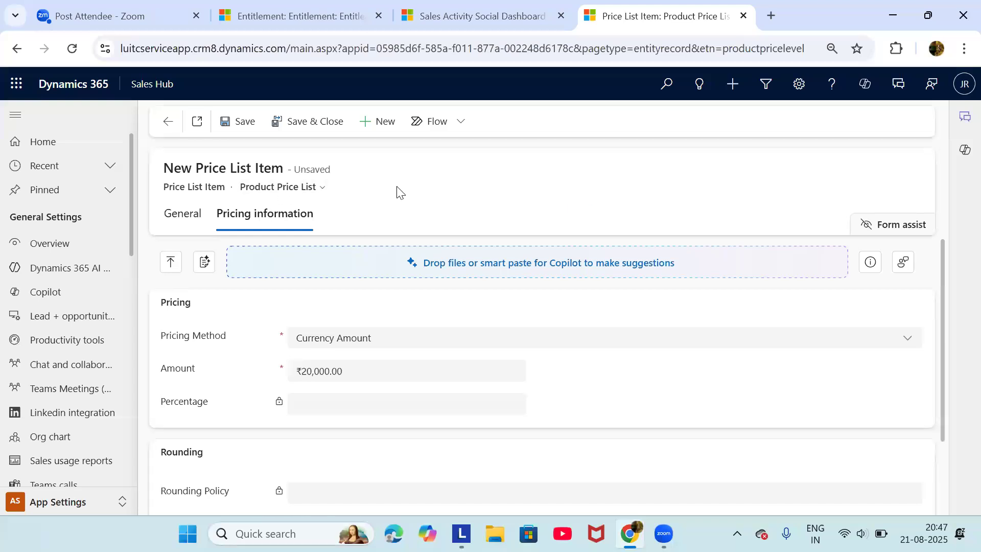
click(457, 30)
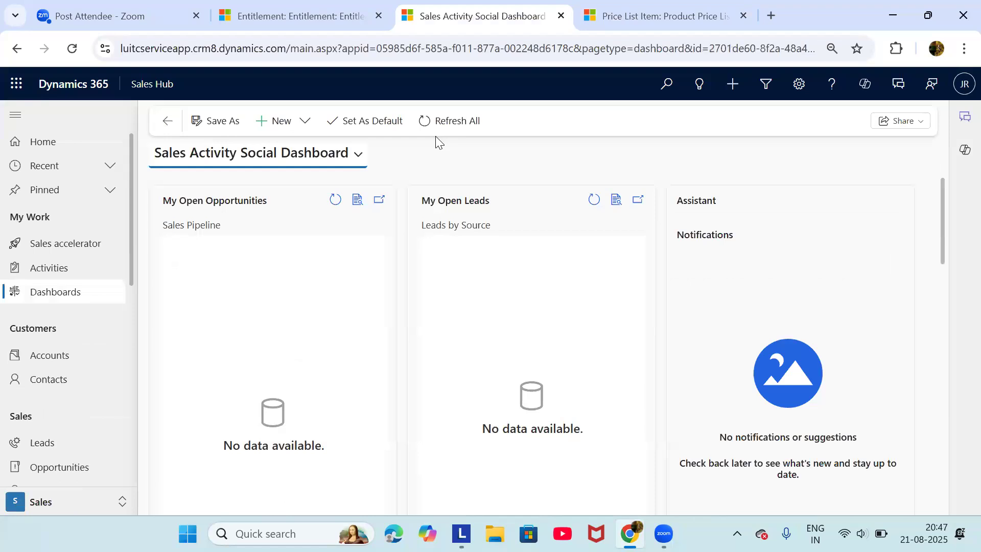
scroll(104, 401, down, 3)
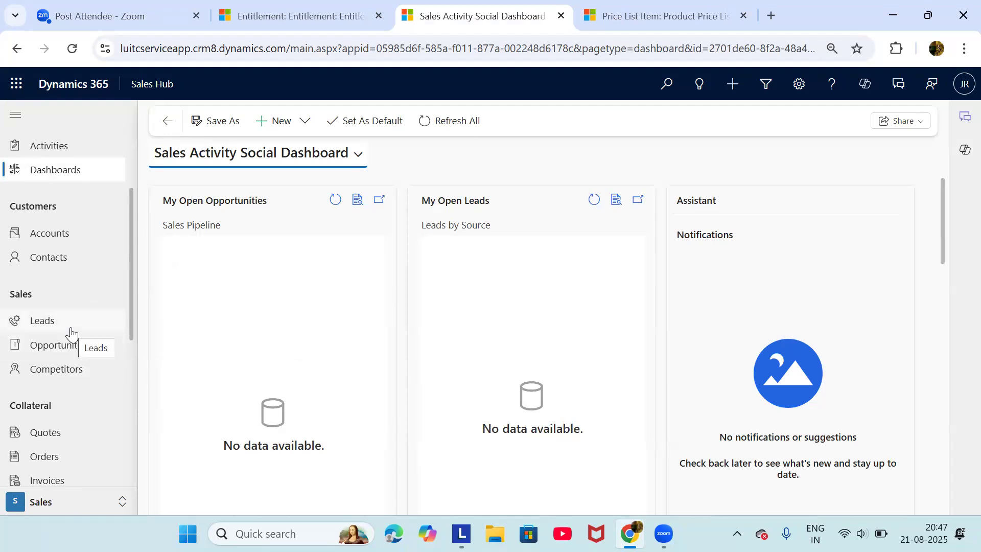
Open the Chetak Scooty opportunity from the open opportunities list, then cancel closing it as lost
click(70, 332)
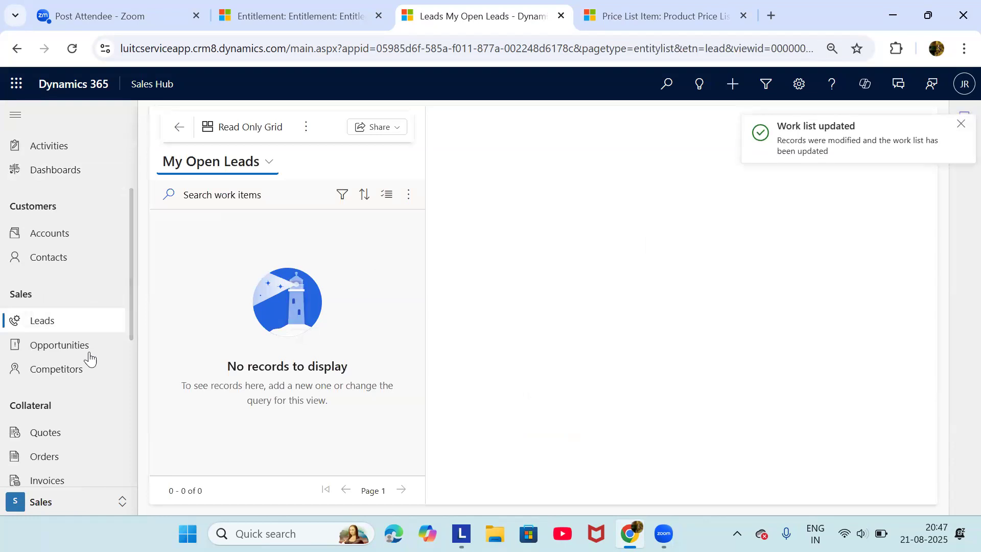
click(85, 352)
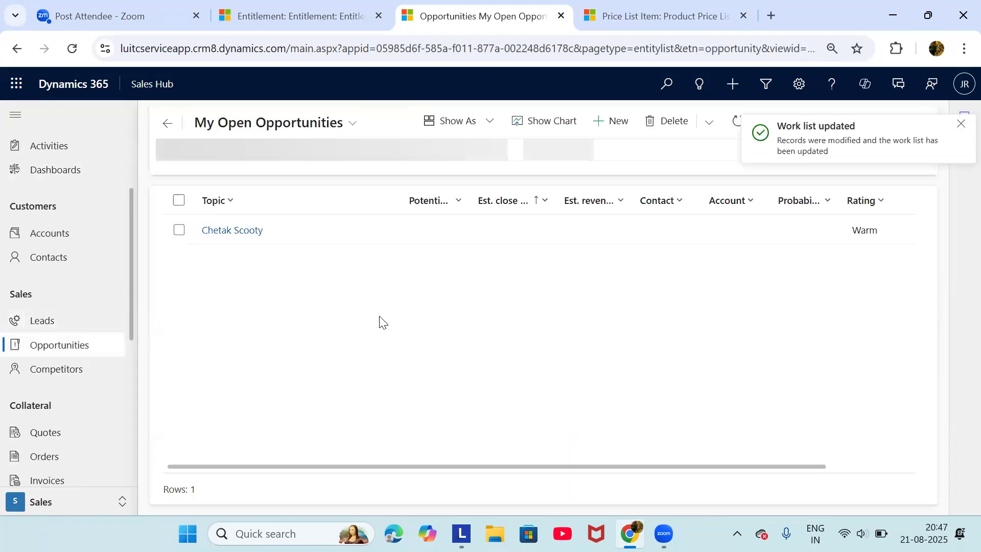
click(233, 235)
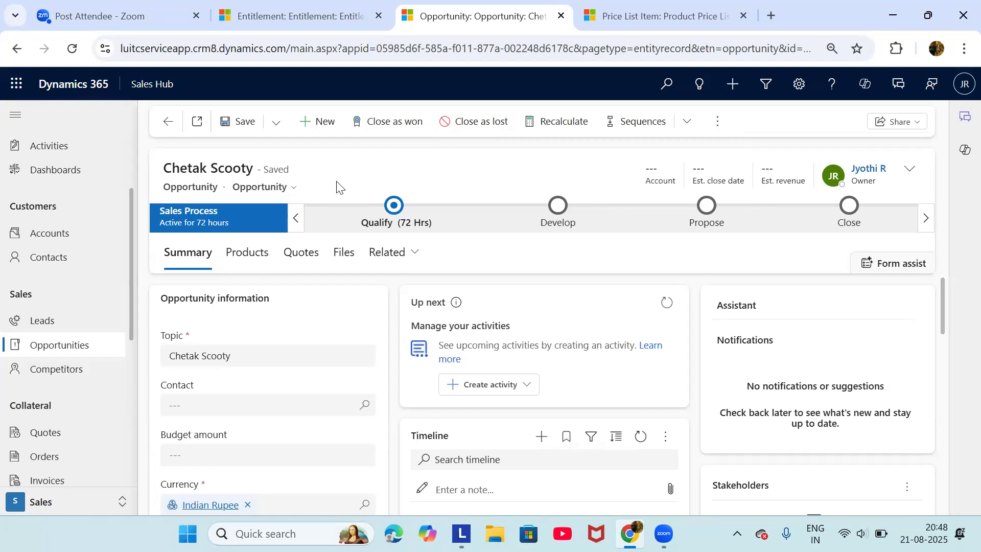
click(482, 126)
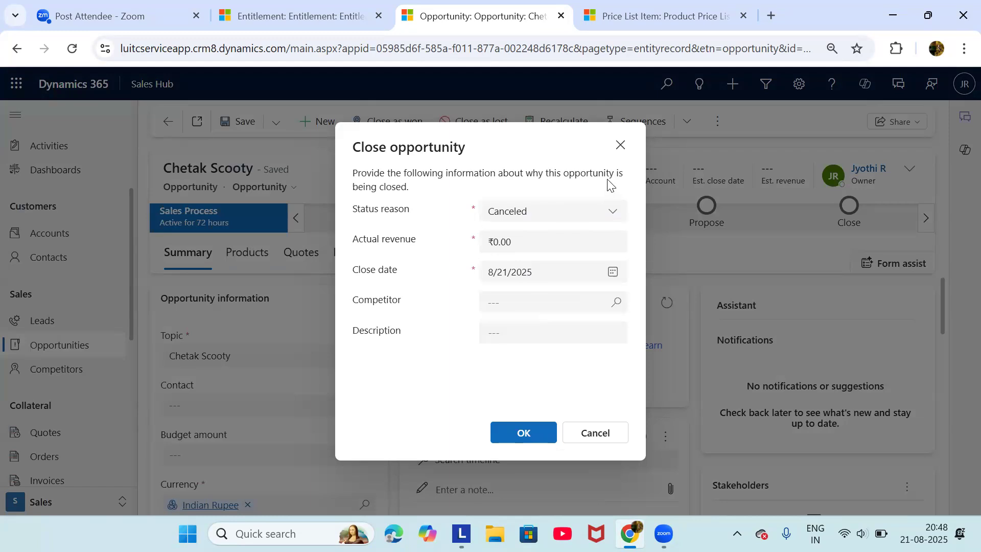
click(620, 149)
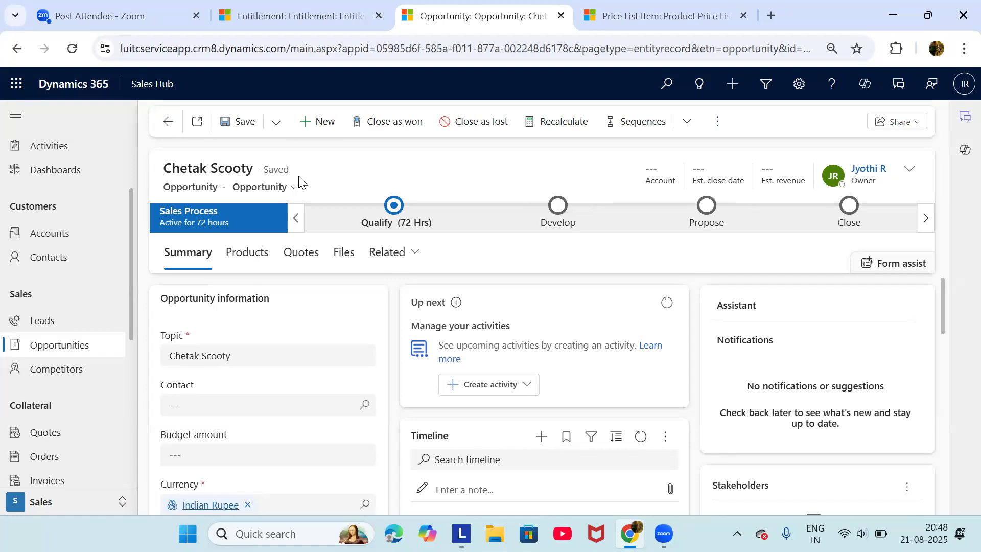
Start a new lead with Topic 'Home Appliances'
click(64, 322)
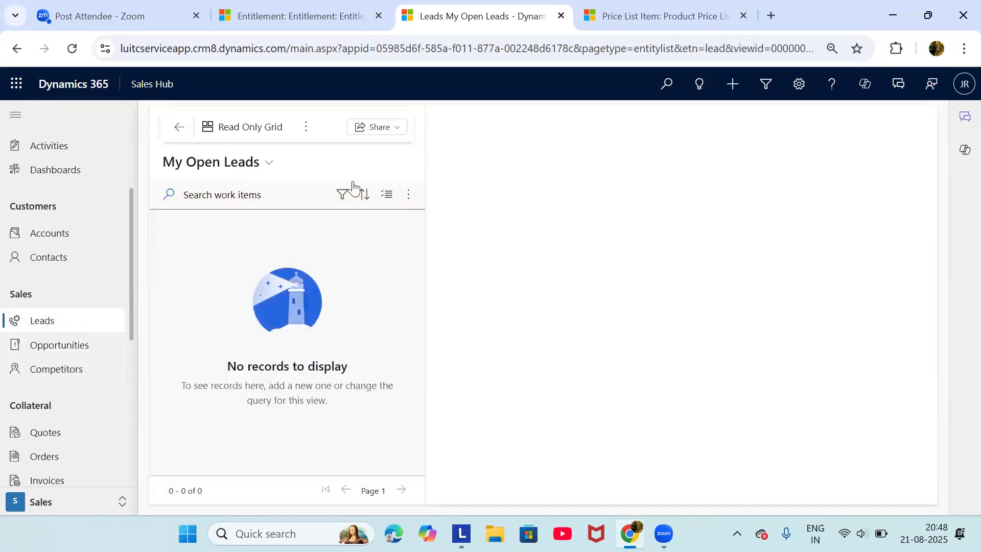
click(306, 134)
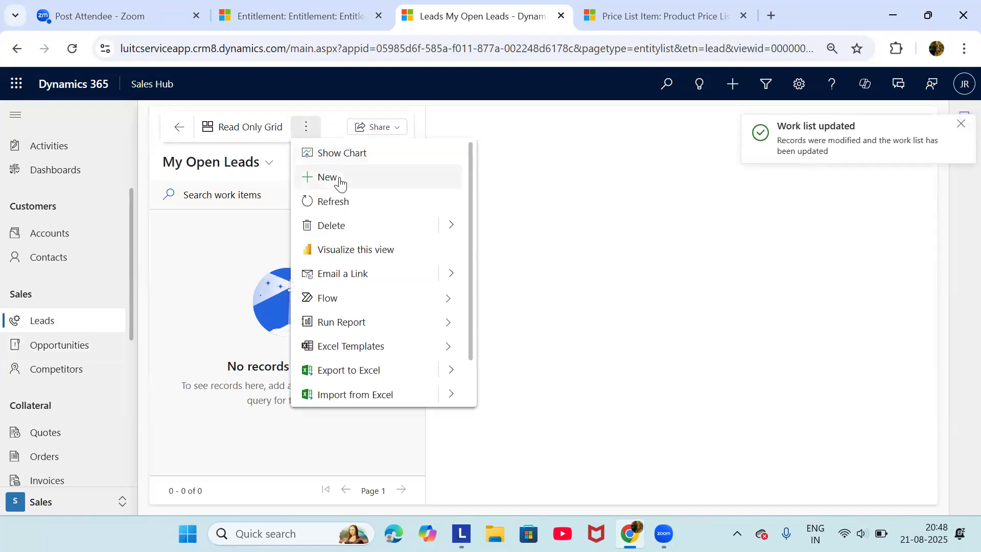
click(339, 184)
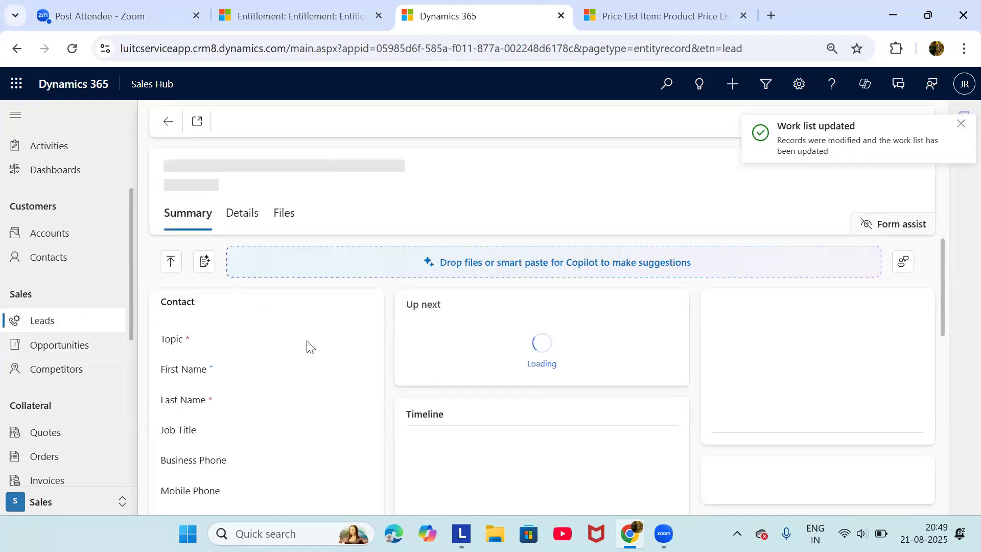
click(211, 401)
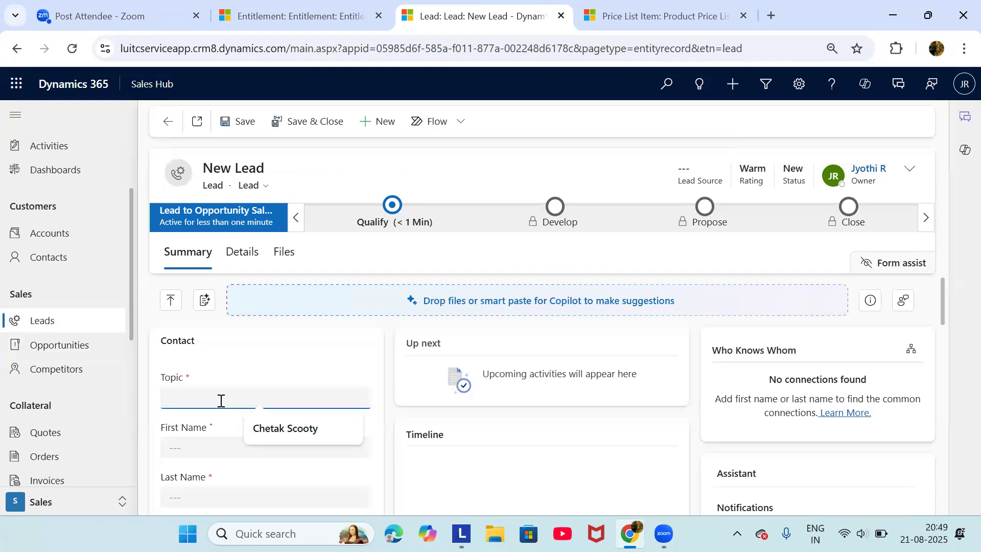
text(Sma)
key(BackSpace)
key(BackSpace)
text(Home )
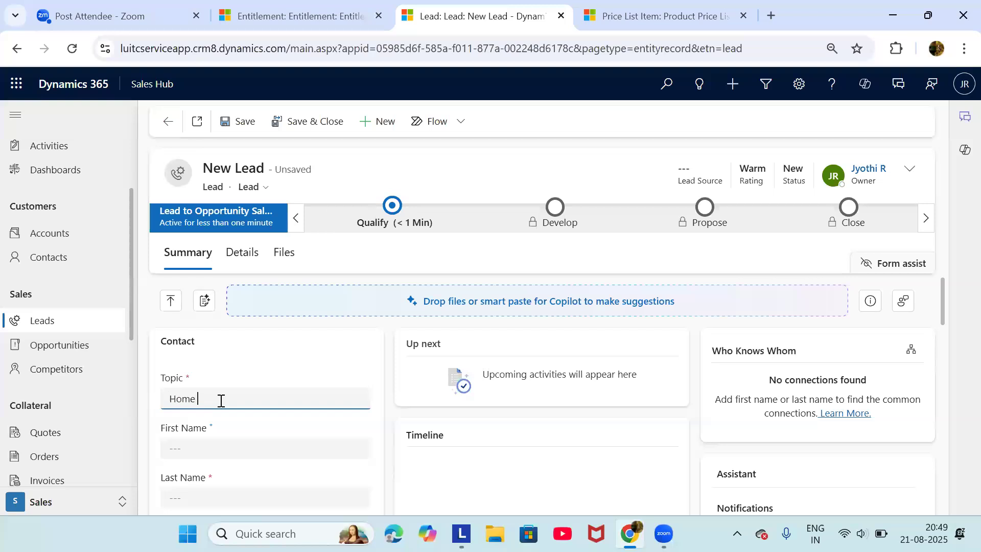
text(Applian)
Enter Last Name 'ABC company' and the lead's e-mail address, then save the lead
click(270, 500)
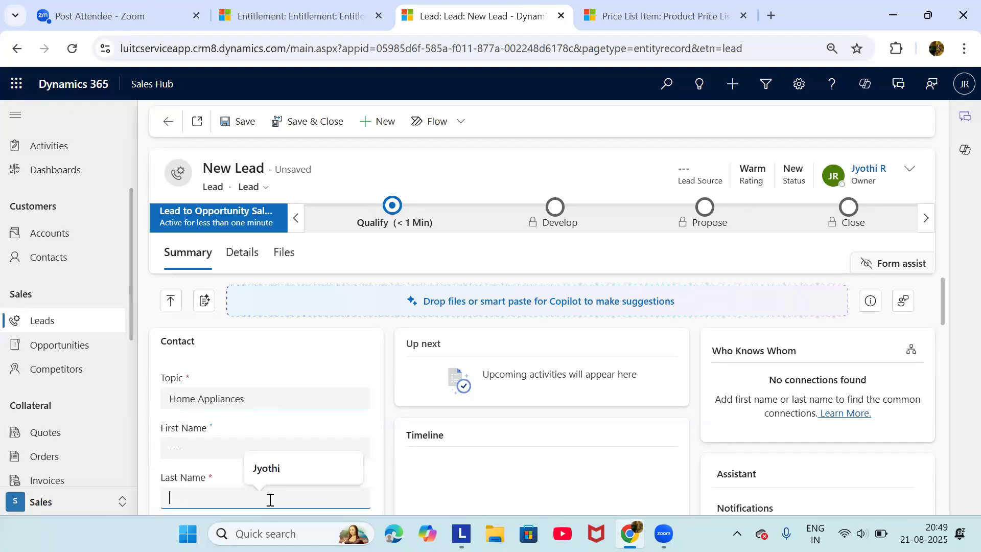
scroll(269, 499, down, 2)
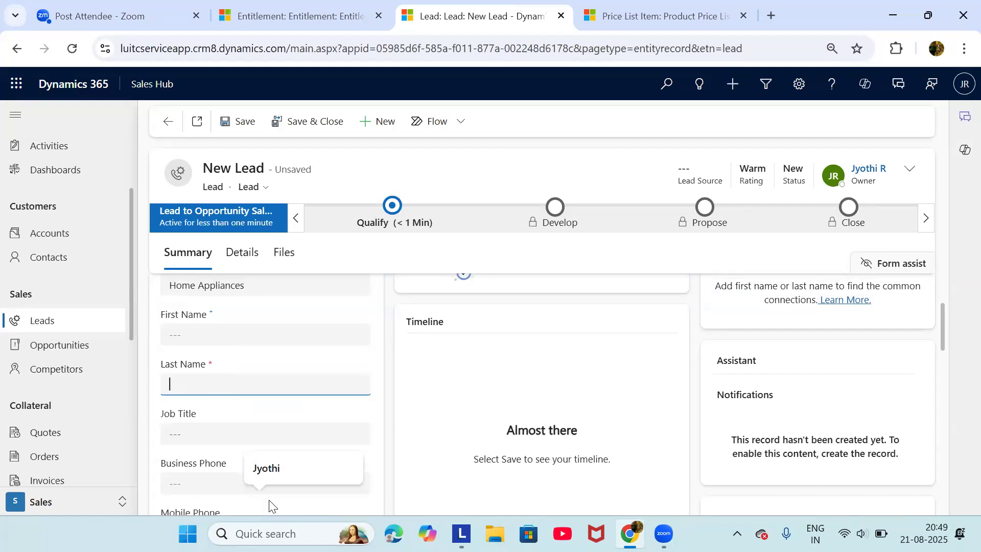
text(AB)
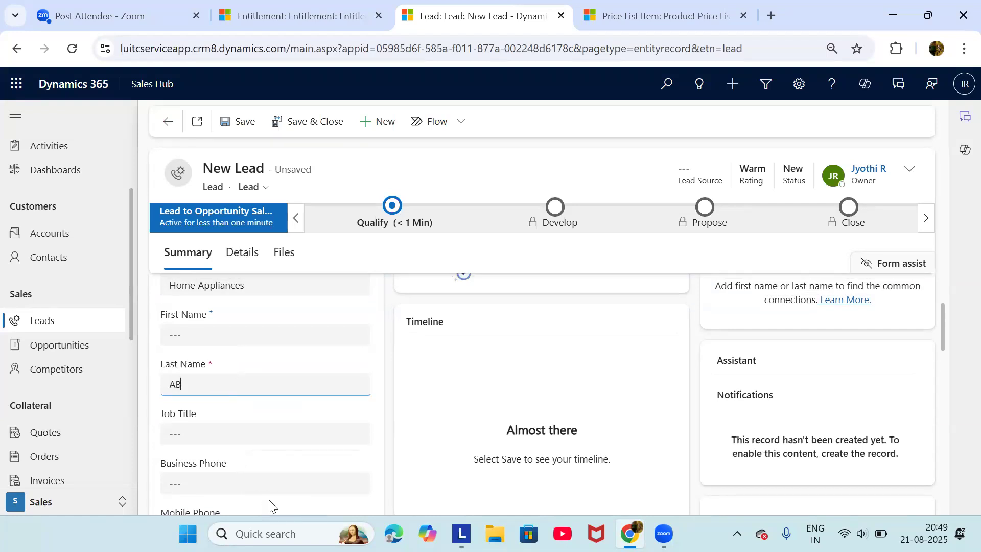
text(C company)
scroll(269, 504, down, 2)
click(244, 465)
text(abc)
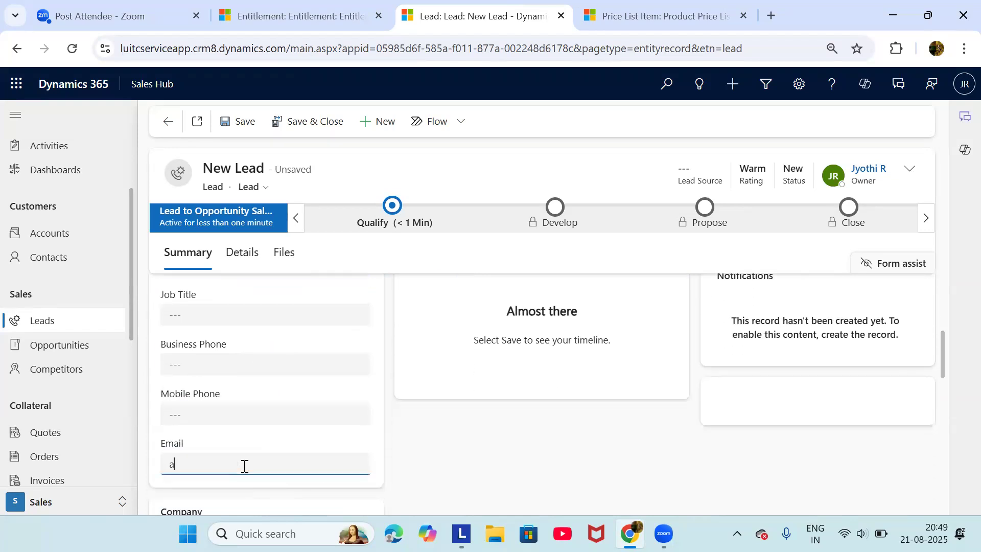
text(@gmail.com)
click(233, 122)
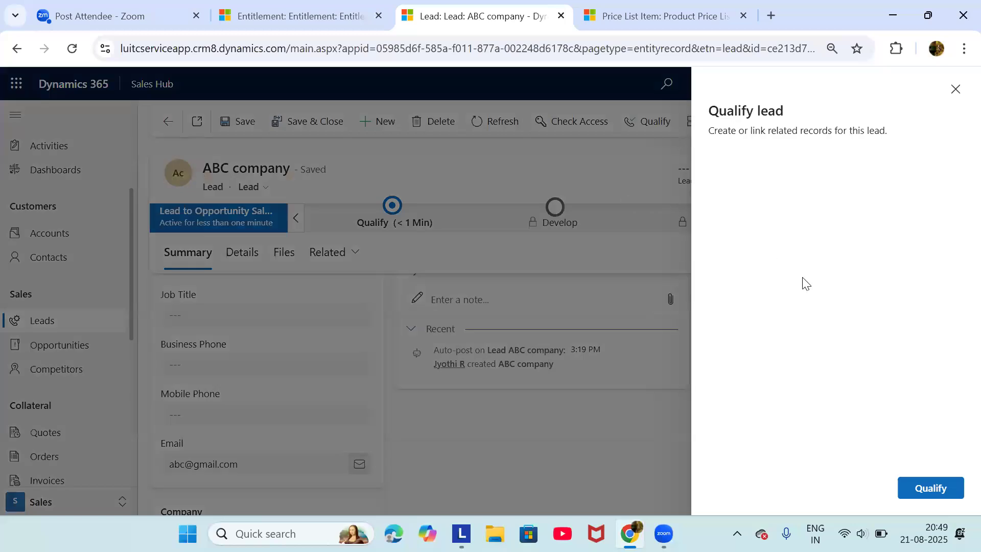
Qualify the ABC company lead into the Home Appliances opportunity and return to the empty My Open Leads list
click(924, 491)
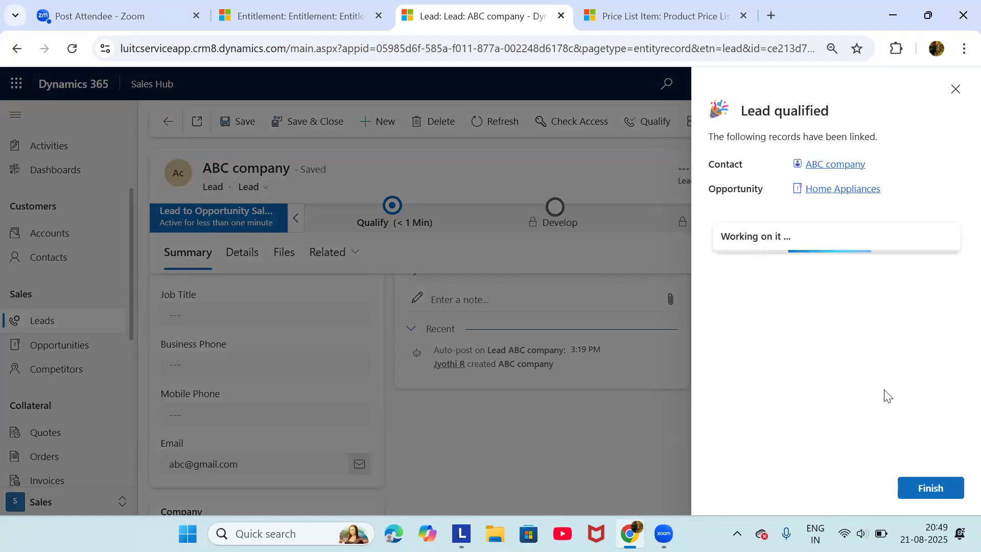
click(940, 487)
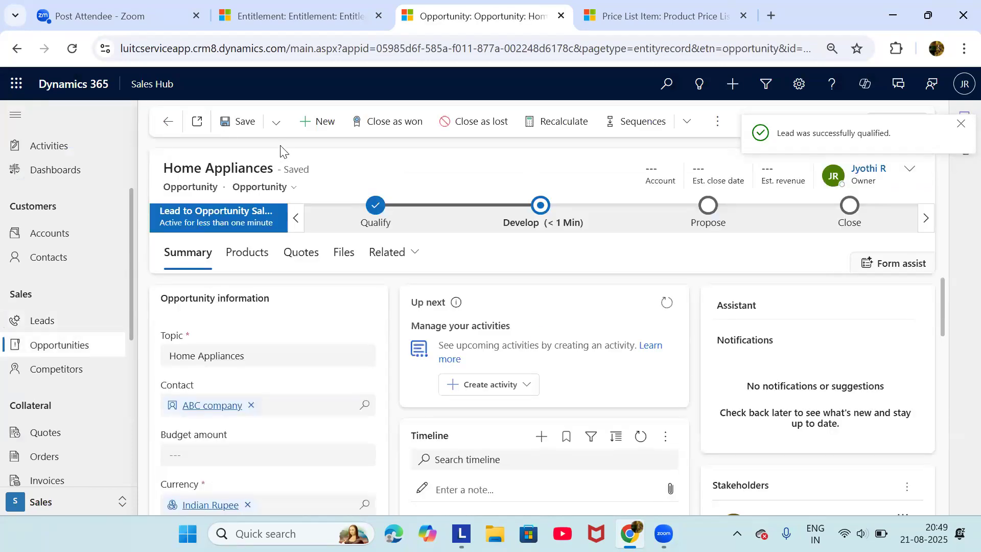
click(72, 323)
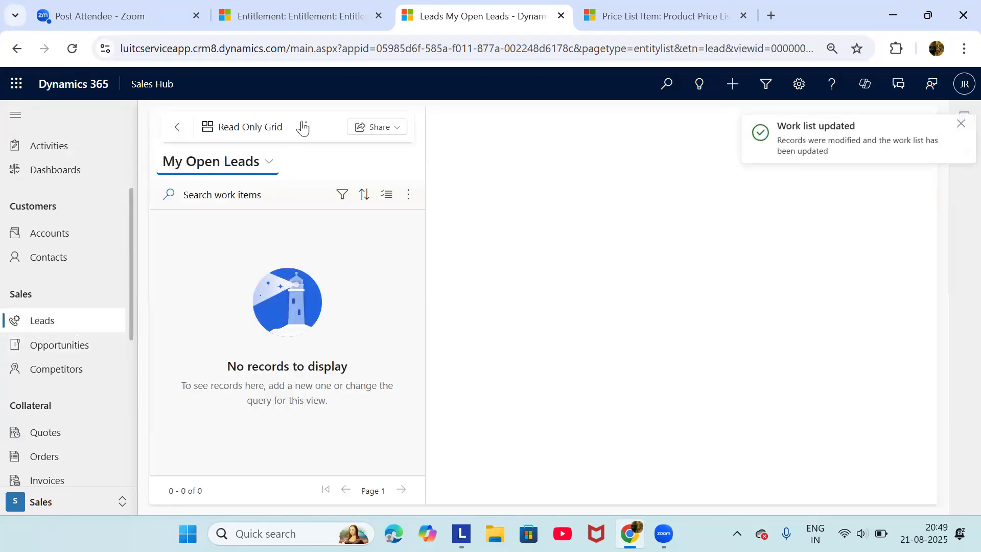
Start a new lead with Topic 'Software licences'
click(304, 127)
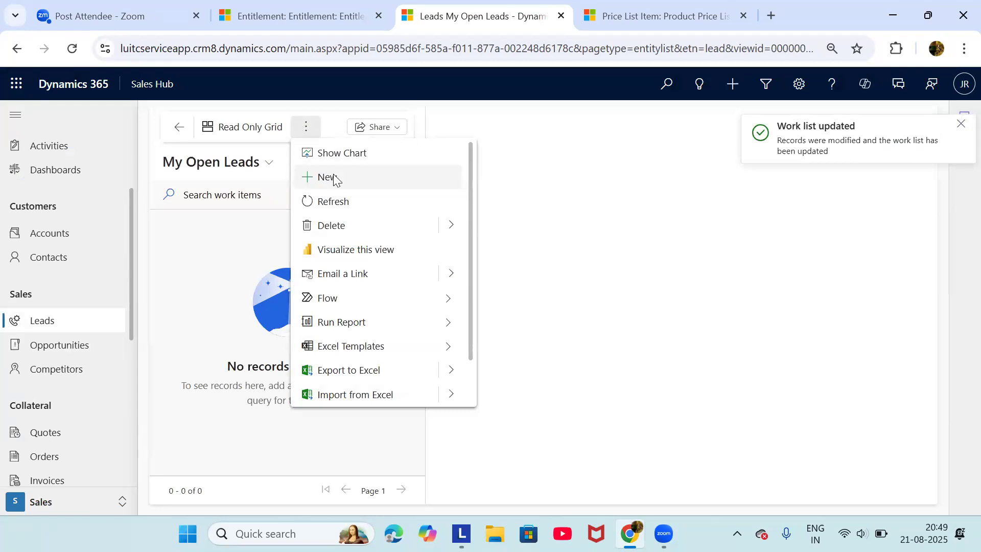
click(328, 176)
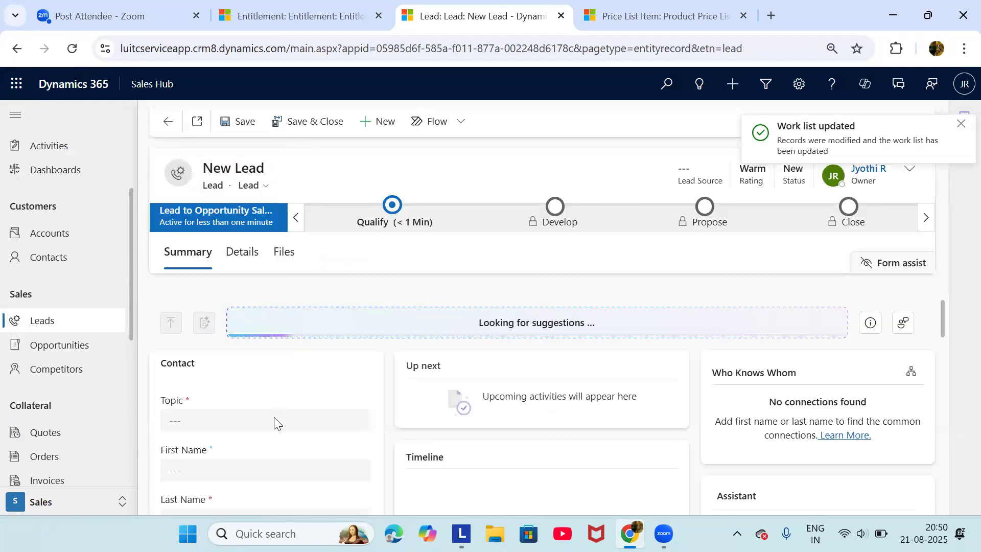
click(266, 400)
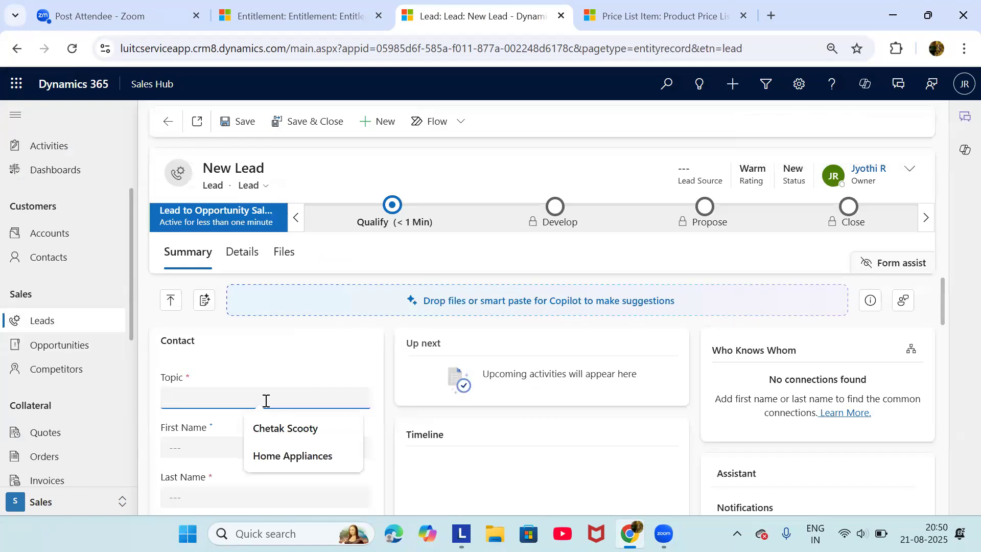
text(So)
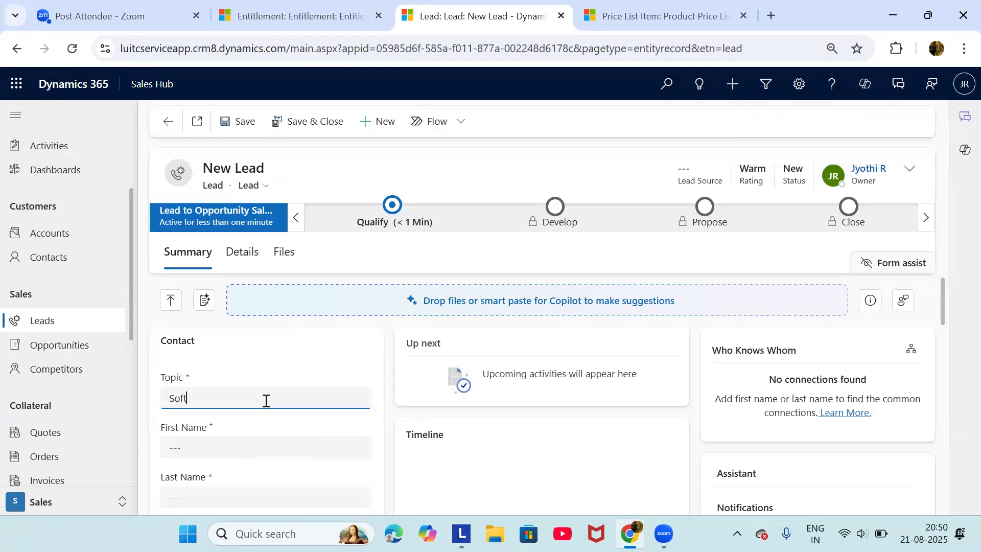
text(ftware)
text(licences)
Enter Last Name 'XYZ company' and the lead's e-mail address, then save the lead
scroll(265, 401, down, 2)
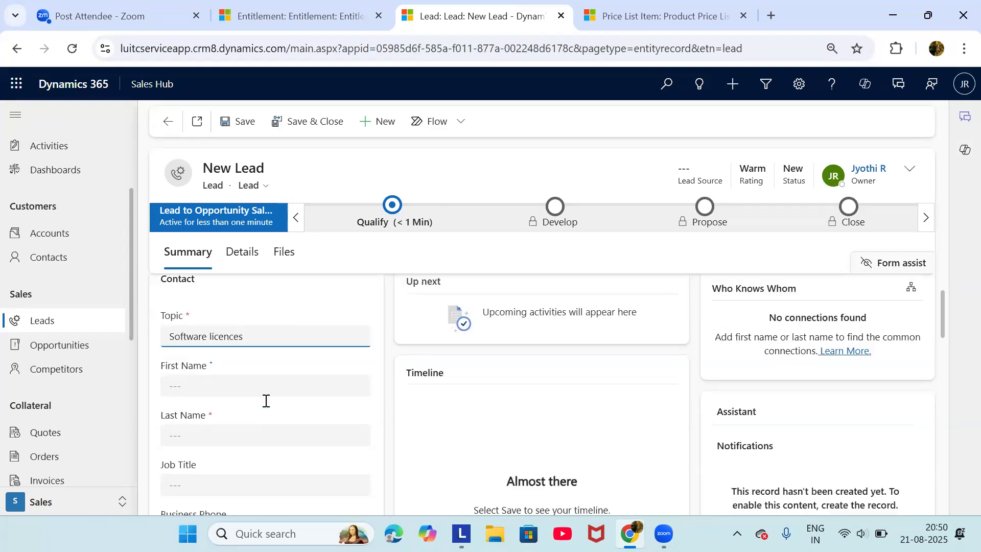
click(266, 401)
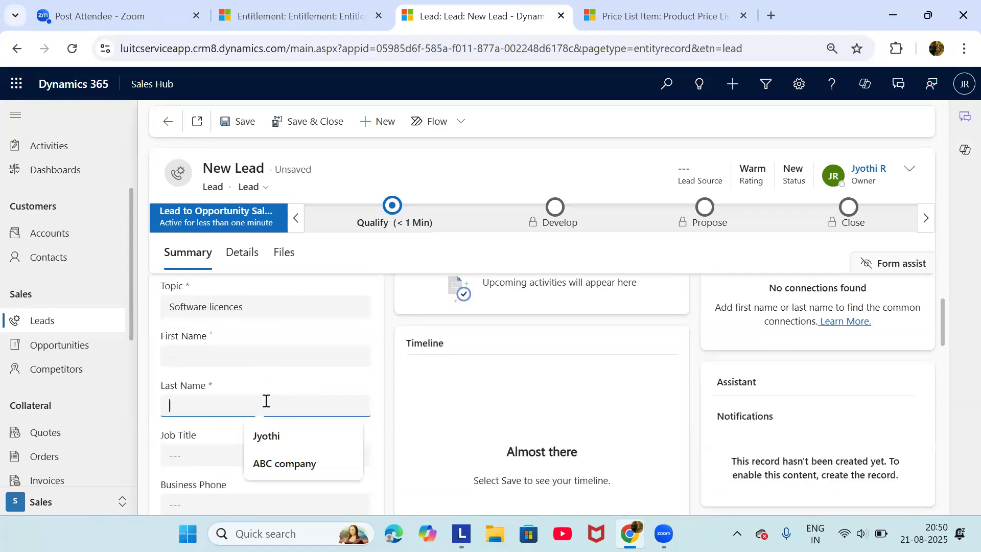
text(XYZ company)
scroll(265, 401, down, 3)
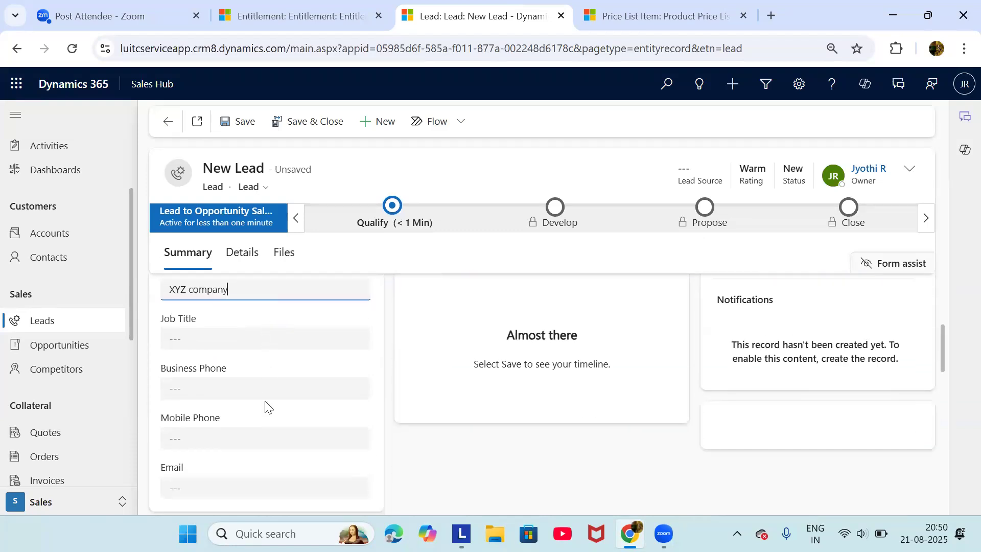
click(222, 429)
text(xyz@gmail.com)
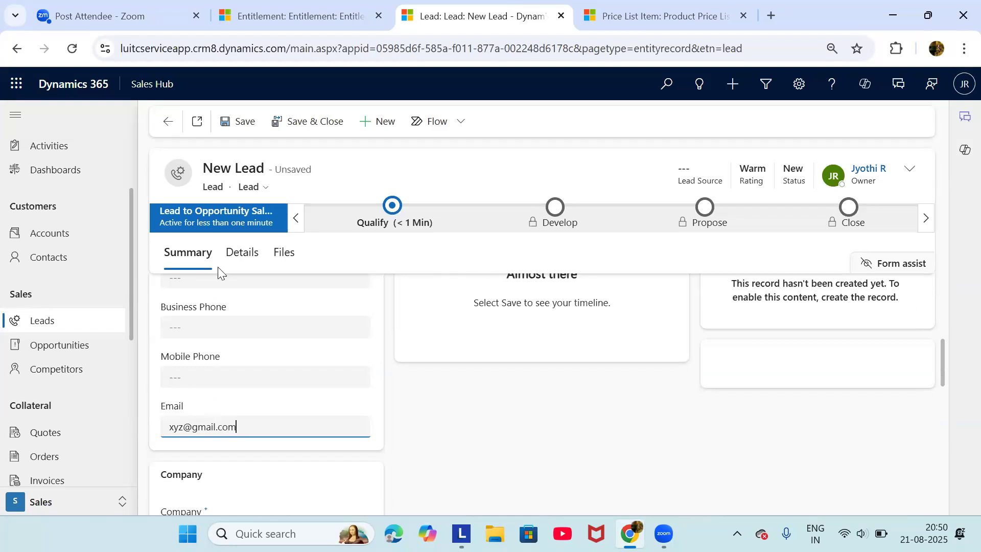
click(226, 121)
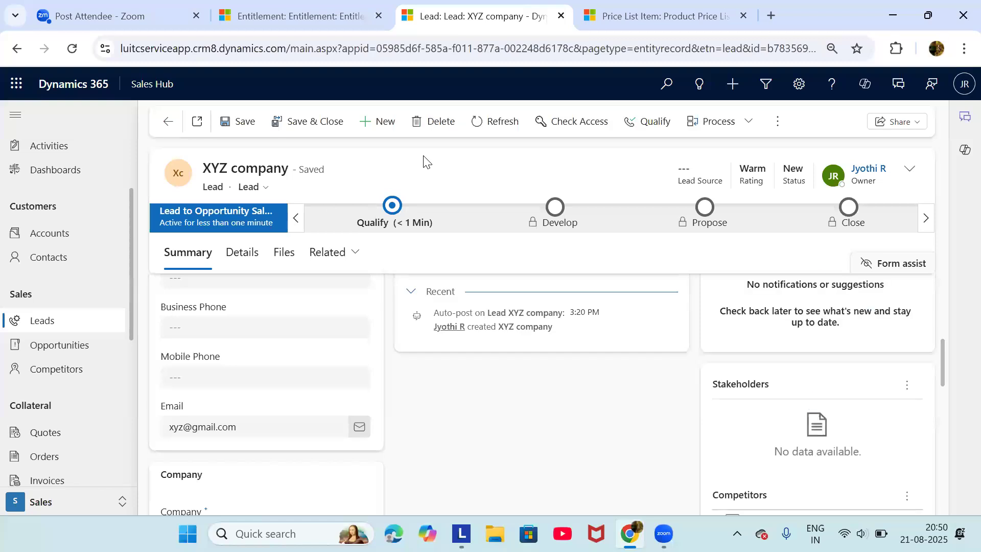
Qualify the XYZ company lead into the Software licences opportunity and go back to the dashboard
click(634, 121)
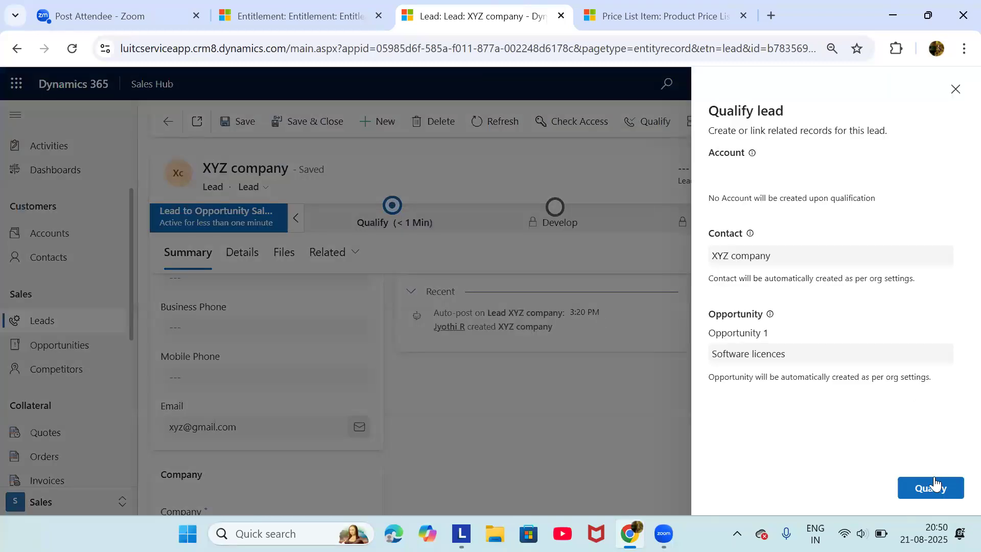
click(934, 483)
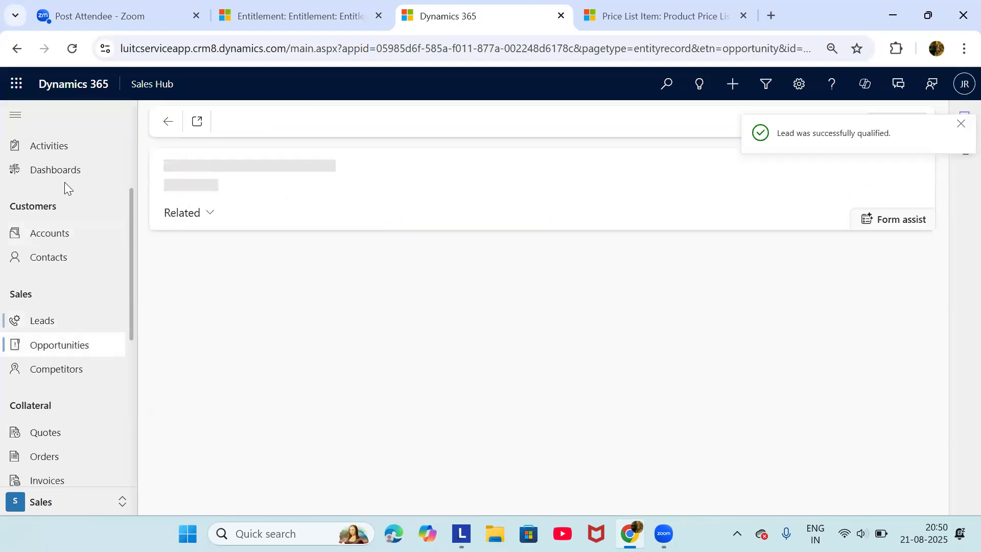
scroll(65, 182, up, 2)
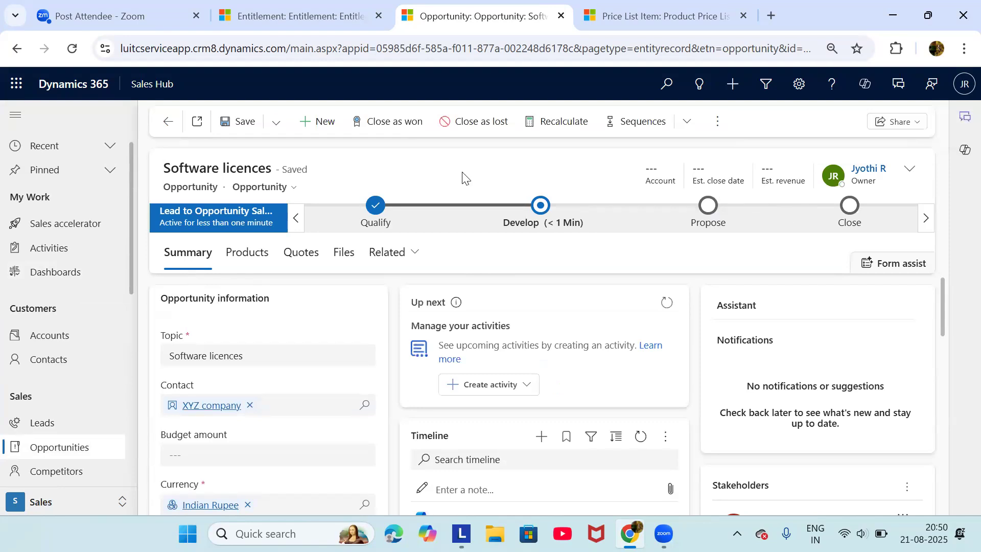
click(64, 276)
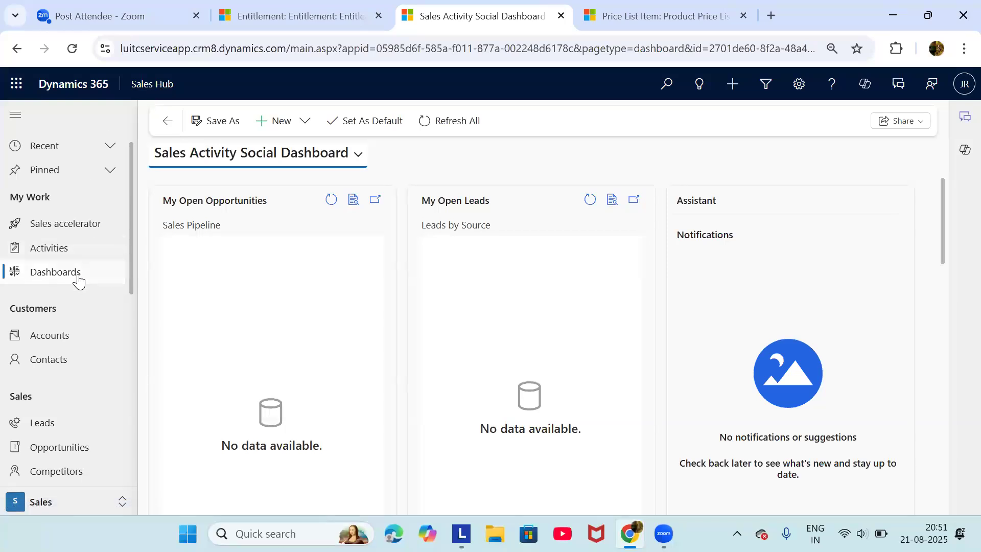
Refresh all the dashboard charts and scroll through them
scroll(253, 287, down, 1)
scroll(253, 287, up, 1)
click(469, 127)
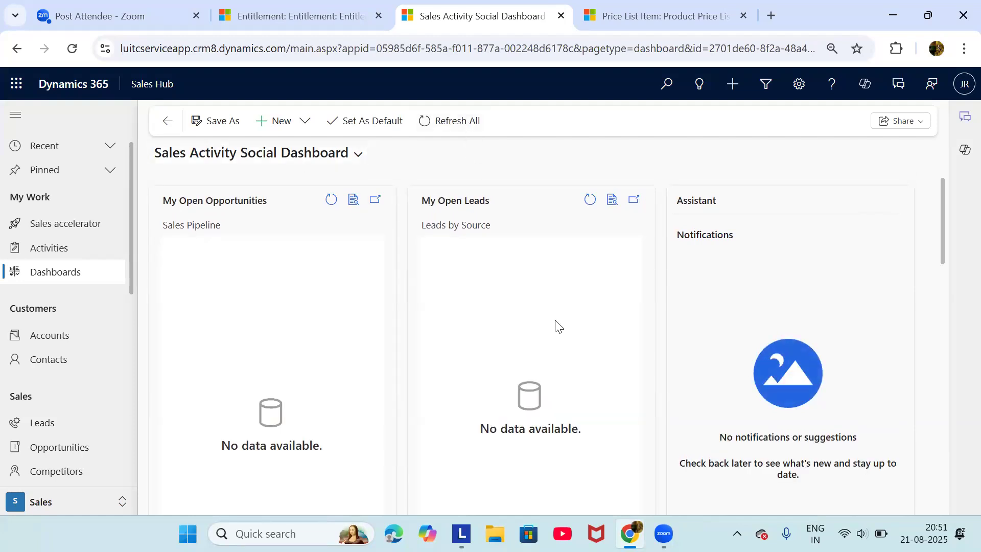
scroll(555, 324, down, 4)
scroll(555, 324, down, 3)
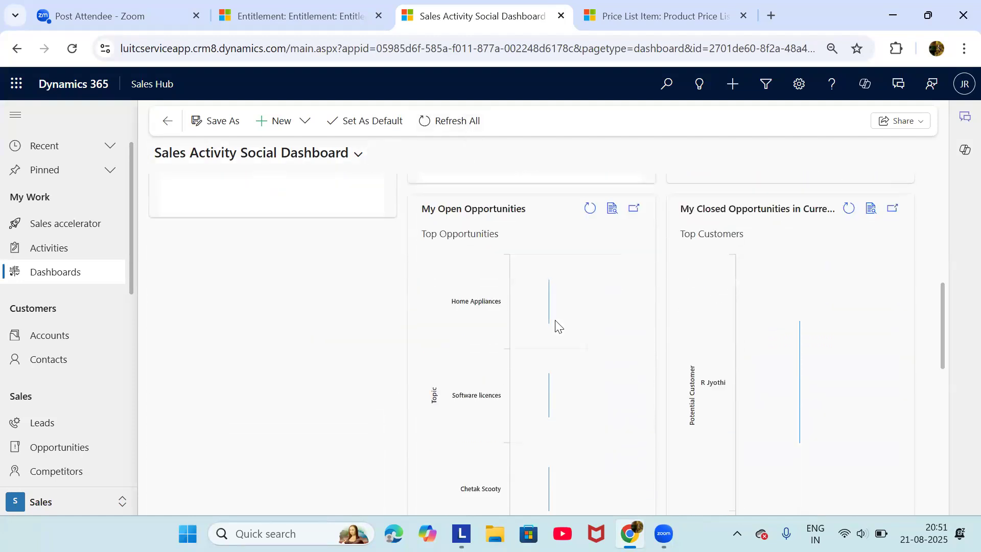
scroll(554, 324, up, 6)
scroll(558, 325, up, 2)
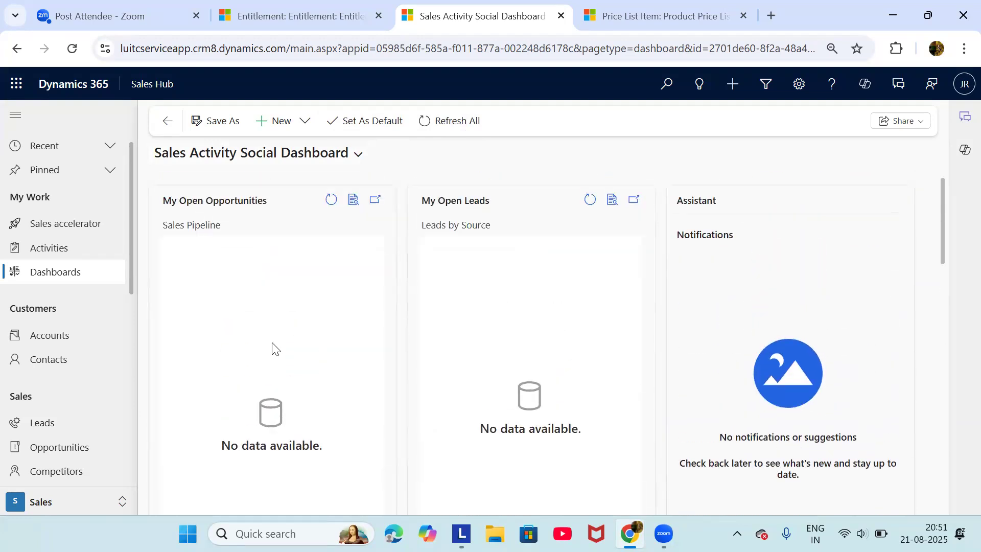
scroll(272, 343, down, 3)
scroll(272, 344, up, 3)
Check the My Open Opportunities chart, then open the list showing Home Appliances, Software licences and Chetak Scooty
scroll(231, 297, down, 6)
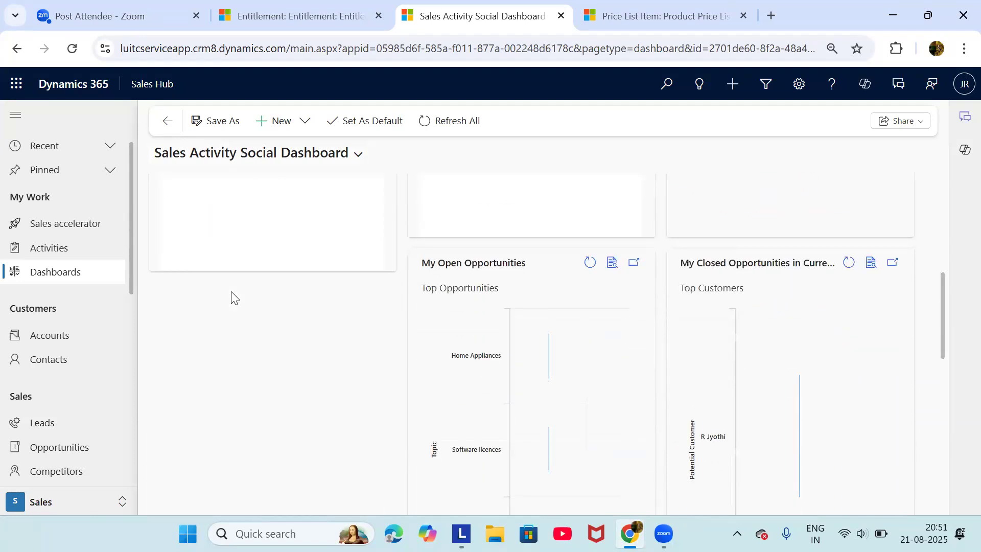
scroll(419, 298, down, 1)
scroll(428, 295, down, 1)
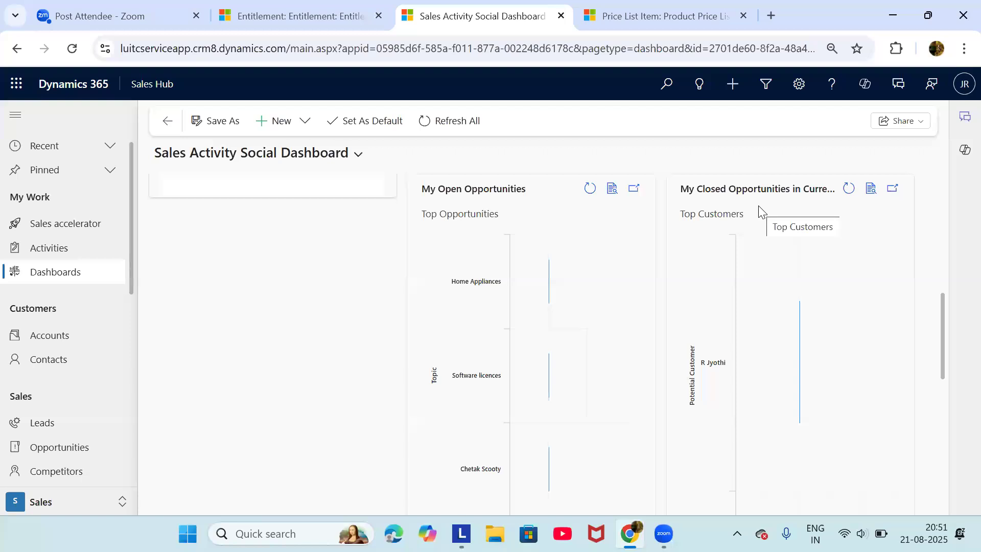
scroll(603, 266, down, 1)
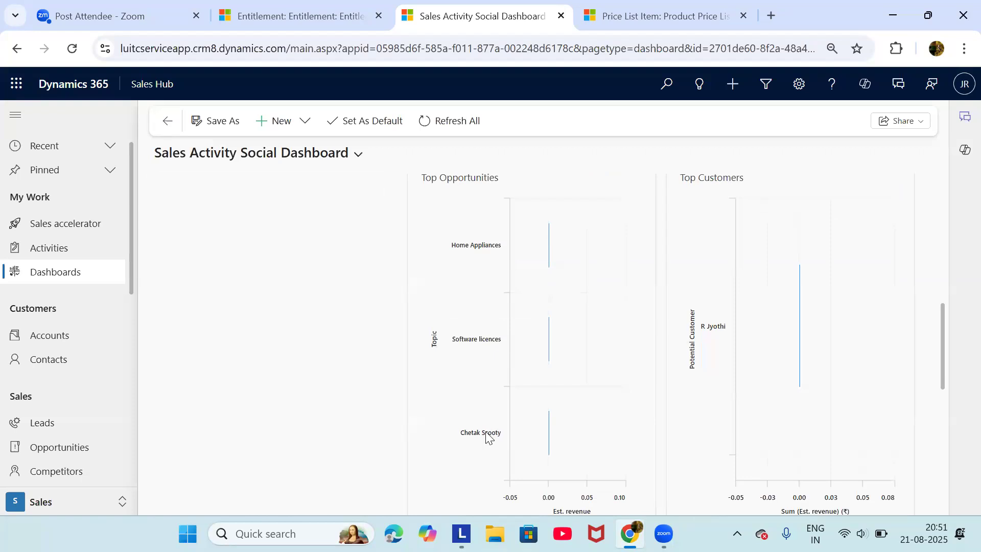
scroll(481, 385, up, 1)
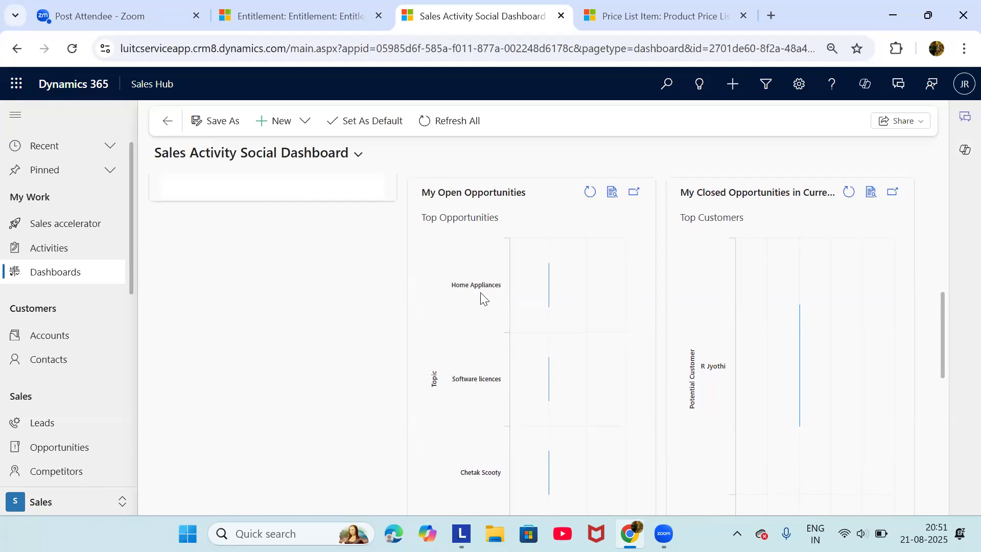
scroll(480, 292, up, 1)
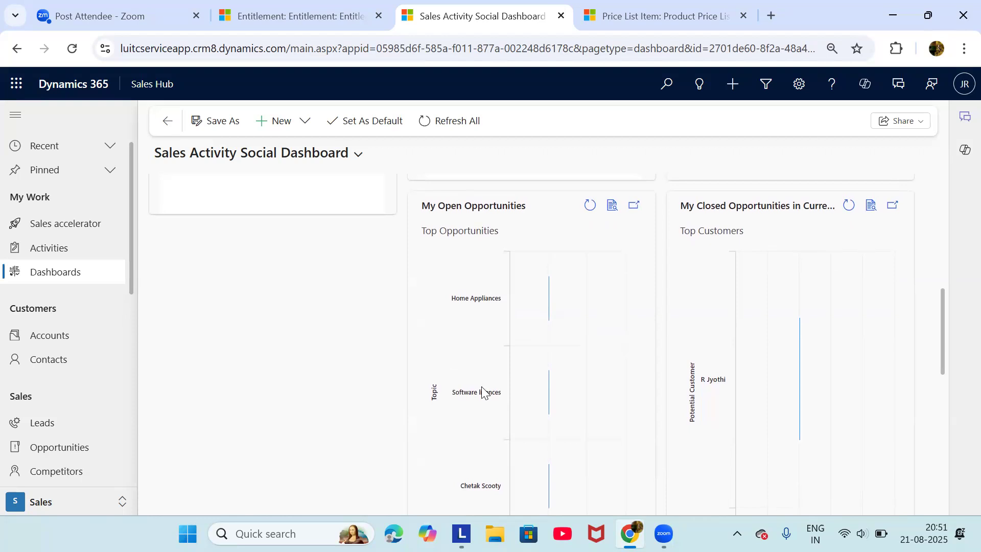
click(79, 447)
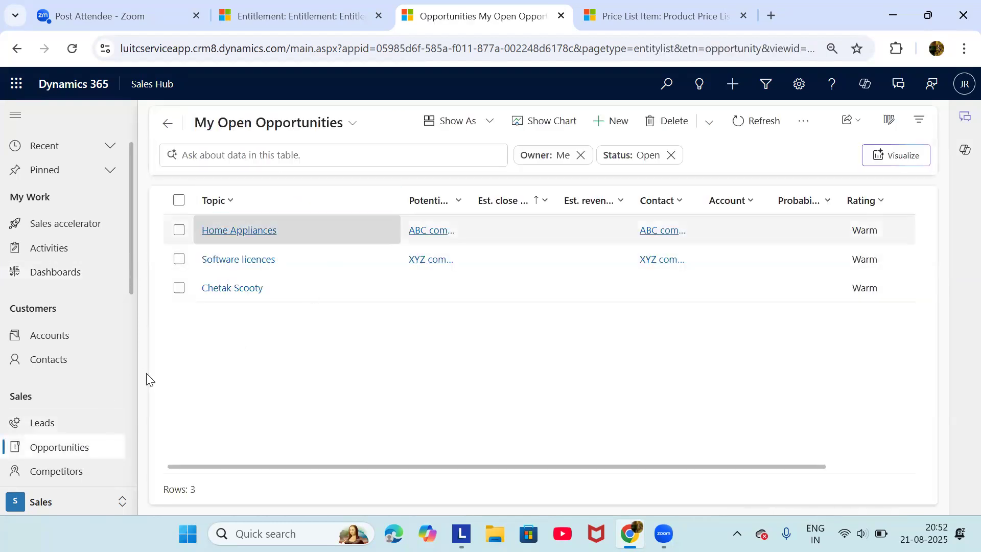
Return to the Sales Activity Social Dashboard and scroll through its charts
click(77, 272)
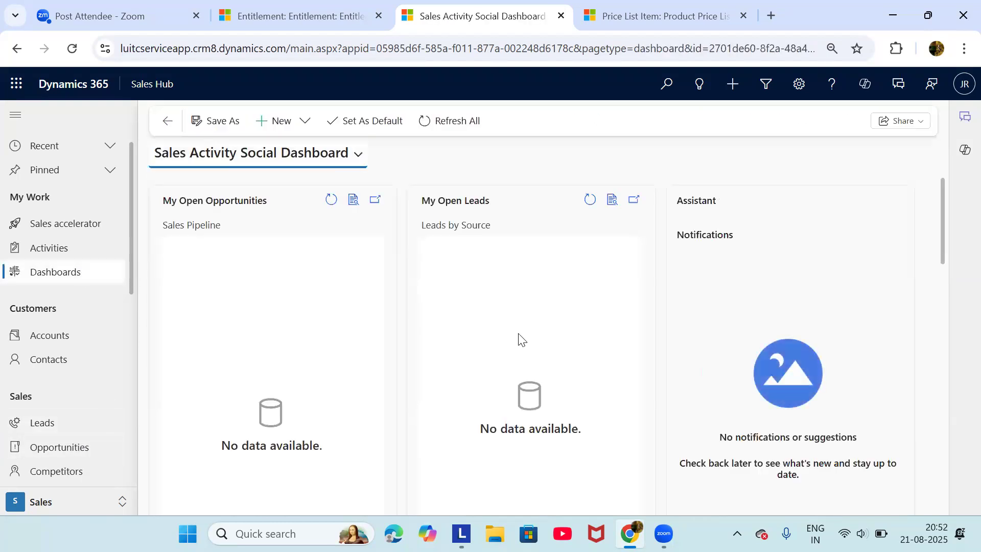
scroll(575, 373, down, 5)
scroll(575, 373, up, 3)
scroll(574, 373, down, 1)
scroll(574, 369, up, 3)
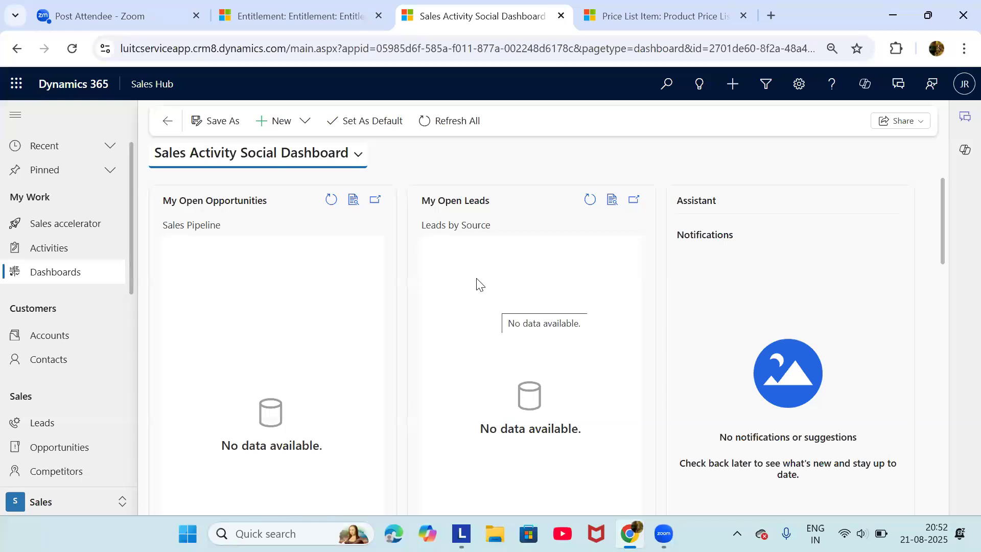
scroll(499, 432, down, 5)
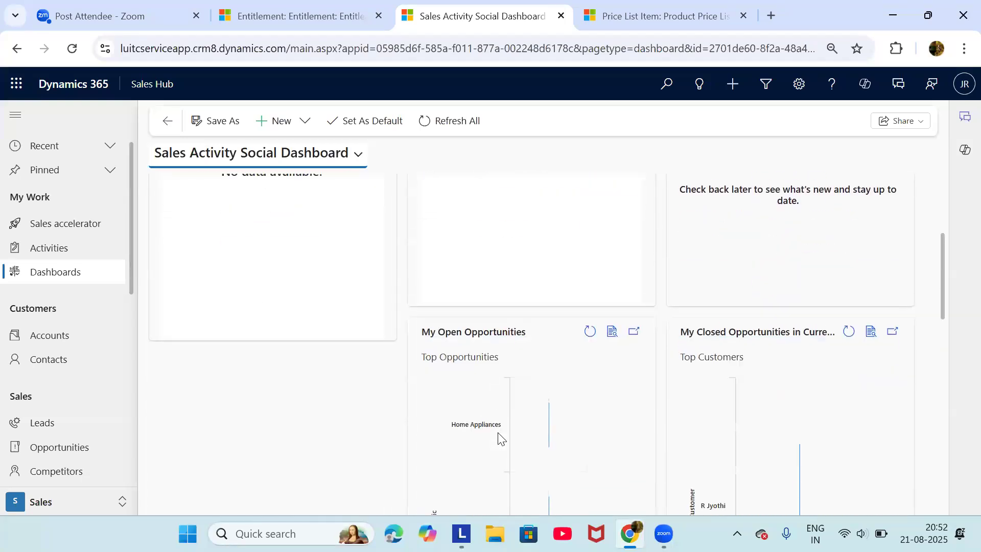
scroll(499, 433, down, 2)
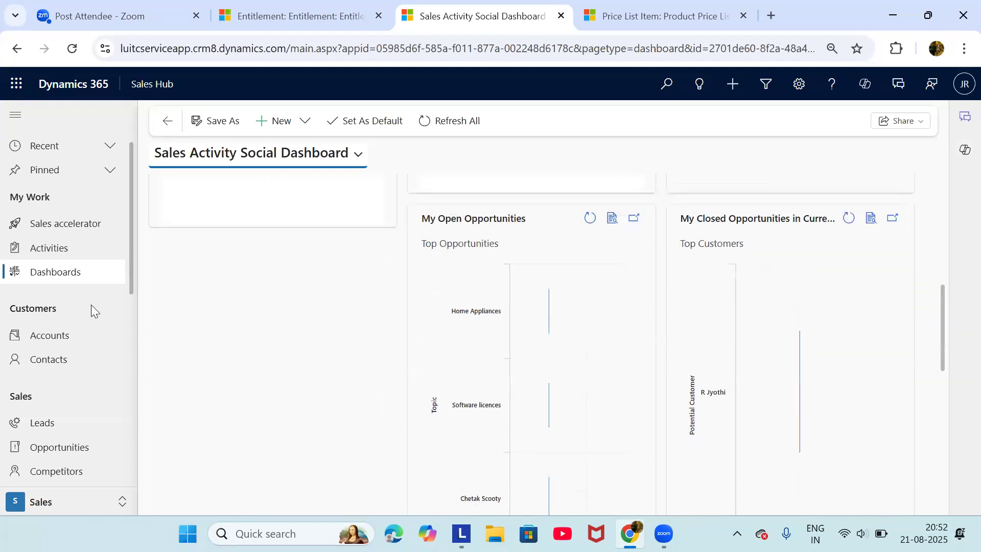
Glance at My Open Opportunities, then go back to the dashboard and scroll its charts
click(85, 447)
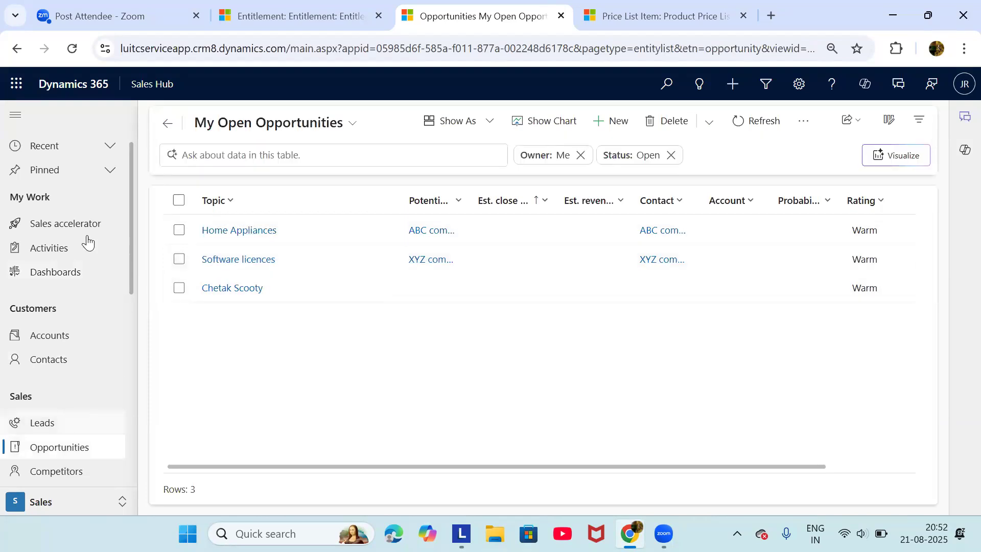
click(79, 273)
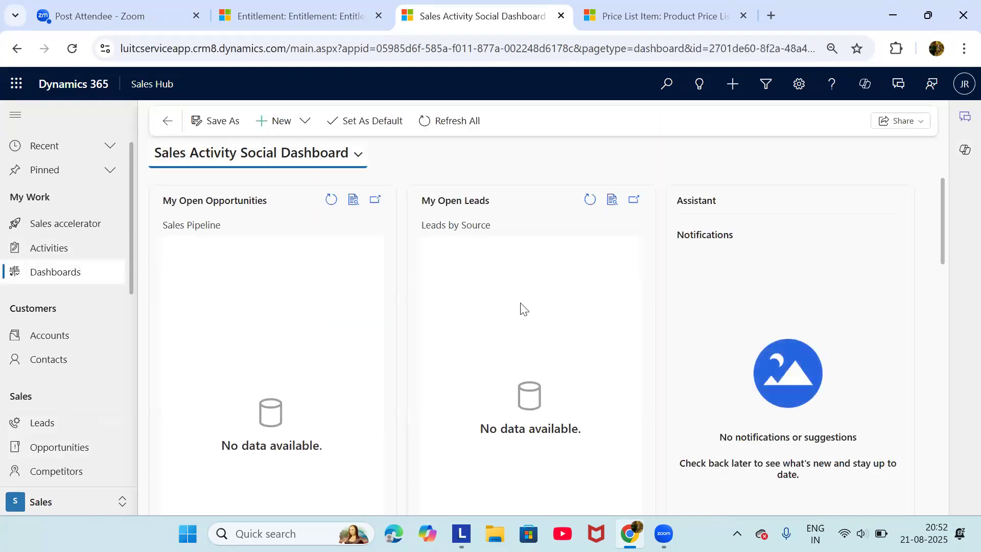
scroll(522, 309, down, 4)
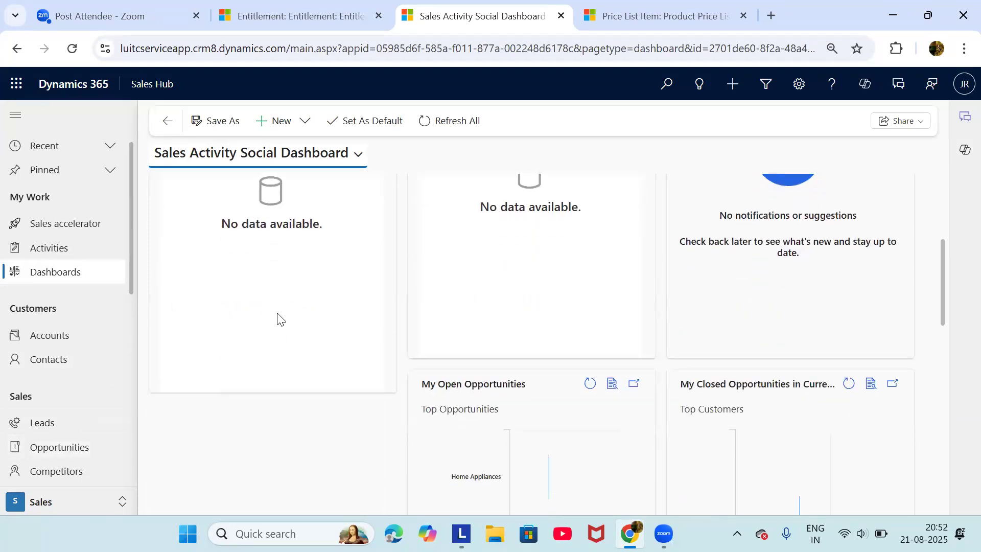
scroll(516, 340, down, 2)
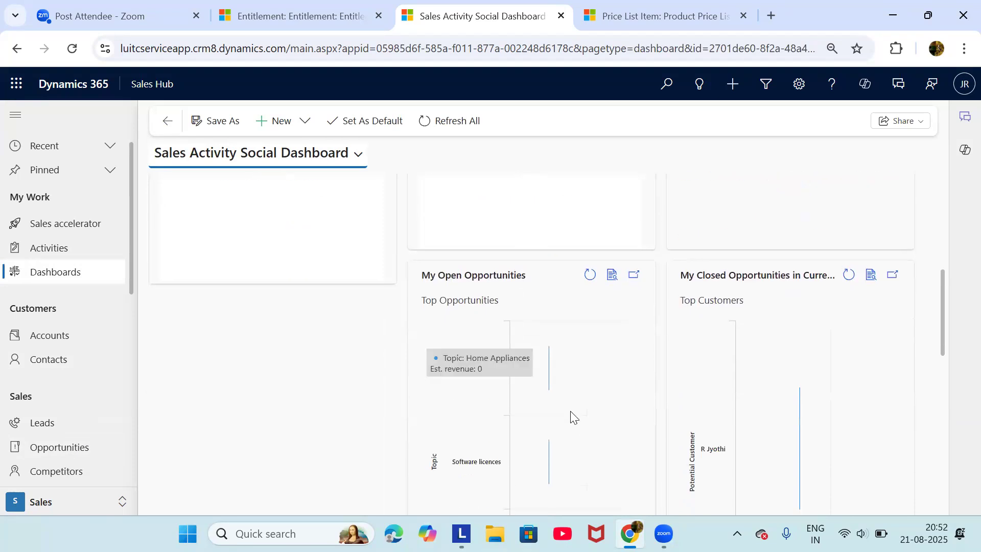
scroll(571, 410, down, 2)
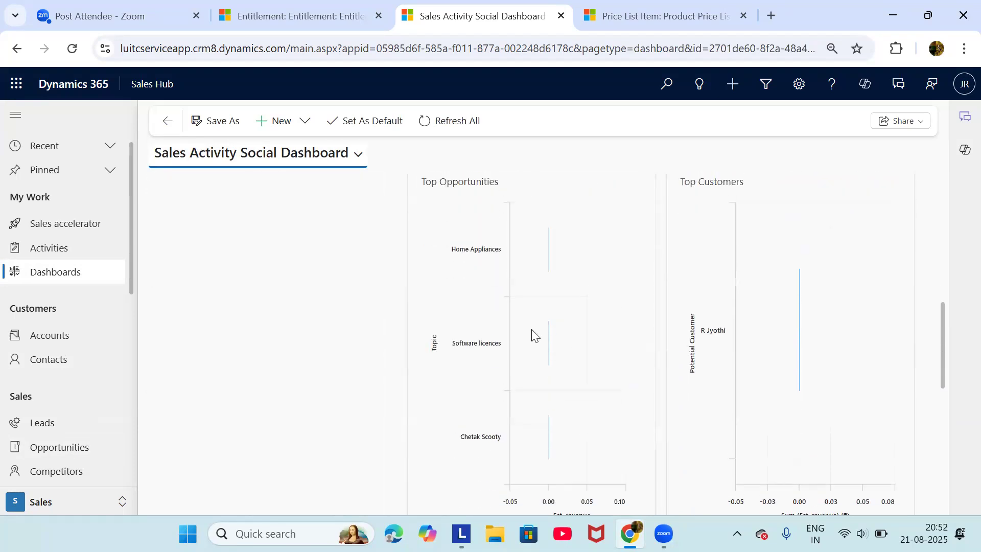
scroll(531, 329, up, 1)
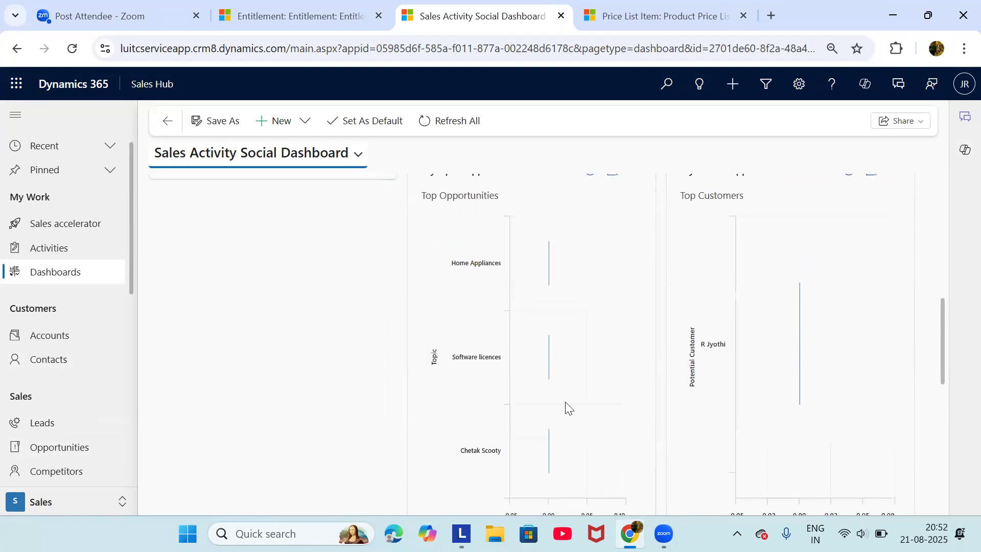
scroll(566, 402, up, 3)
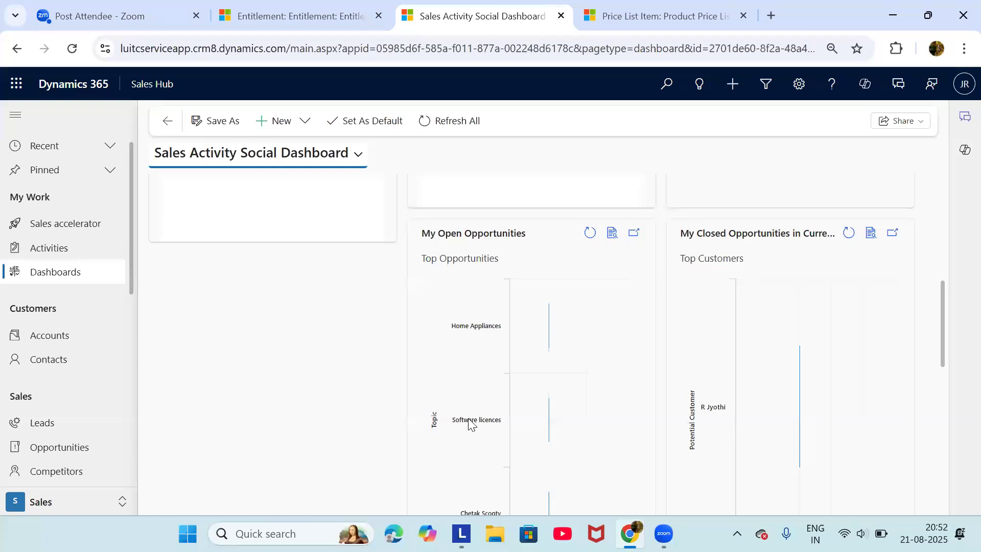
Keep reviewing the dashboard charts, then open the My Active Contacts list
mouse_move(550, 423)
scroll(548, 428, down, 1)
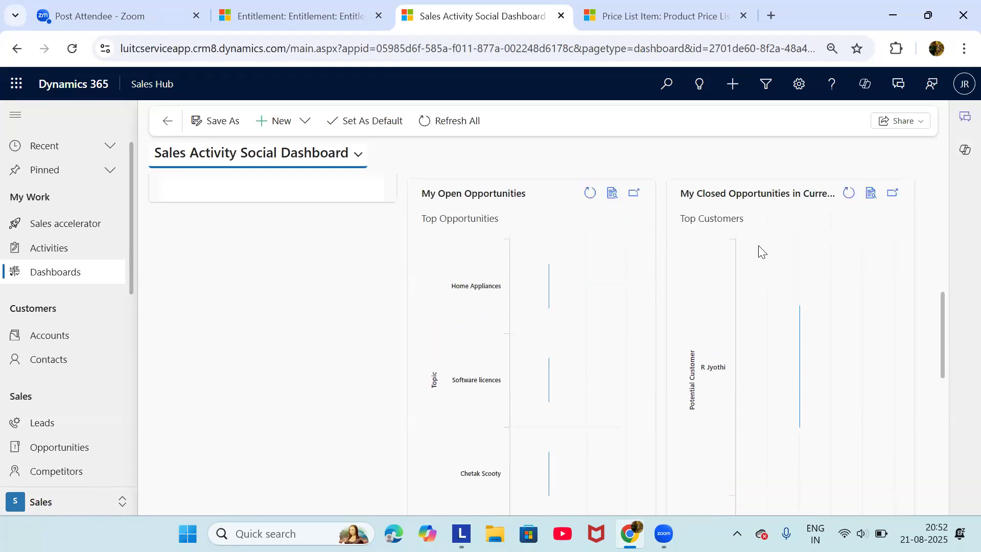
scroll(761, 251, down, 2)
scroll(776, 363, up, 4)
scroll(455, 309, up, 4)
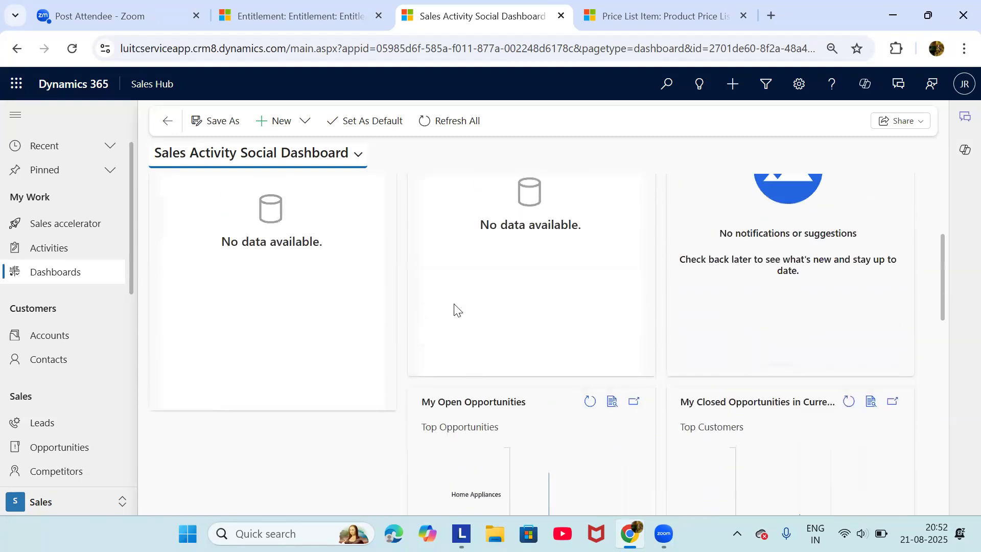
scroll(455, 309, up, 2)
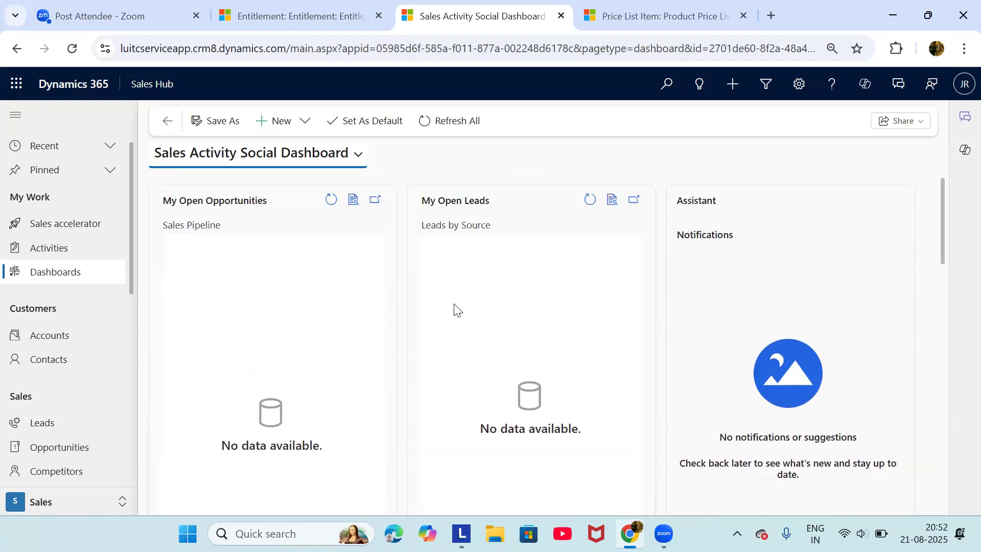
scroll(455, 308, down, 1)
scroll(455, 309, up, 1)
scroll(455, 309, down, 1)
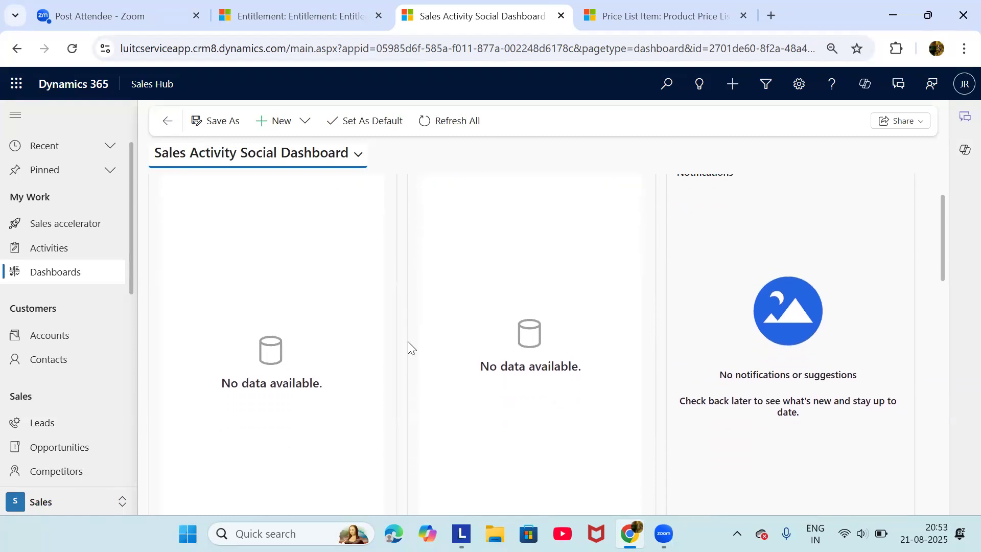
scroll(408, 341, down, 1)
scroll(408, 342, up, 1)
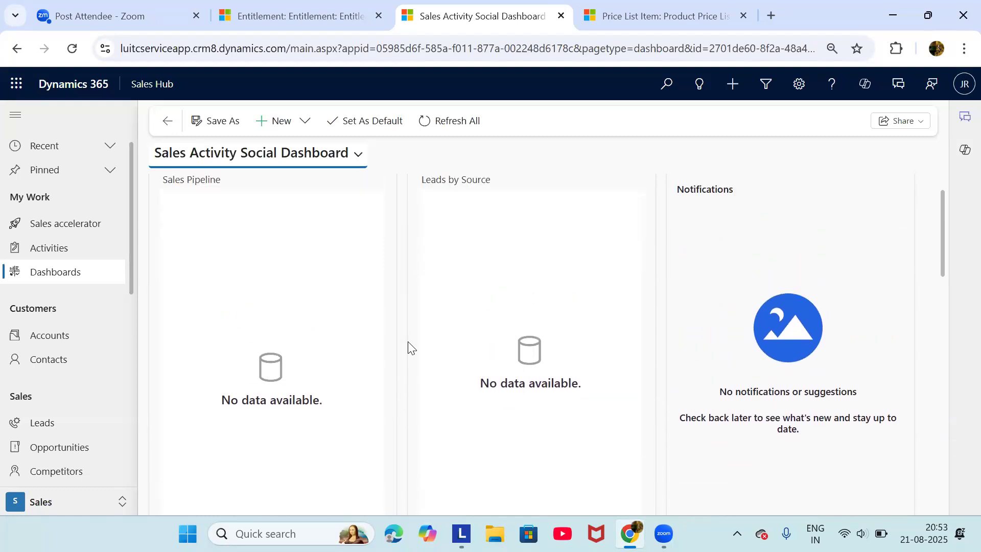
scroll(407, 341, down, 6)
scroll(407, 342, up, 1)
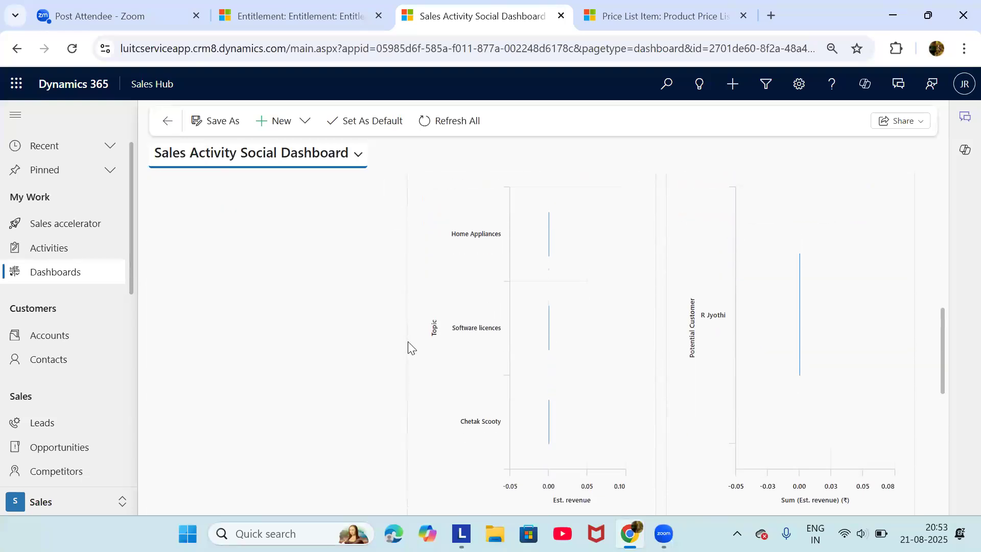
scroll(408, 342, down, 1)
scroll(407, 342, up, 1)
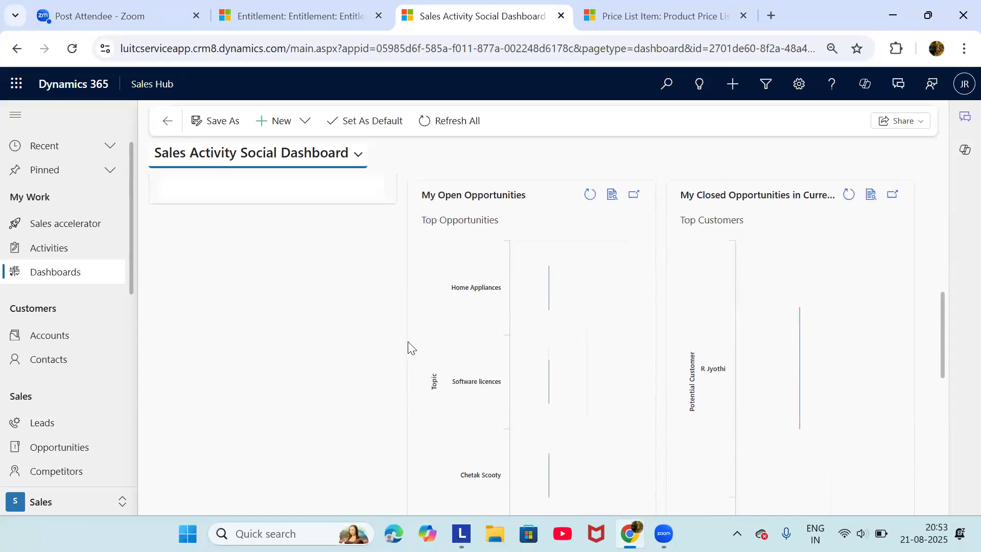
scroll(544, 362, up, 5)
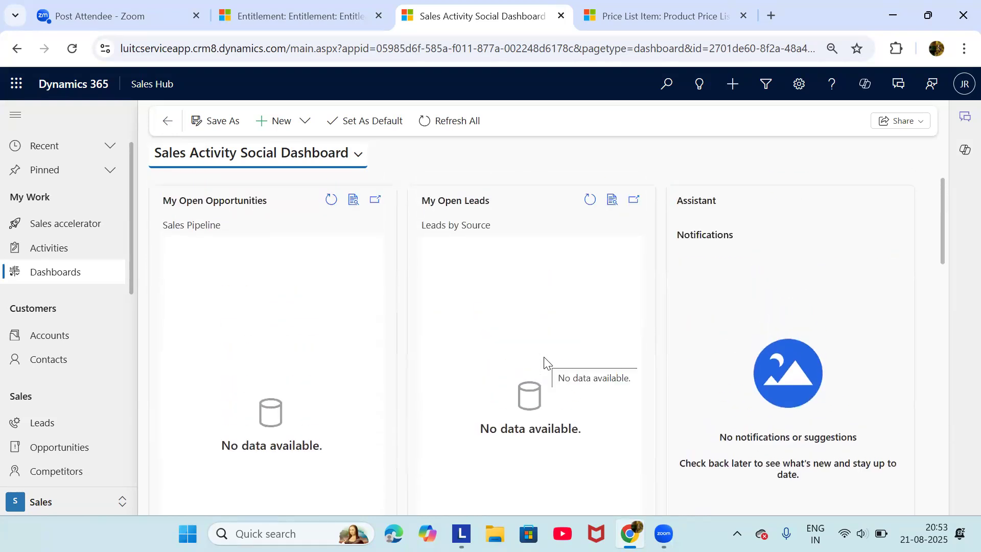
scroll(545, 362, down, 2)
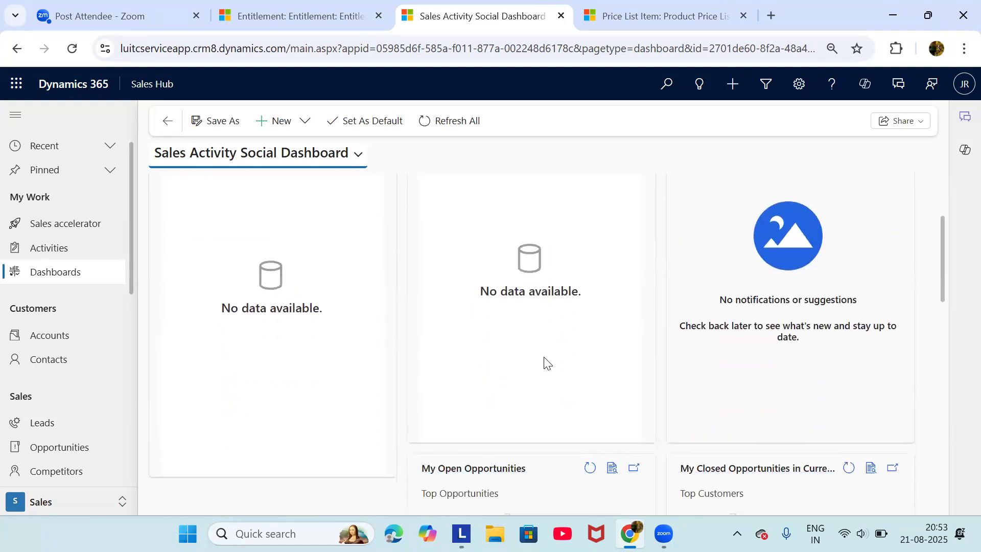
scroll(544, 362, down, 1)
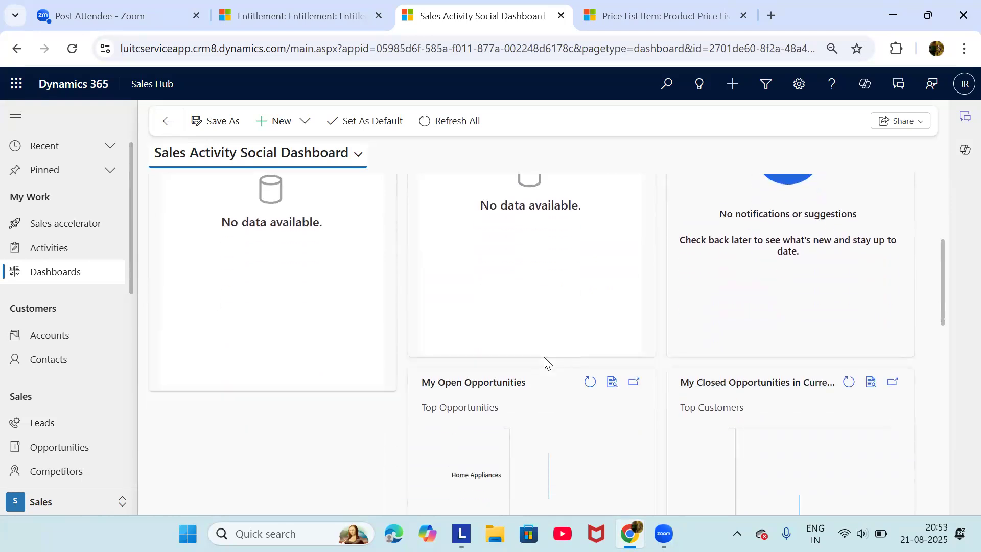
scroll(545, 361, up, 1)
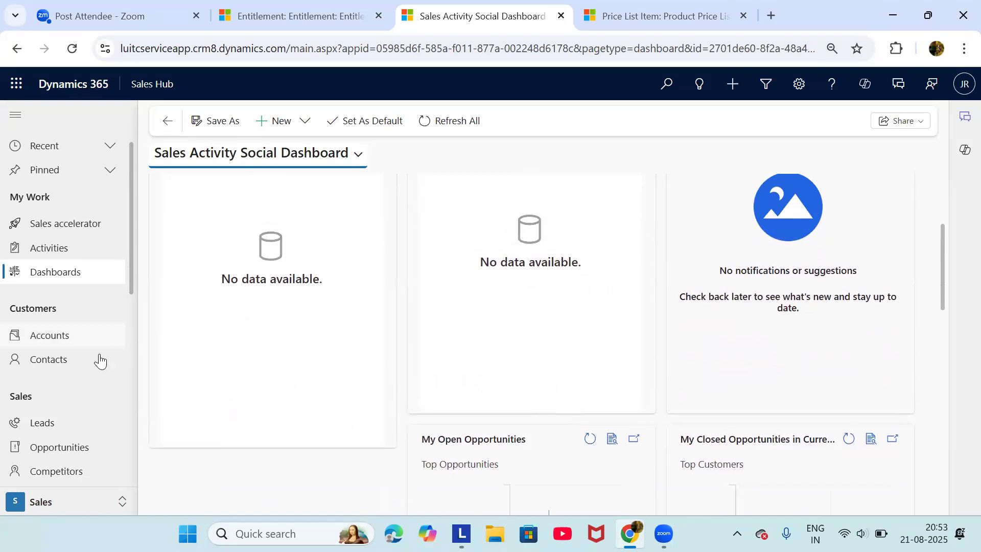
click(73, 368)
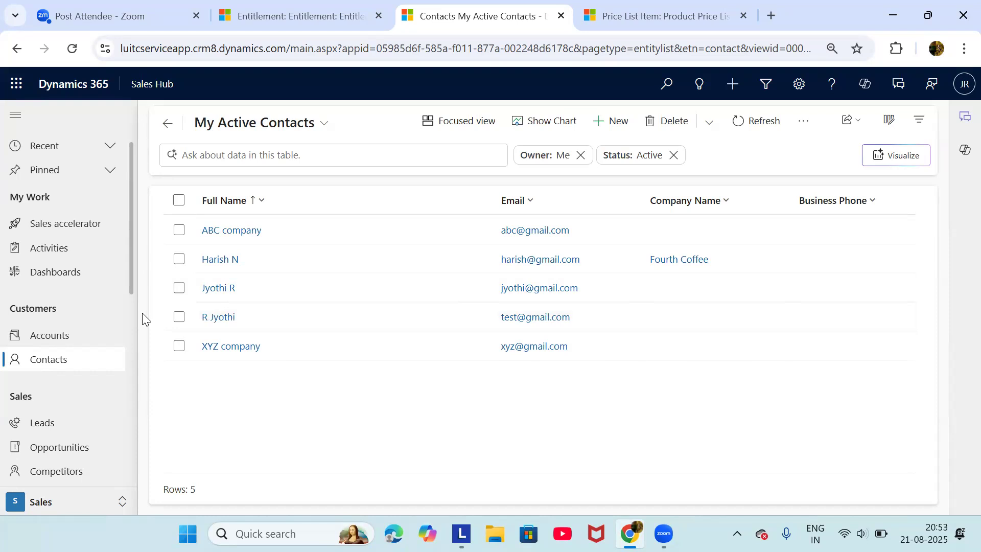
Scroll the left navigation down toward Leads
scroll(119, 287, down, 1)
scroll(118, 287, down, 1)
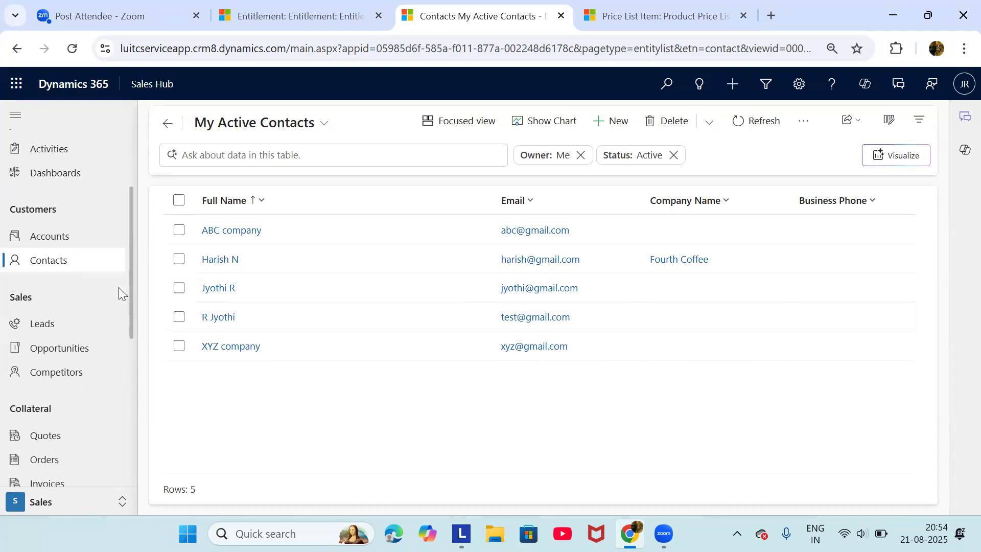
Start a new lead from My Open Leads and expand its Lead Source, Rating, Status and Owner fields
click(76, 332)
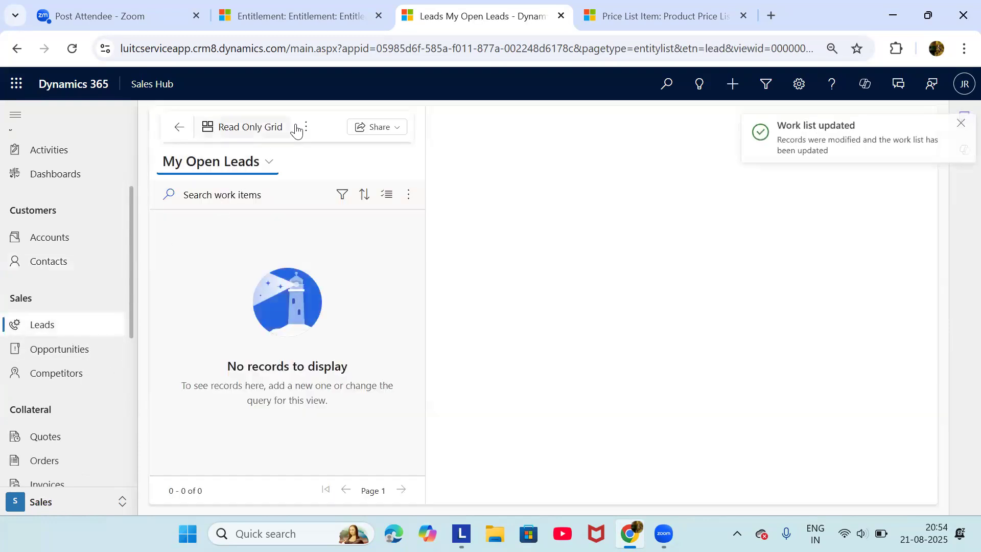
click(306, 128)
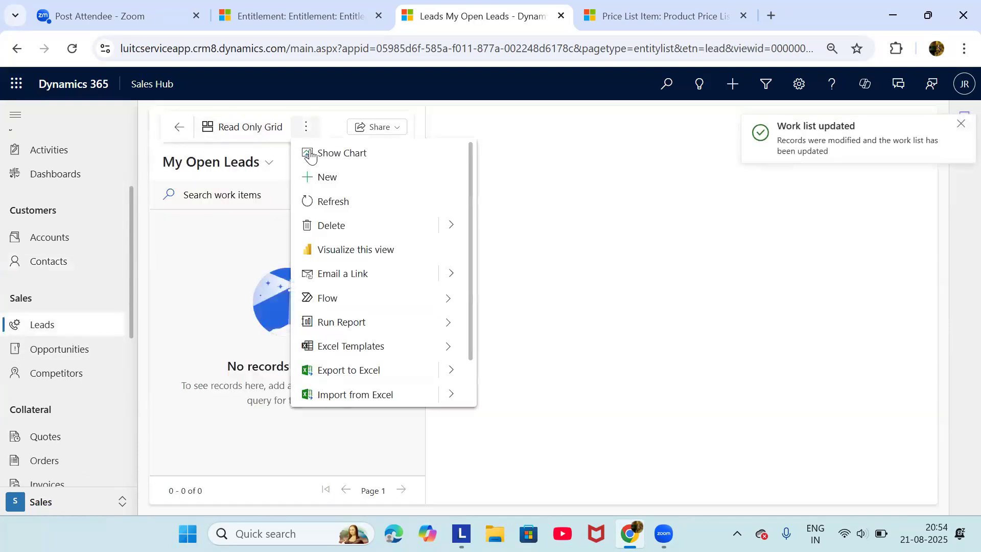
click(327, 179)
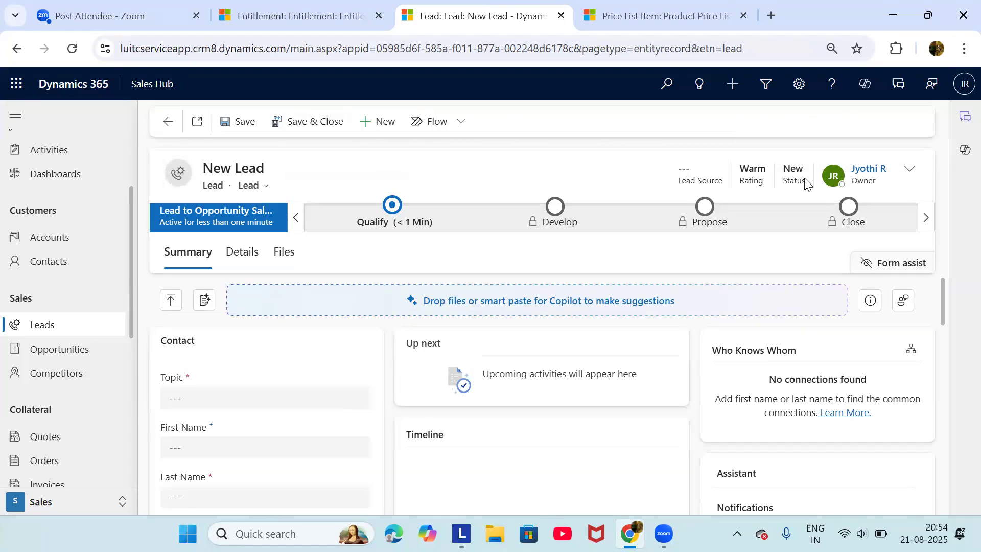
click(910, 170)
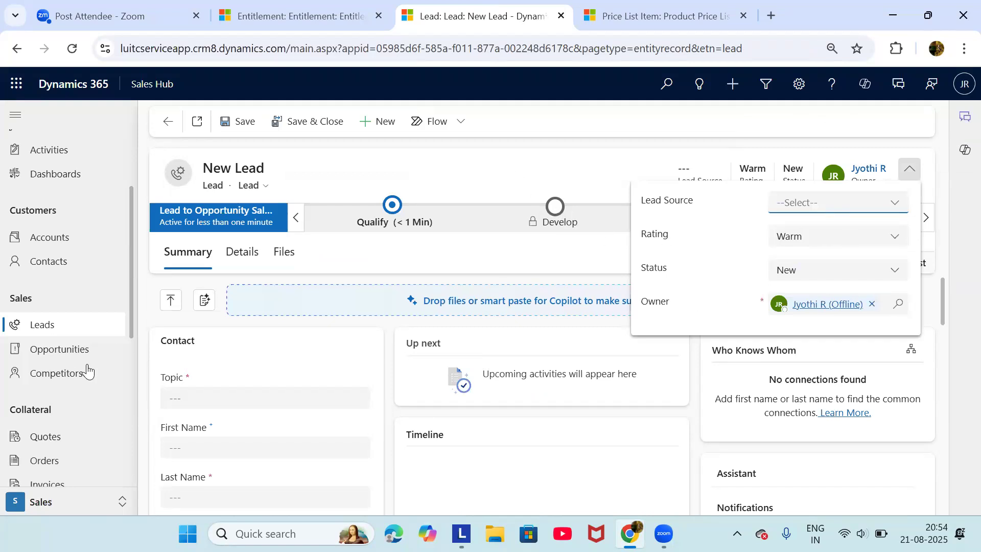
scroll(87, 373, down, 2)
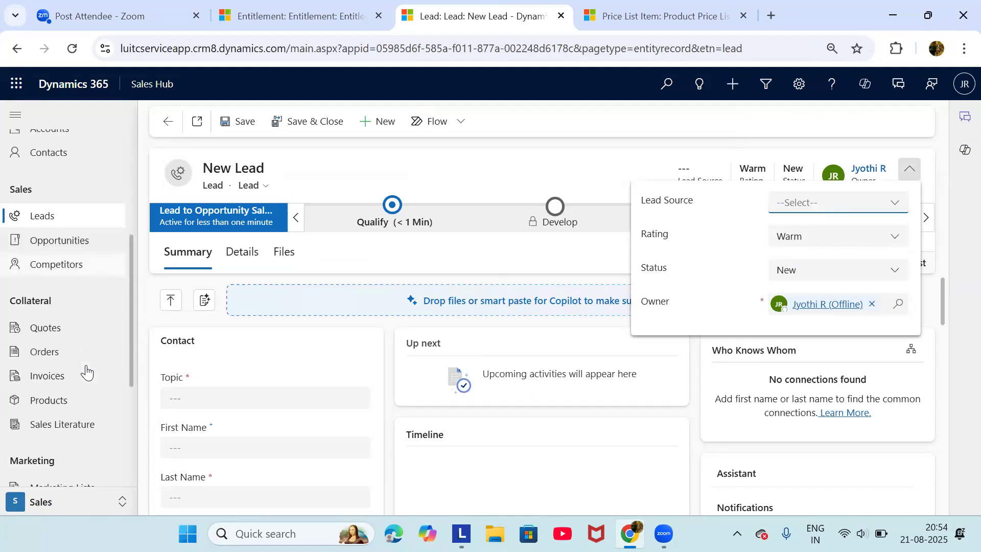
Leave the unsaved lead for the empty My Quotes list, browse the sitemap, then open My Open Opportunities
click(63, 332)
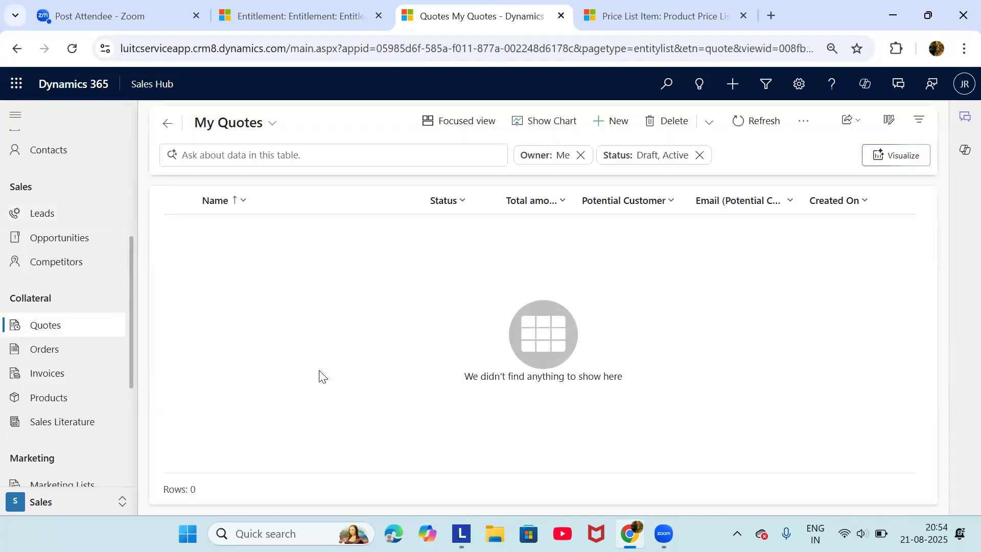
scroll(116, 373, down, 1)
scroll(116, 372, up, 1)
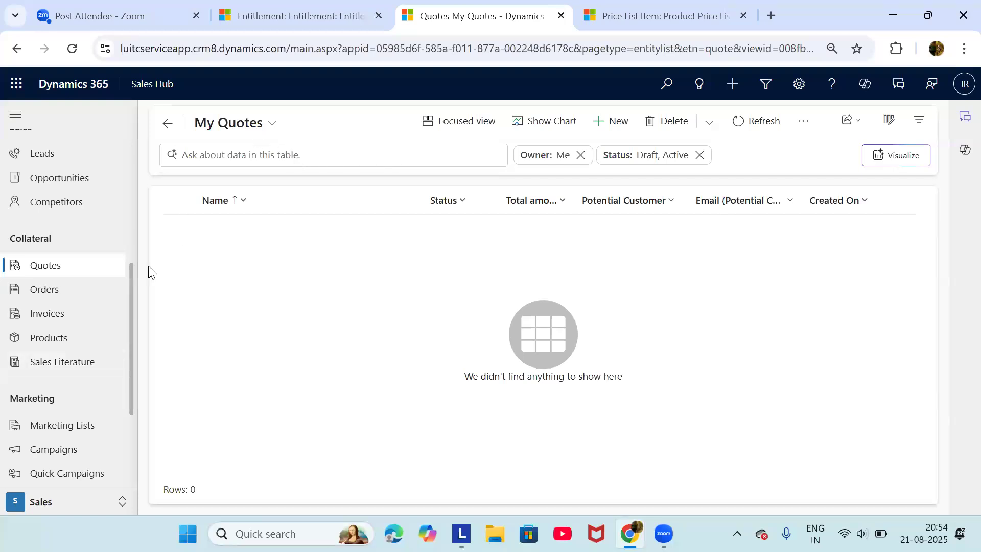
scroll(97, 271, up, 1)
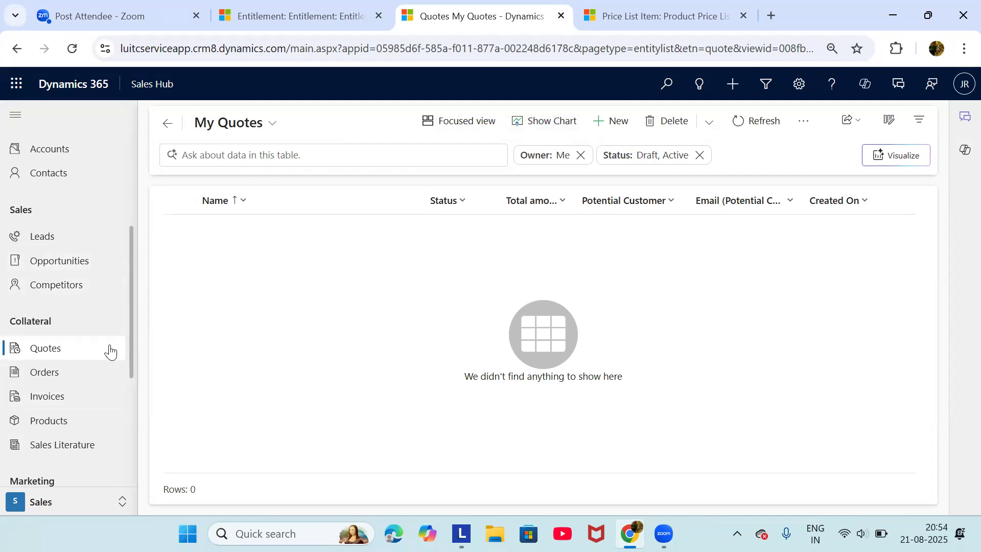
scroll(107, 348, down, 5)
scroll(110, 352, down, 1)
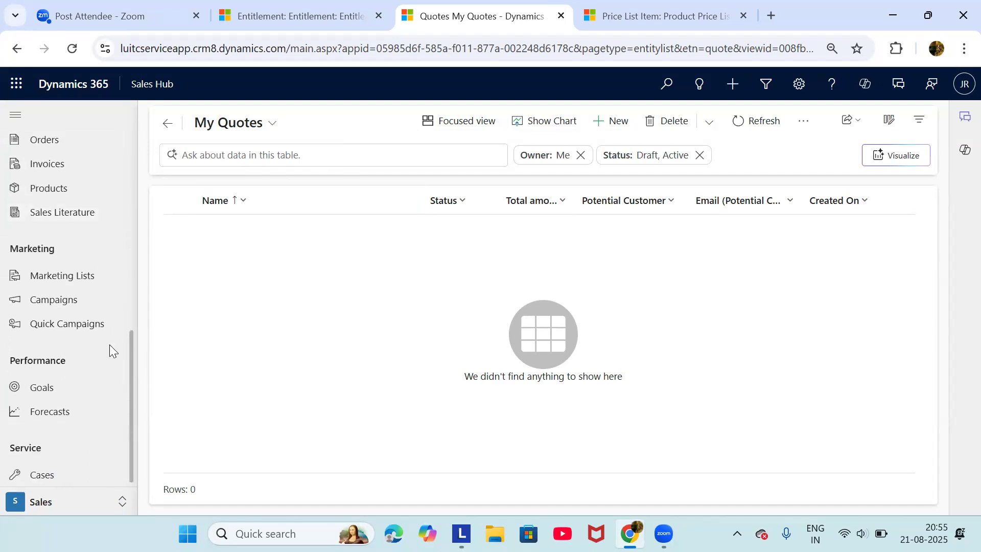
scroll(110, 344, up, 8)
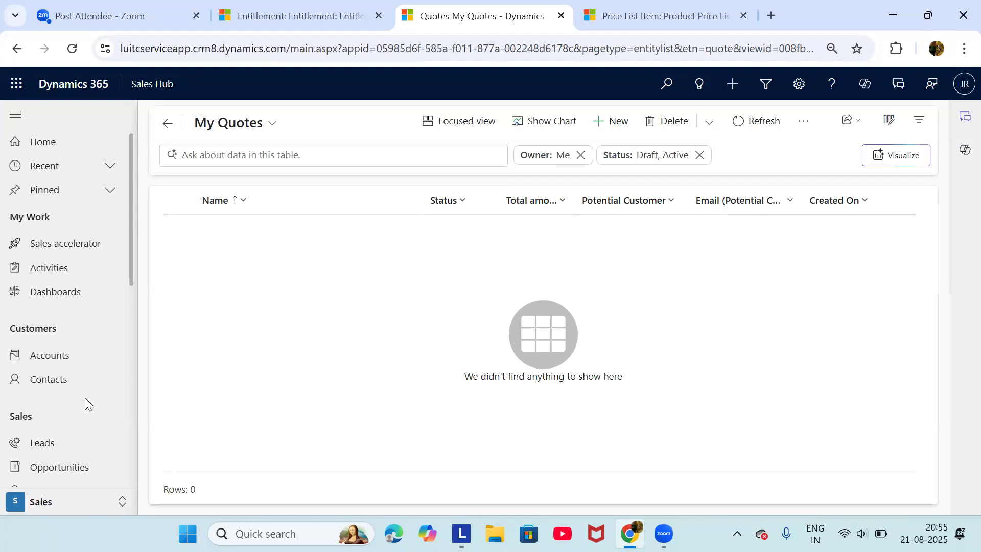
scroll(81, 333, down, 1)
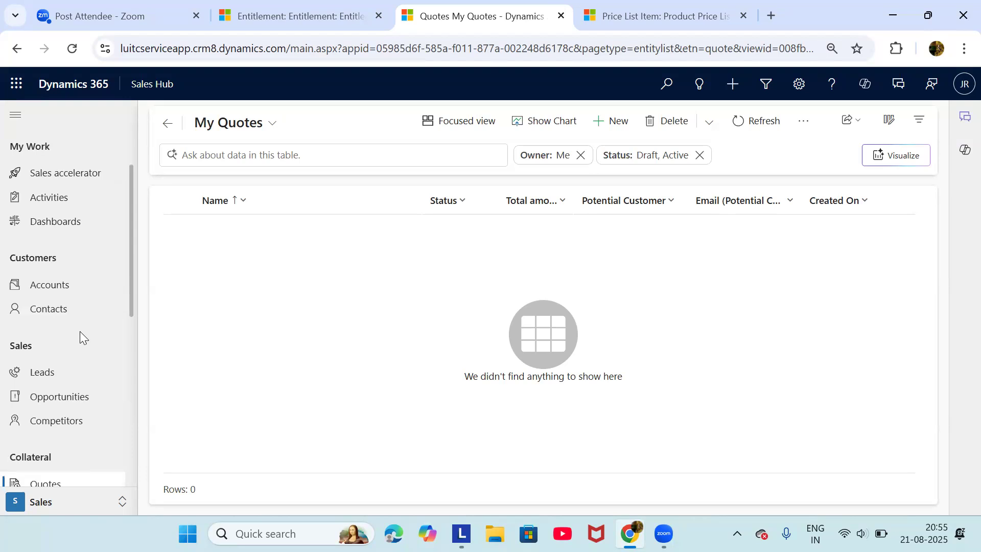
scroll(80, 332, up, 1)
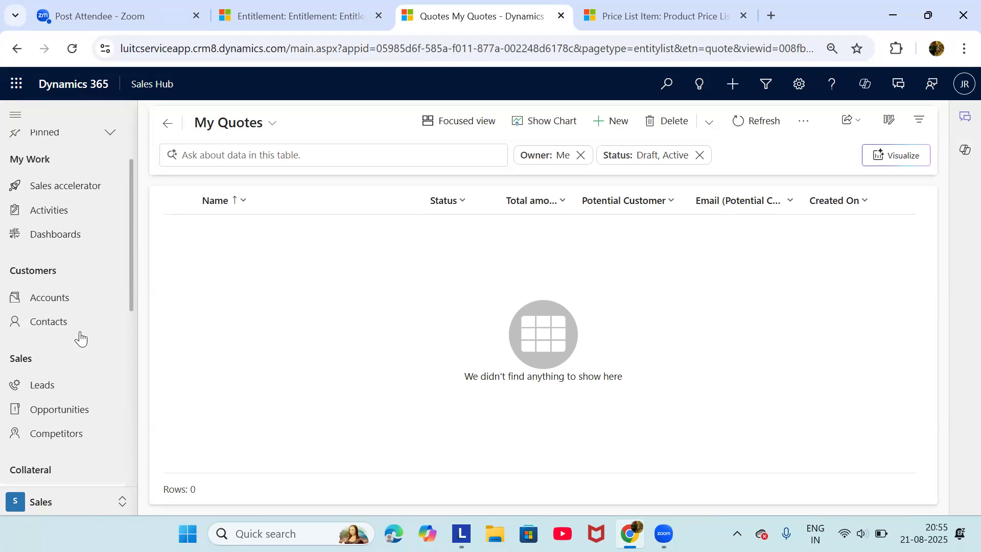
click(83, 418)
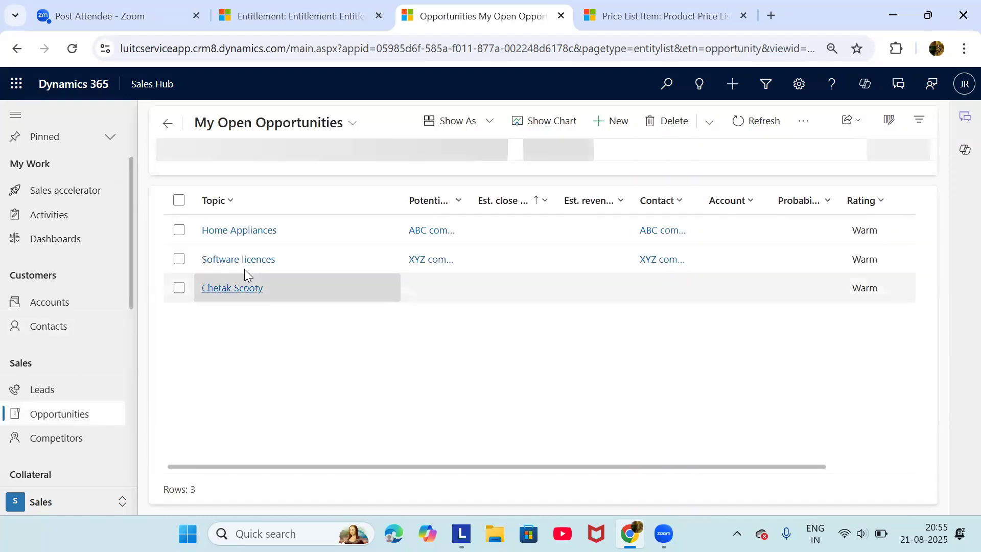
Open the Software licences opportunity and list its Timeline activity types (Email, Appointment, Task)
click(239, 261)
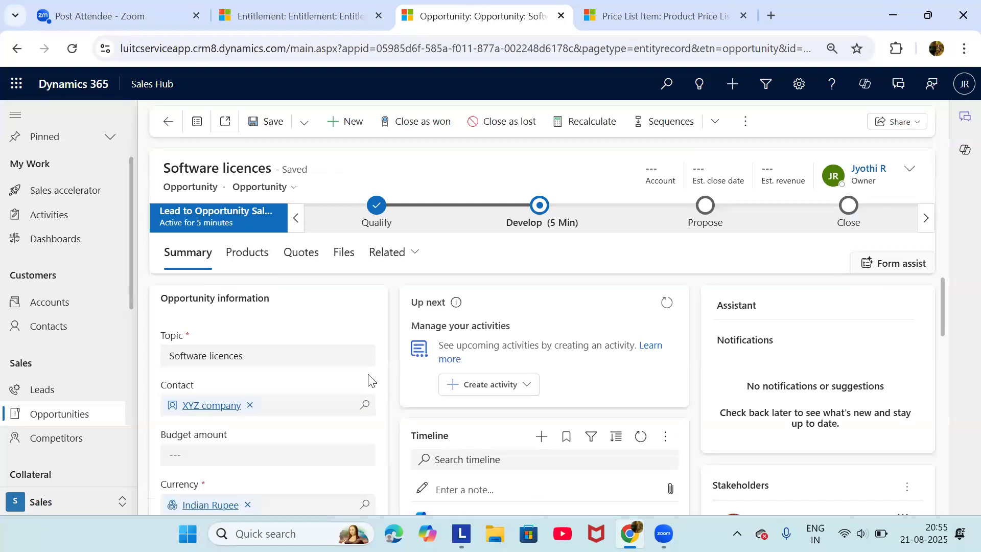
scroll(467, 434, down, 3)
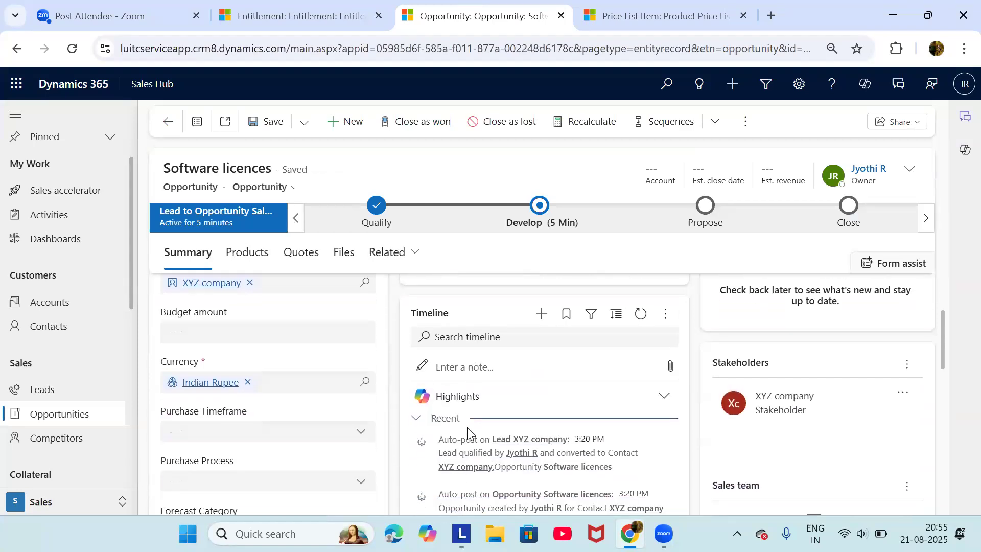
click(542, 282)
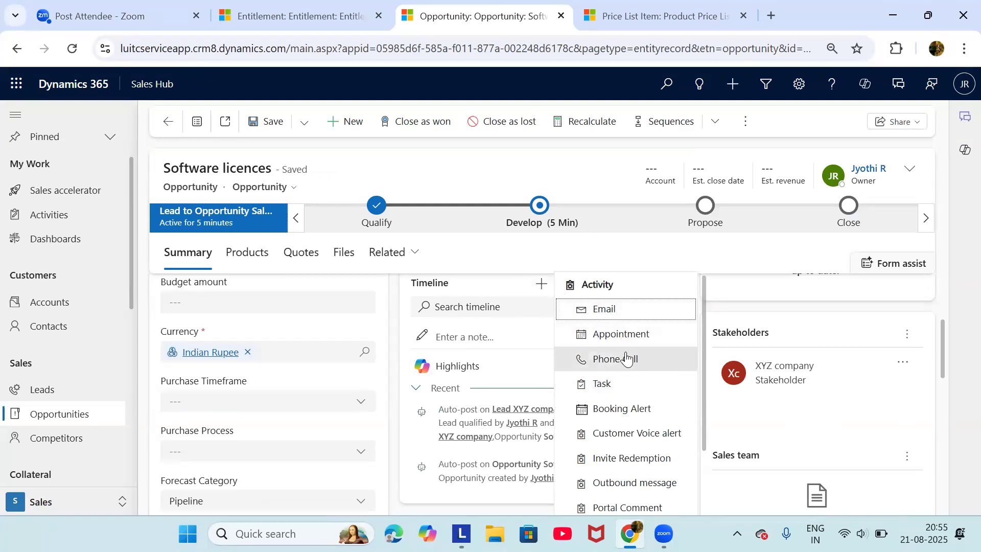
scroll(642, 372, down, 1)
scroll(640, 372, up, 1)
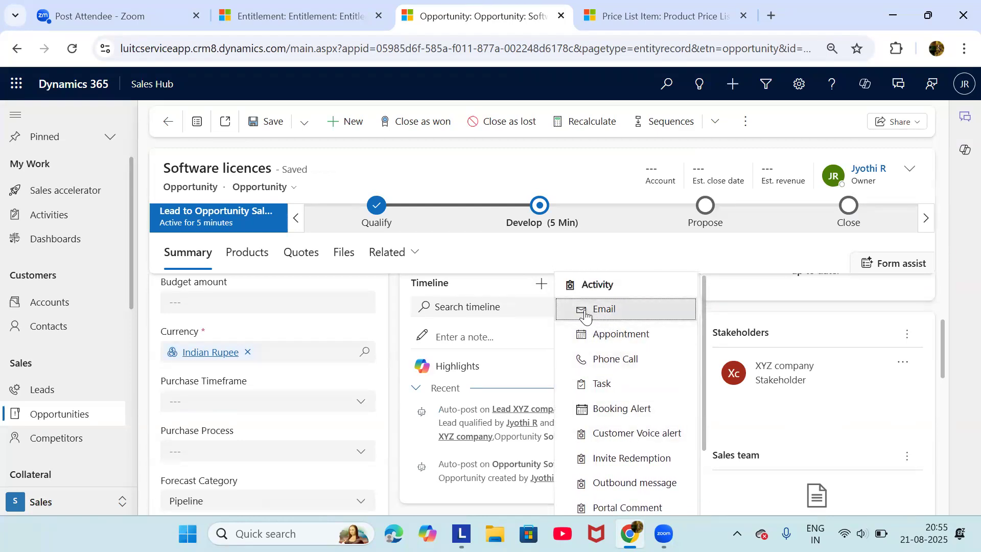
scroll(296, 371, up, 3)
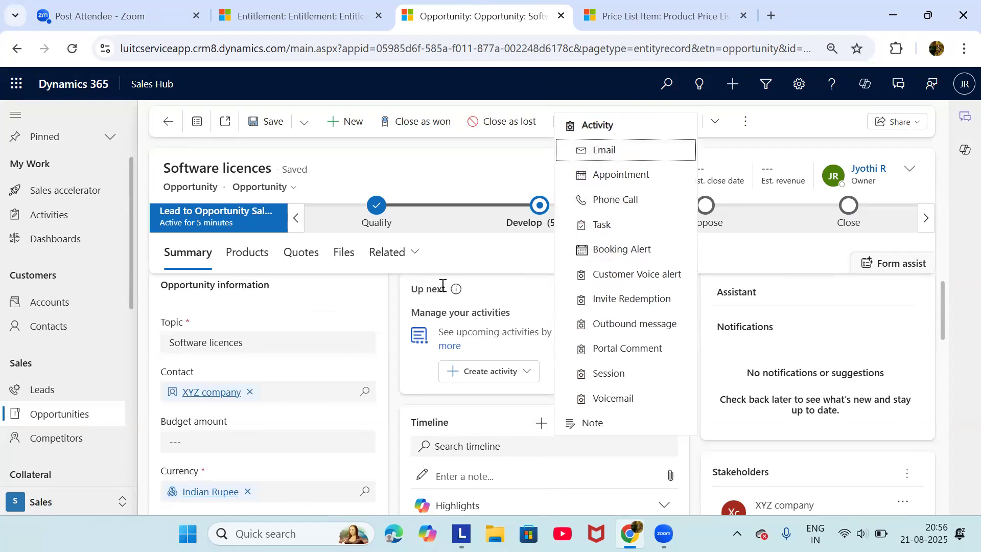
Start a new email for the Software licences opportunity and look over its form
click(603, 150)
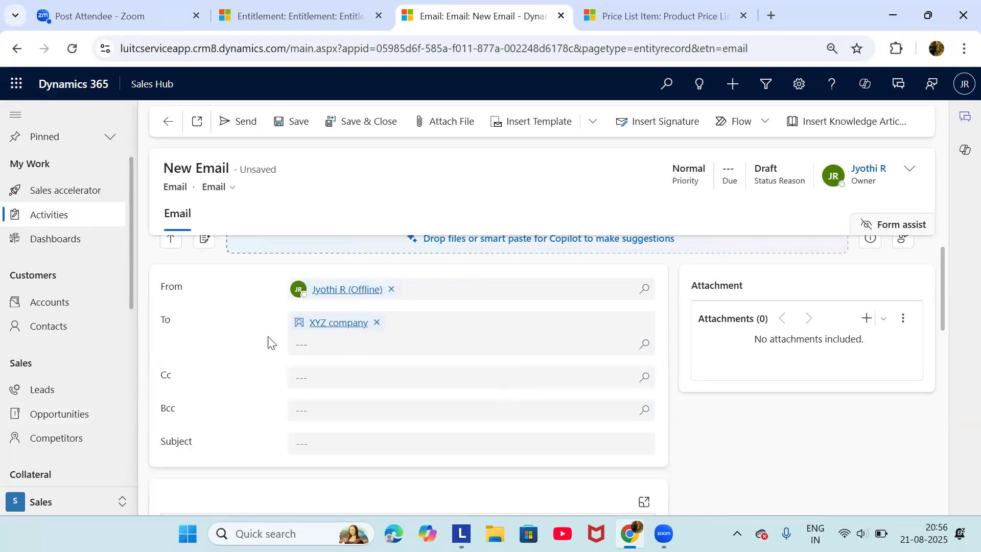
scroll(337, 334, down, 6)
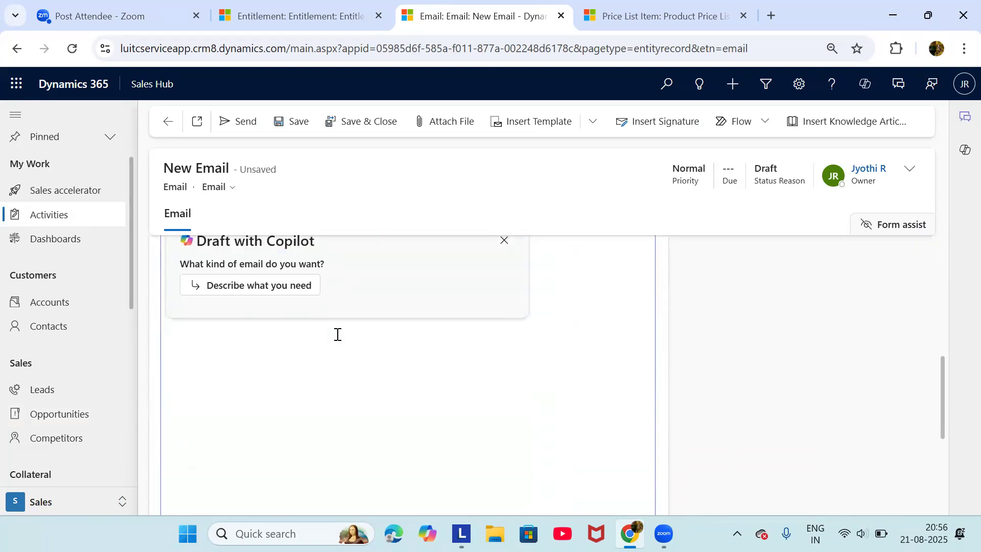
scroll(337, 334, up, 6)
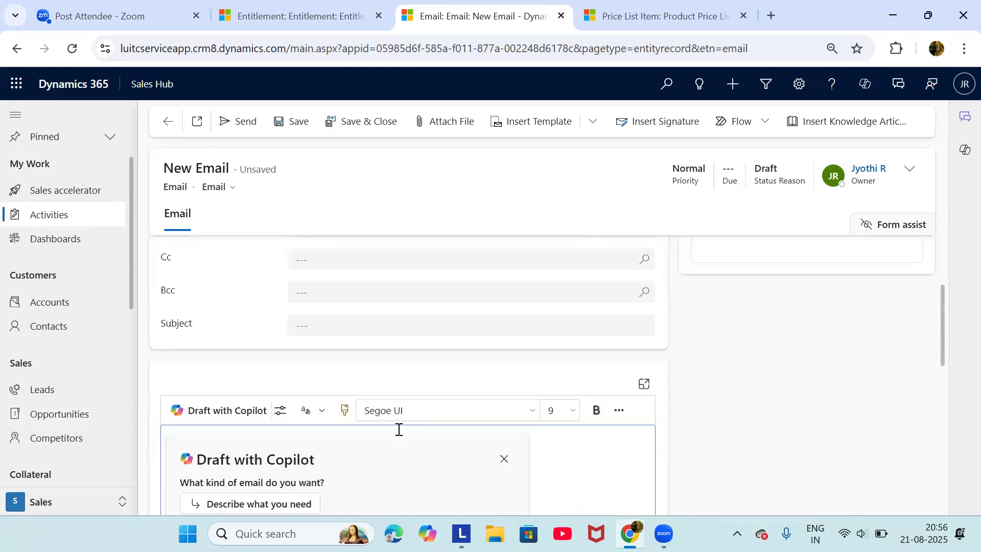
scroll(363, 296, down, 4)
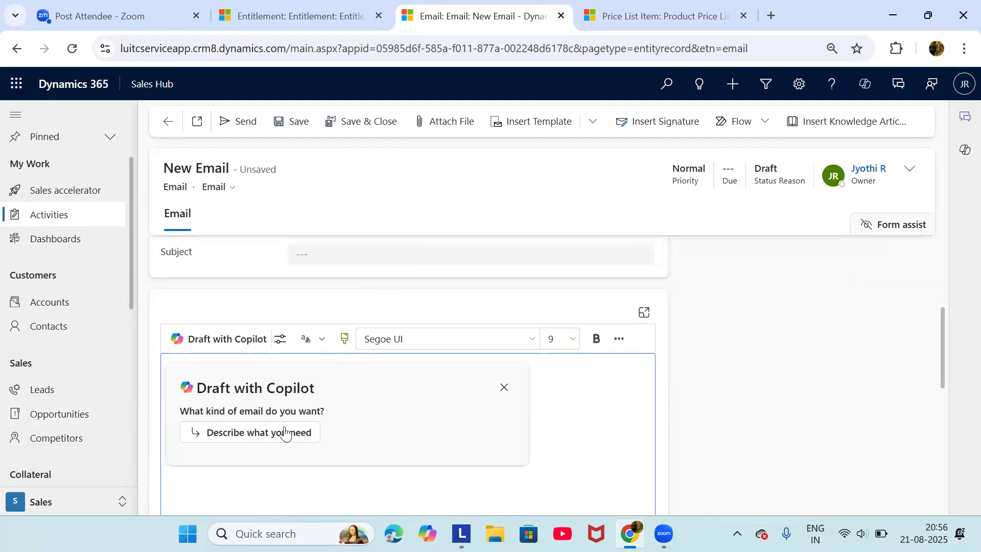
scroll(289, 420, up, 4)
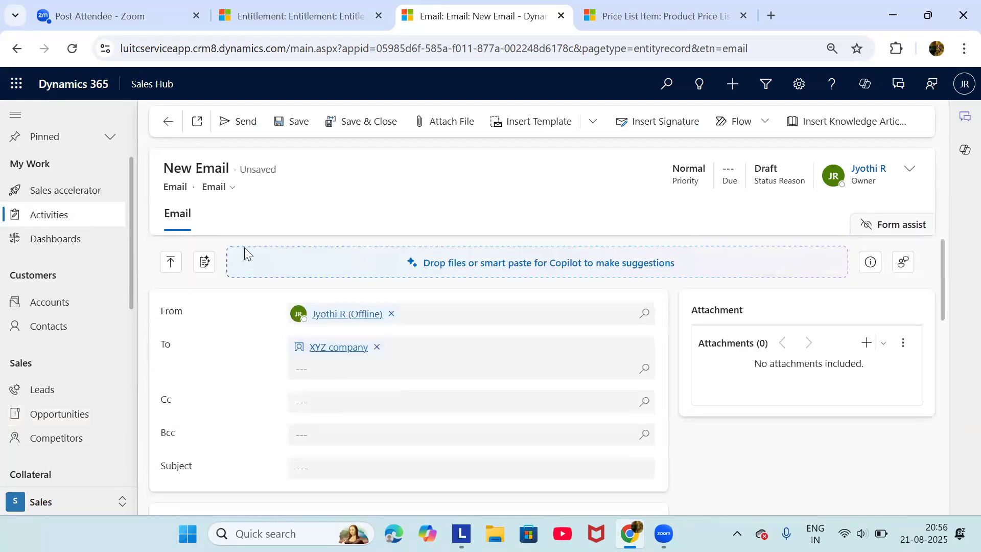
Discard the unsaved email draft, then reopen and dismiss the Timeline activity list
click(166, 124)
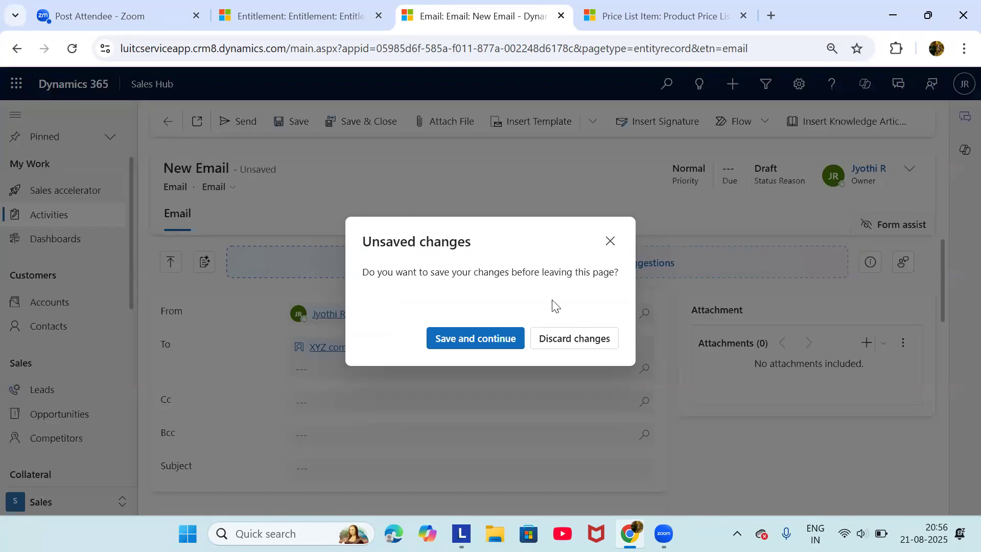
click(576, 338)
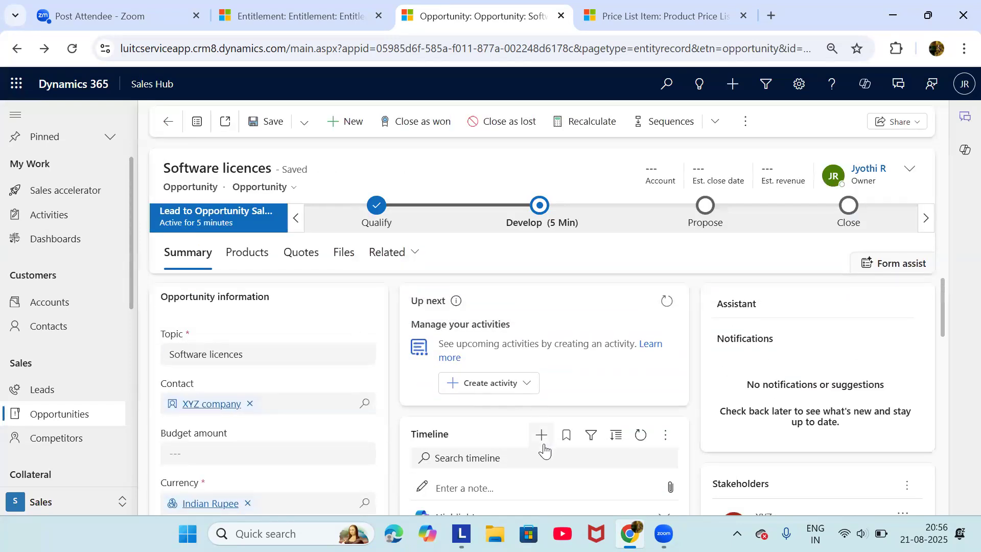
click(542, 439)
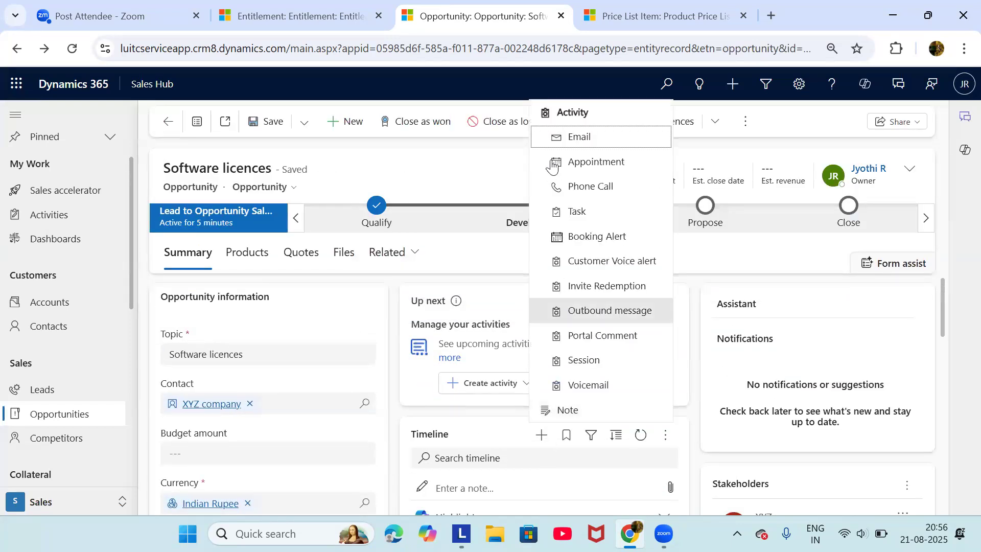
click(464, 262)
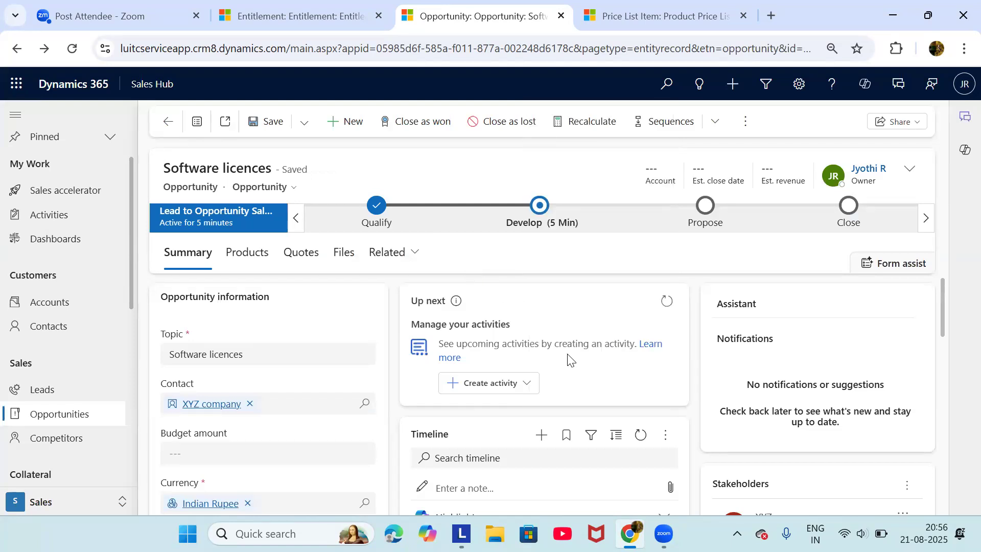